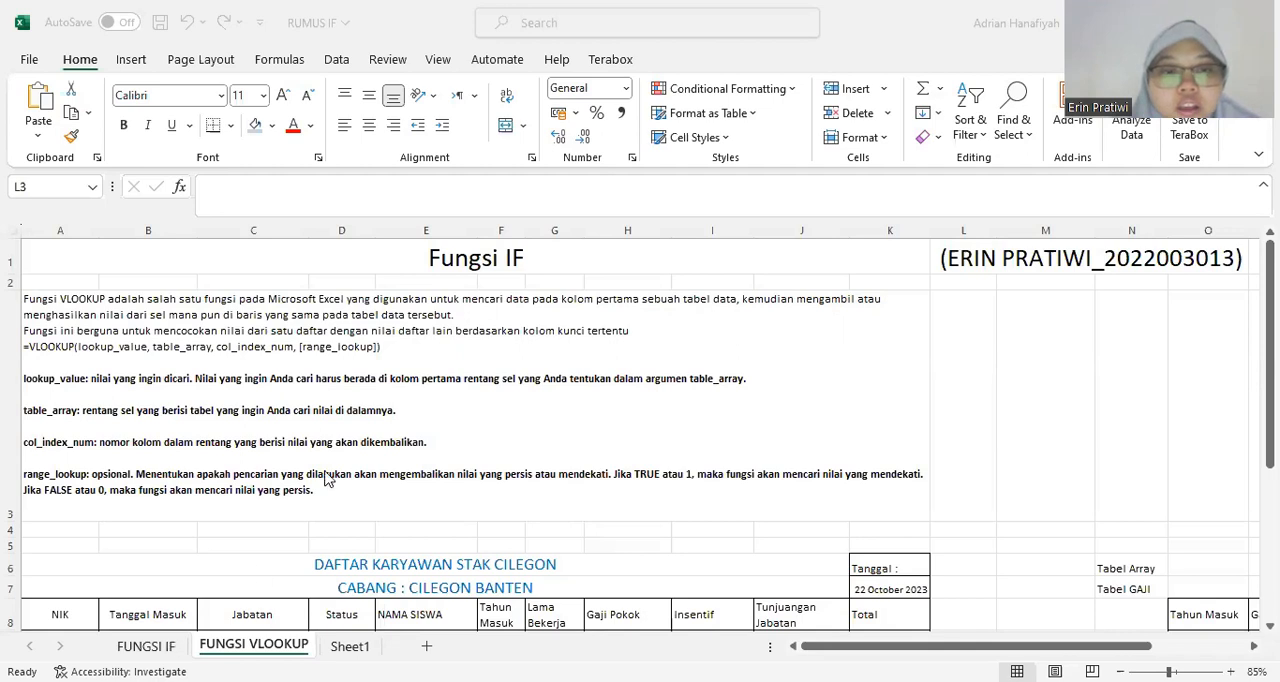
Change the sheet title in cell A1 to "Fungsi VLOOKUP".
click(481, 270)
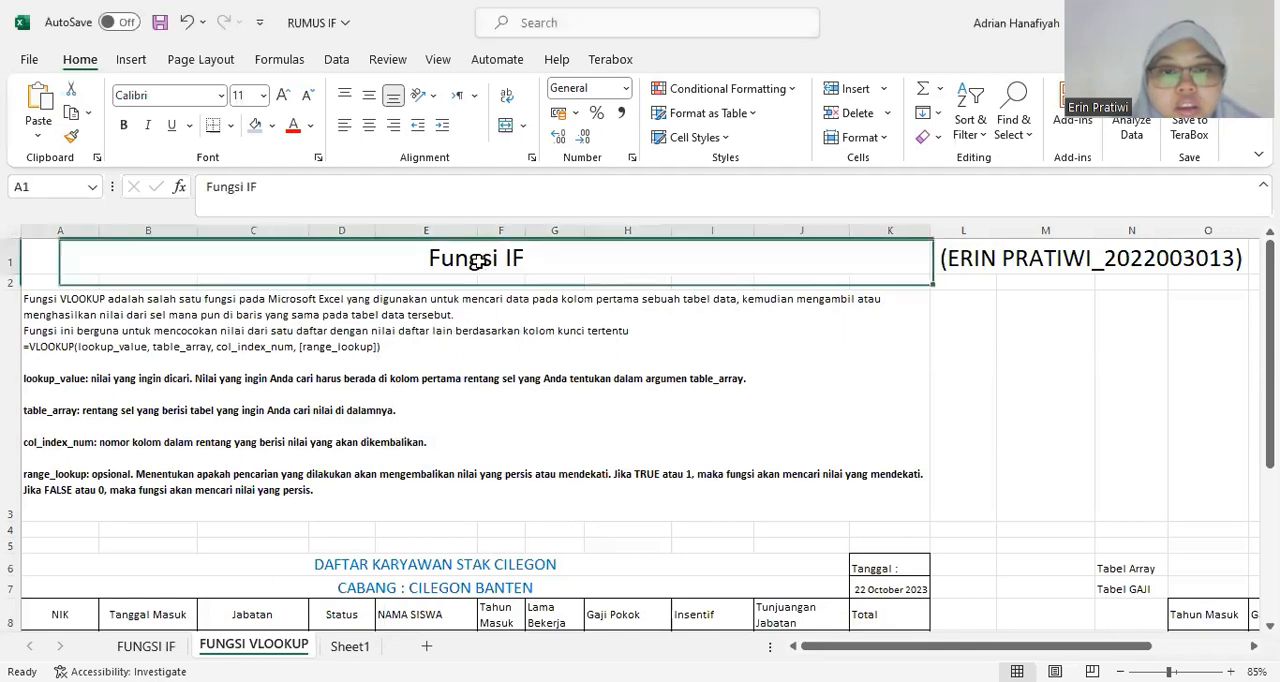
double_click(247, 187)
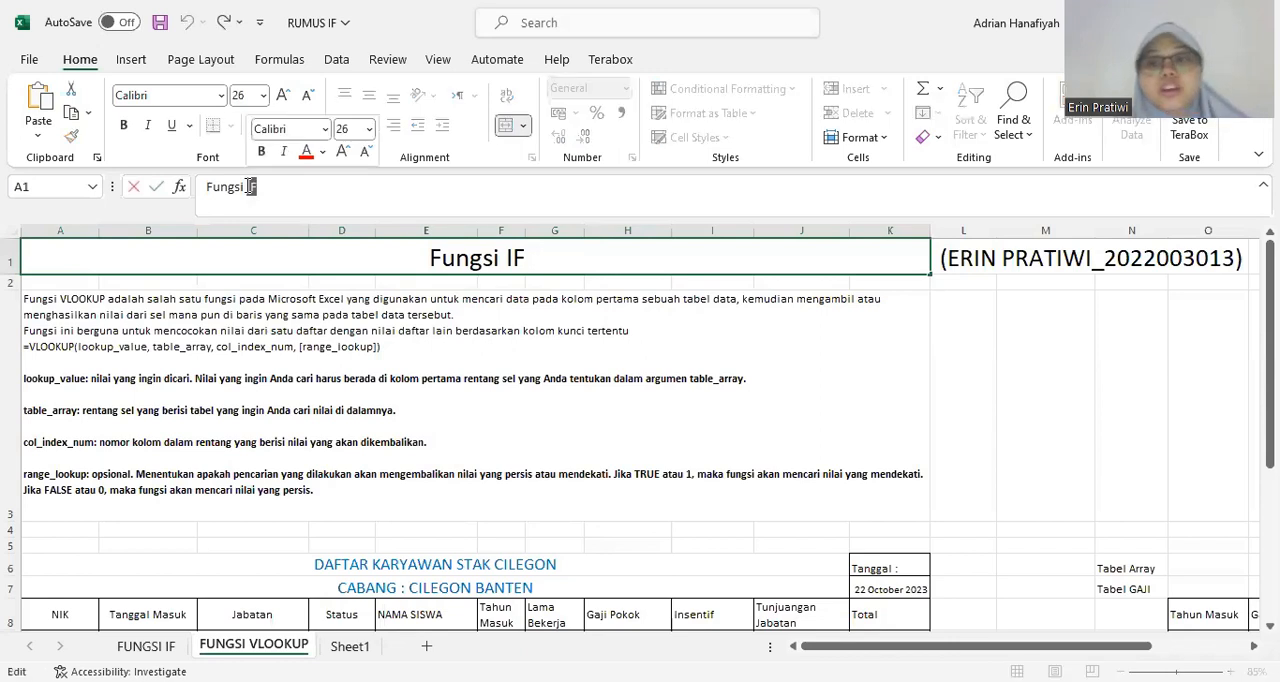
key(BackSpace)
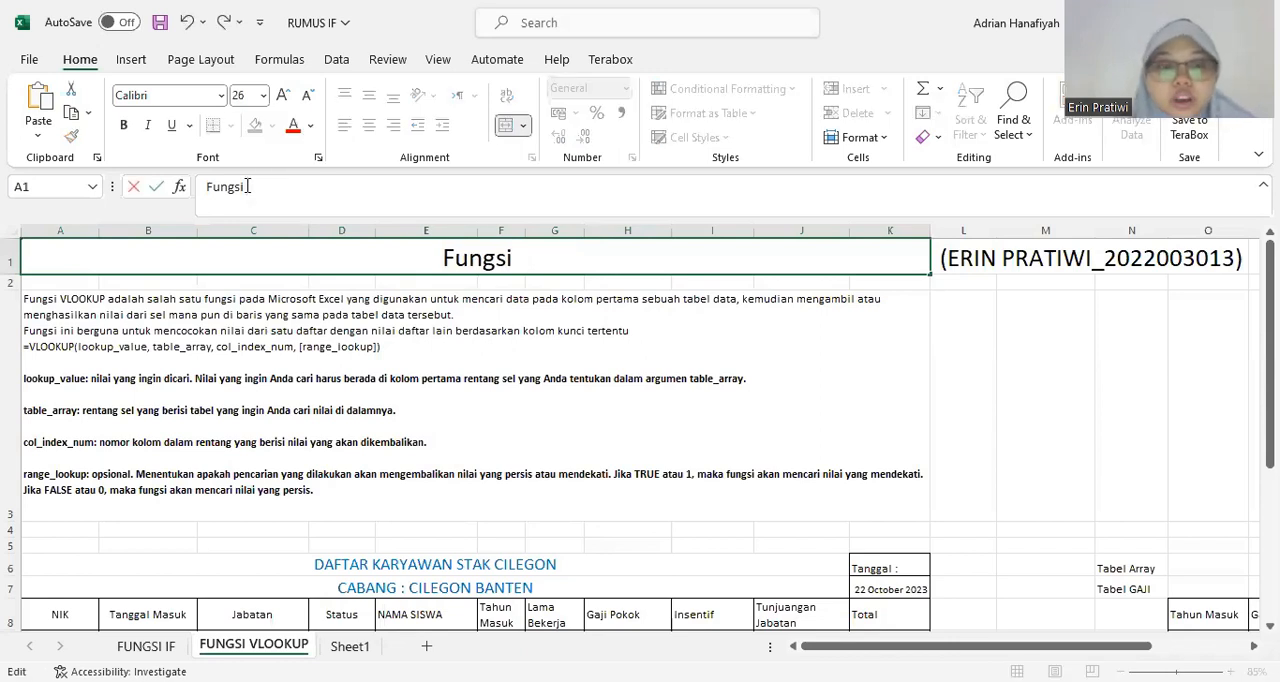
text(vLO)
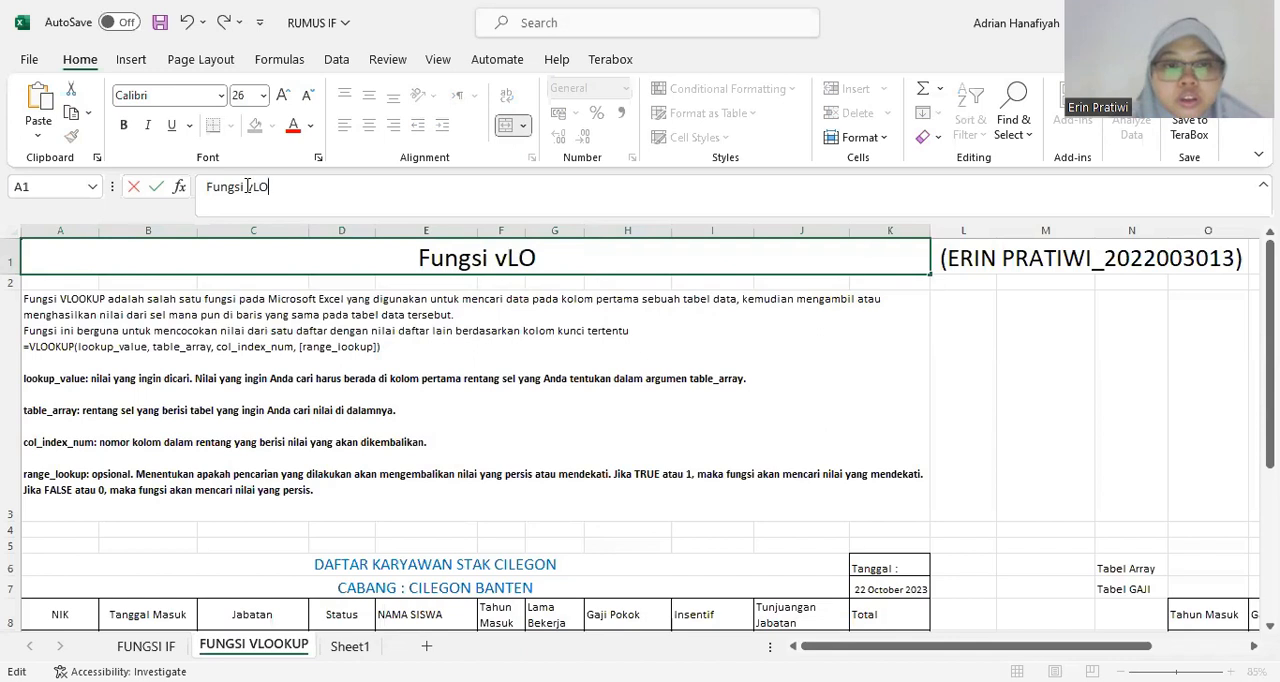
key(BackSpace)
key(BackSpace)
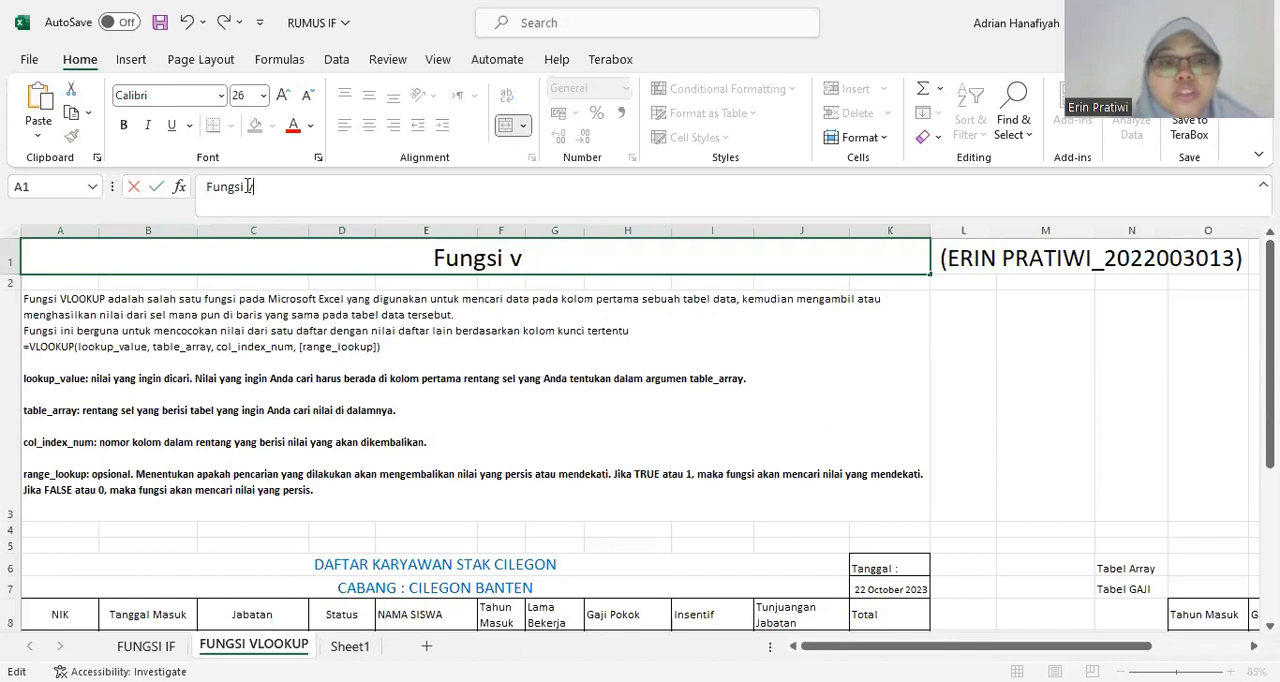
key(BackSpace)
text(B)
key(BackSpace)
text(VLOOKUP)
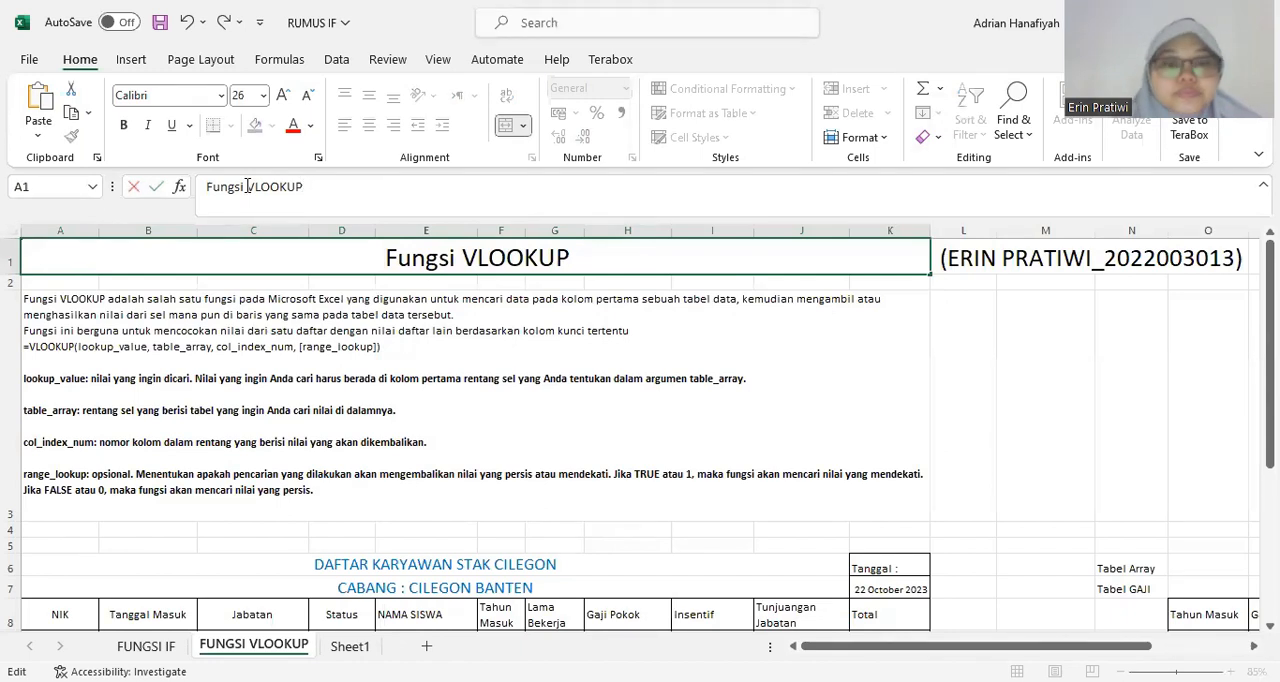
key(Return)
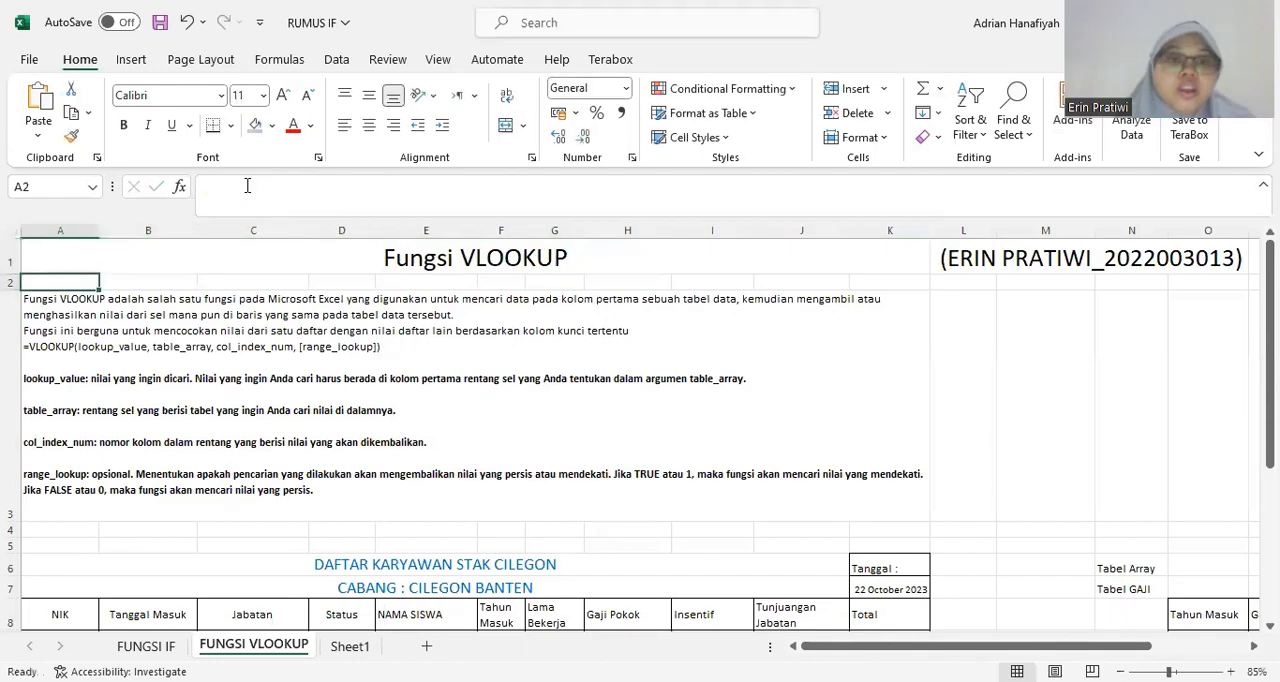
click(544, 256)
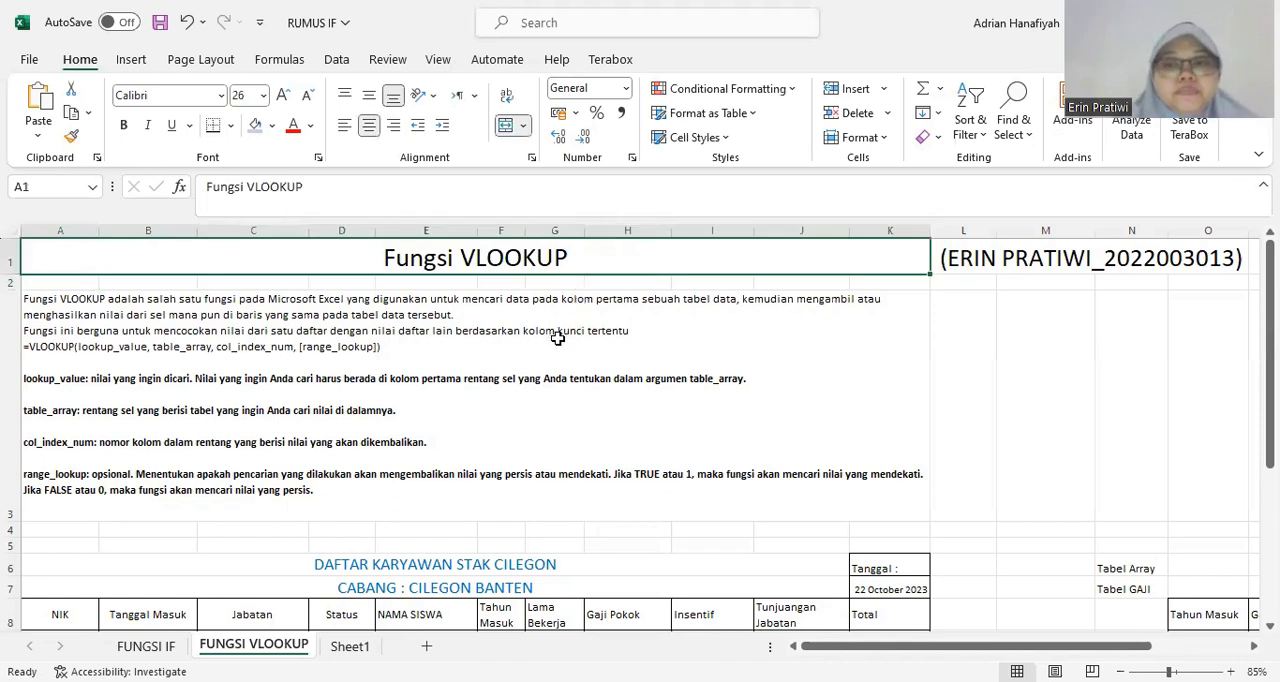
Review the VLOOKUP explanation in cell A3 and the two title rows above the employee table.
click(57, 306)
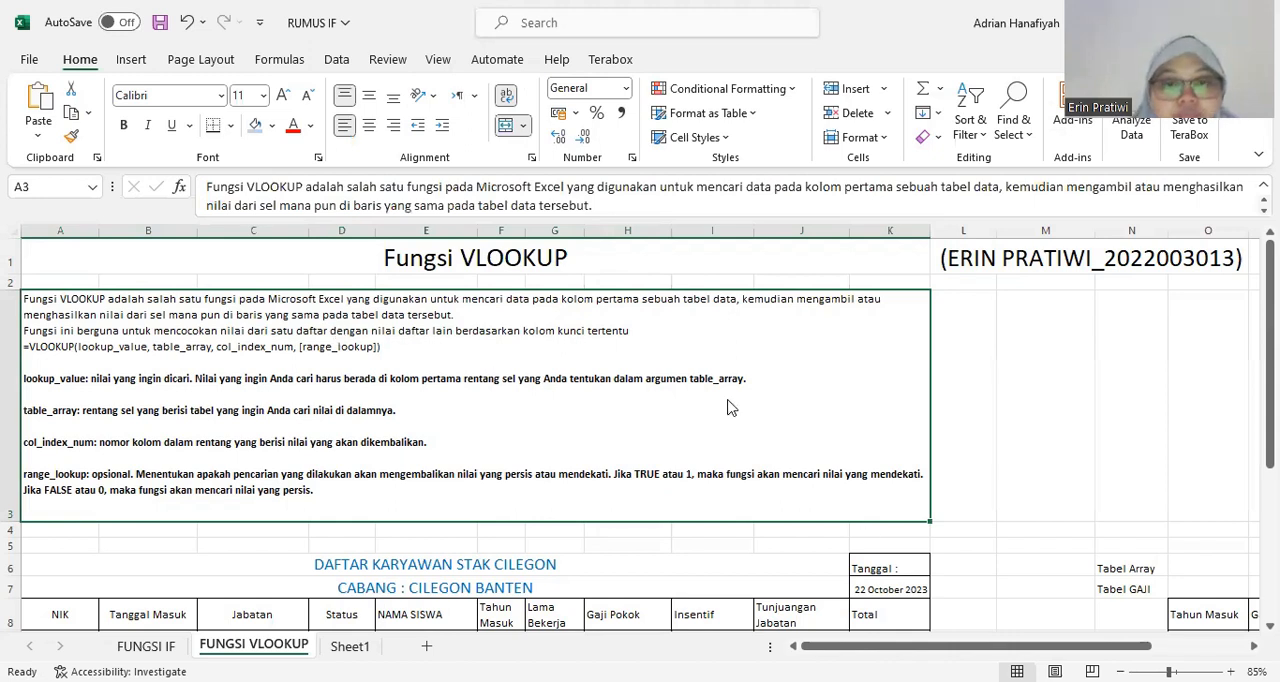
key(alt+Tab)
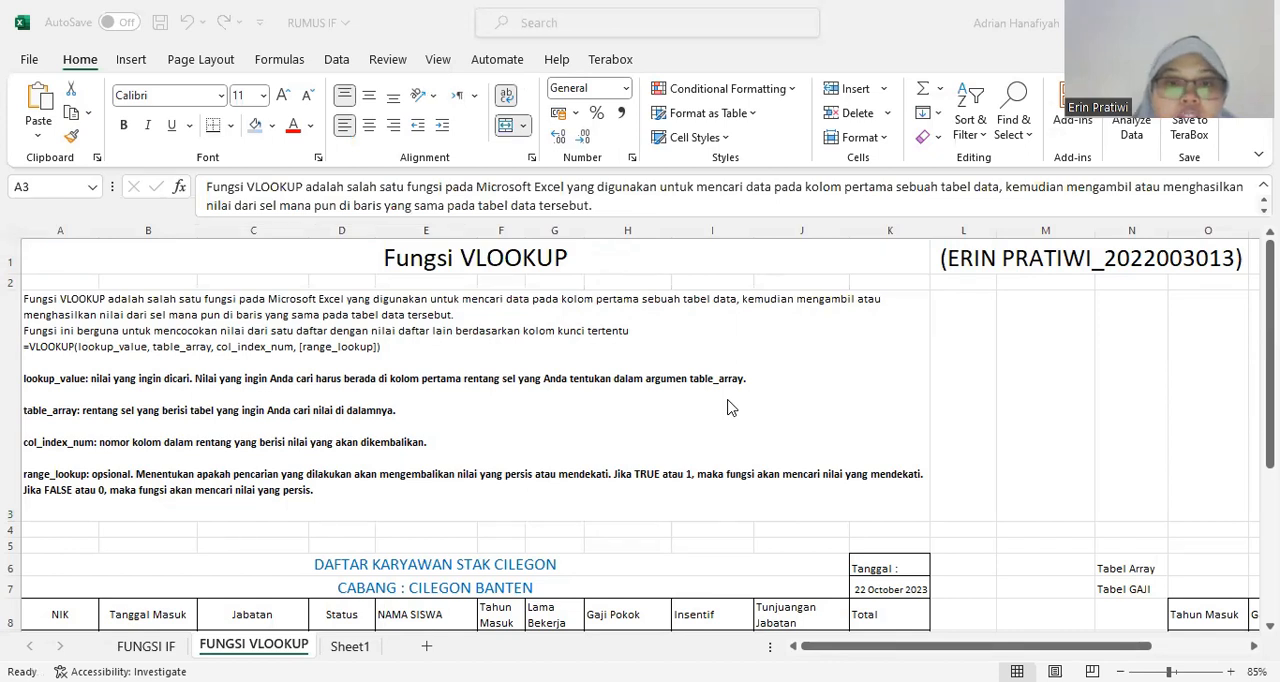
click(722, 304)
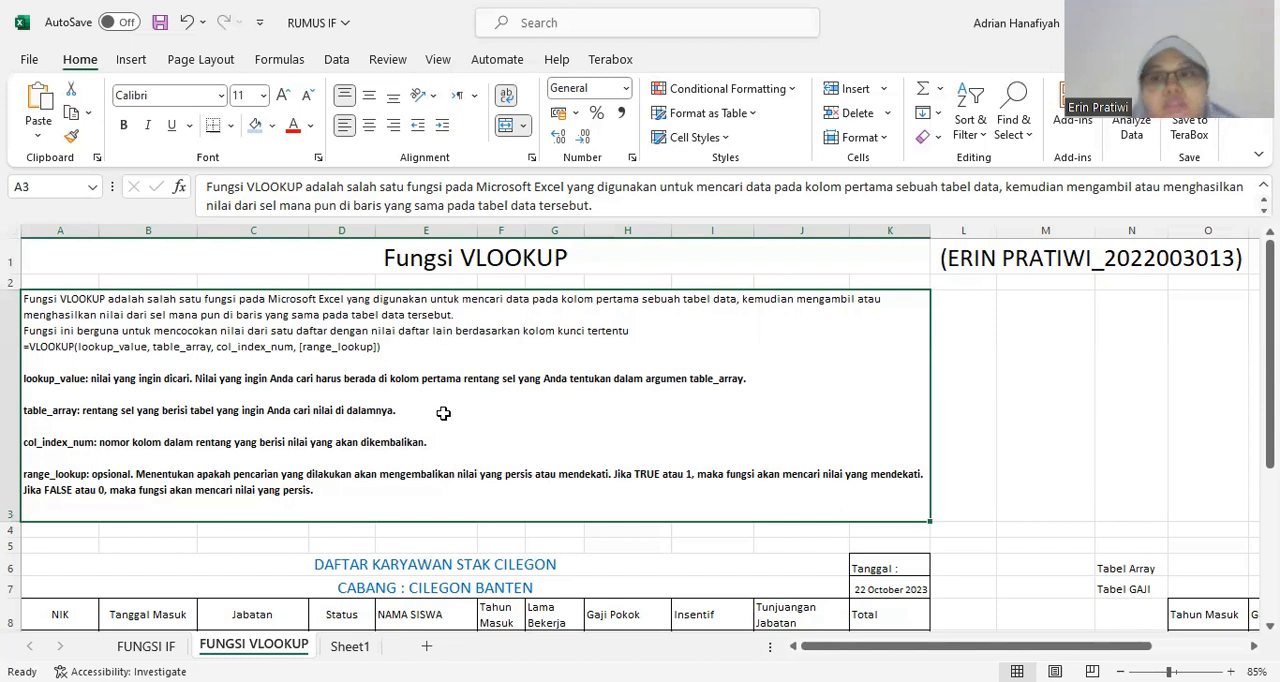
scroll(443, 413, down, 1)
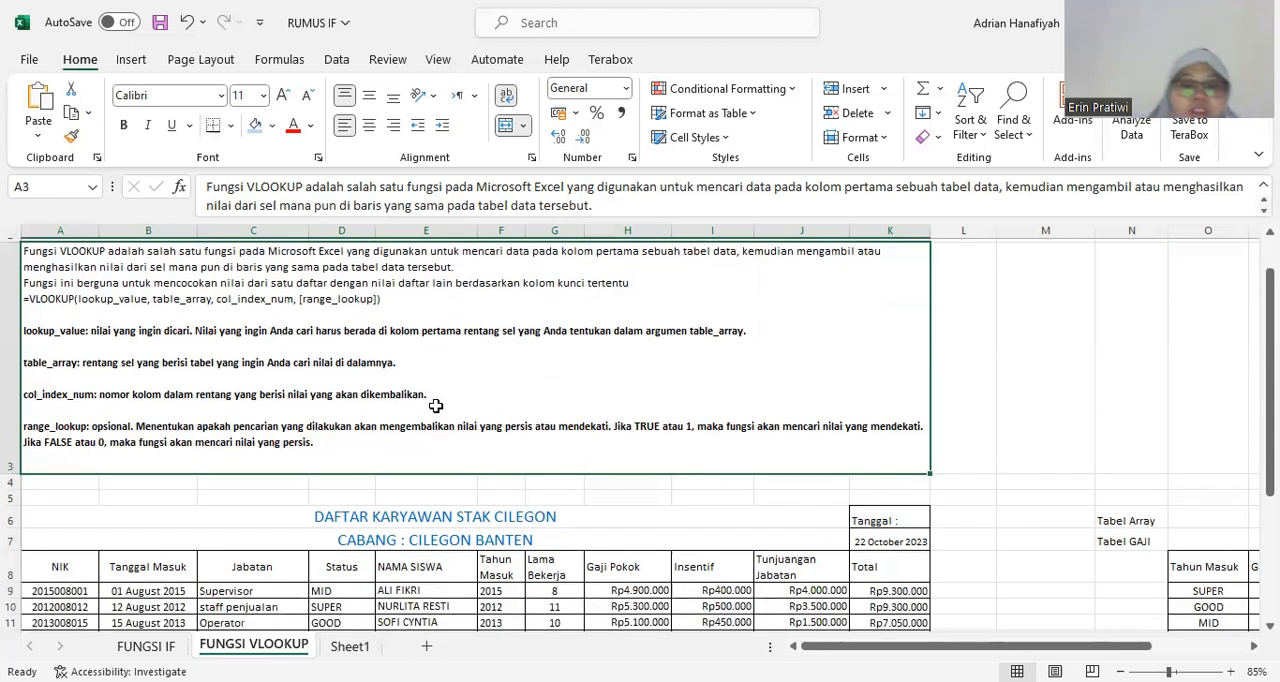
scroll(436, 406, down, 1)
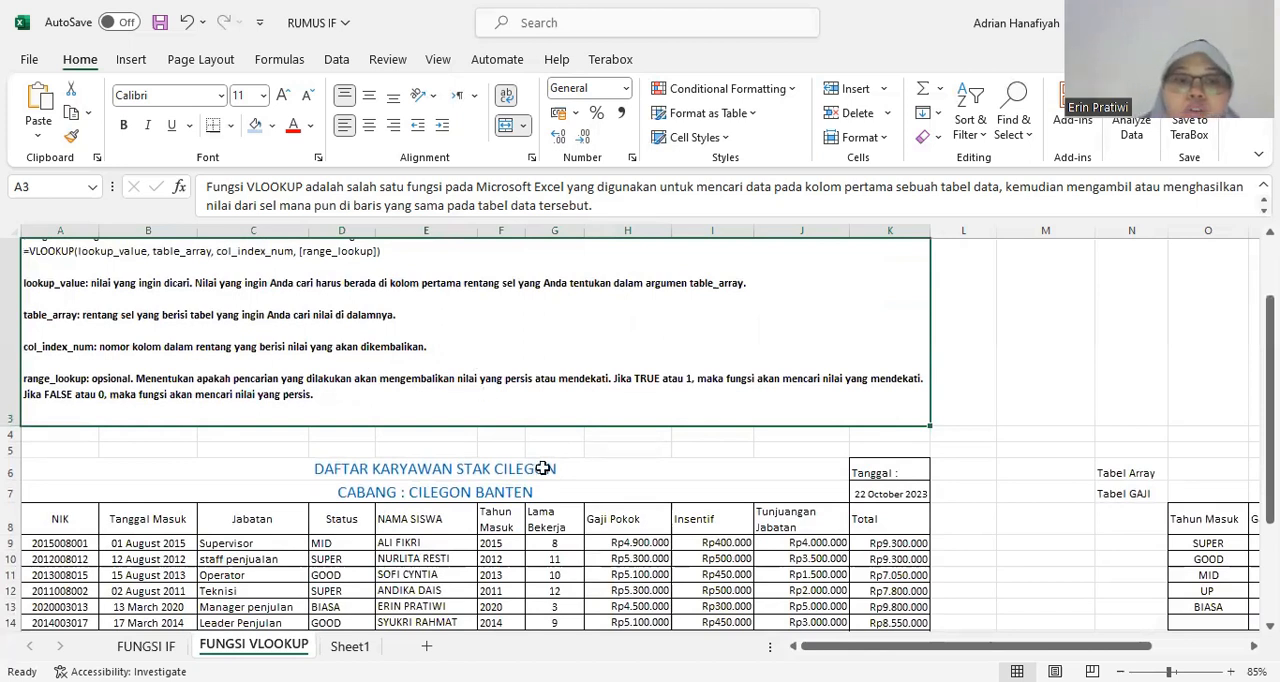
scroll(543, 468, down, 1)
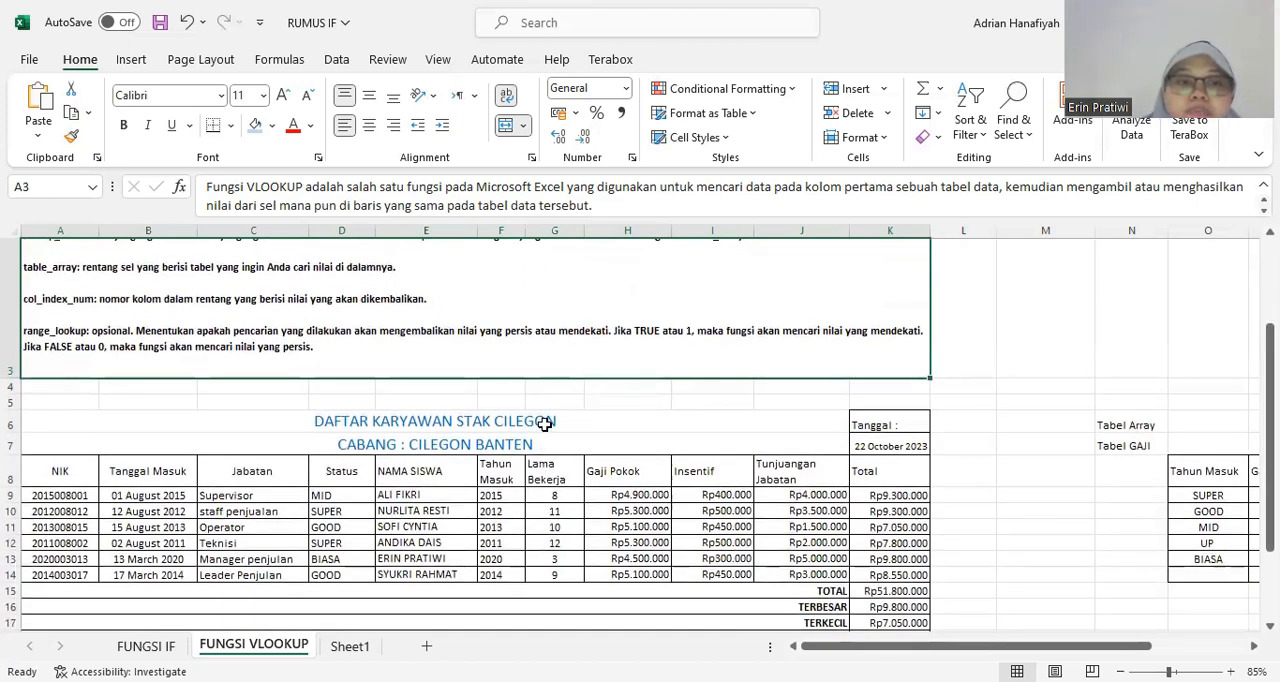
click(544, 424)
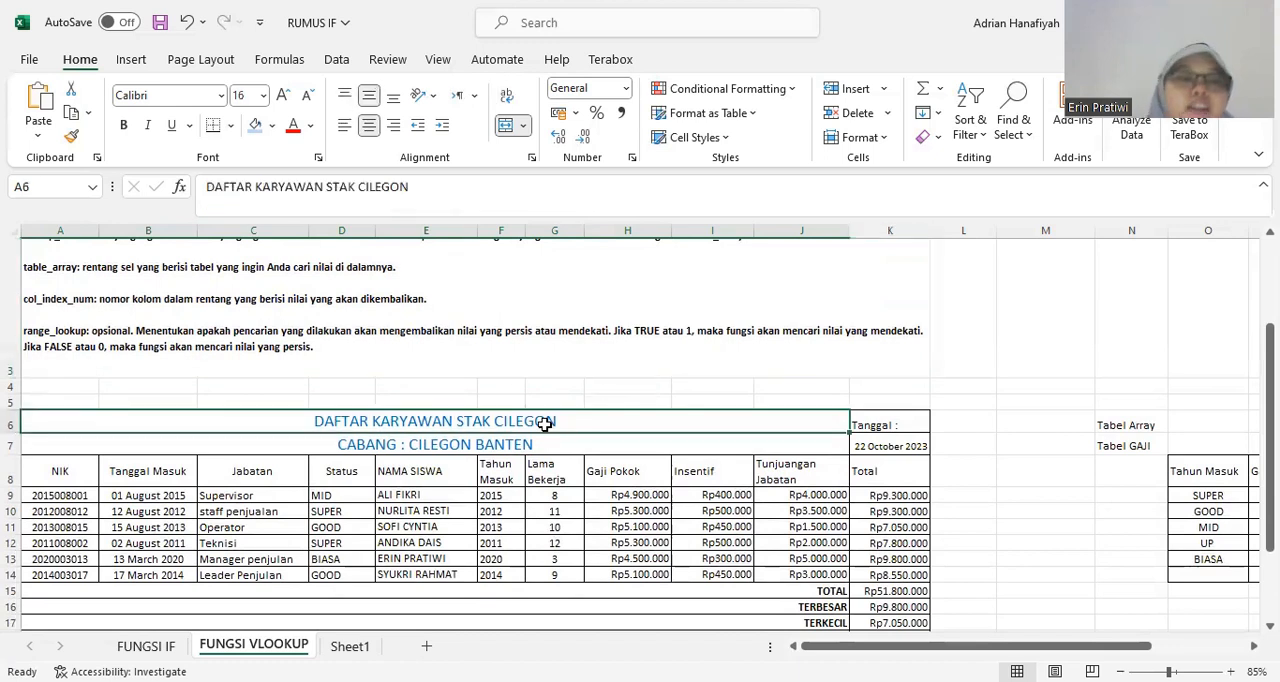
scroll(544, 424, up, 1)
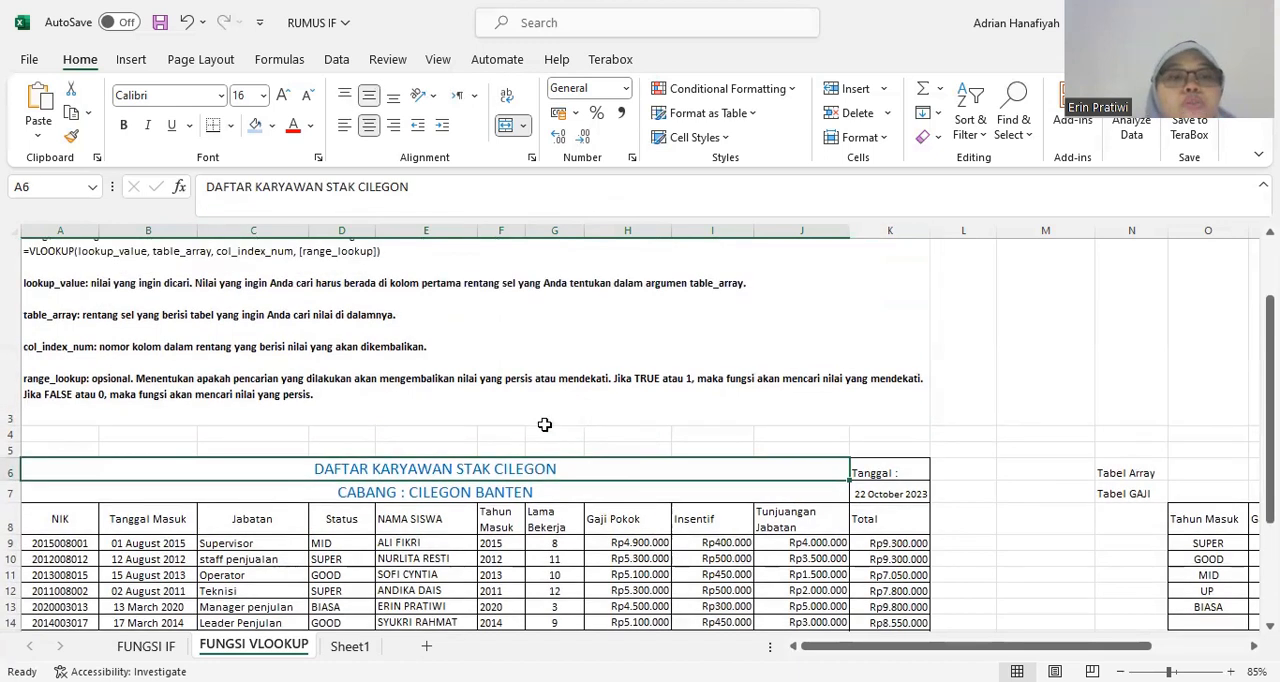
scroll(544, 424, down, 1)
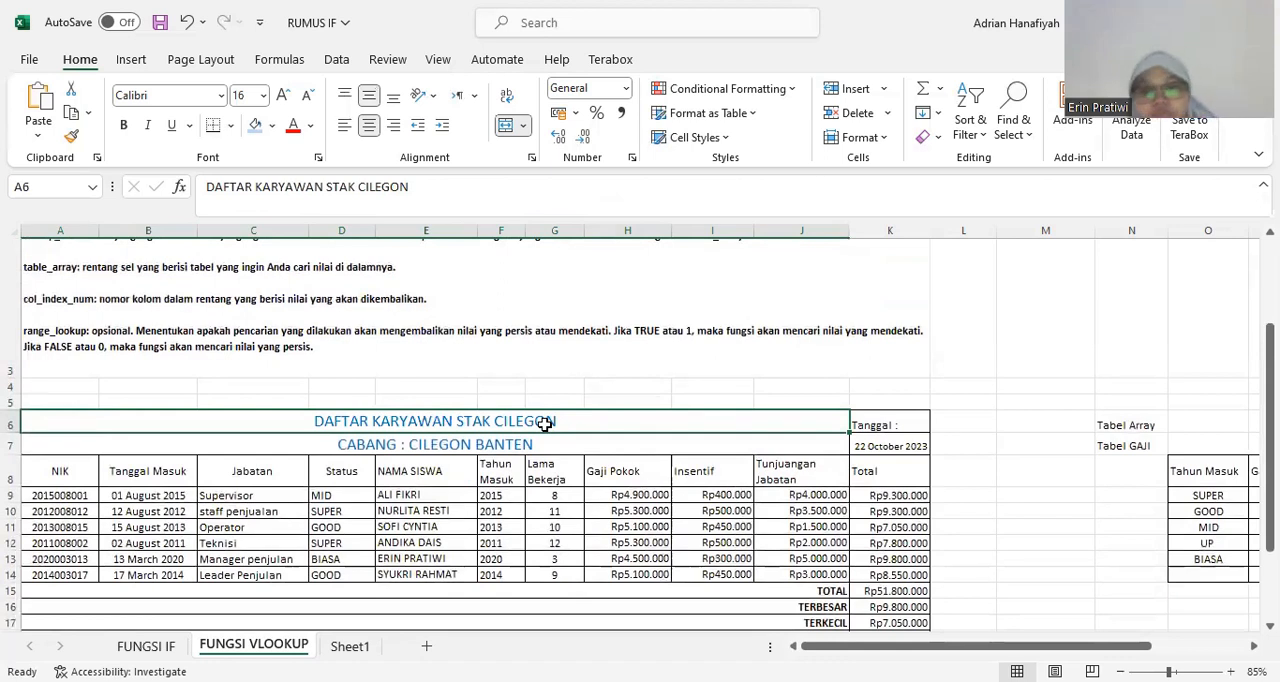
click(564, 450)
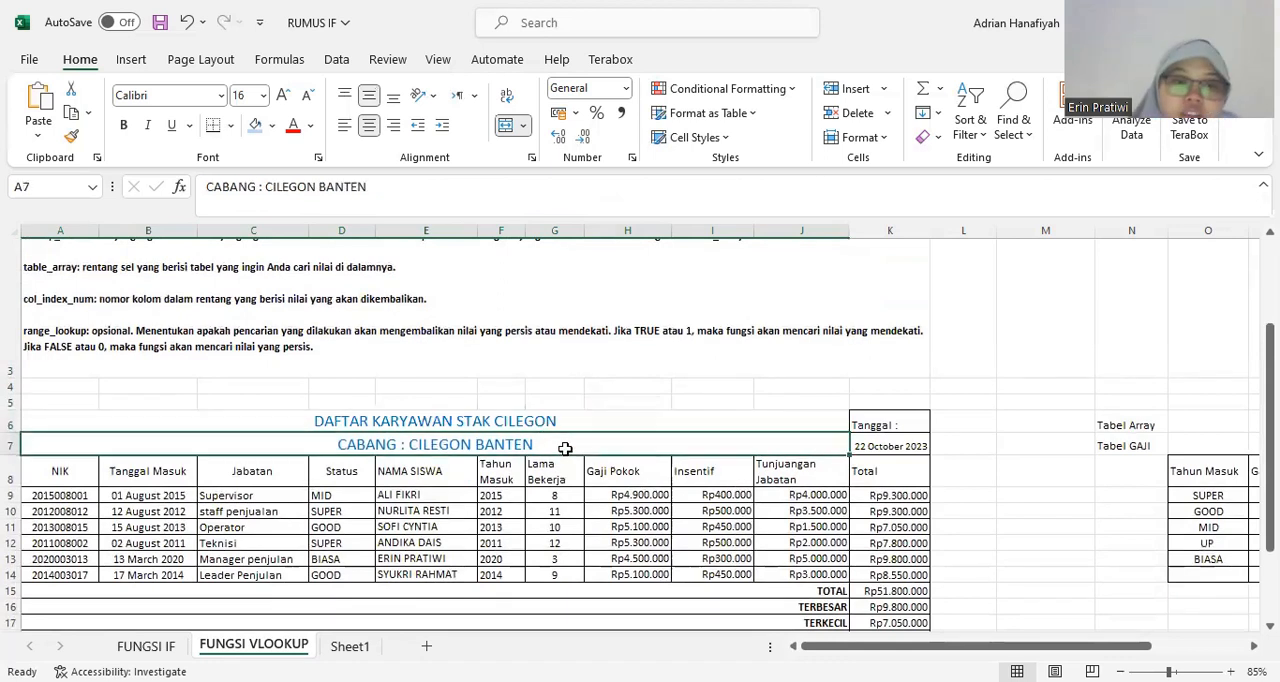
click(365, 424)
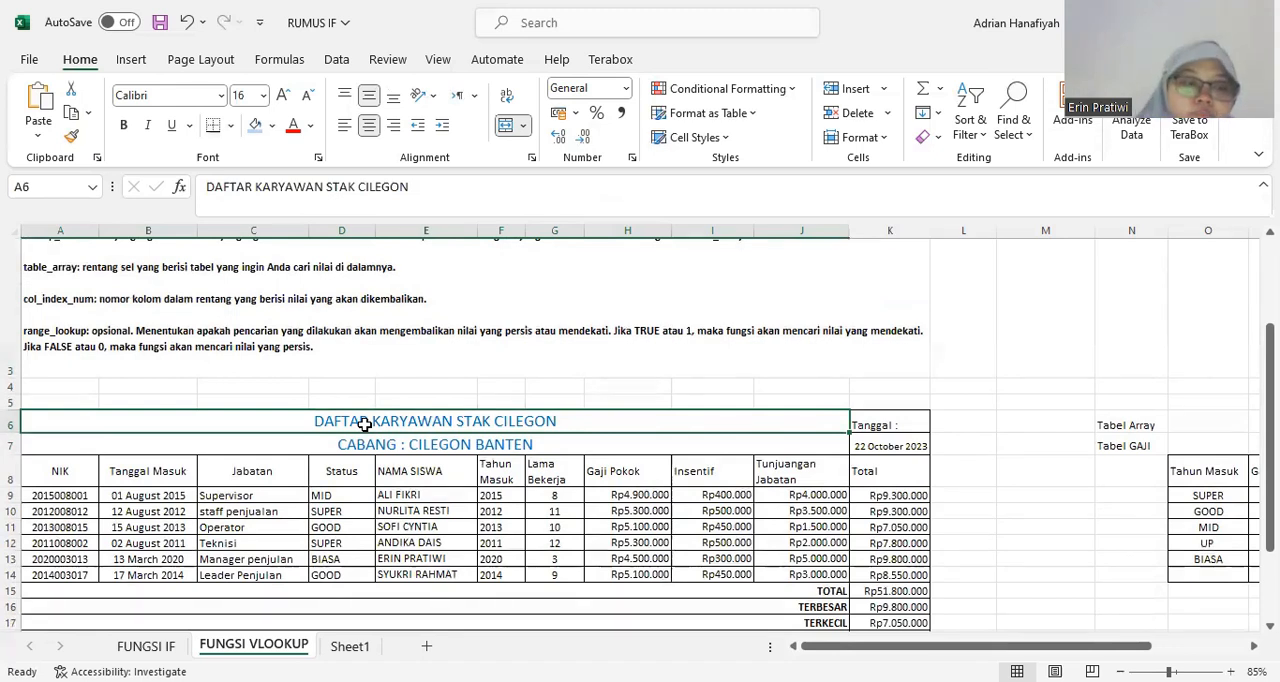
Examine the NIK column and compare the first employee's NIK with the Tanggal Masuk entry.
click(62, 473)
scroll(248, 487, down, 2)
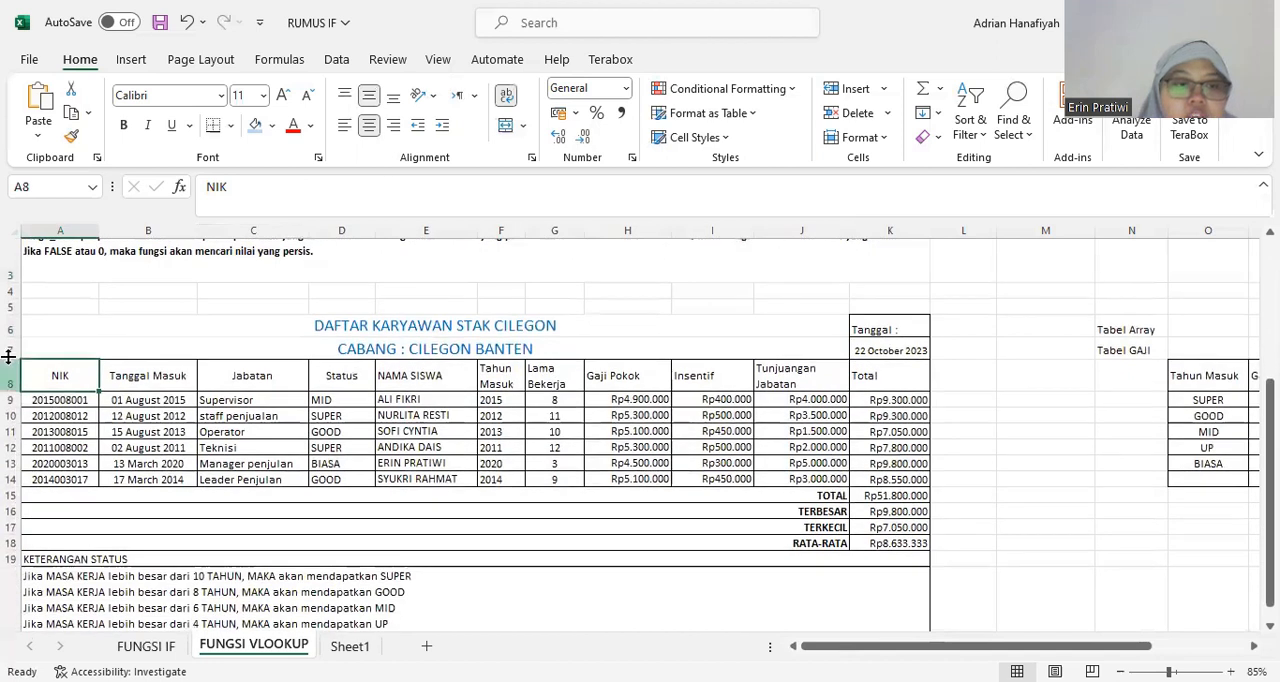
drag(63, 402, 57, 480)
click(63, 371)
drag(62, 400, 62, 480)
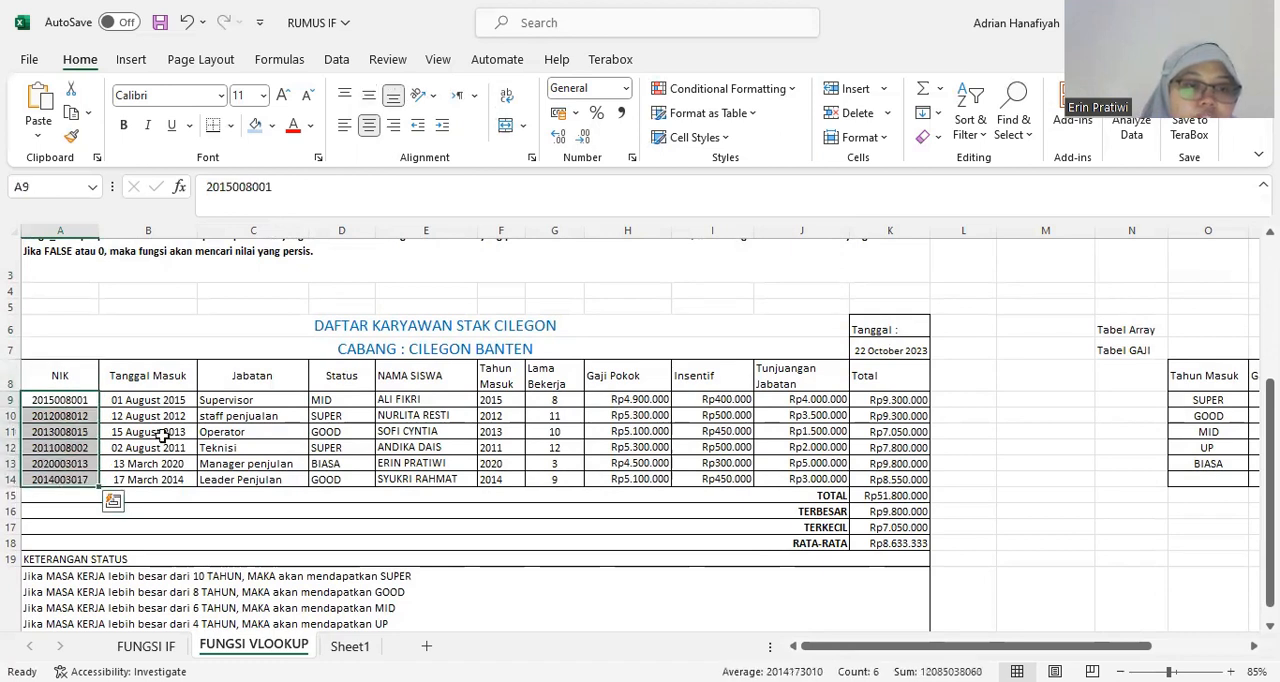
click(143, 373)
click(144, 400)
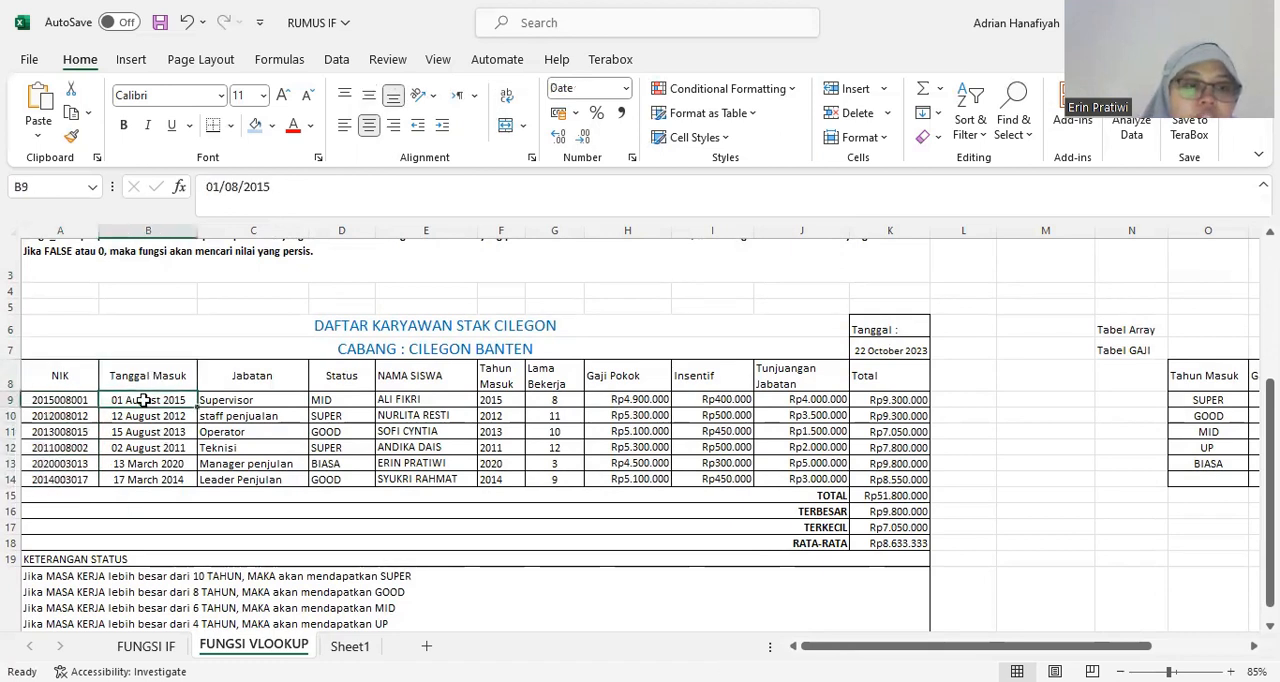
click(143, 373)
click(132, 401)
click(144, 372)
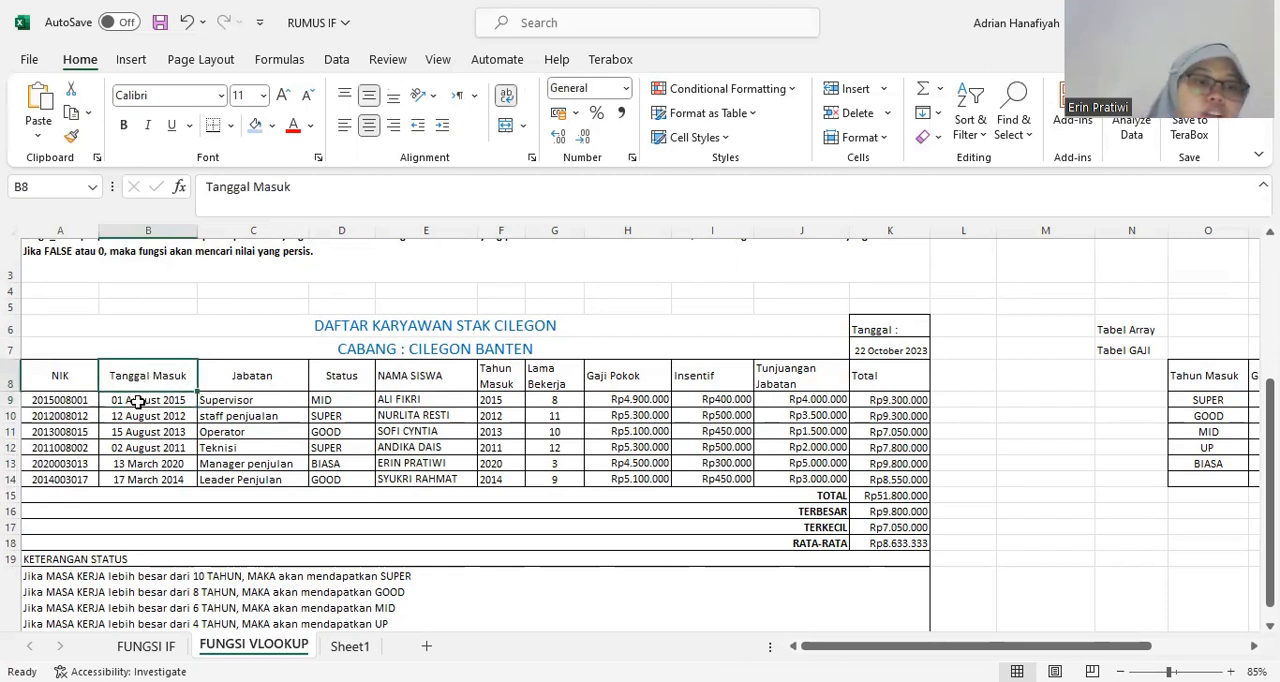
click(127, 401)
click(55, 401)
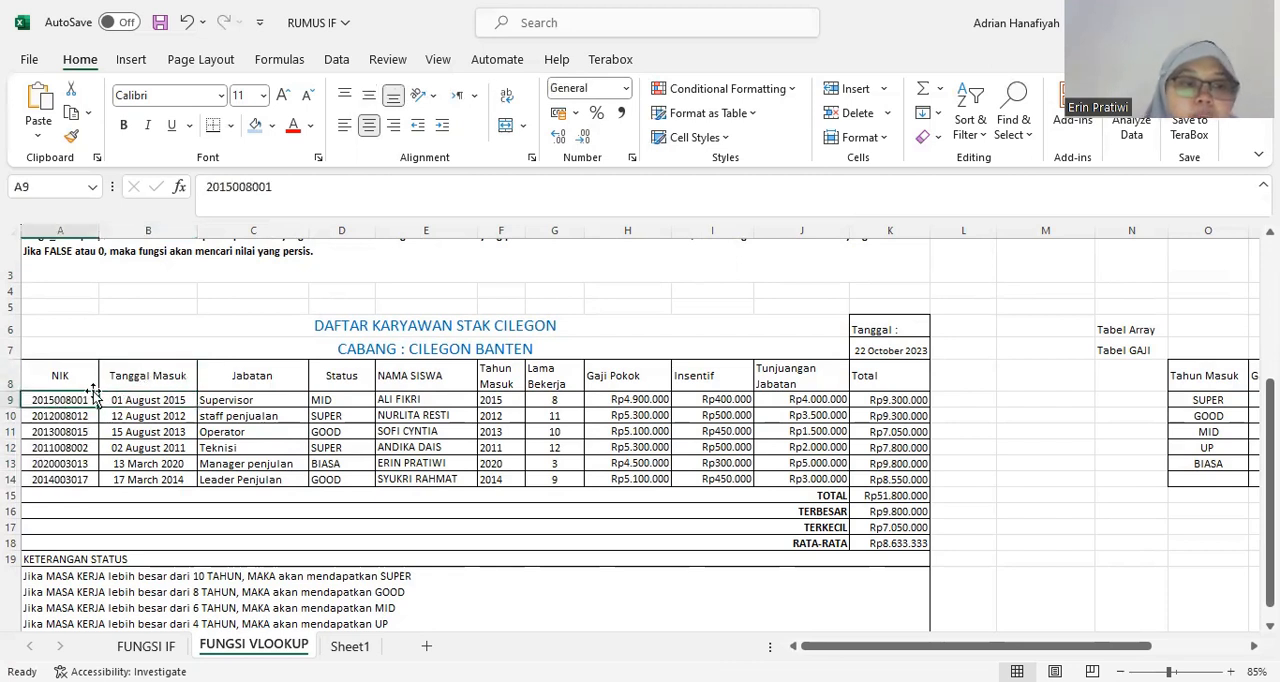
click(229, 186)
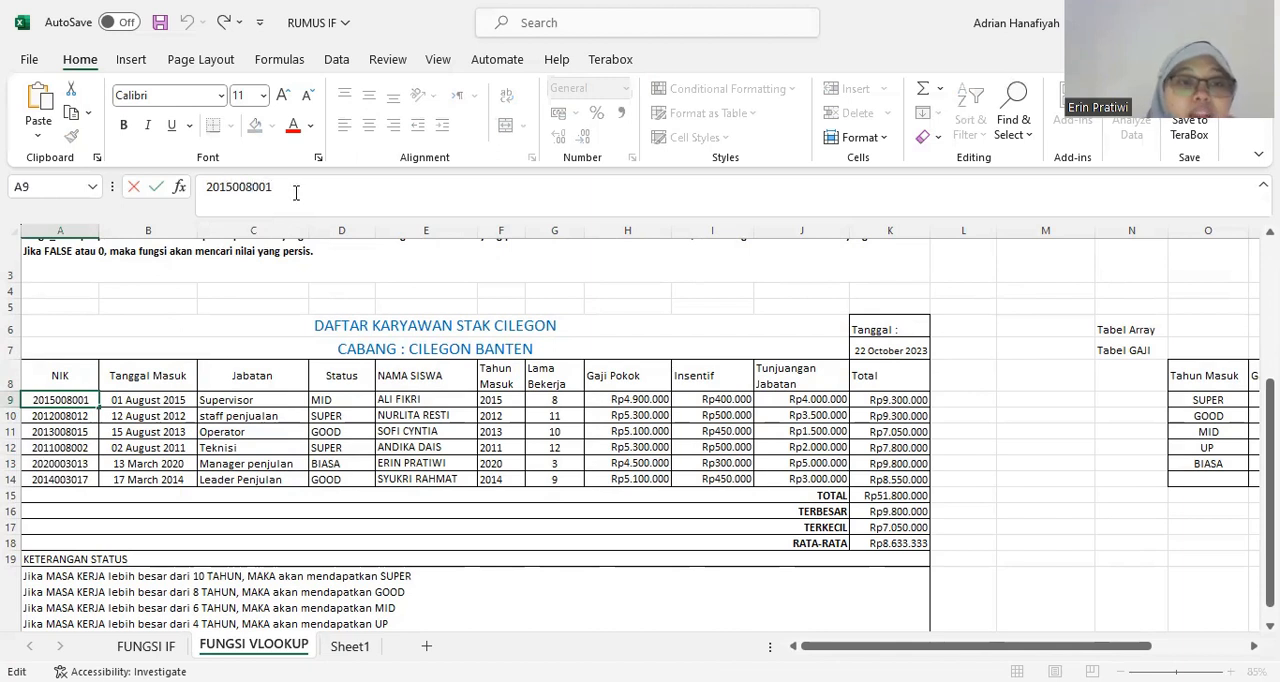
click(285, 186)
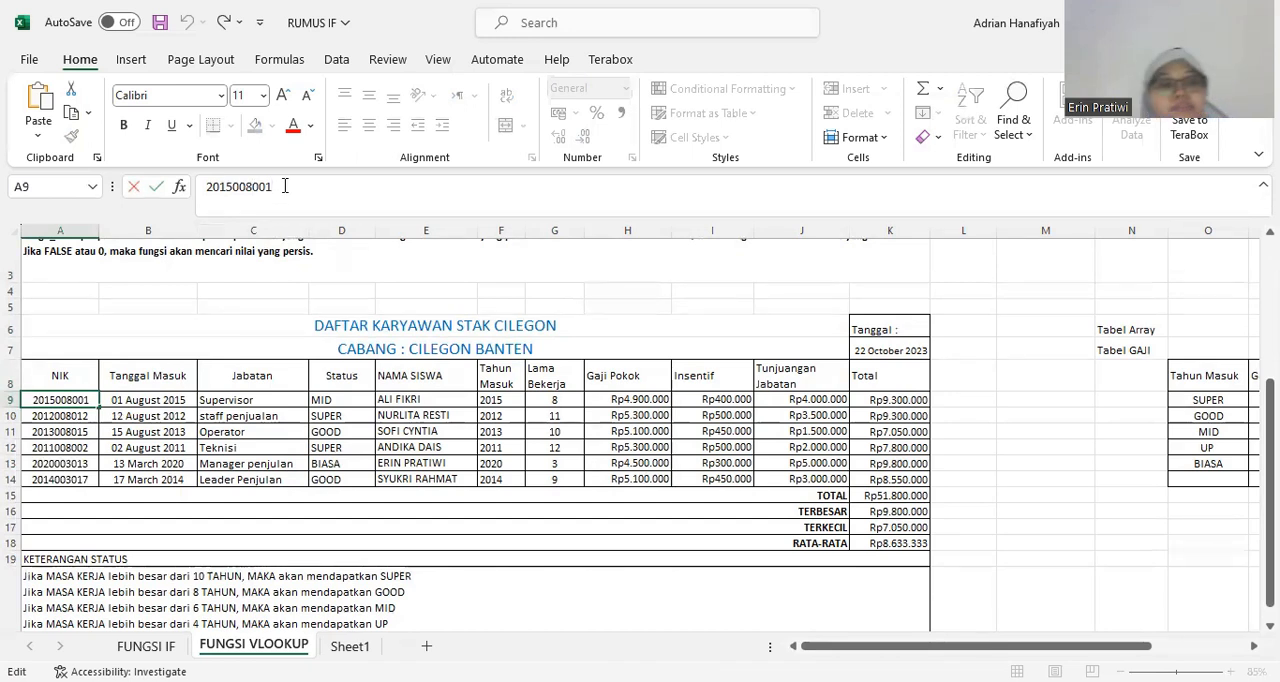
Examine the entries in the Tanggal Masuk and Jabatan columns of the employee table.
click(158, 368)
drag(165, 397, 170, 479)
click(170, 432)
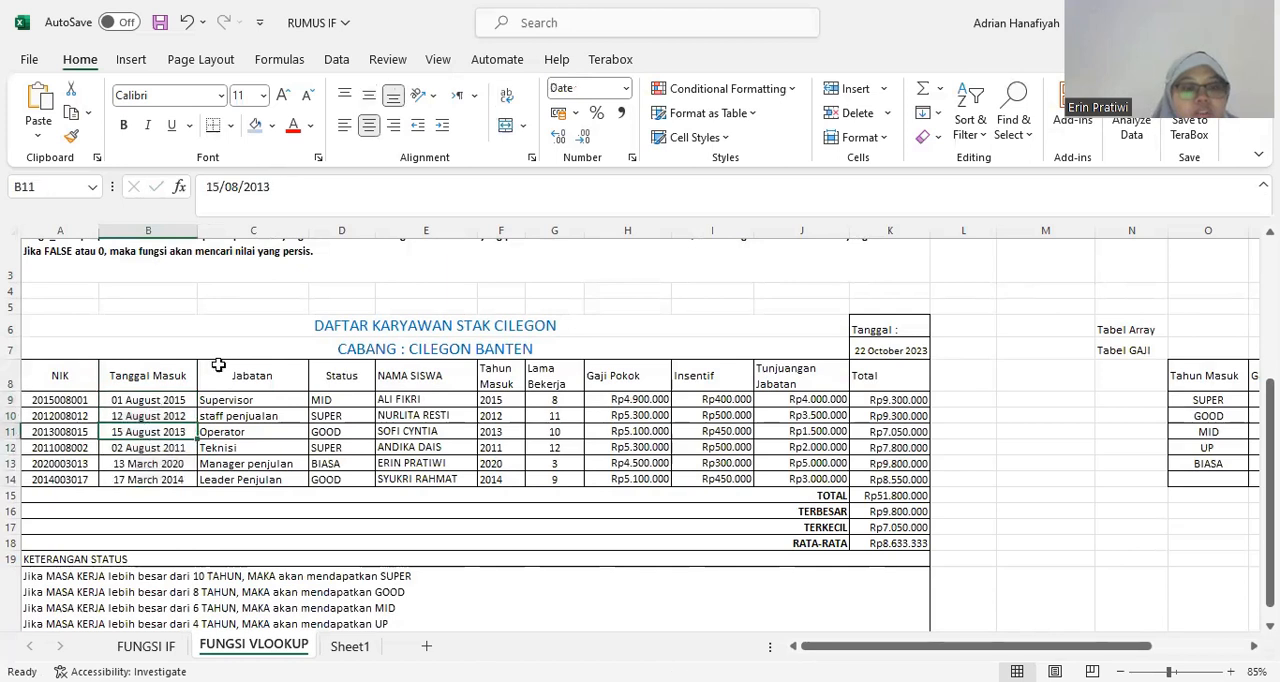
click(226, 356)
click(248, 372)
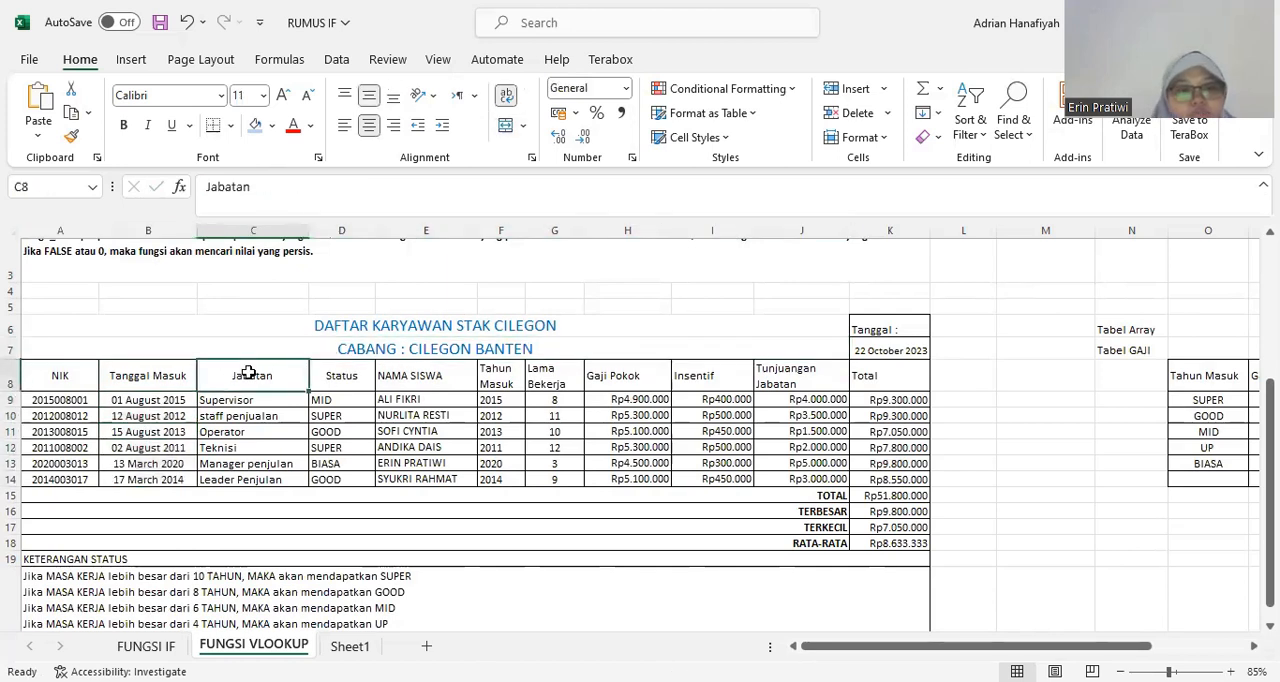
drag(248, 400, 237, 480)
click(242, 414)
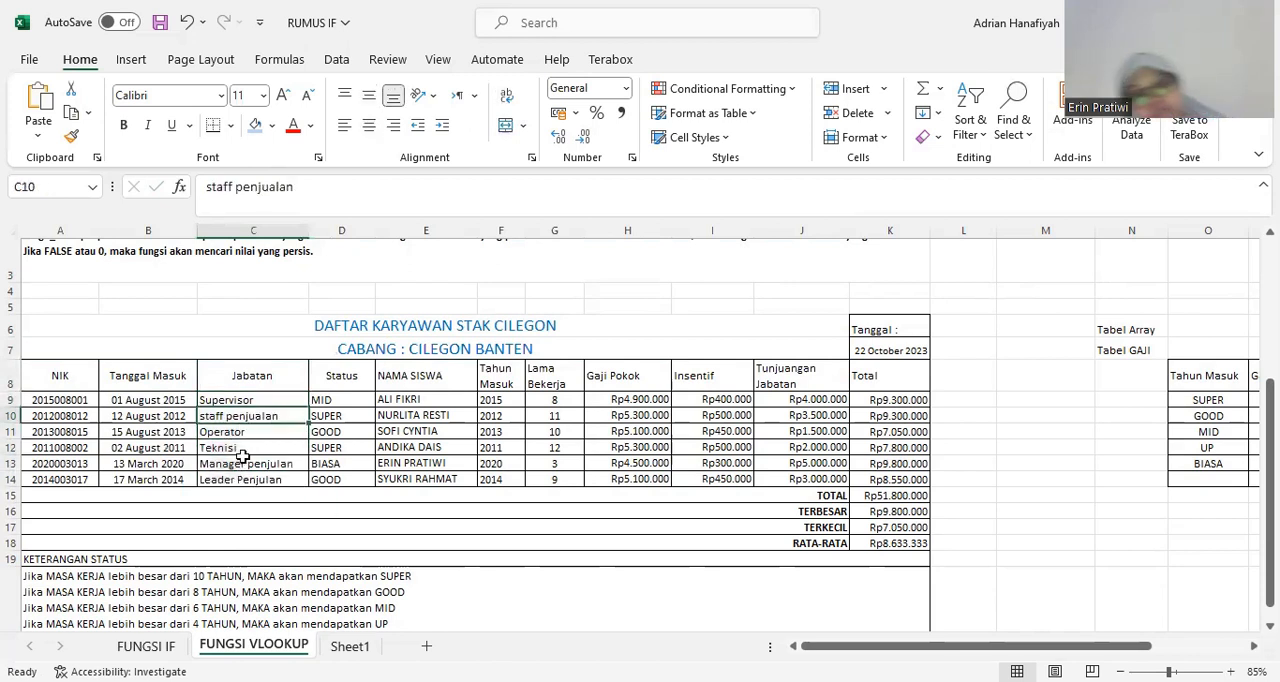
click(251, 370)
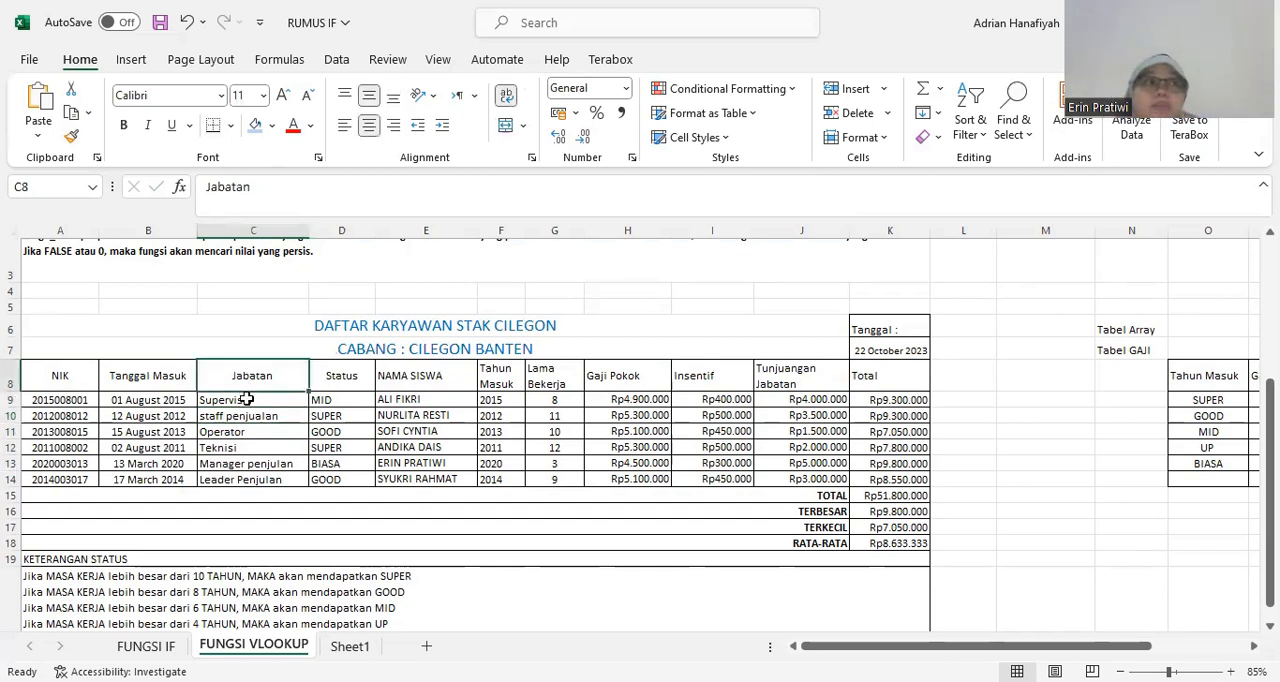
click(266, 450)
click(266, 385)
click(263, 398)
click(257, 415)
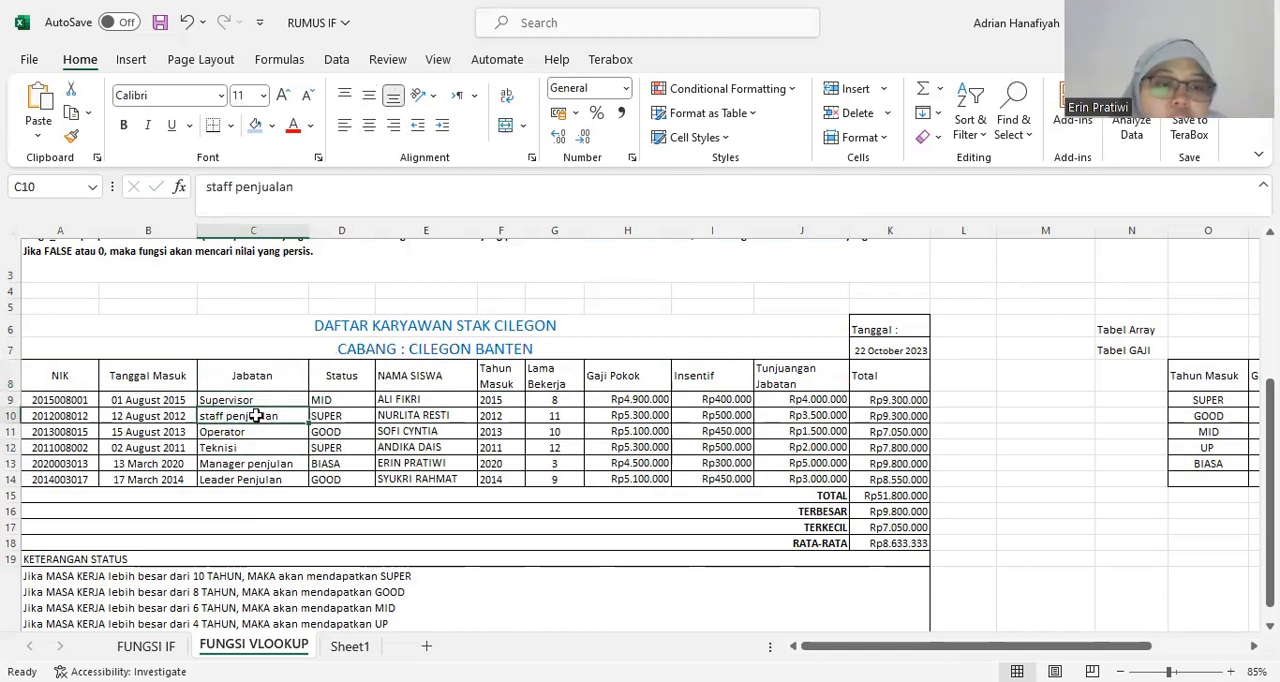
click(256, 430)
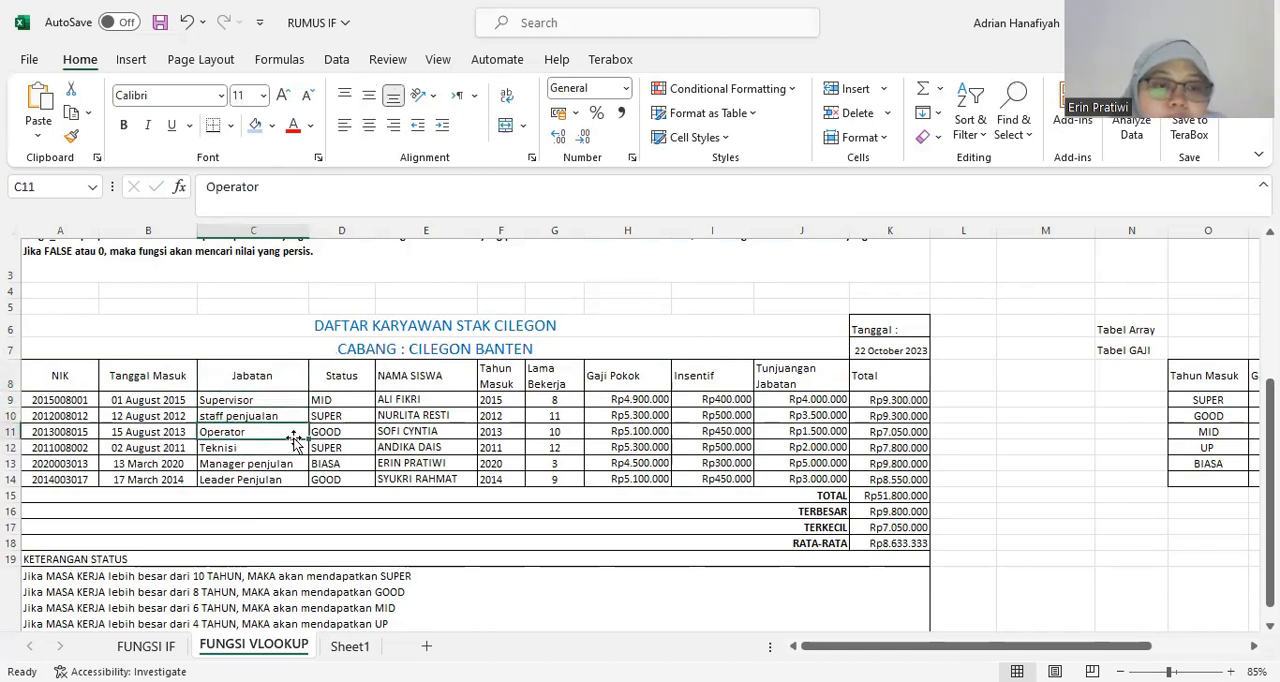
Inspect the Status formula in cell D9 and the KETERANGAN STATUS rules below the table.
click(330, 397)
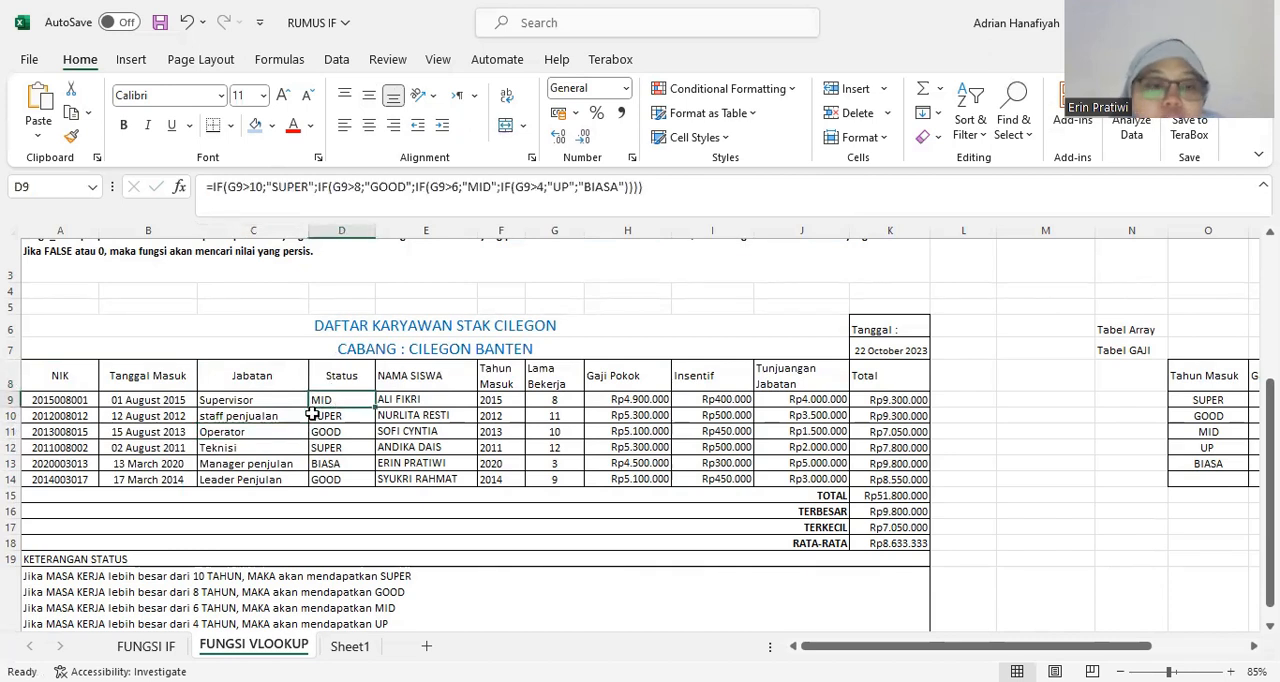
scroll(300, 425, down, 1)
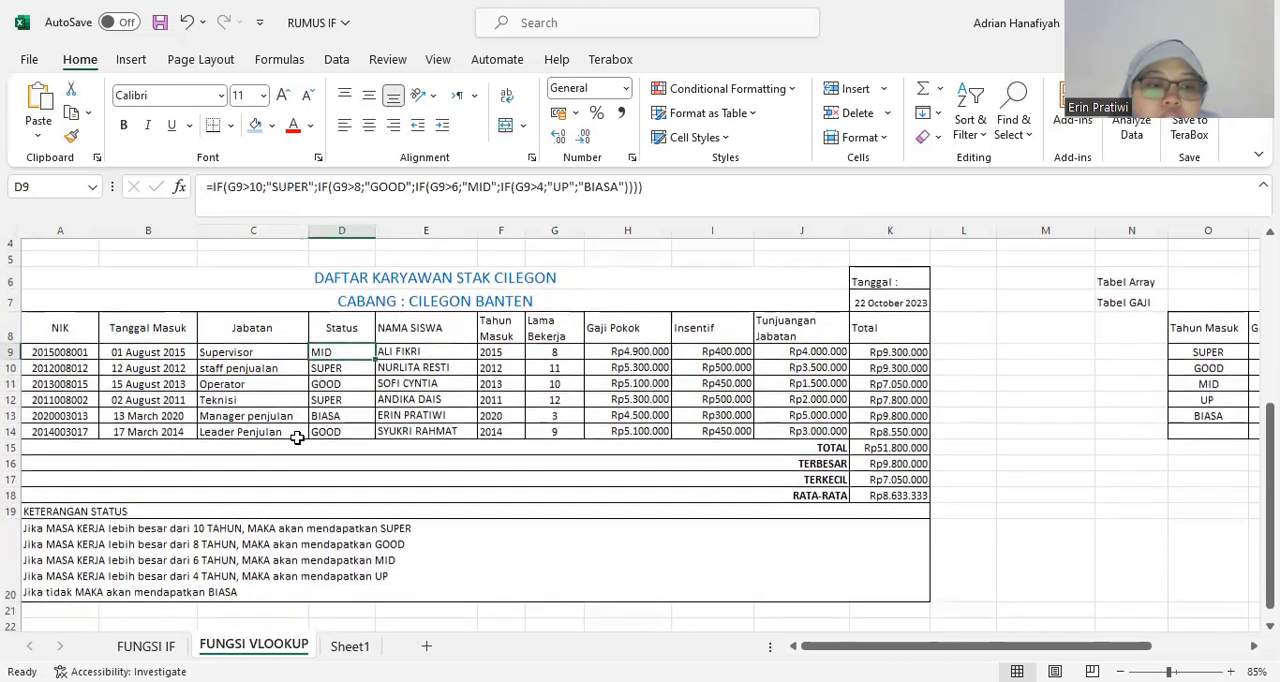
scroll(297, 437, up, 1)
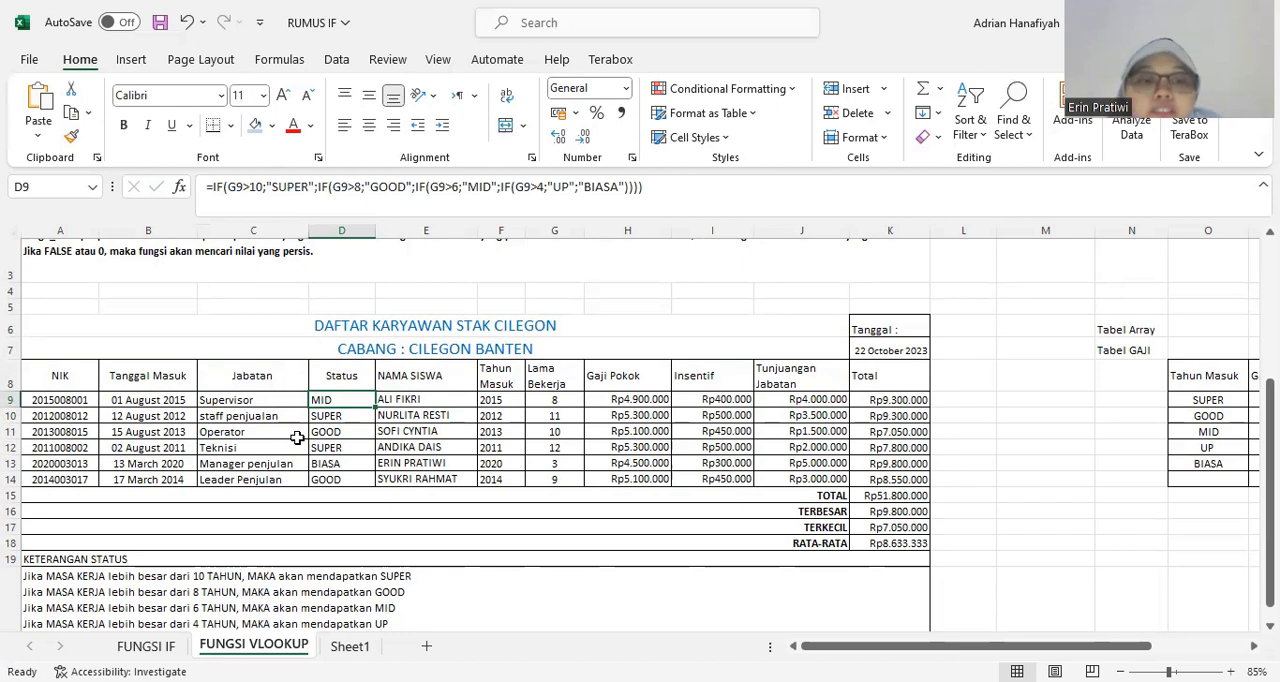
scroll(295, 439, up, 1)
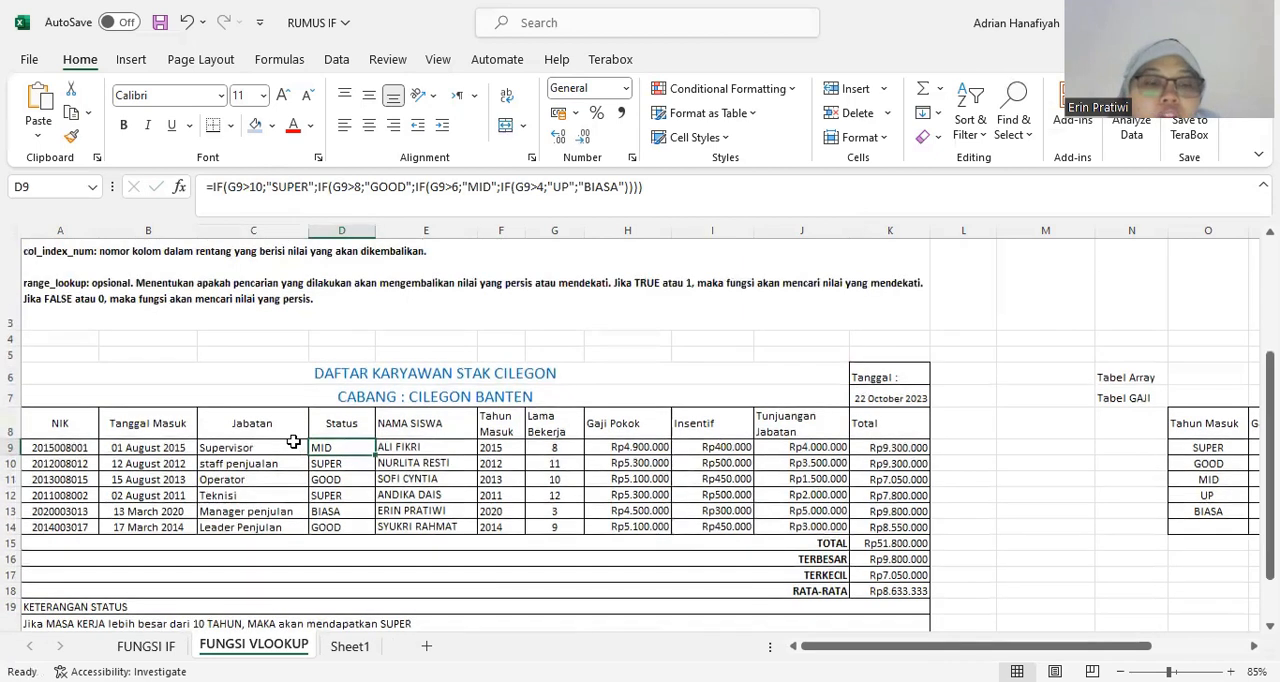
scroll(293, 441, down, 1)
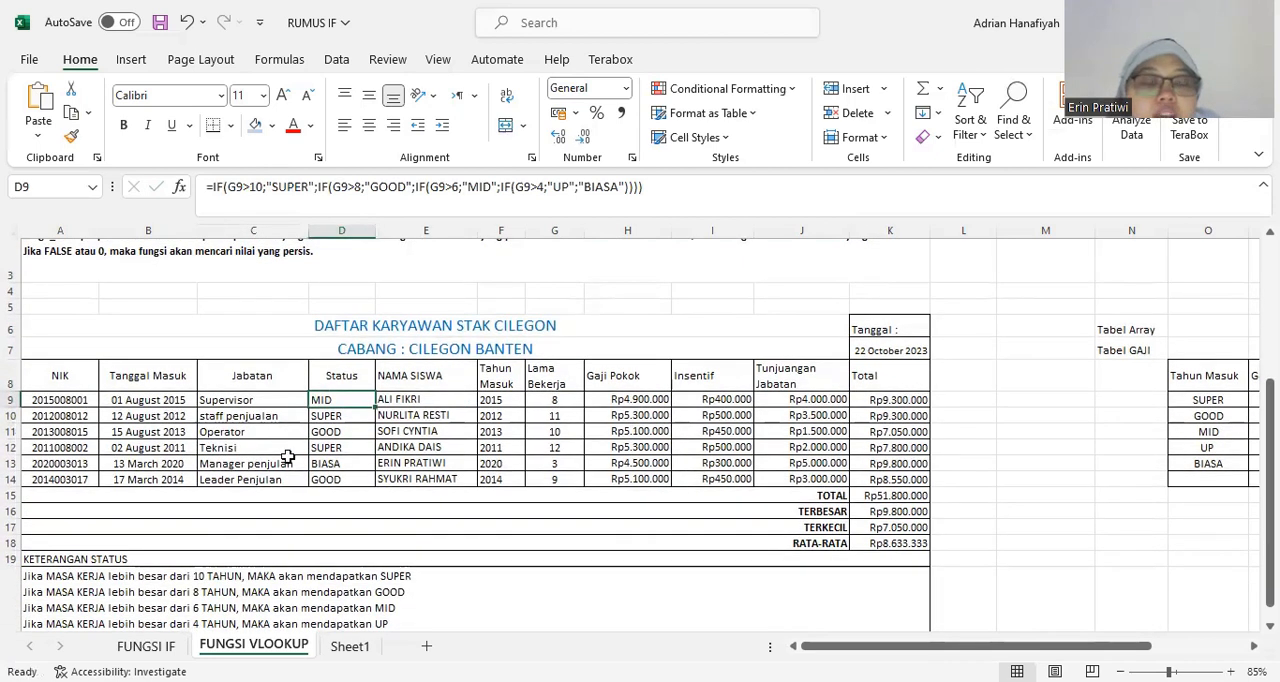
drag(321, 406, 334, 418)
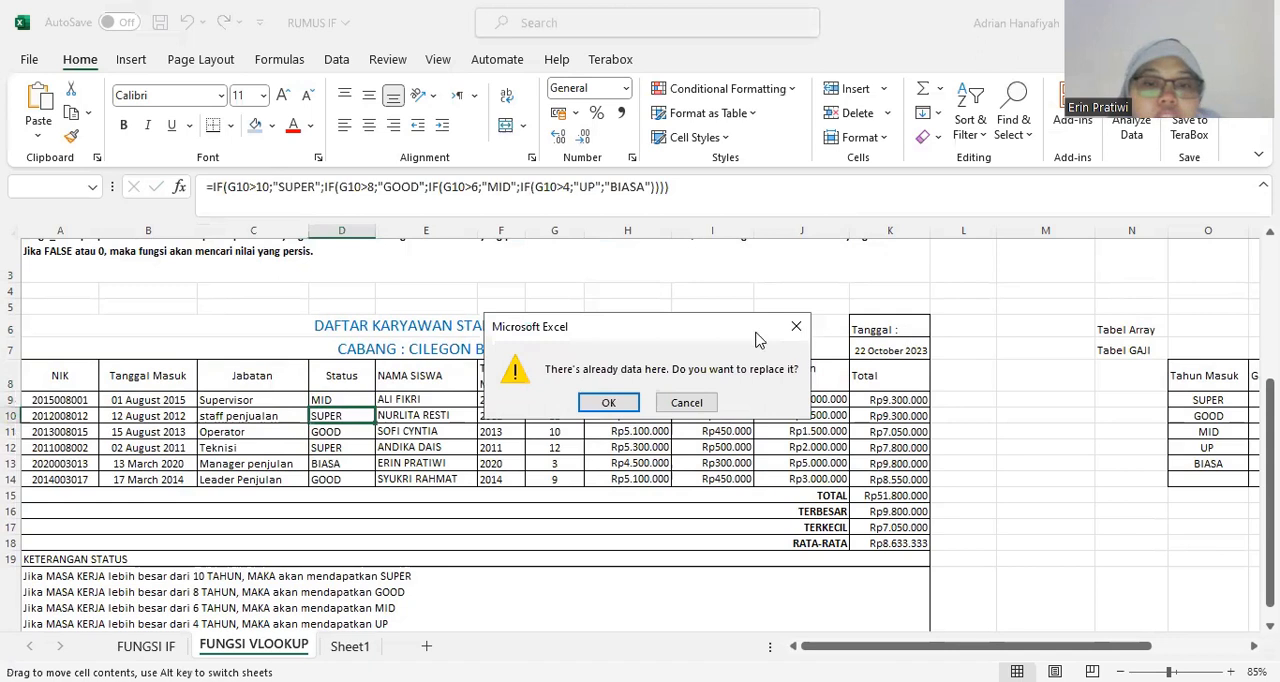
click(797, 328)
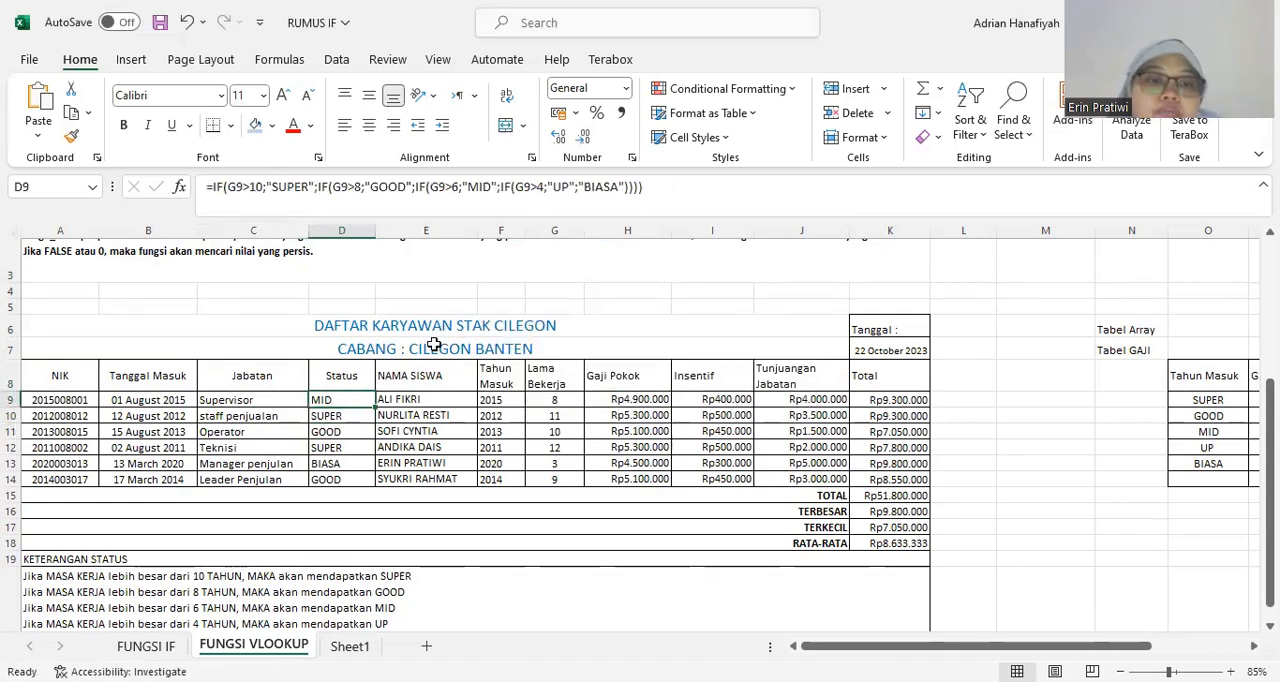
Compare the nested IF formula in Status cell D9 with the KETERANGAN STATUS rules below the table.
scroll(378, 435, down, 2)
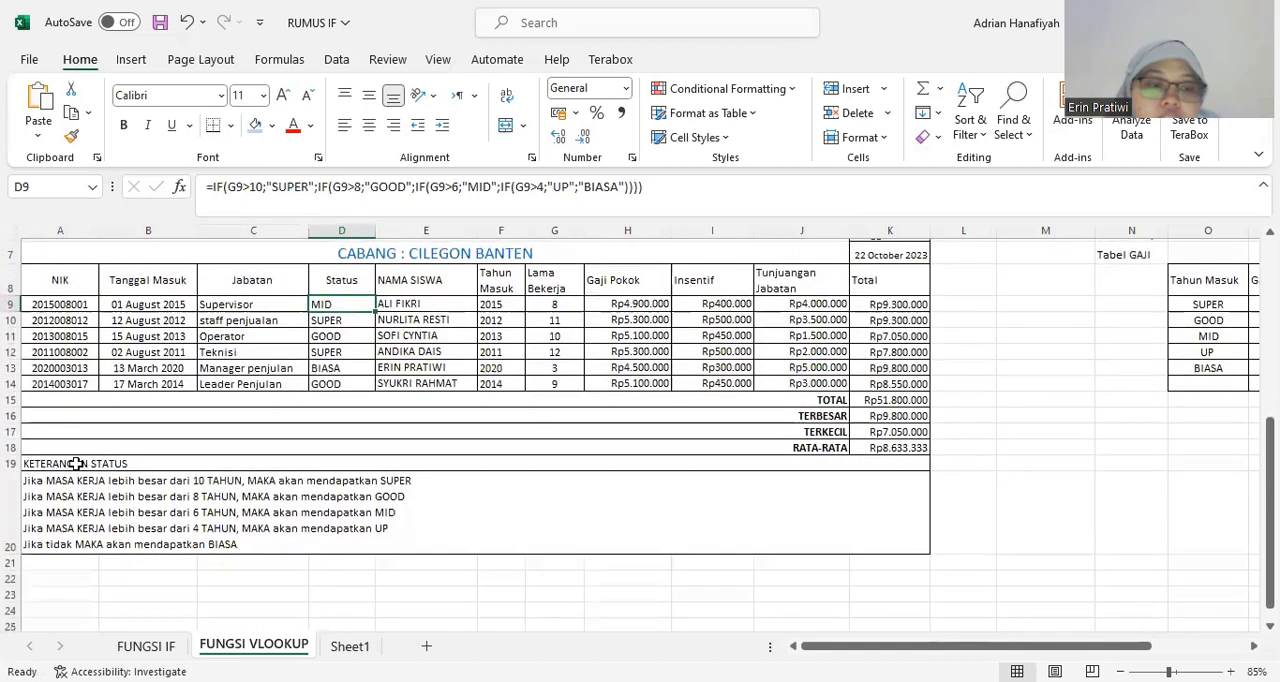
click(76, 464)
click(318, 303)
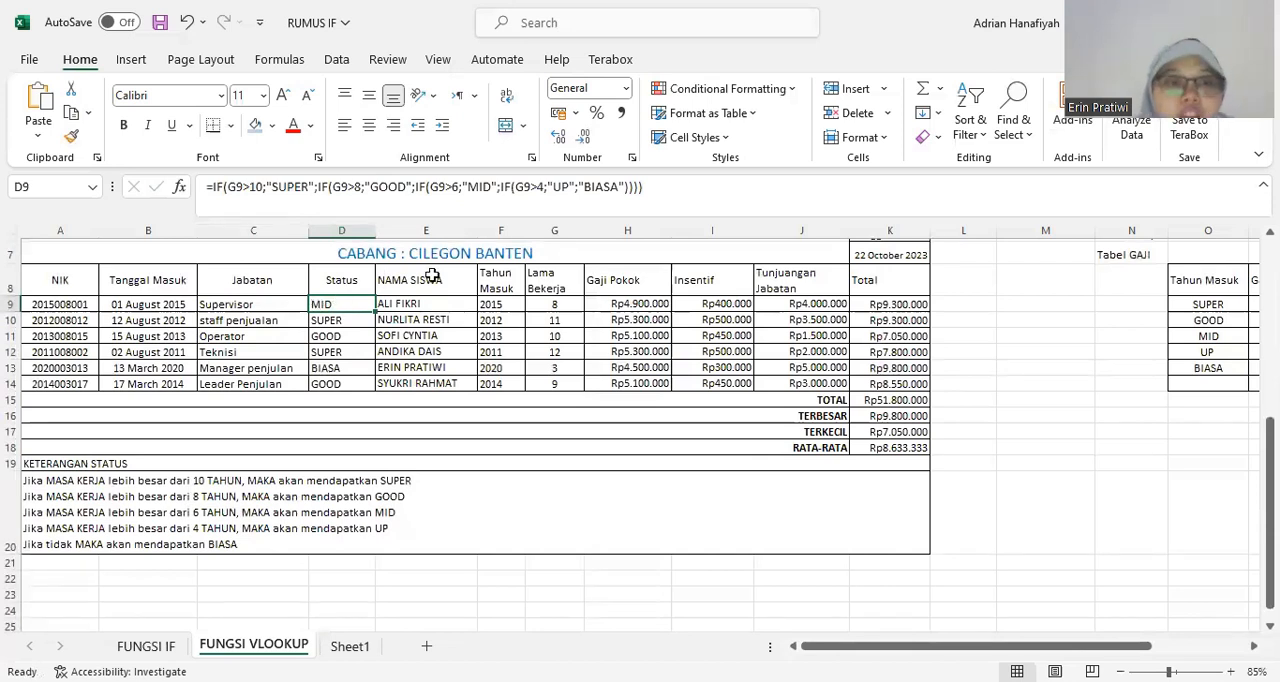
click(658, 186)
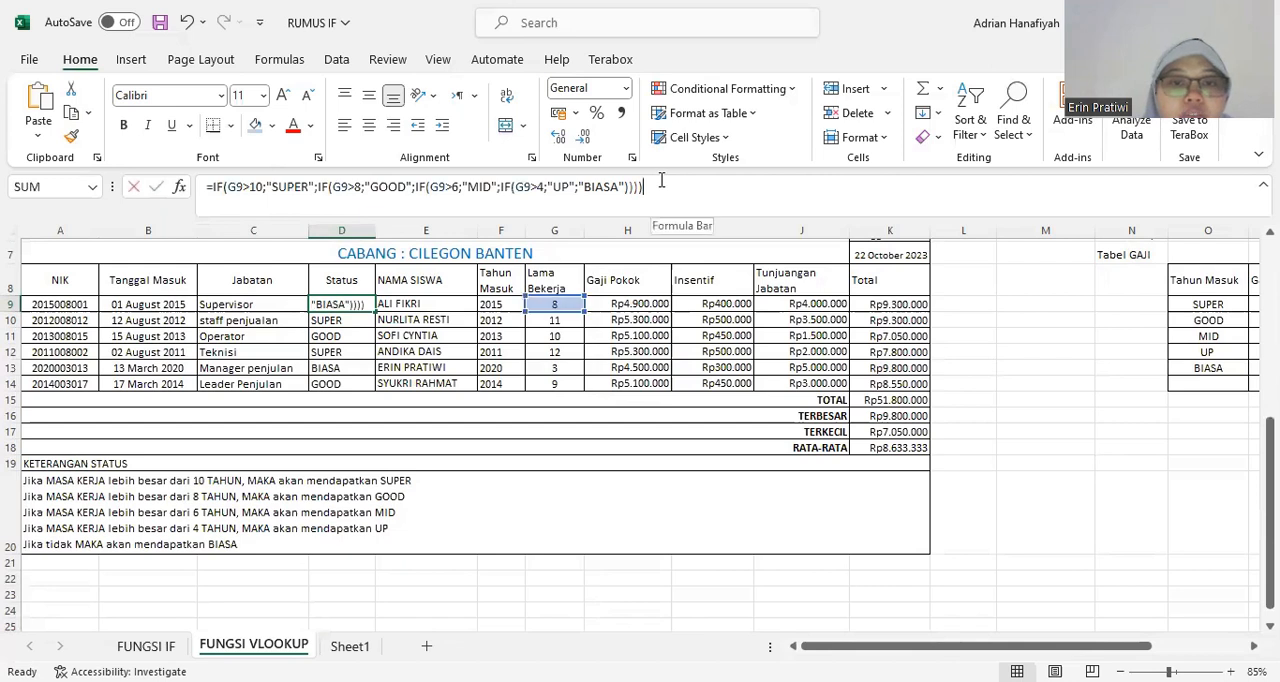
drag(541, 194, 408, 211)
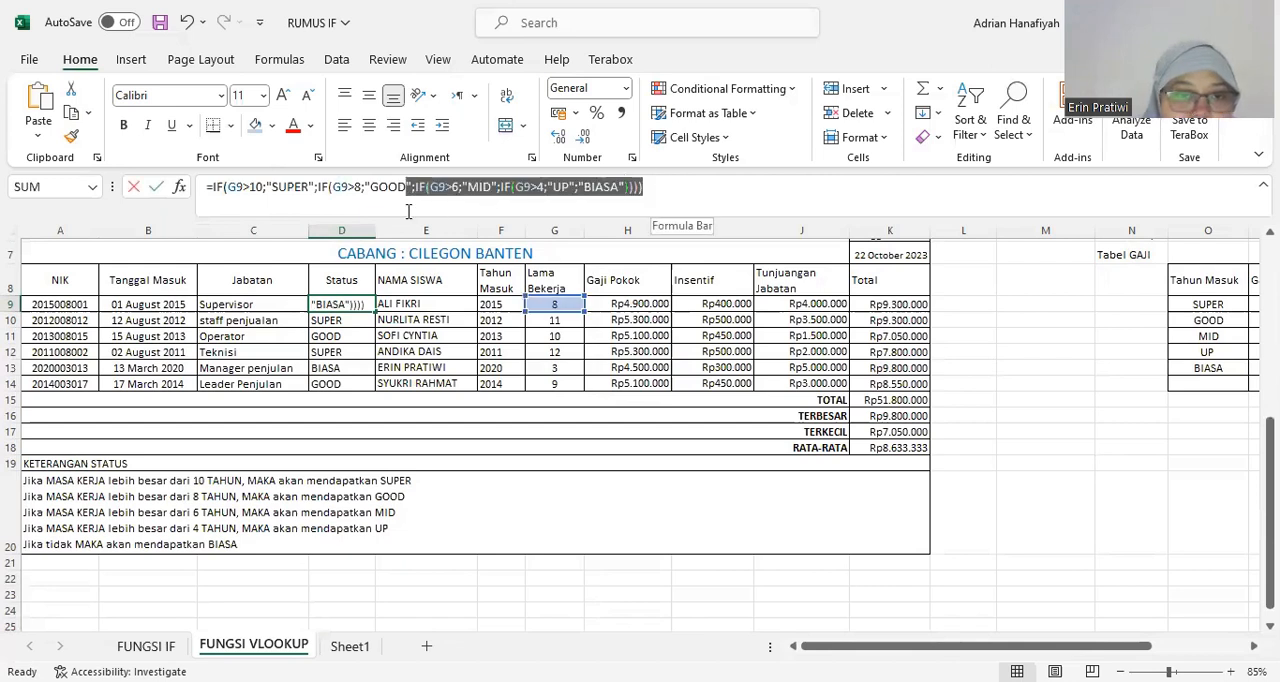
click(670, 188)
key(Return)
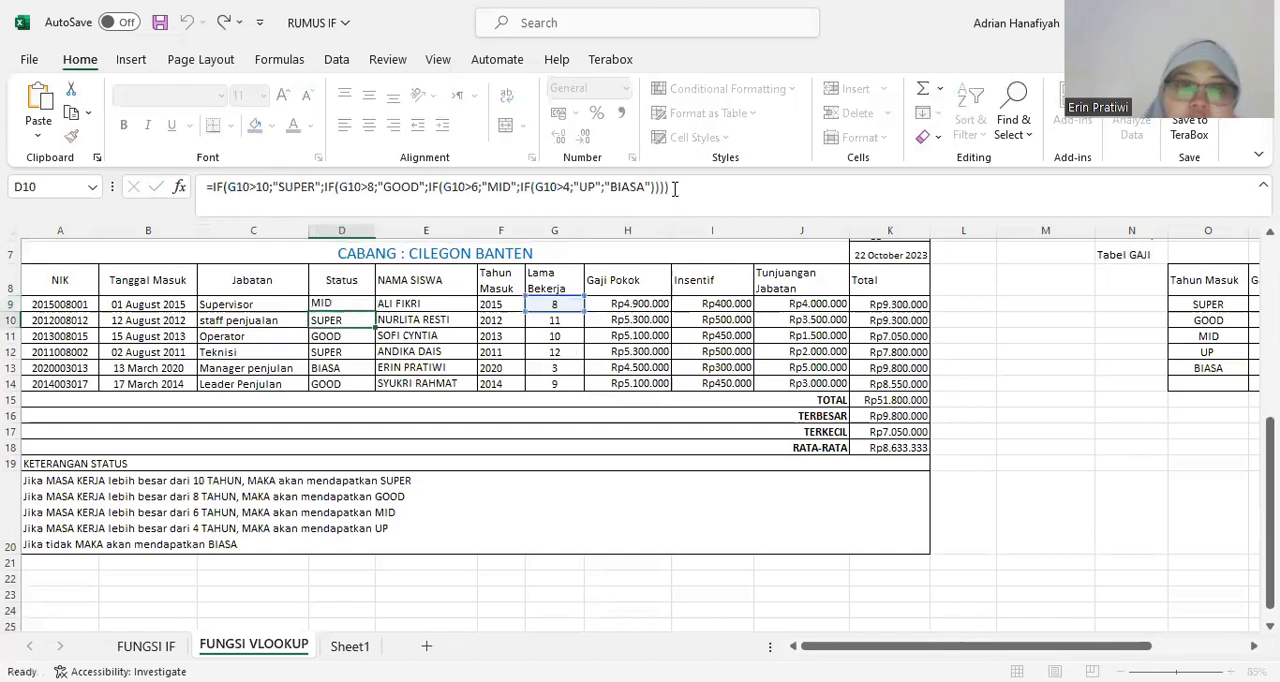
click(130, 505)
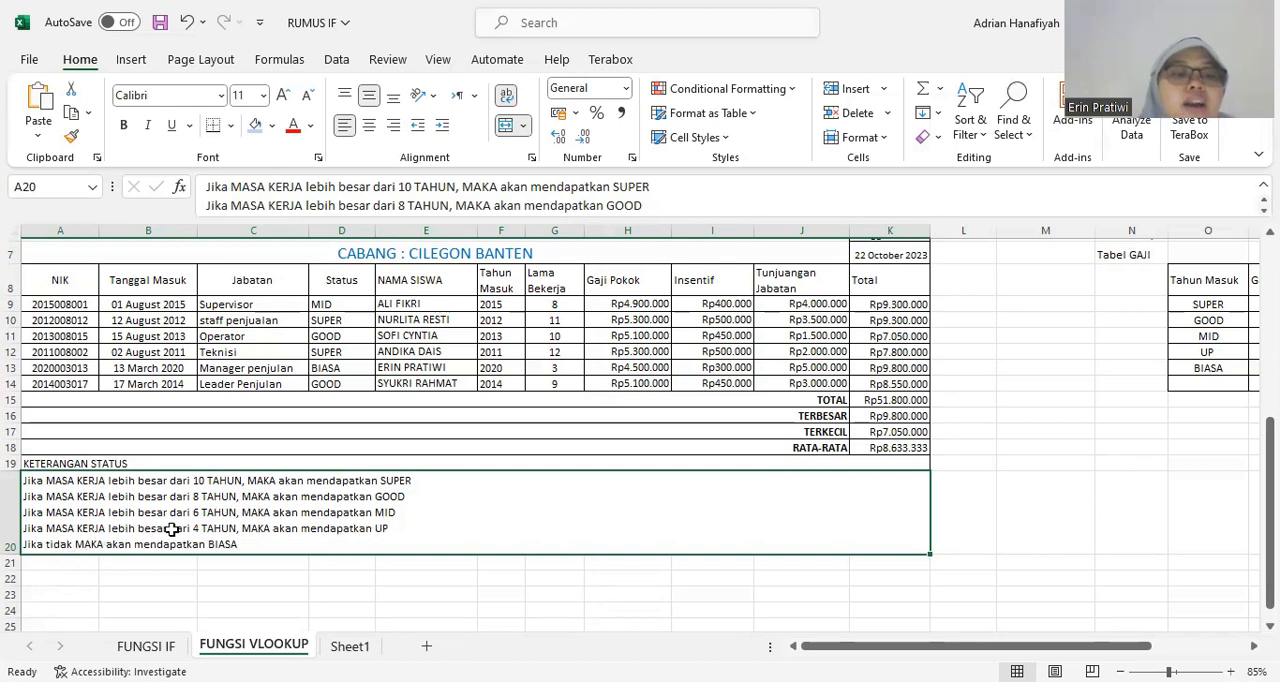
Examine the Status column header and the first employee's status entry in cell D9.
click(408, 408)
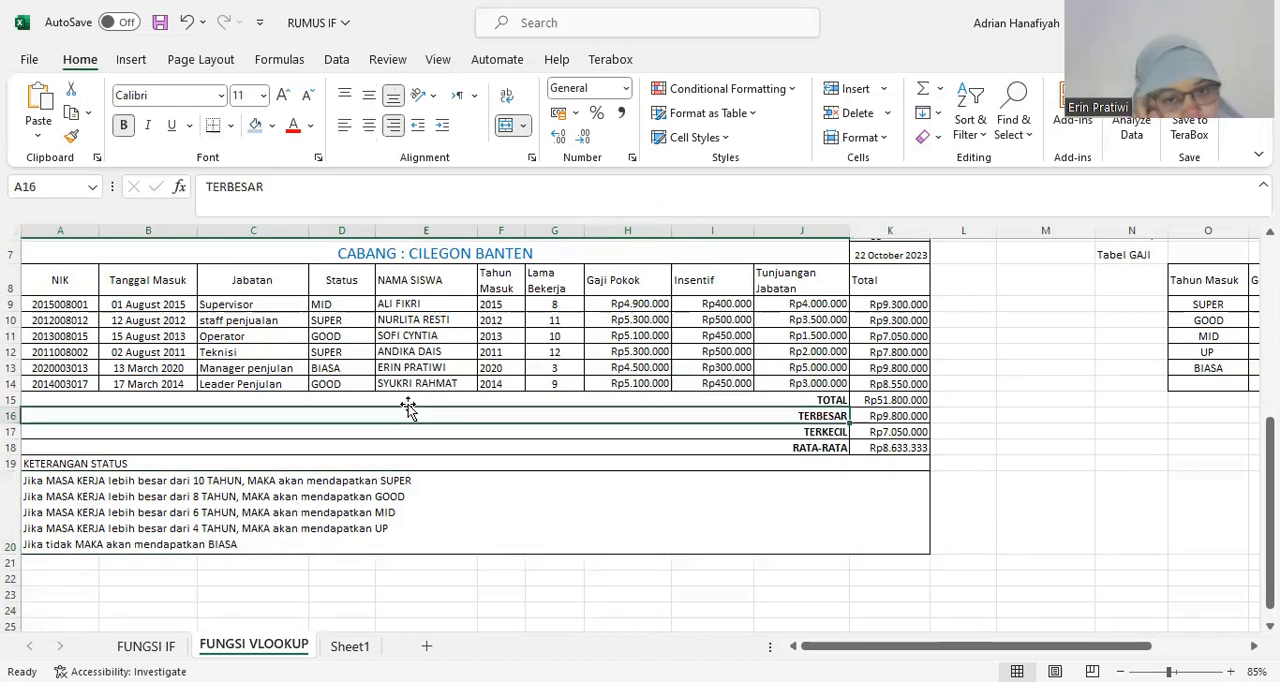
click(411, 288)
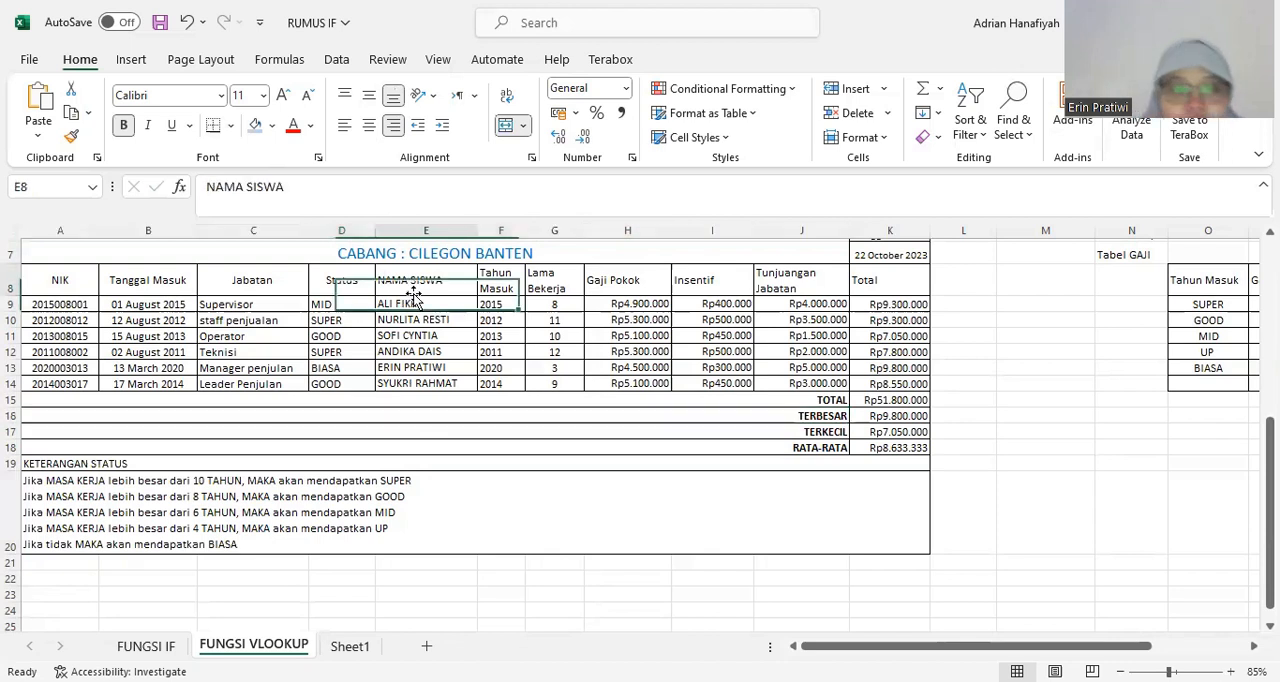
drag(460, 296, 460, 288)
click(750, 327)
click(464, 324)
click(341, 285)
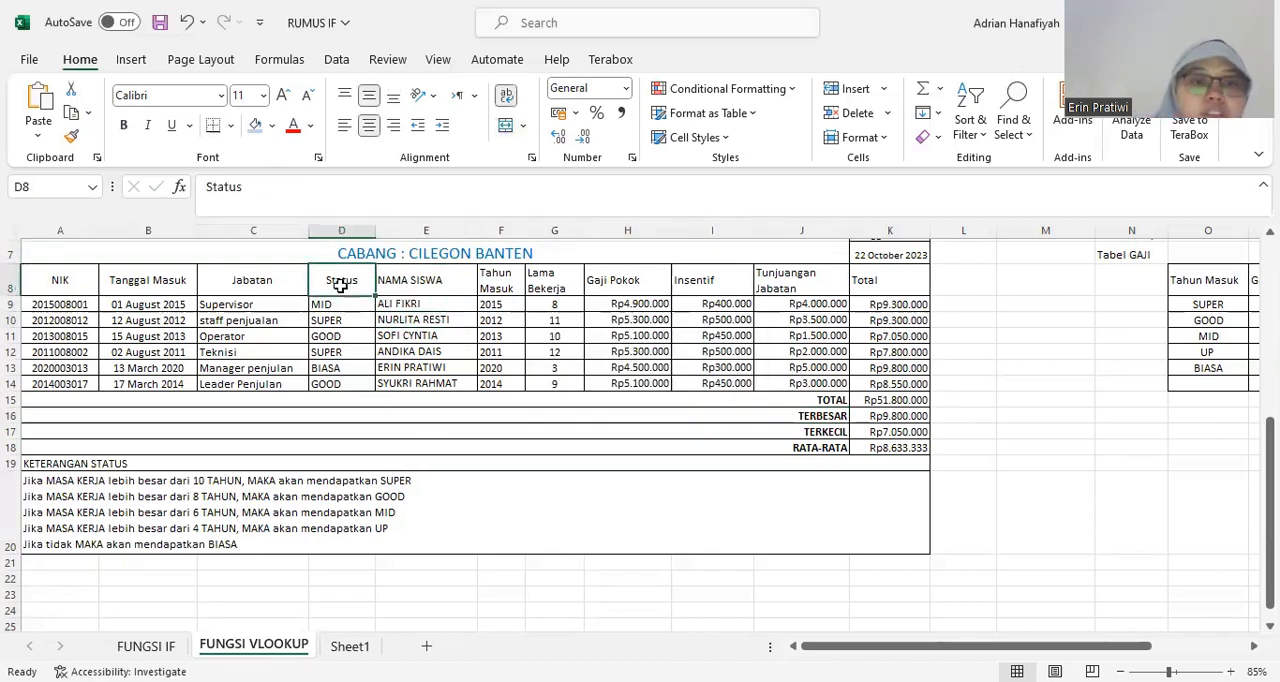
click(341, 306)
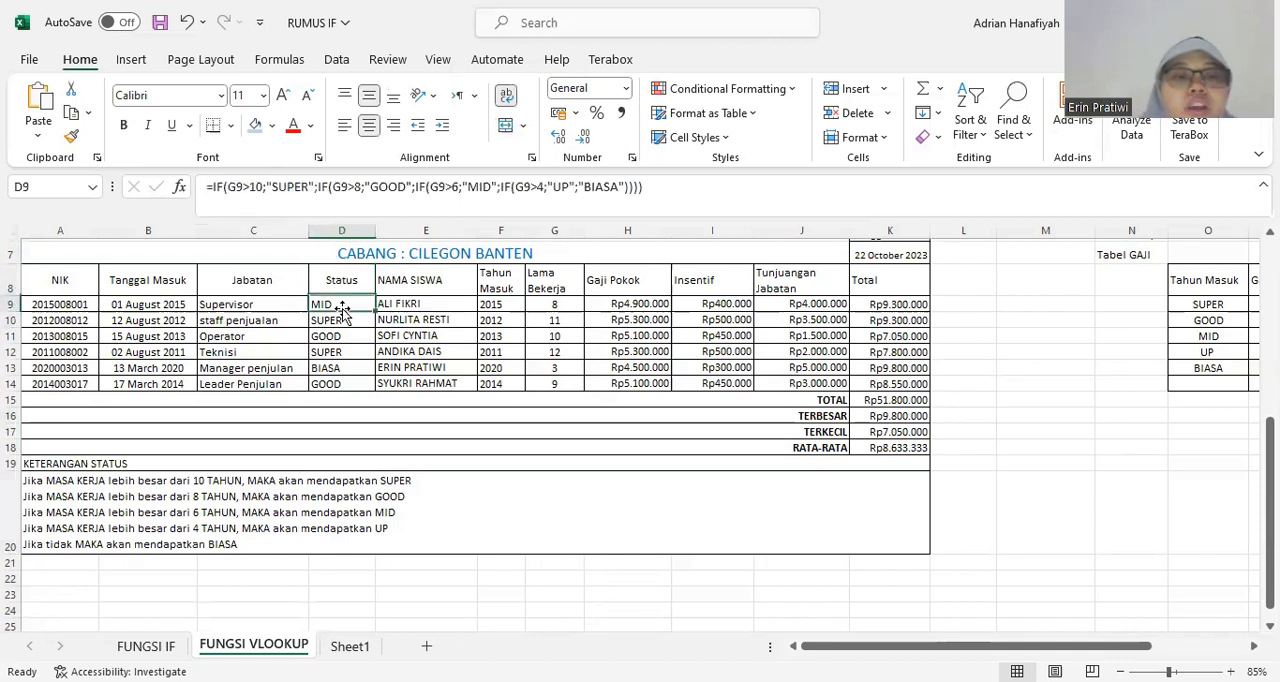
Fill the Lama Bekerja header cell G8 with a light blue theme color.
click(562, 310)
click(550, 282)
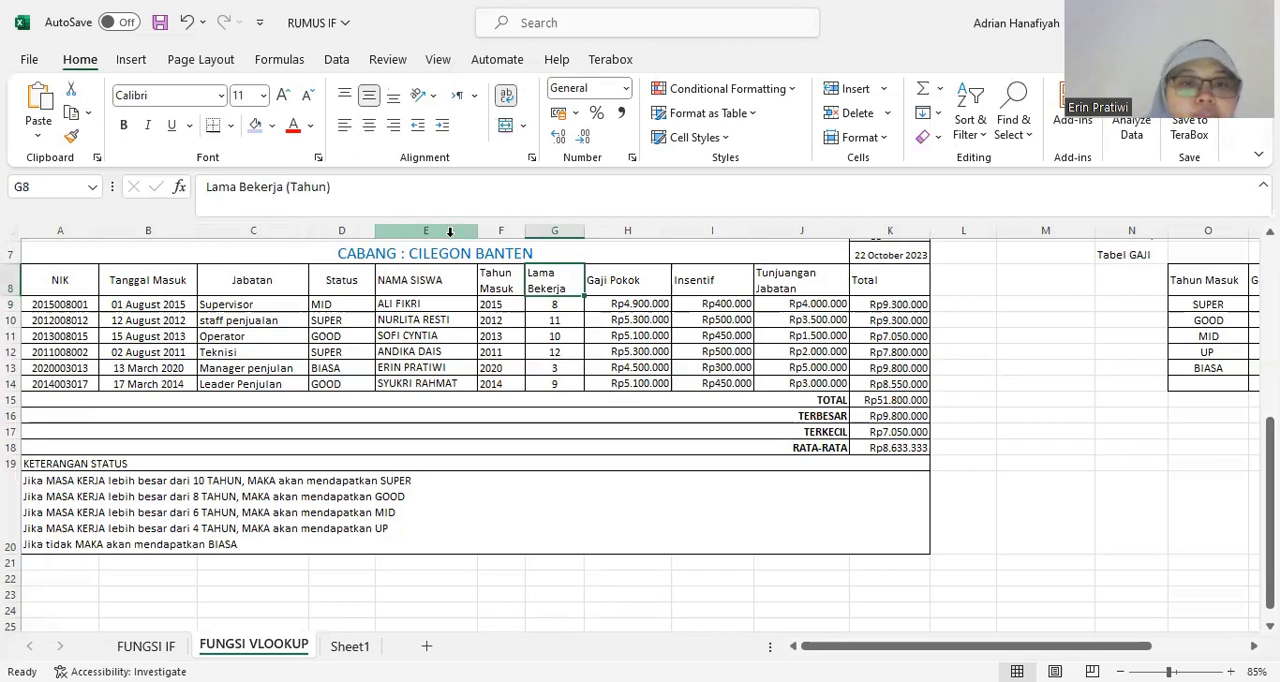
click(272, 125)
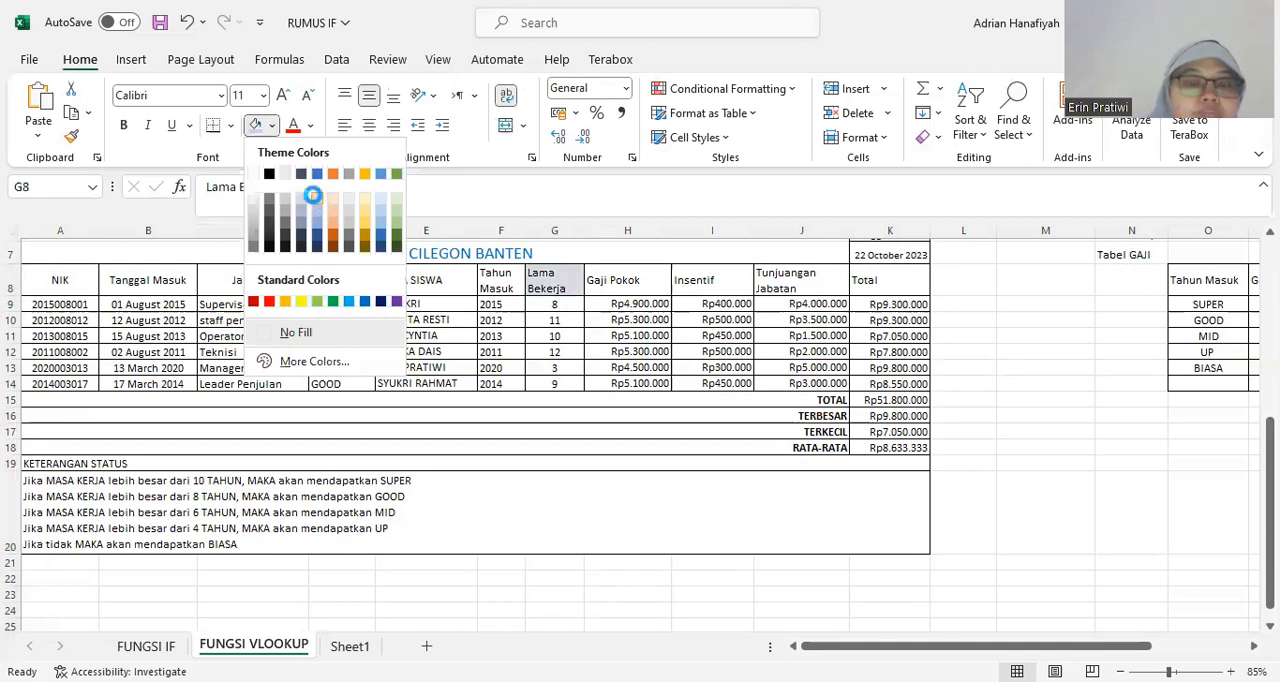
Inspect the Lama Bekerja formula in cell G9 and the Tanggal Masuk date in B9 that it references.
click(554, 301)
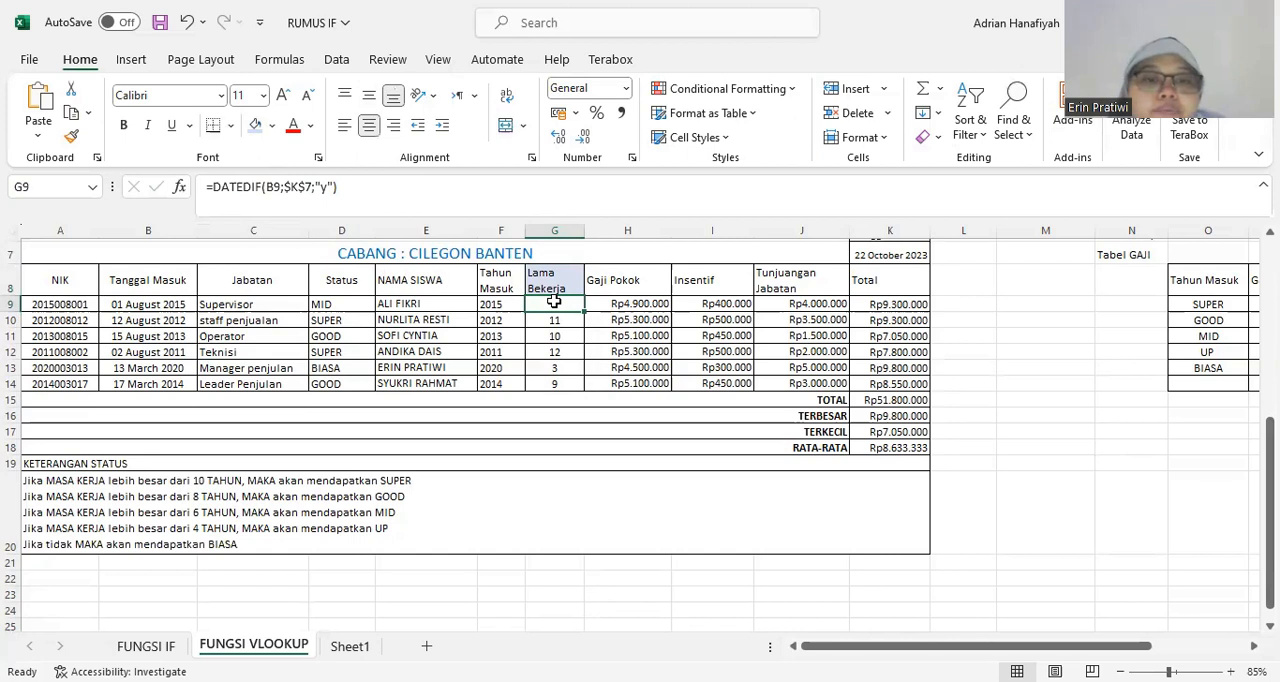
scroll(554, 301, up, 1)
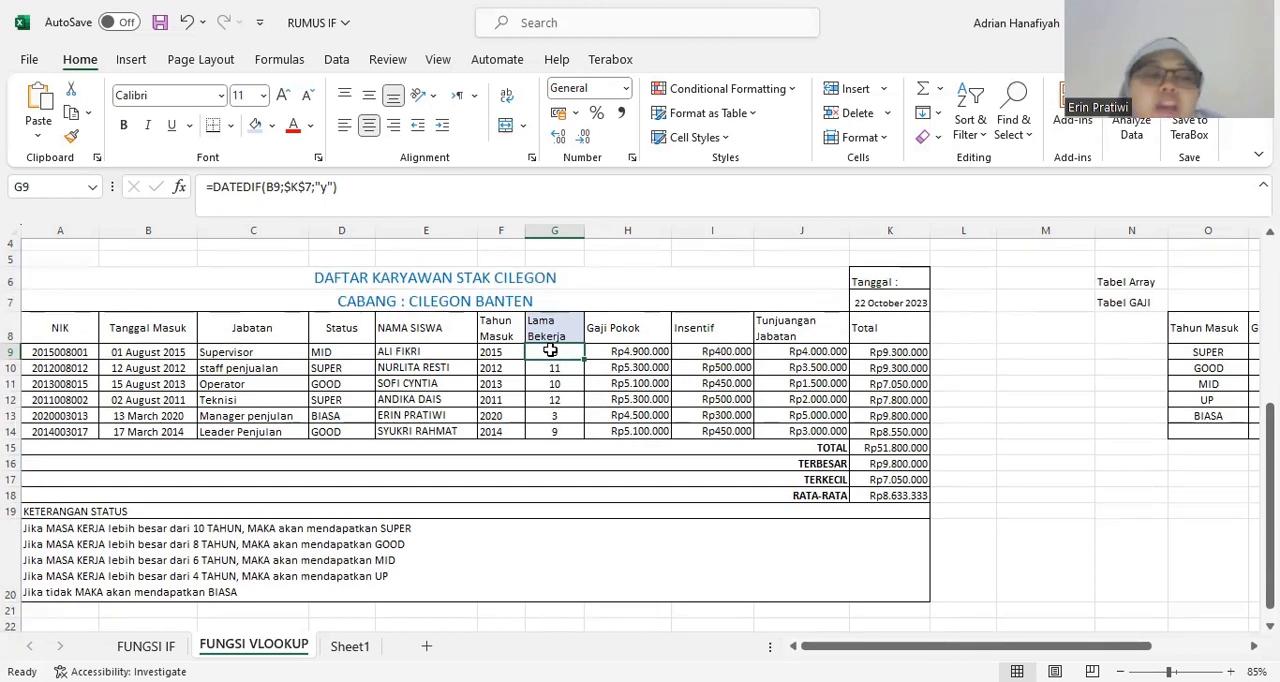
click(118, 354)
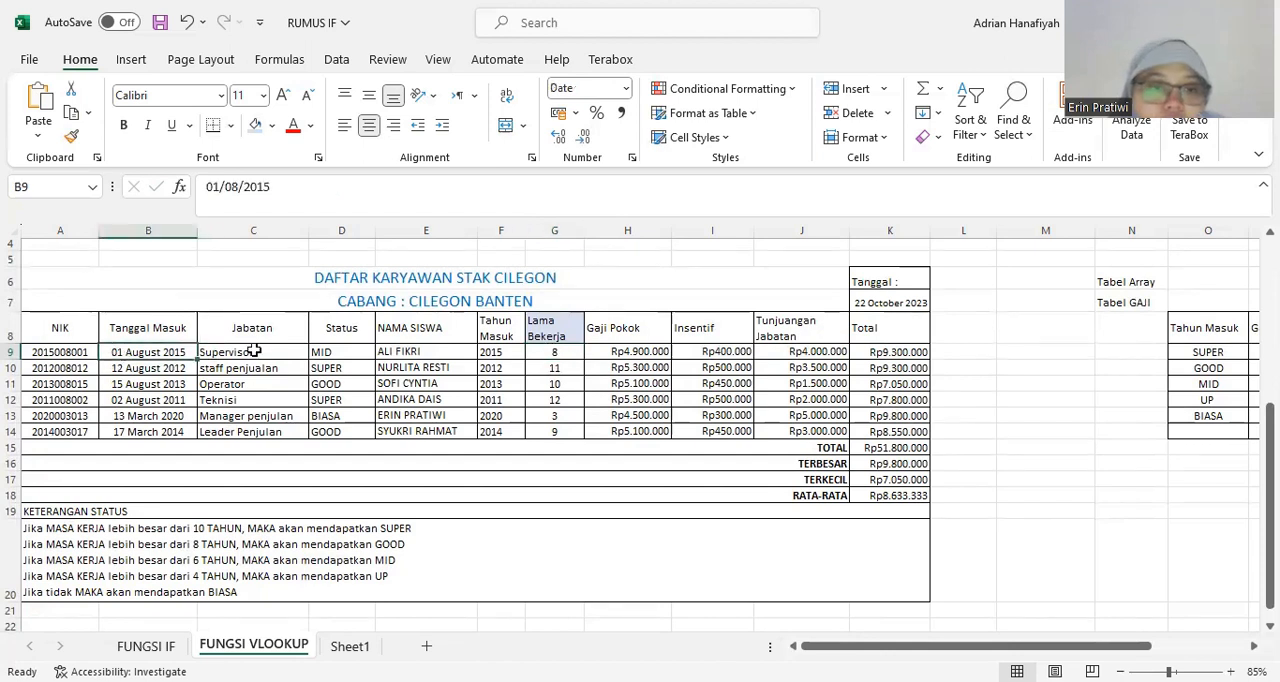
click(551, 351)
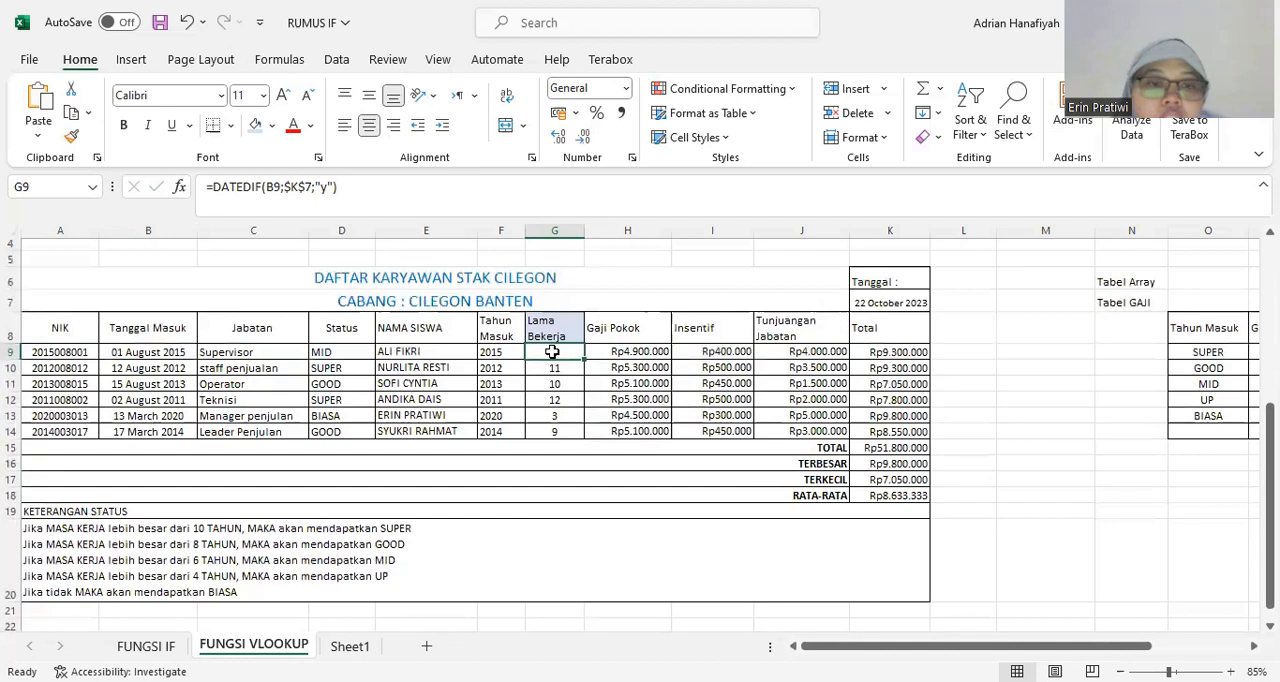
click(139, 350)
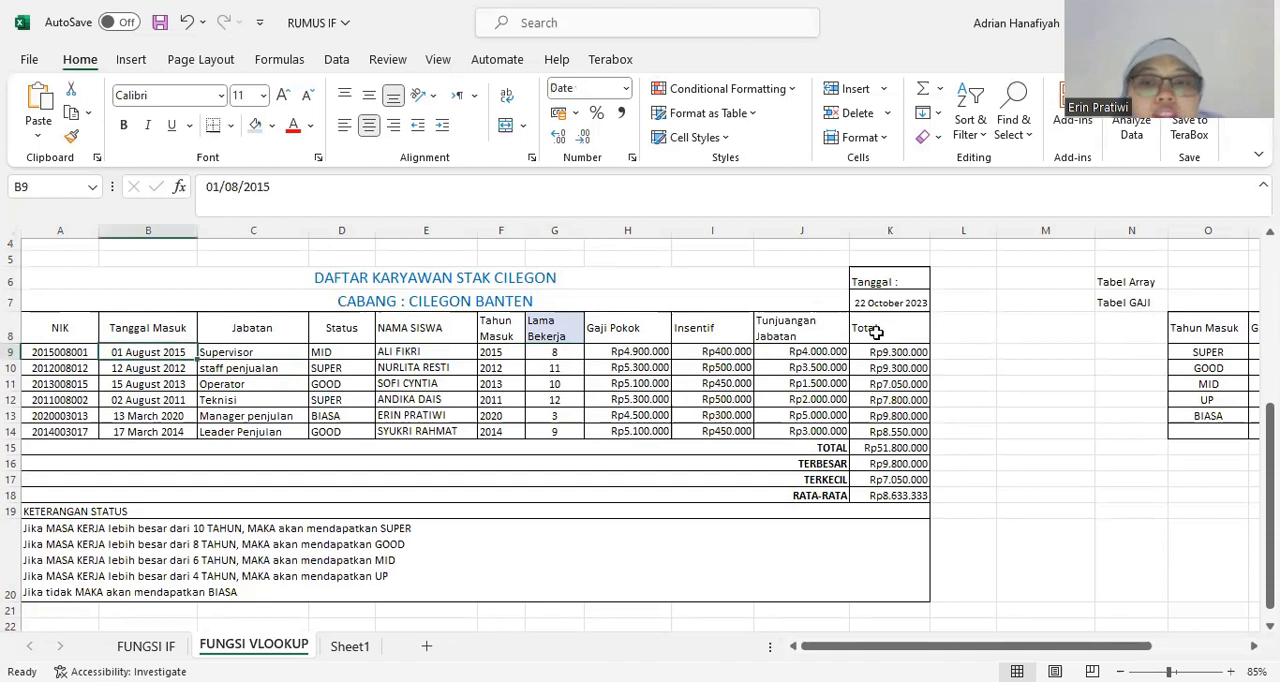
Examine the Tanggal label in K6 and the current-date formula in cell K7.
click(890, 303)
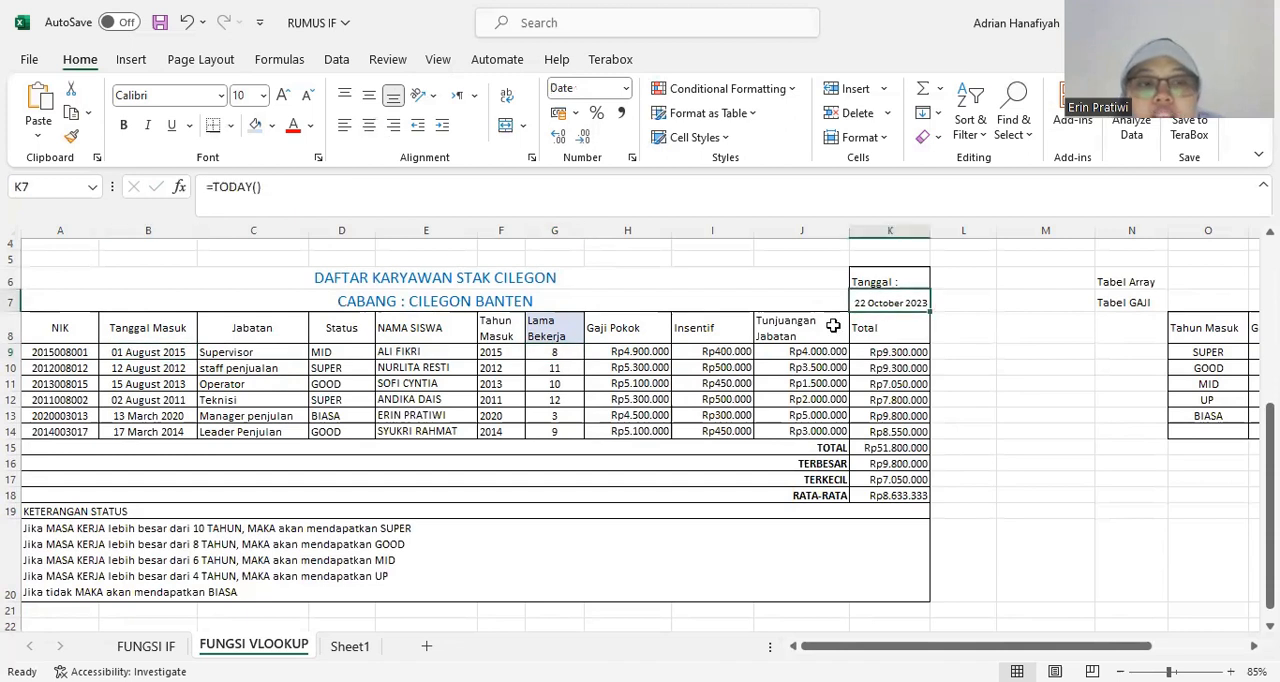
click(889, 283)
click(887, 297)
click(890, 283)
click(880, 304)
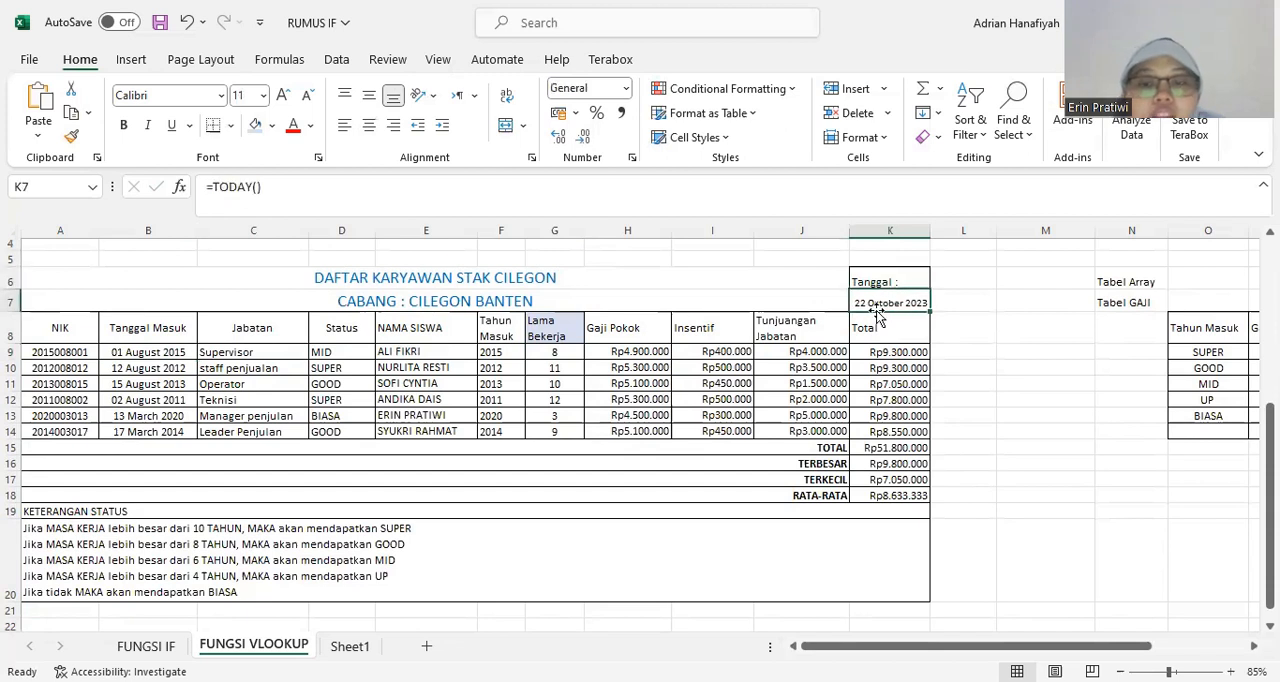
click(589, 367)
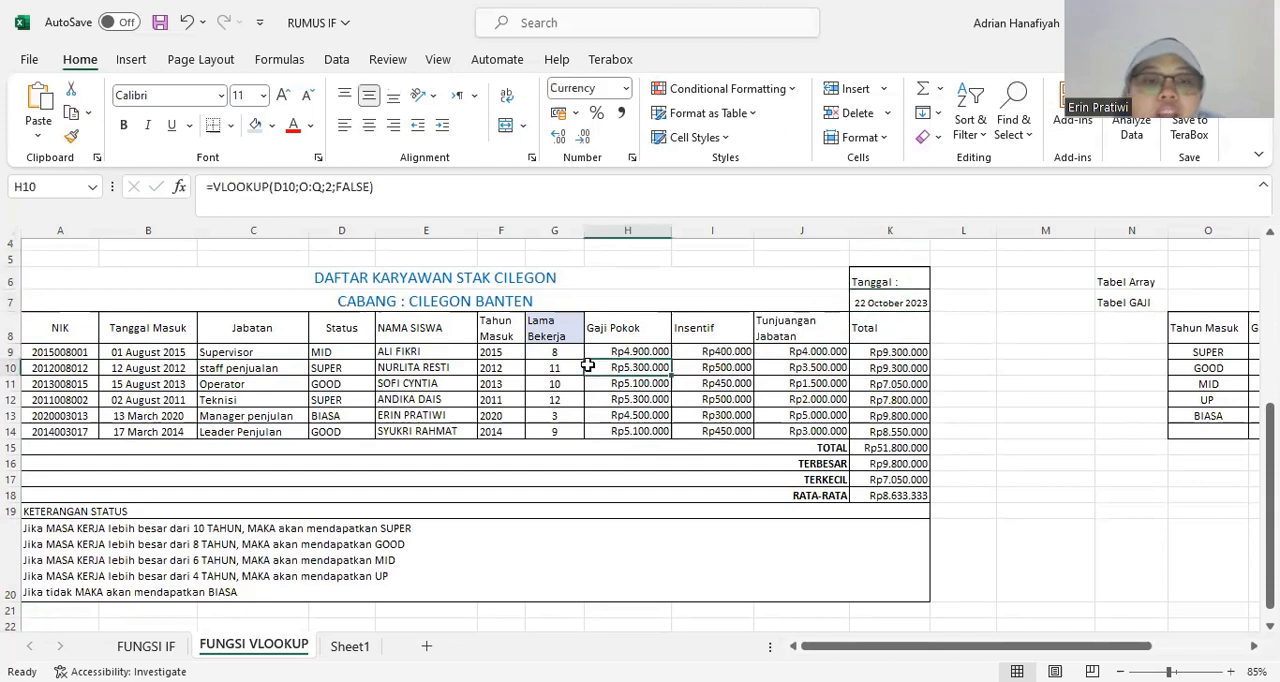
click(865, 280)
click(867, 302)
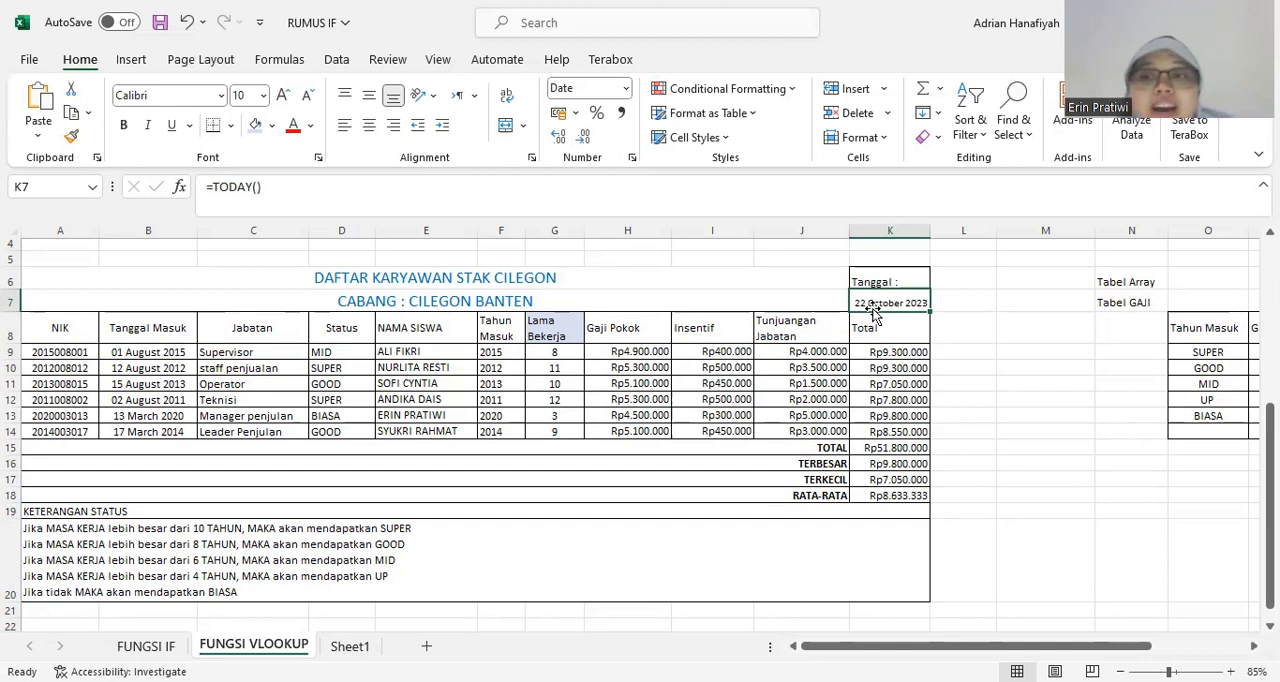
click(916, 381)
click(912, 281)
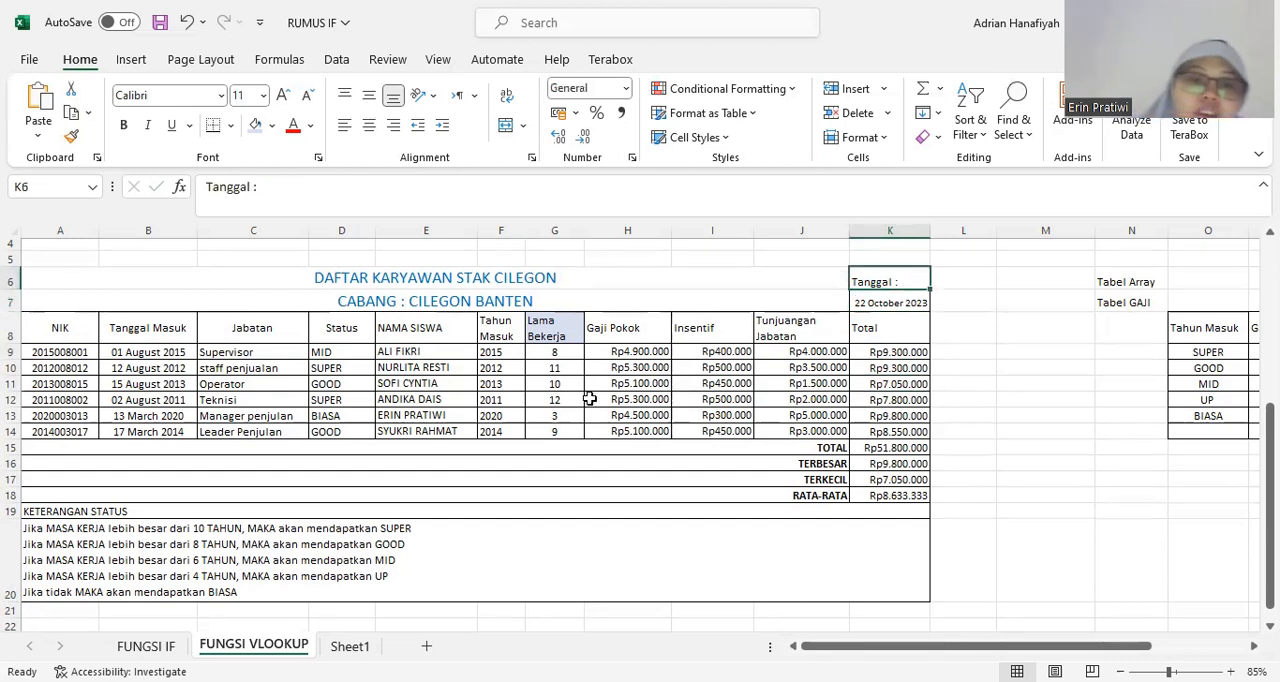
Clear the existing DATEDIF formula from the first employee's Lama Bekerja cell G9.
click(554, 352)
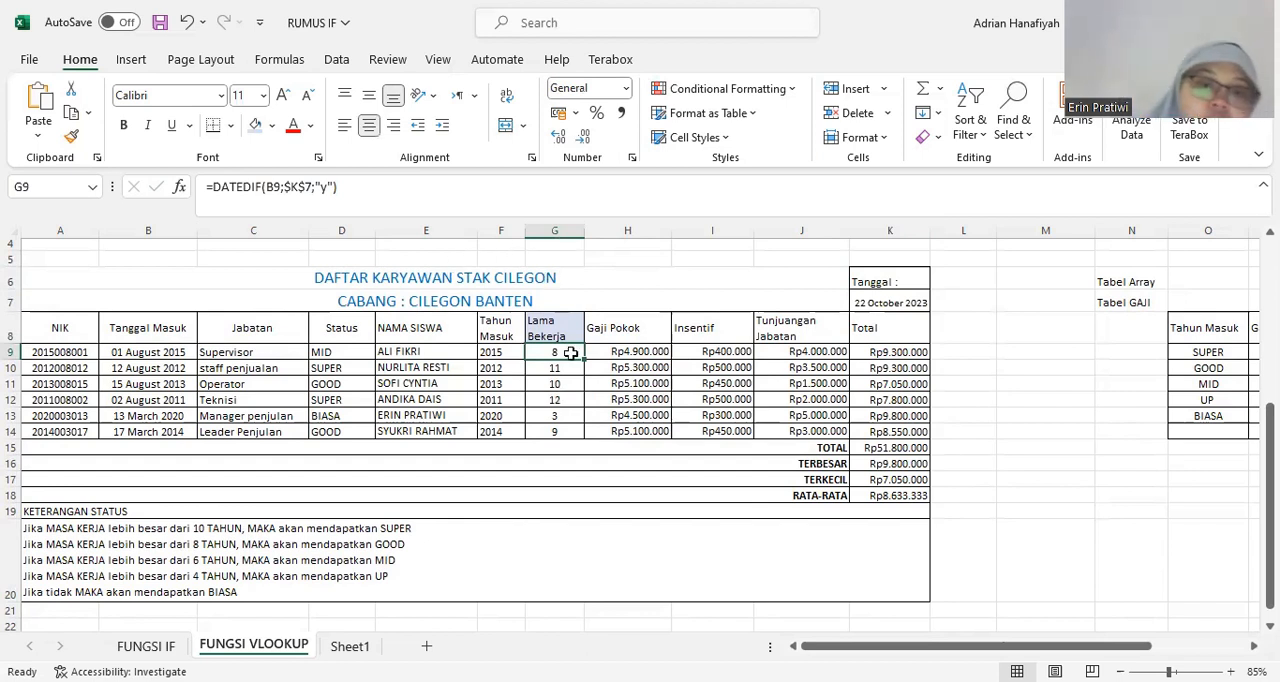
drag(360, 186, 202, 187)
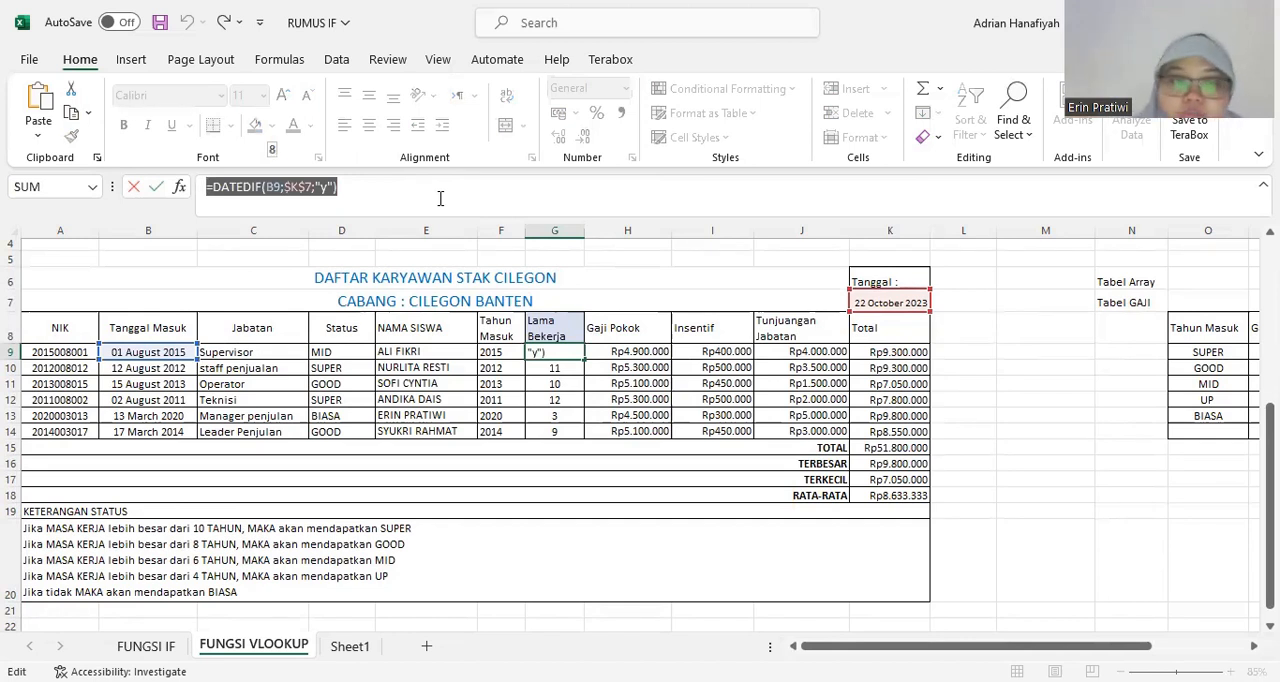
key(BackSpace)
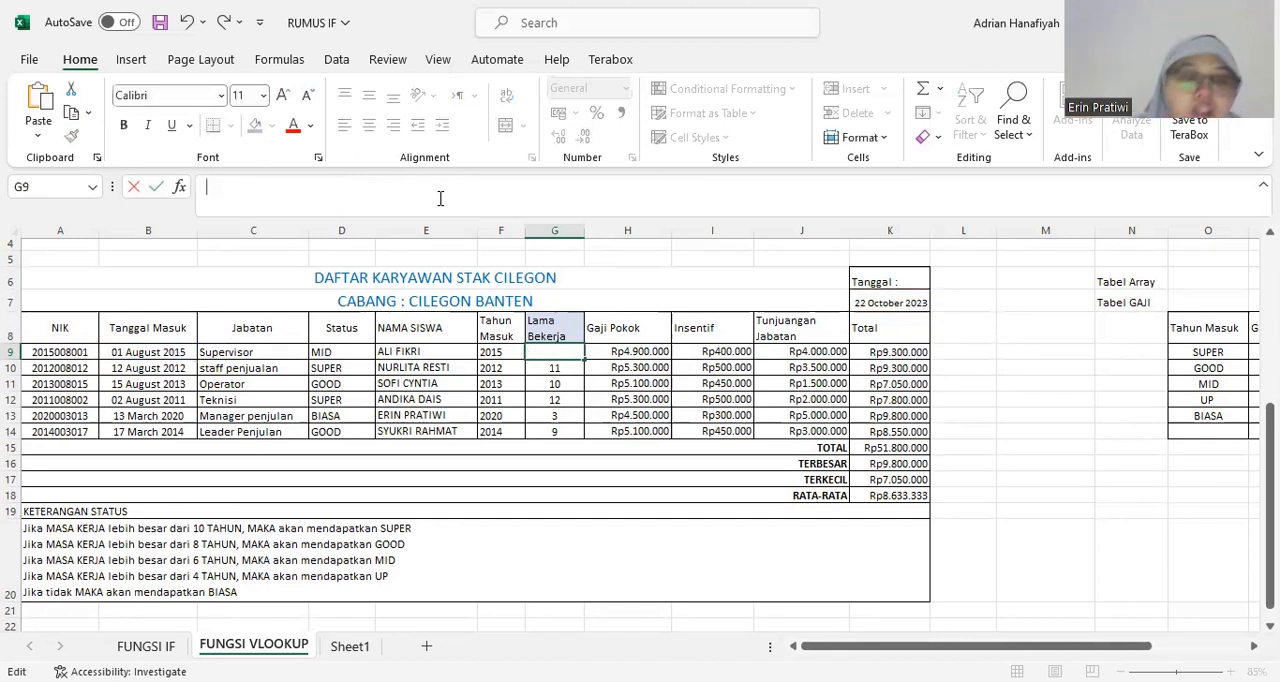
click(628, 328)
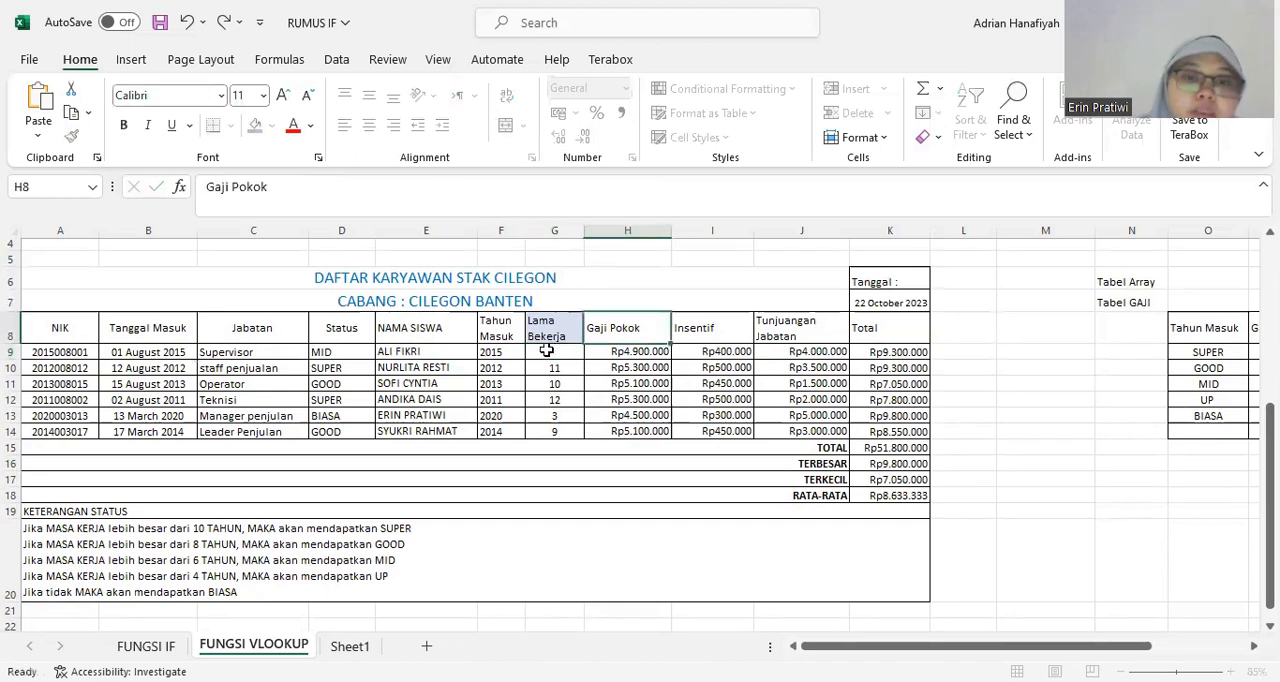
Begin a DATEDIF formula in the first employee's Lama Bekerja cell G9, using the Tanggal Masuk date in B9 as the start date.
click(555, 351)
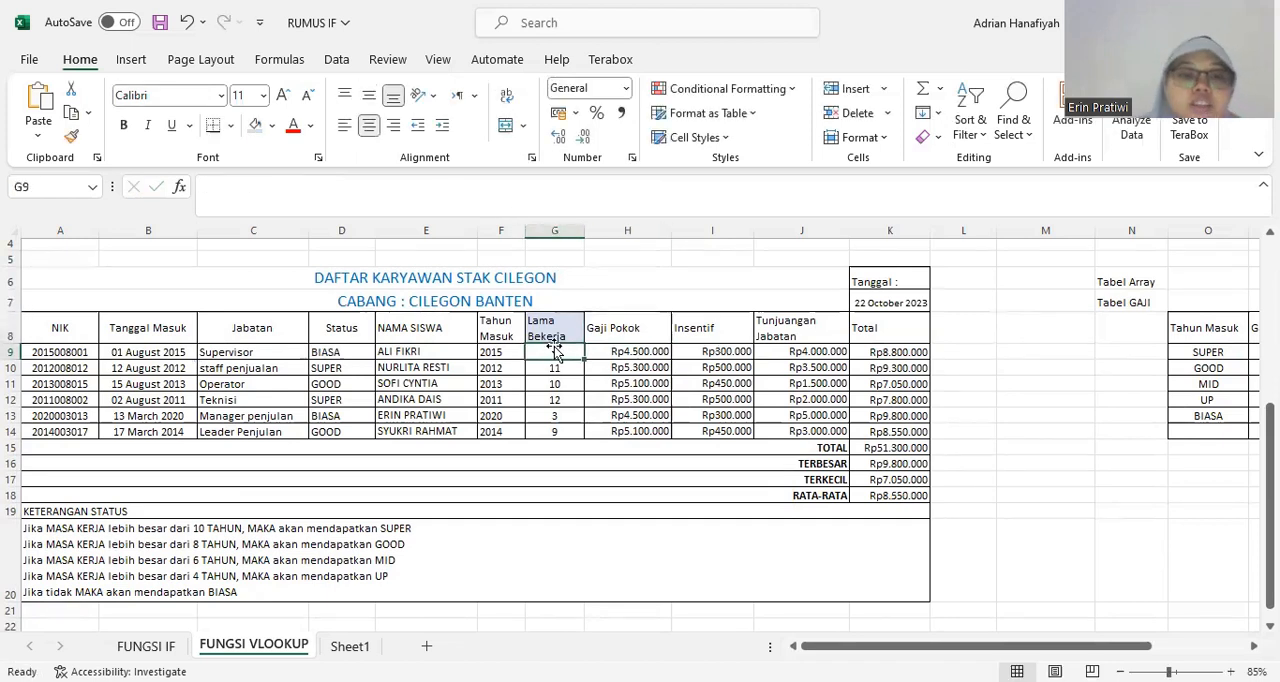
text(=)
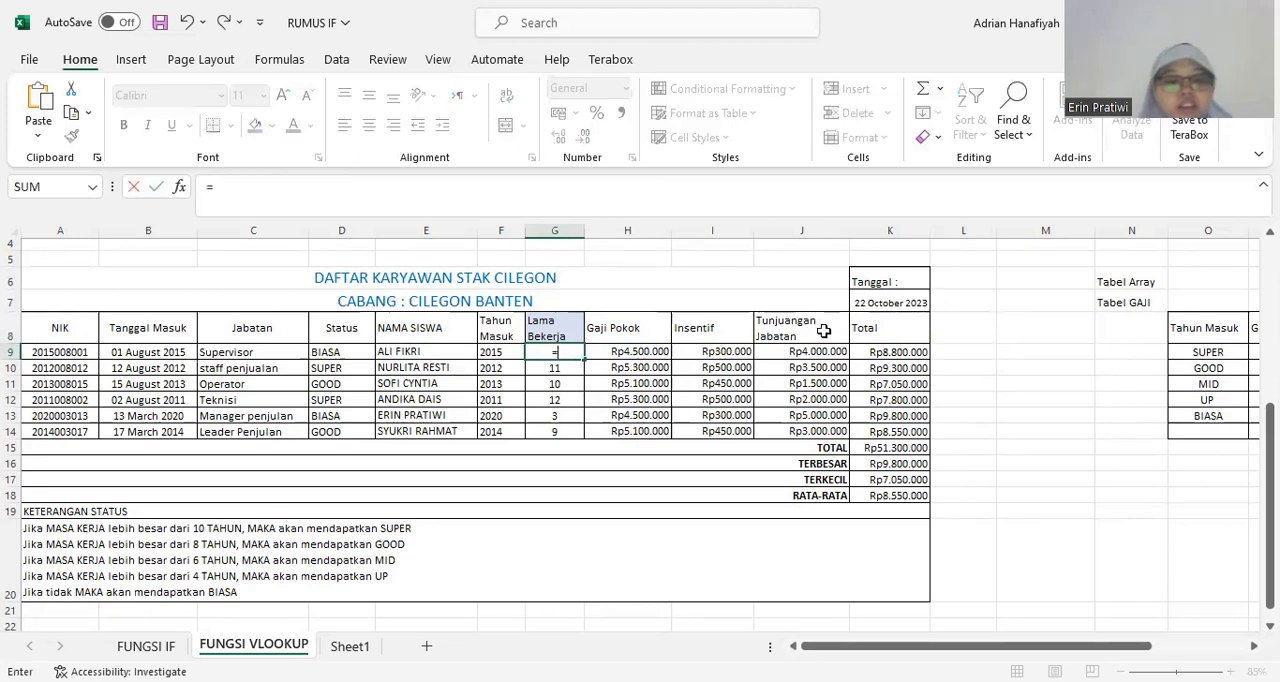
text(DA)
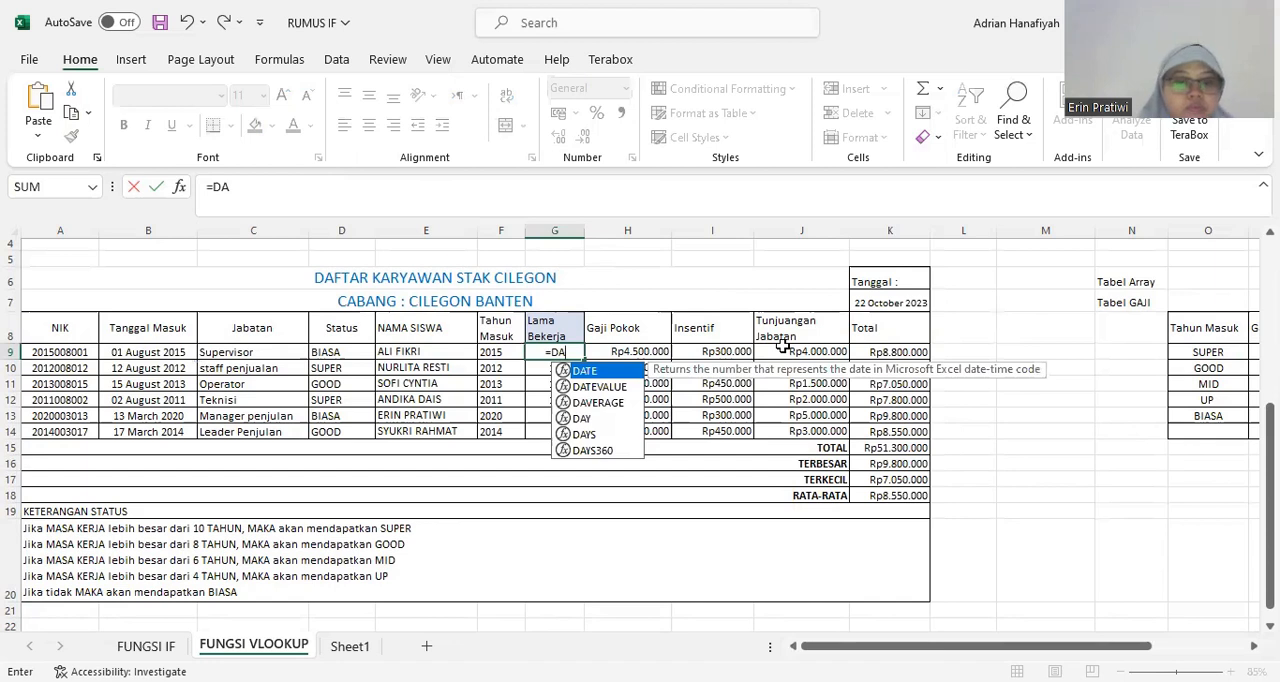
text(TEDIF)
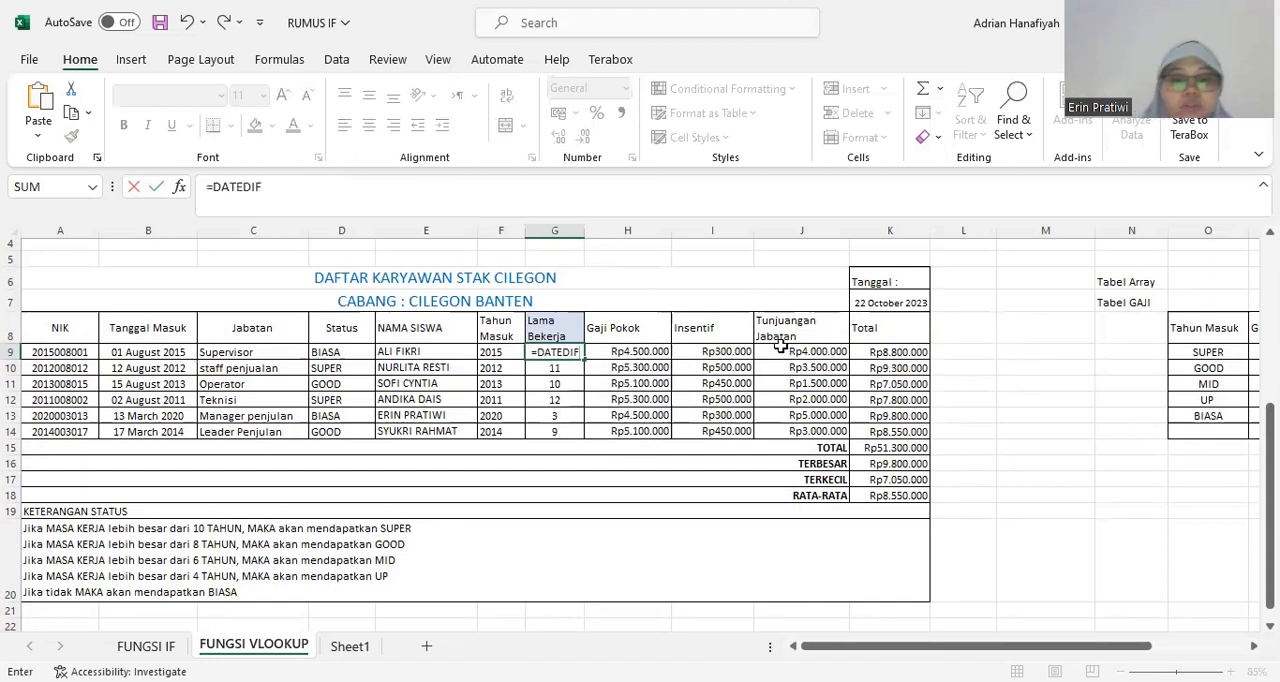
text(()
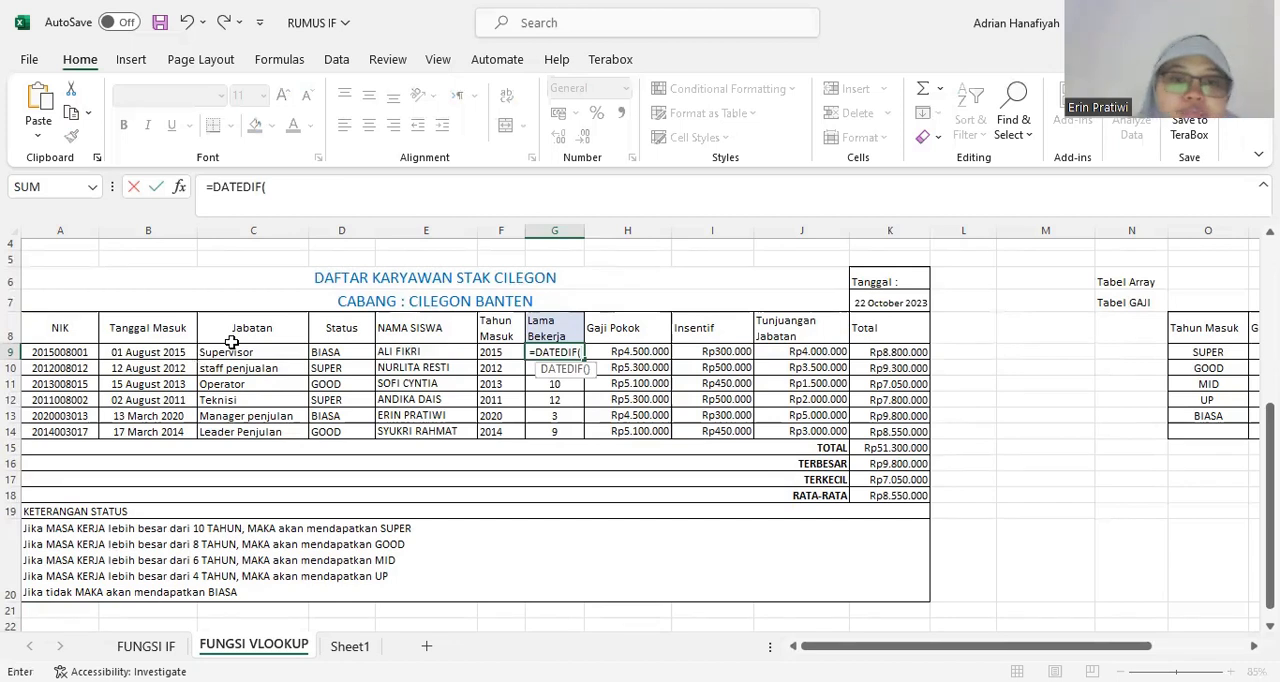
click(169, 352)
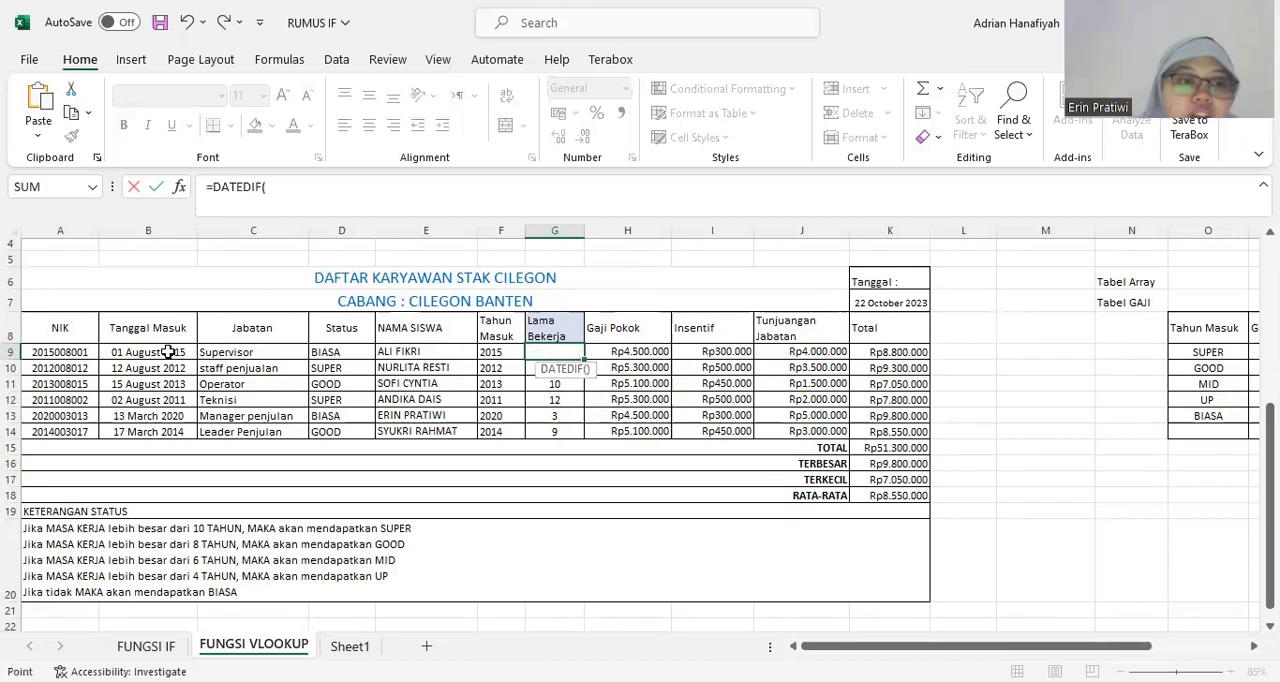
click(169, 352)
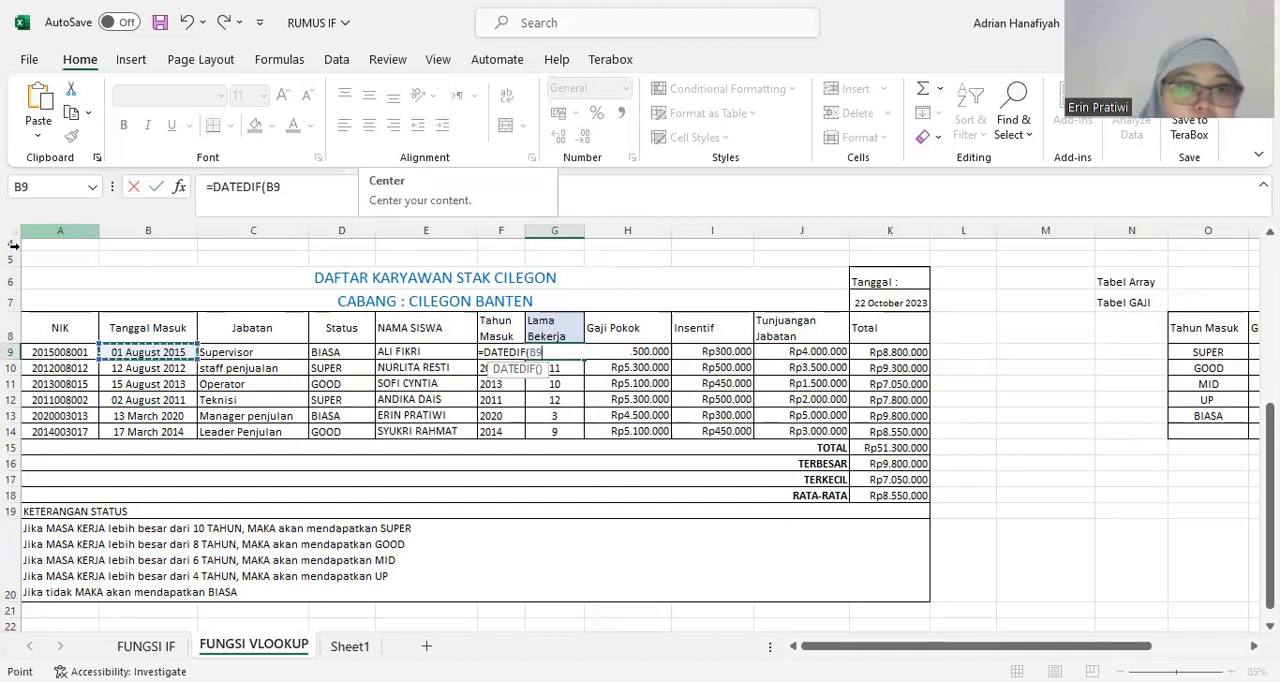
Add the current-date cell as the formula's end date, locked as the absolute reference $K$7.
text(;)
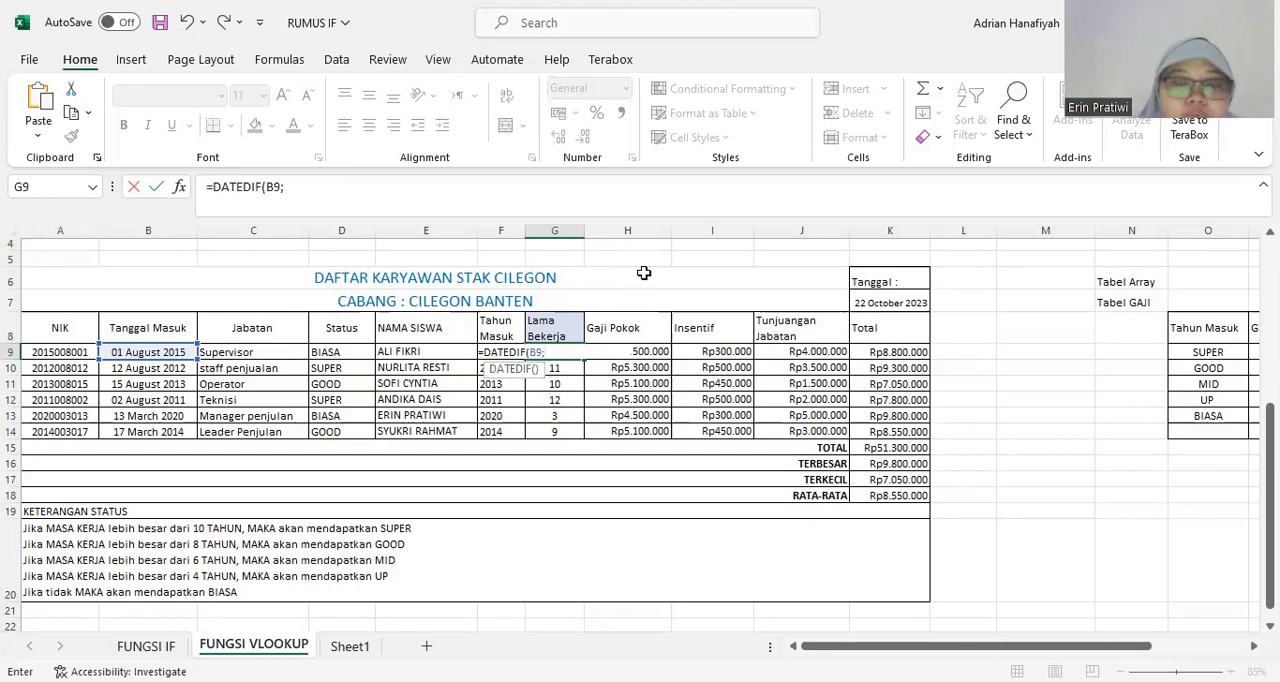
click(897, 302)
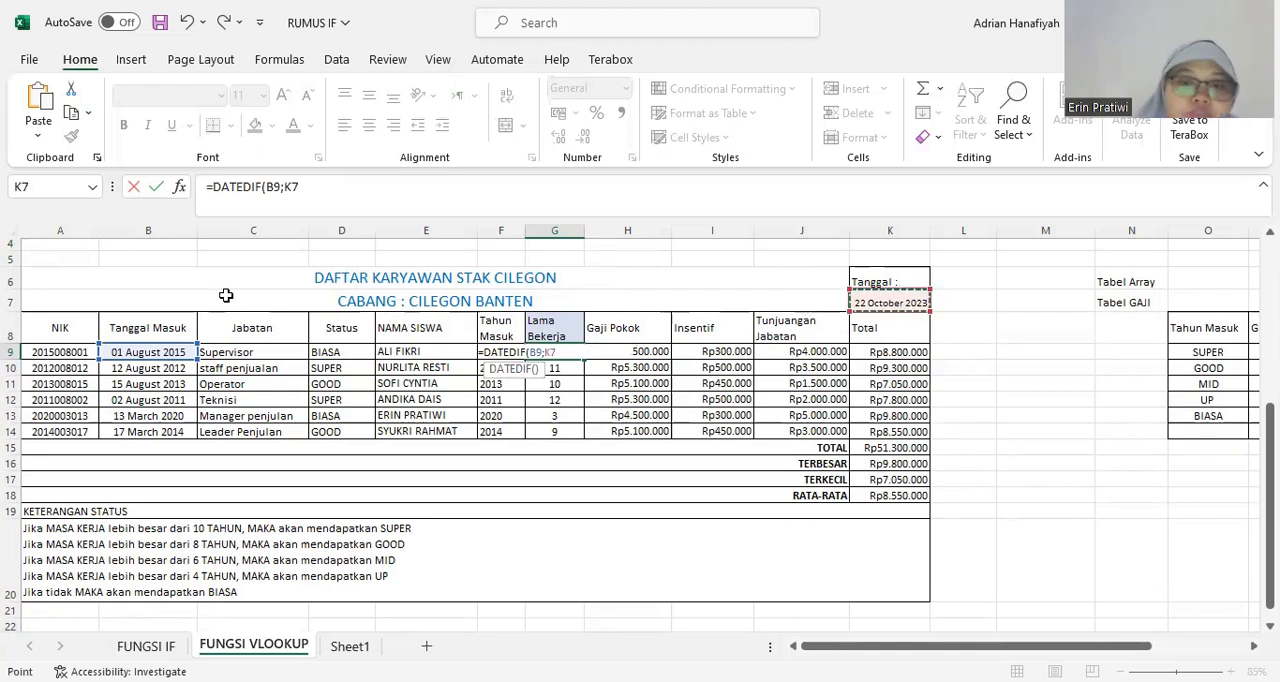
click(291, 188)
text($7)
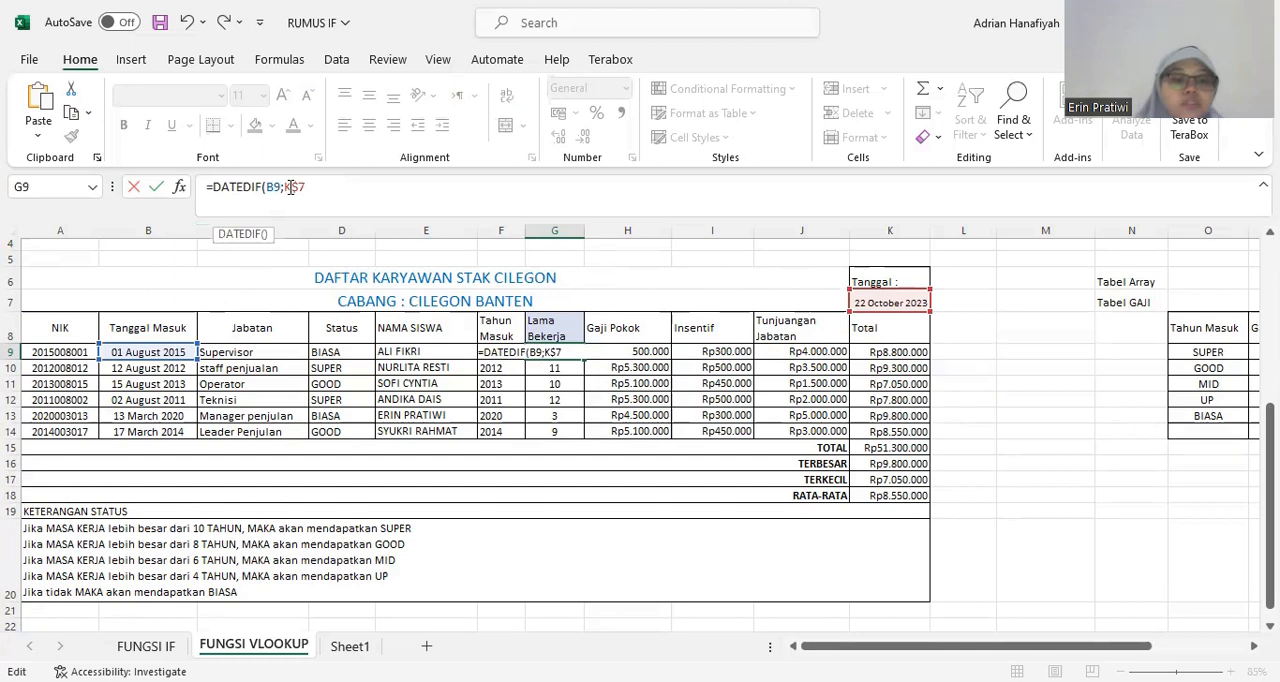
text($)
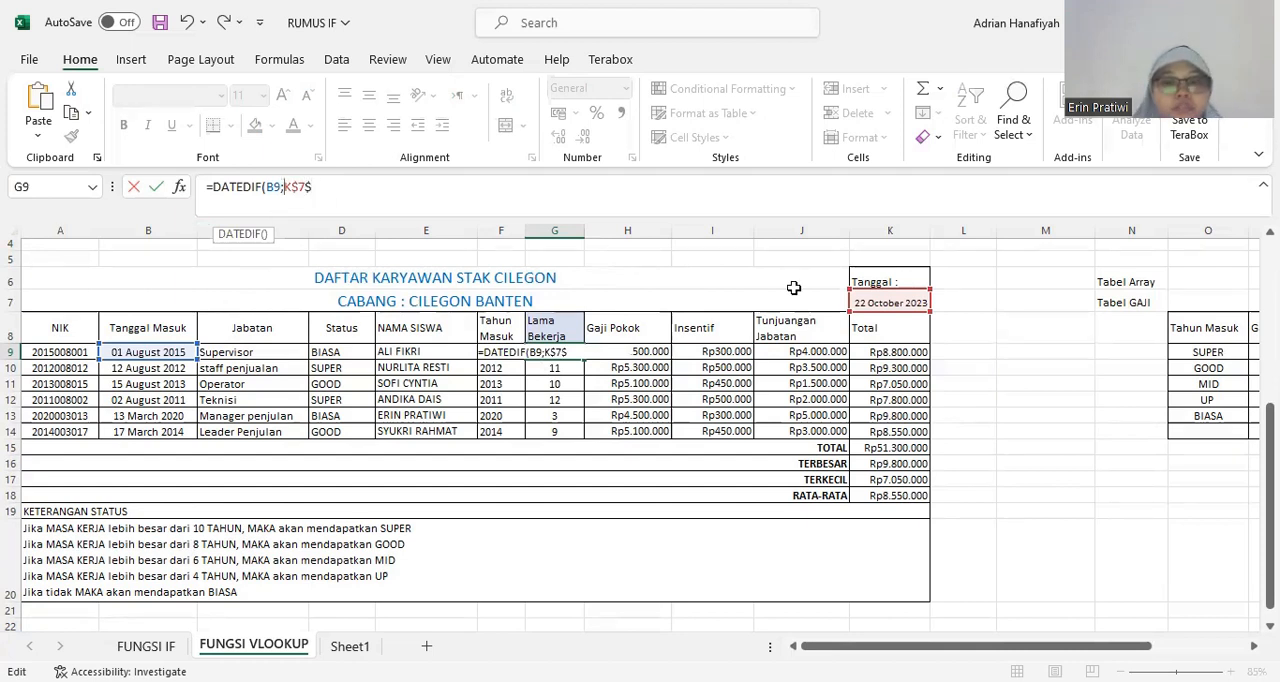
text($)
click(320, 189)
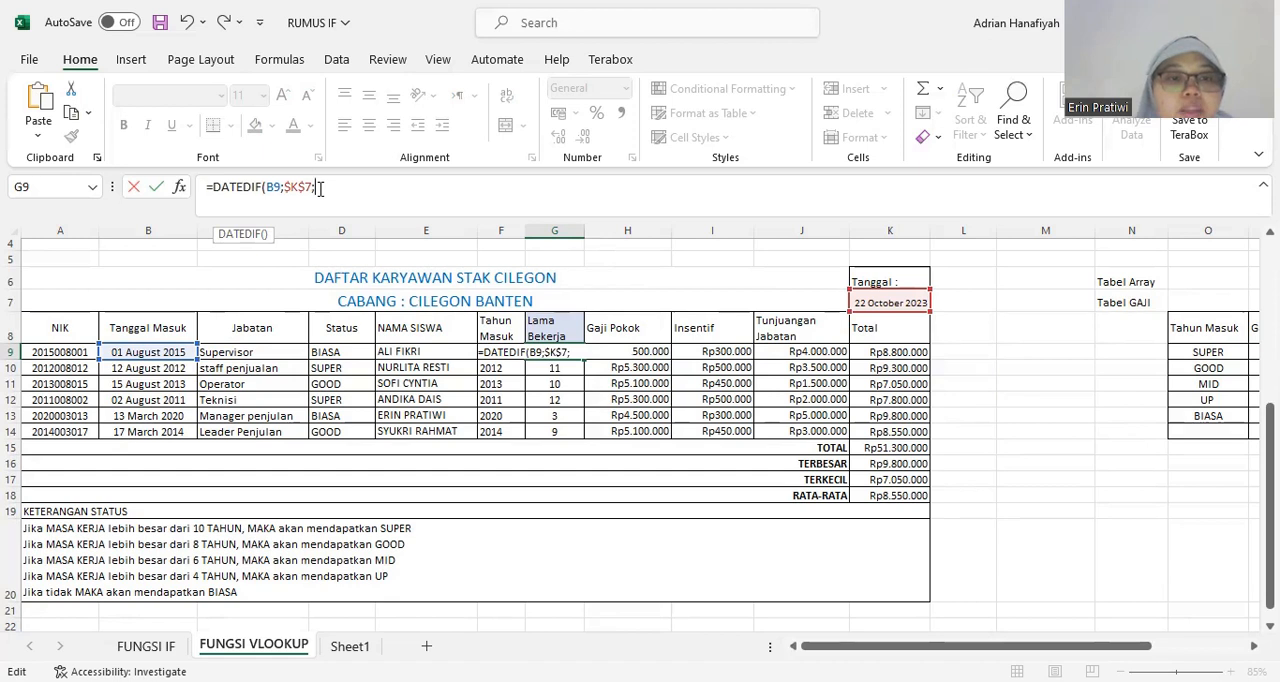
Complete the G9 formula with the year unit so it reads =DATEDIF(B9;$K$7;"y"), and enter it.
text(Y)
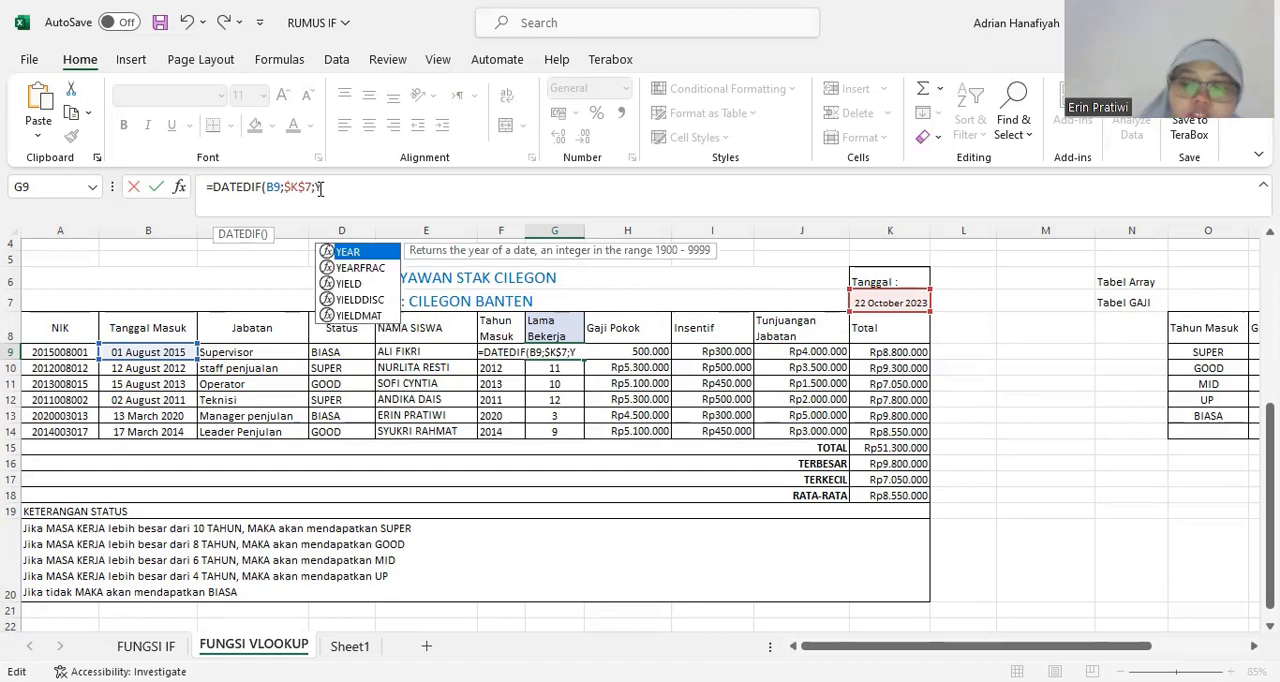
key(BackSpace)
text(")
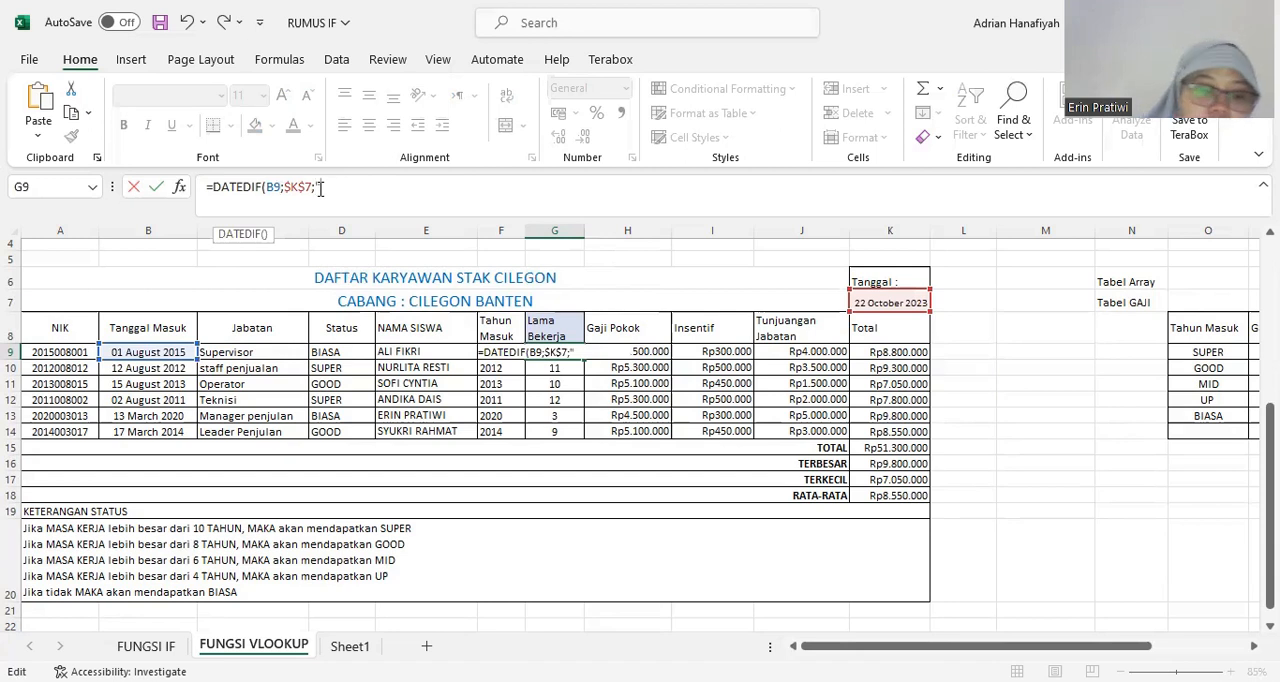
text(y")
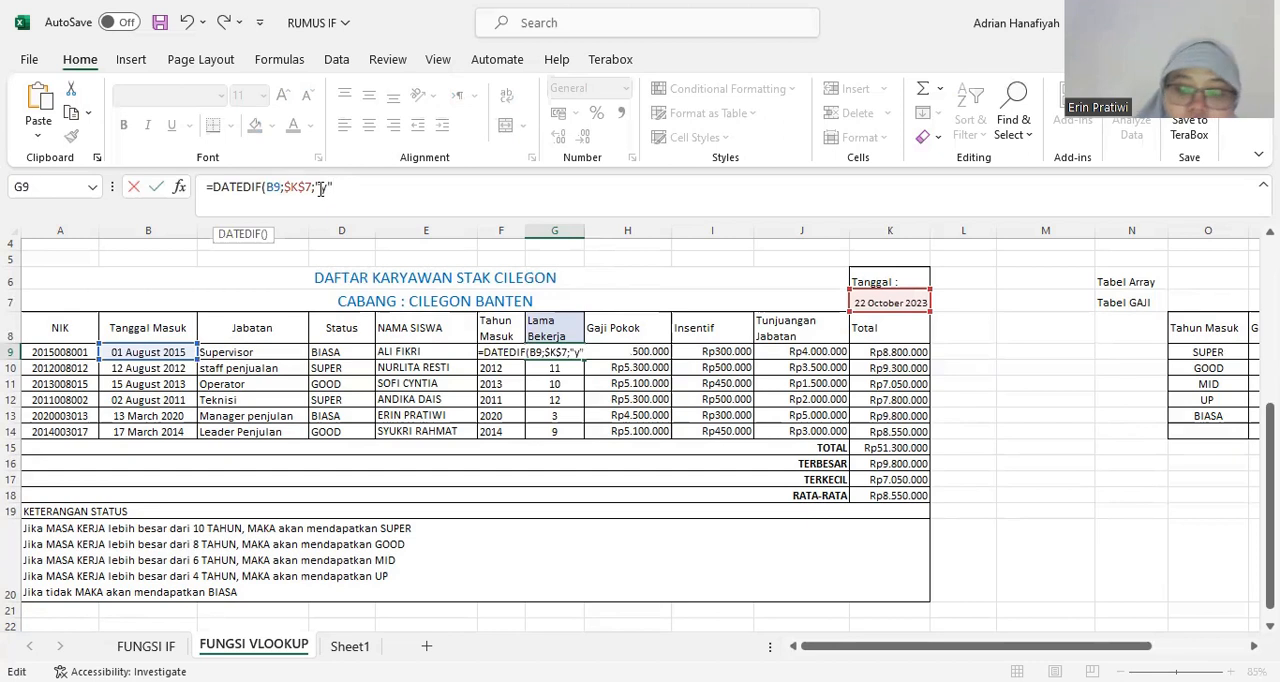
text())
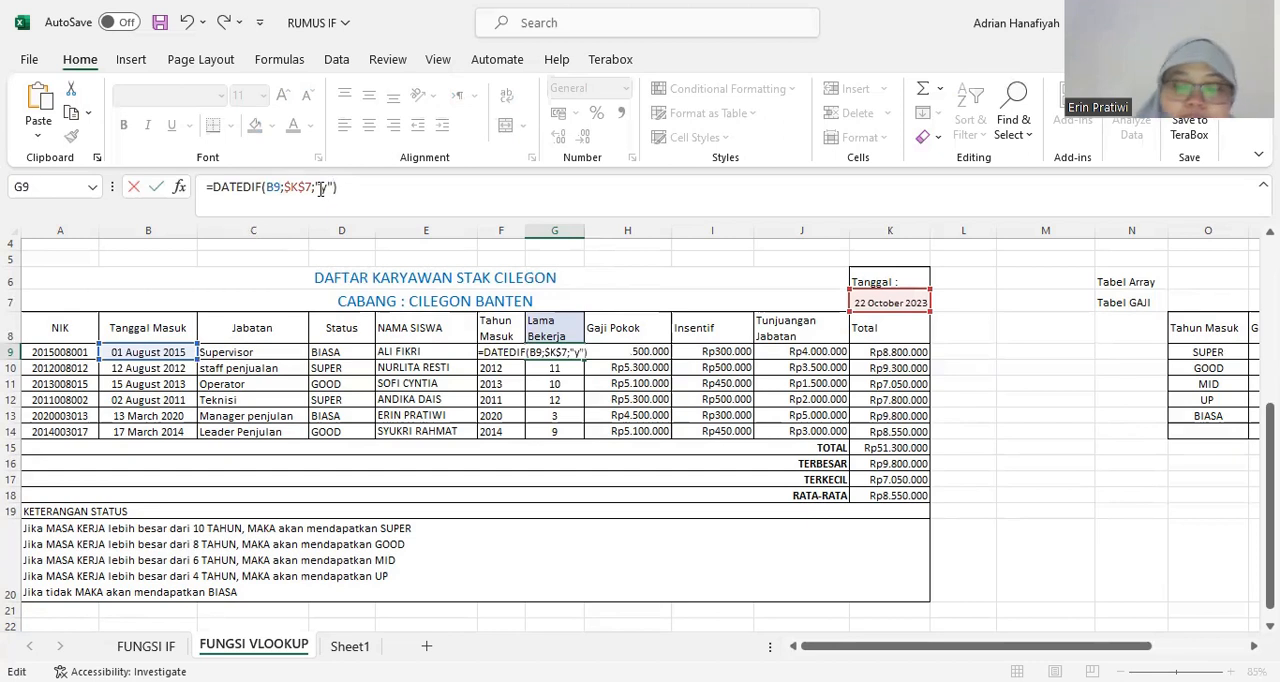
key(Return)
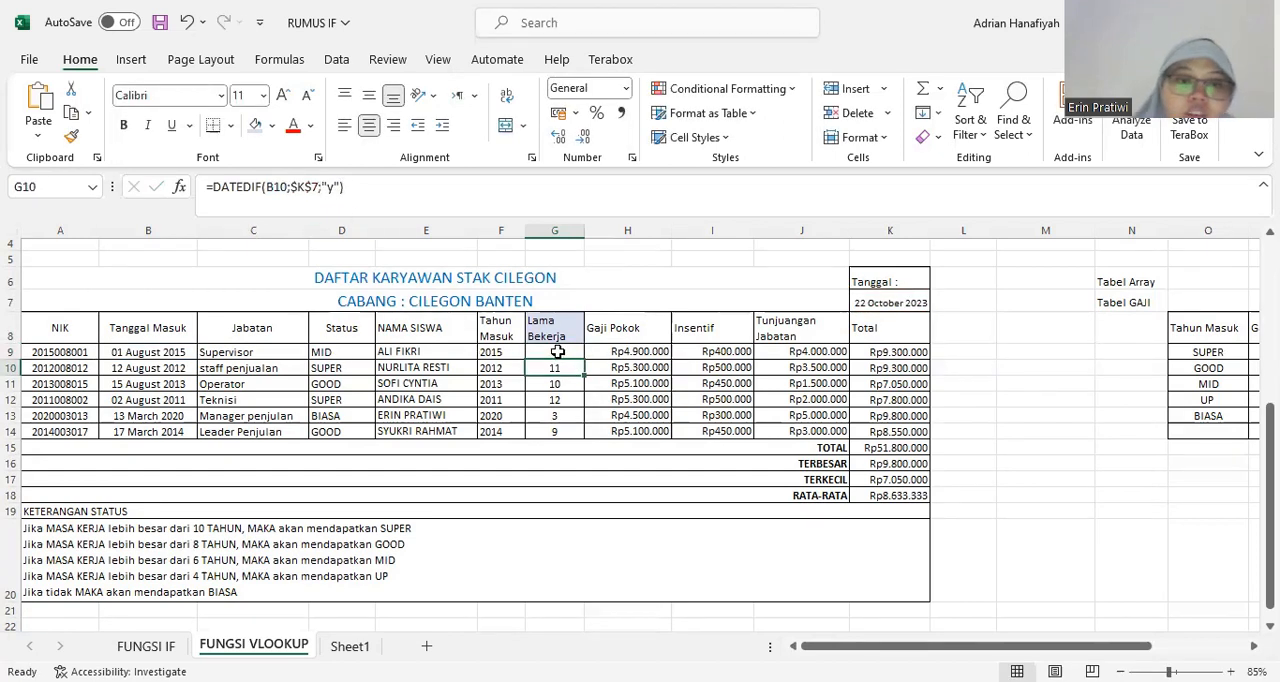
Clear the old Lama Bekerja formulas in G10:G14 and fill the DATEDIF formula from G9 down to G14.
drag(551, 401, 547, 432)
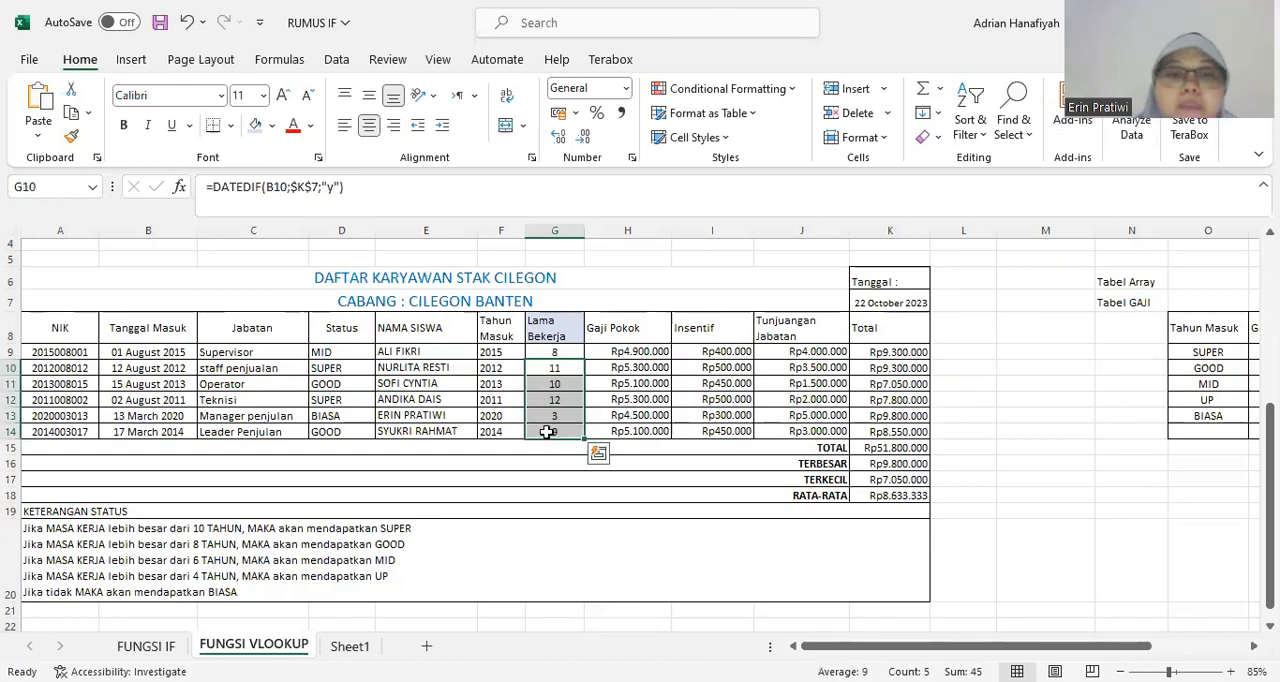
key(Delete)
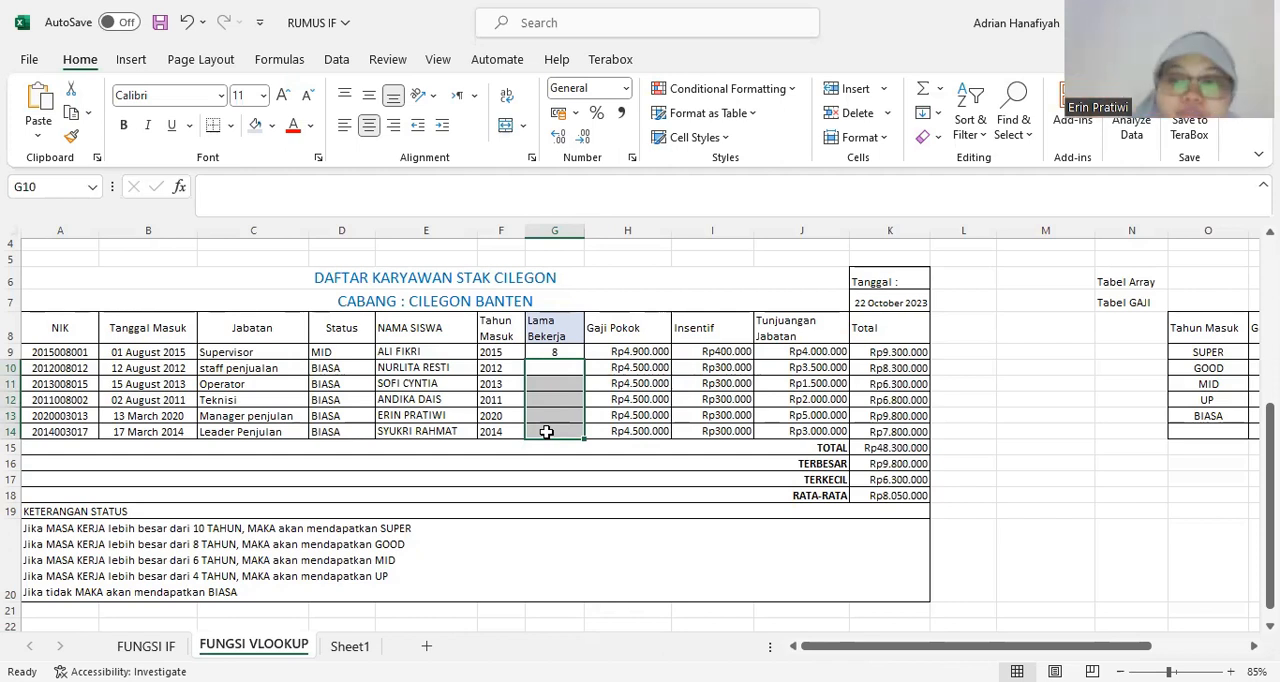
click(554, 353)
drag(585, 362, 577, 433)
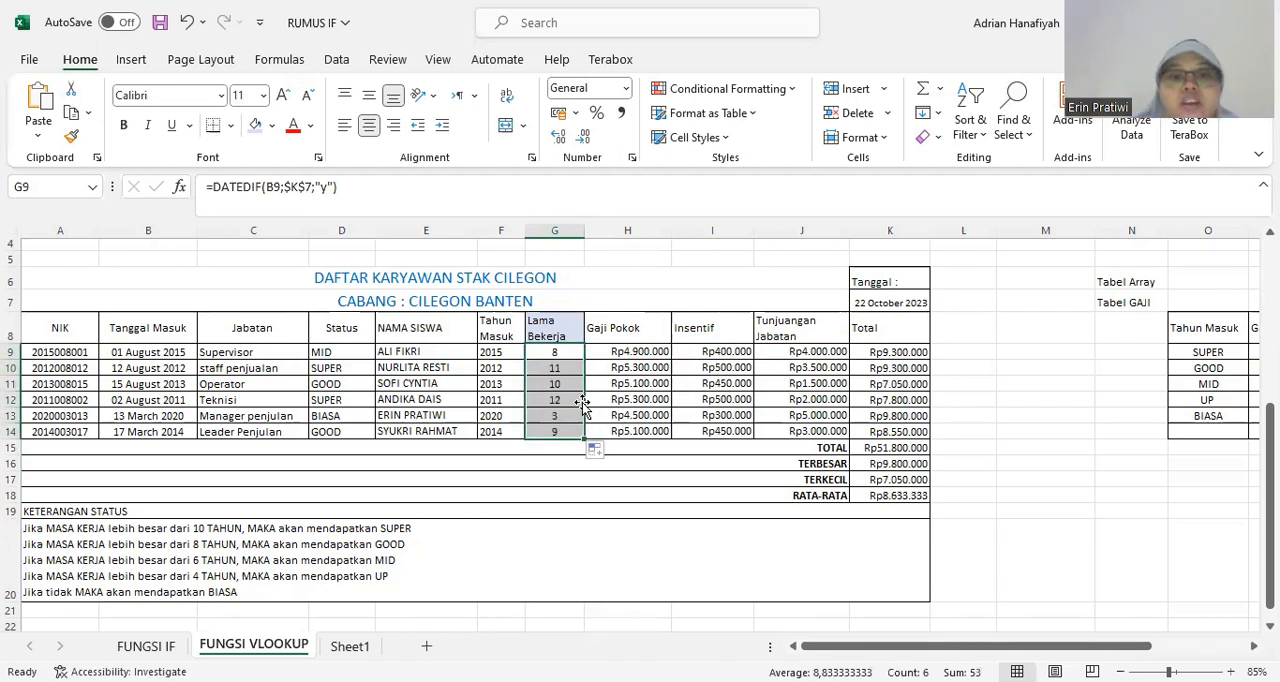
Compare the filled Lama Bekerja formulas in column G with the Tanggal Masuk dates they reference in column B.
click(645, 368)
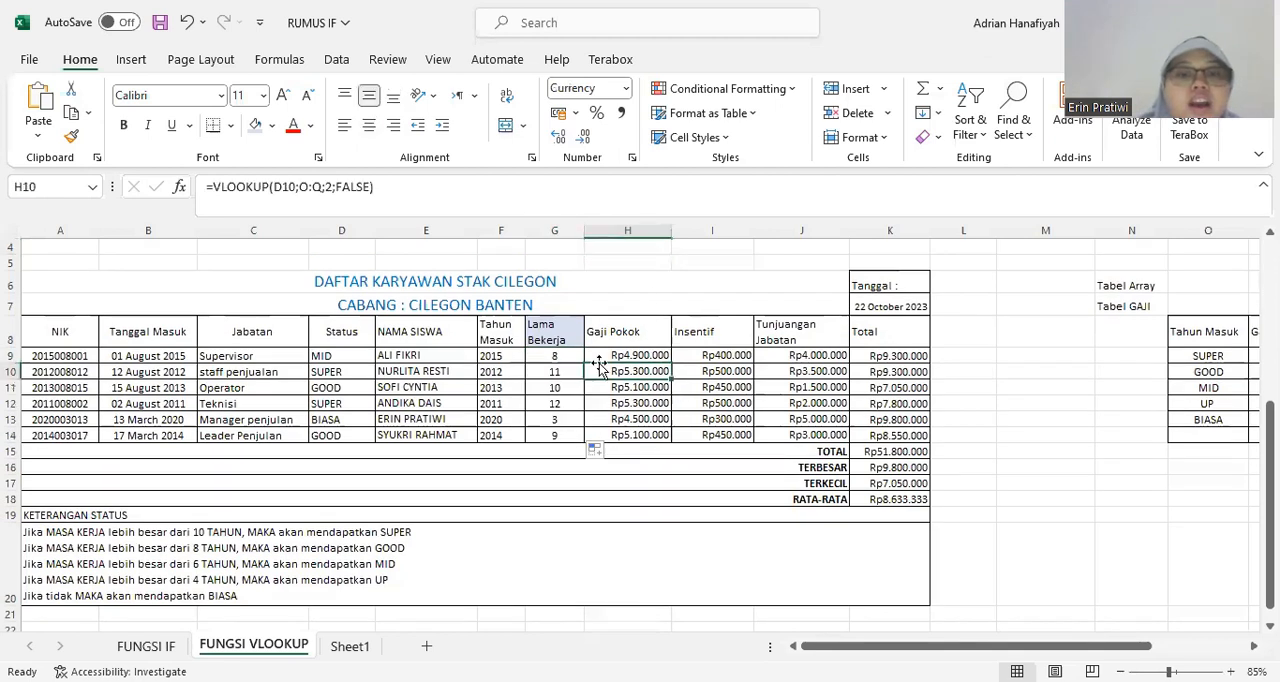
click(554, 355)
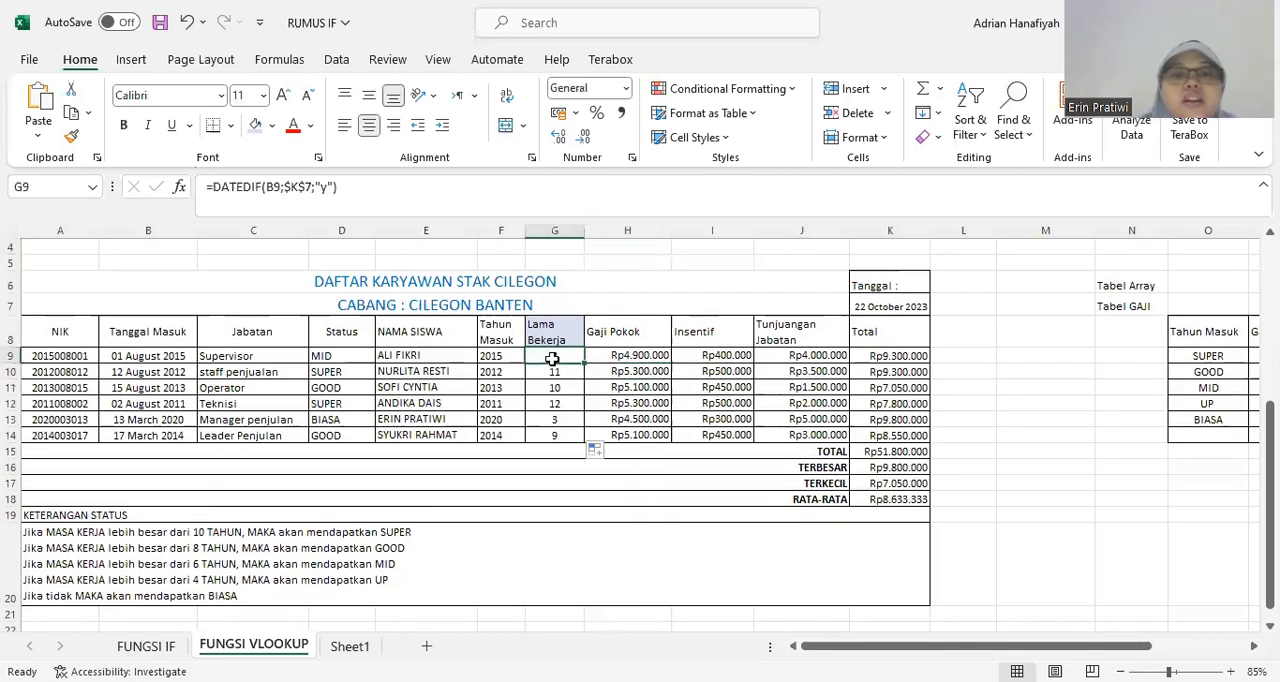
click(555, 420)
click(555, 390)
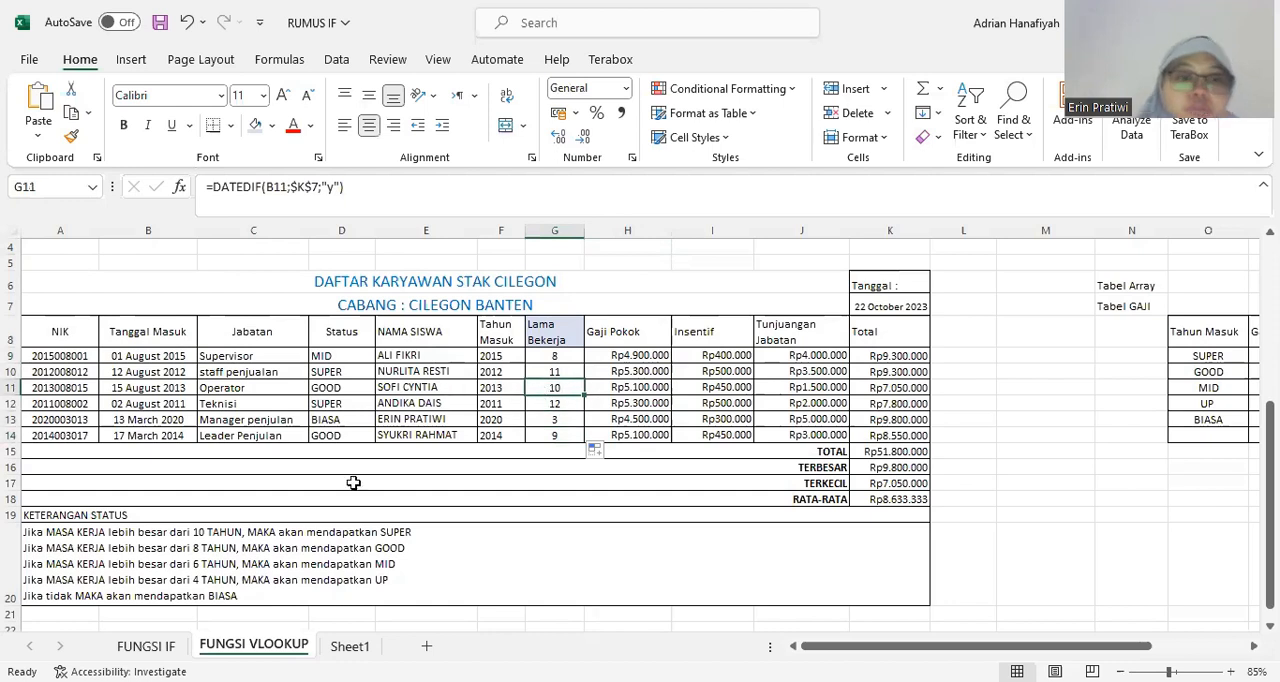
click(137, 362)
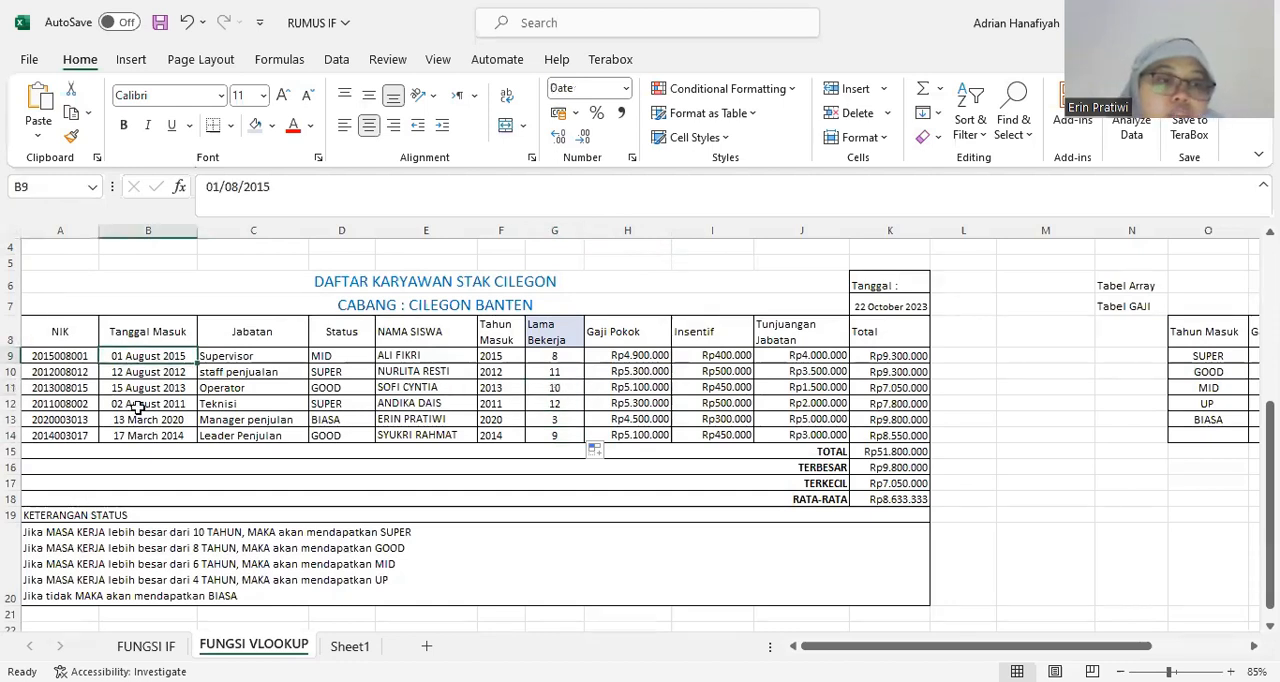
click(140, 415)
click(158, 390)
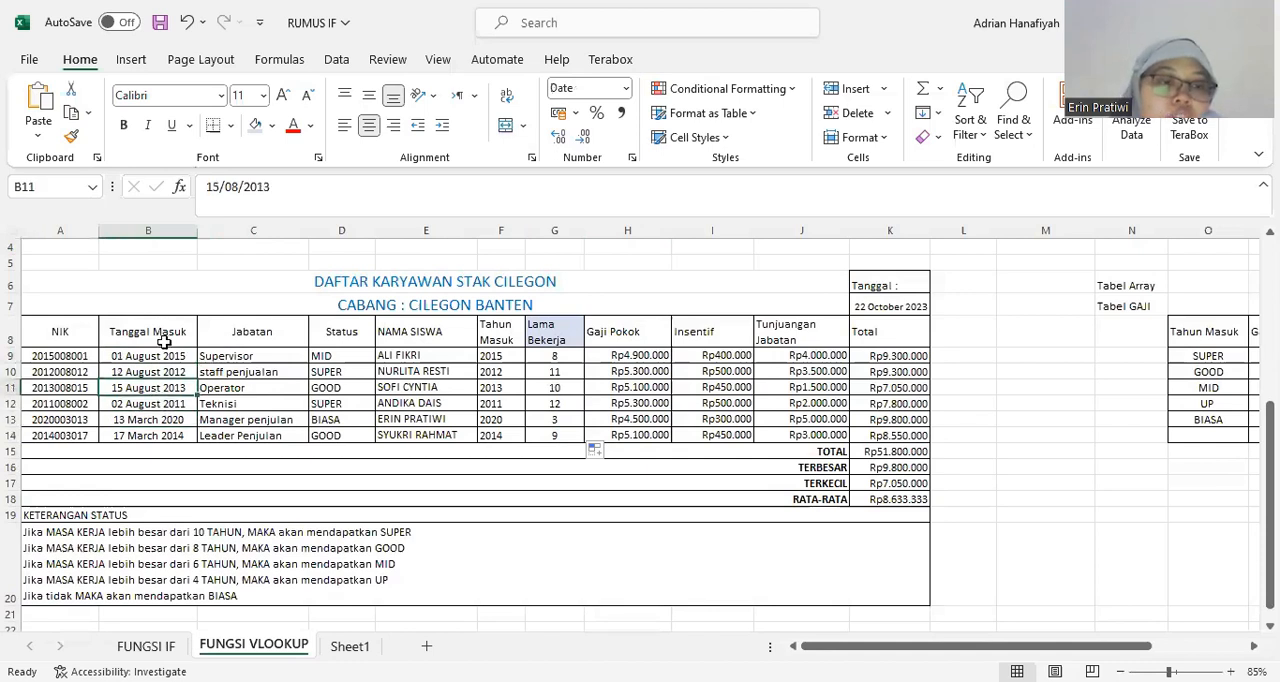
click(165, 356)
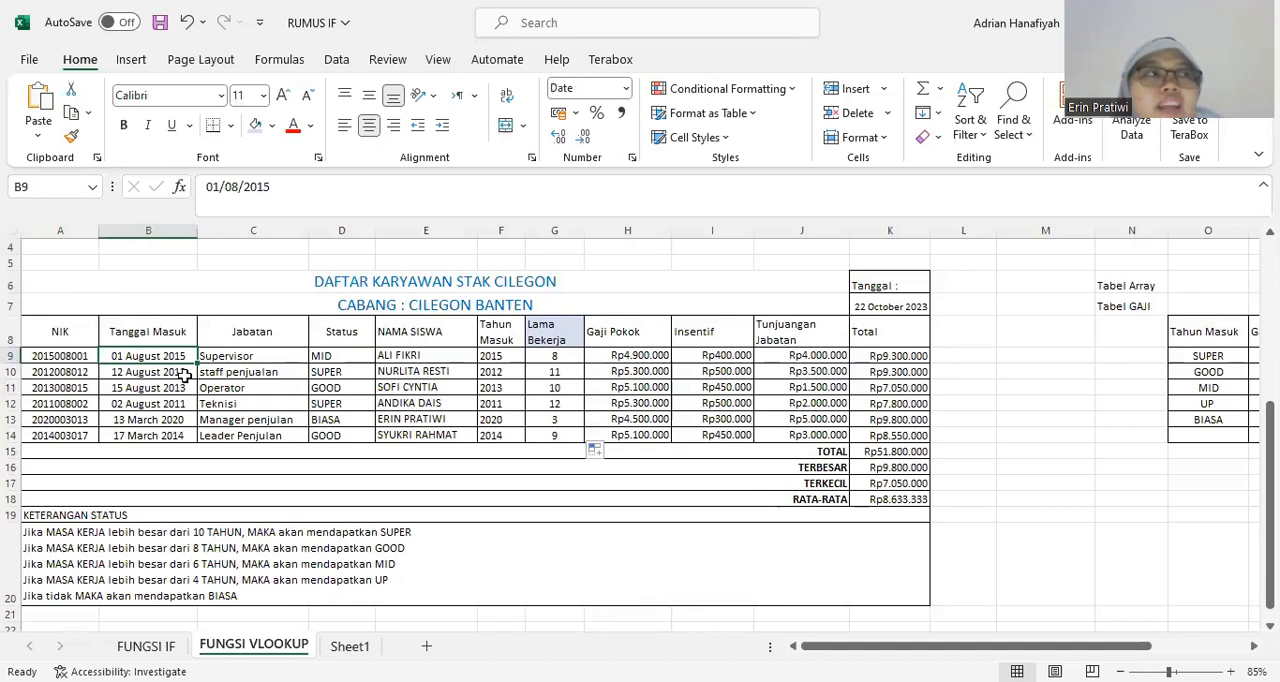
click(530, 357)
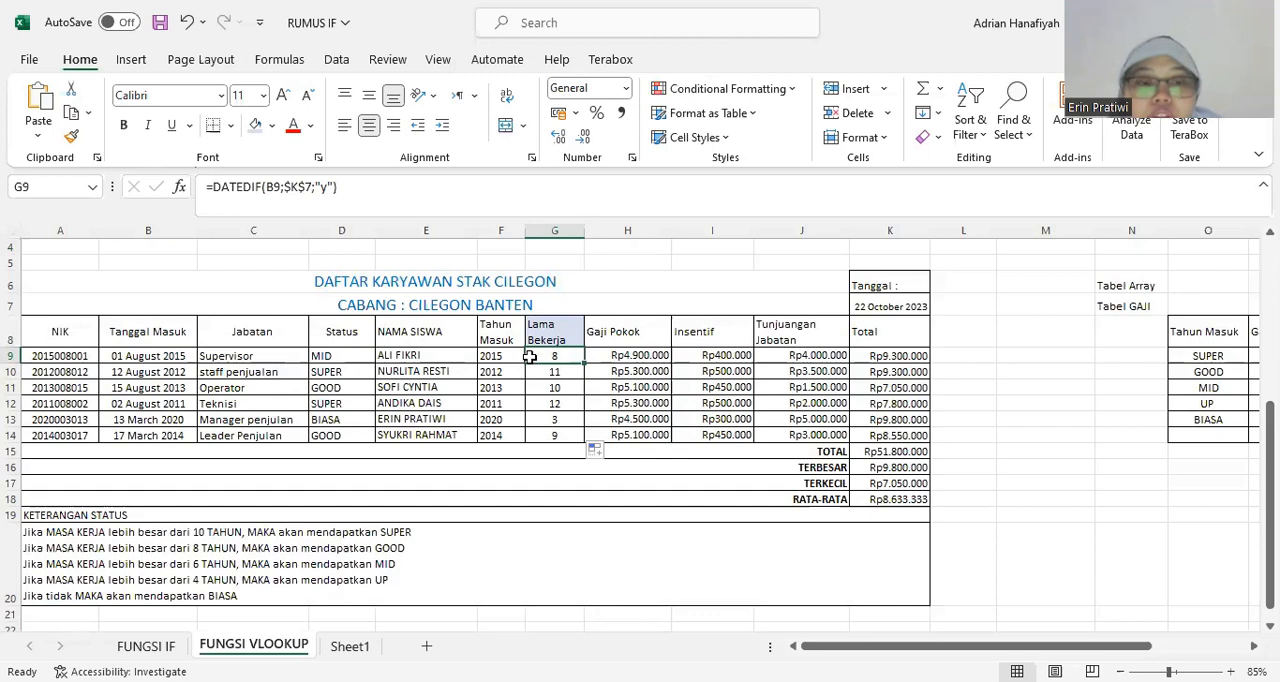
click(547, 367)
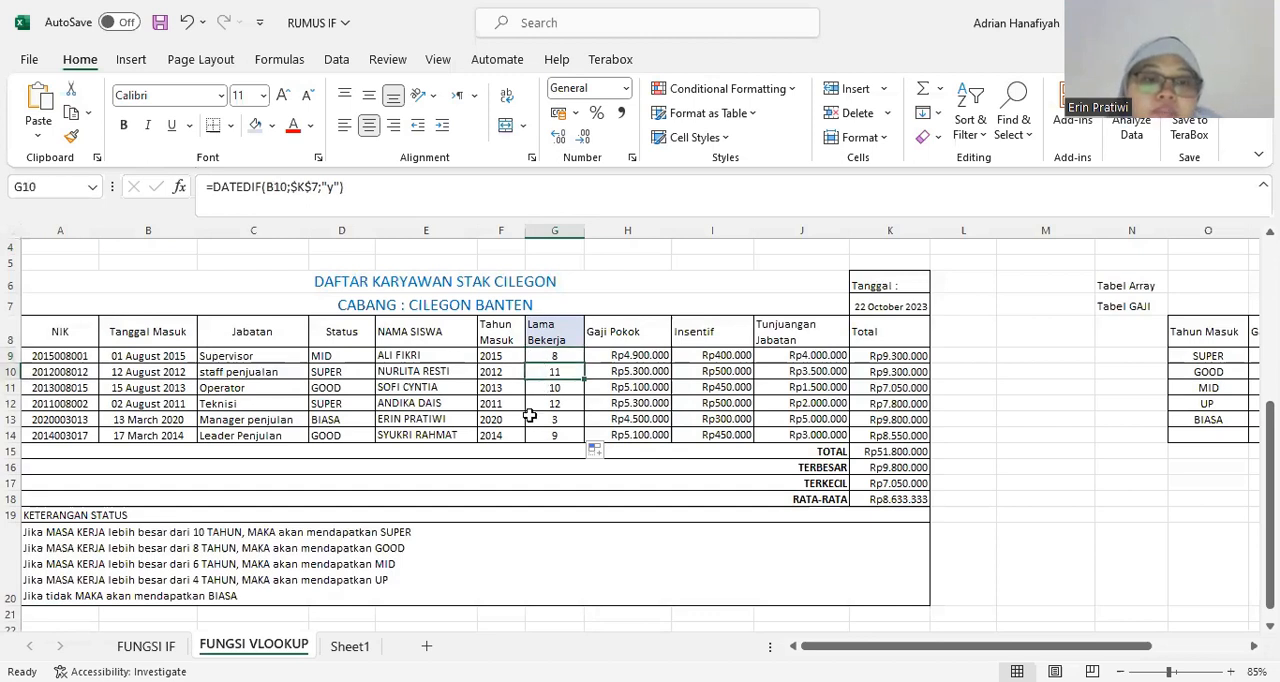
click(550, 357)
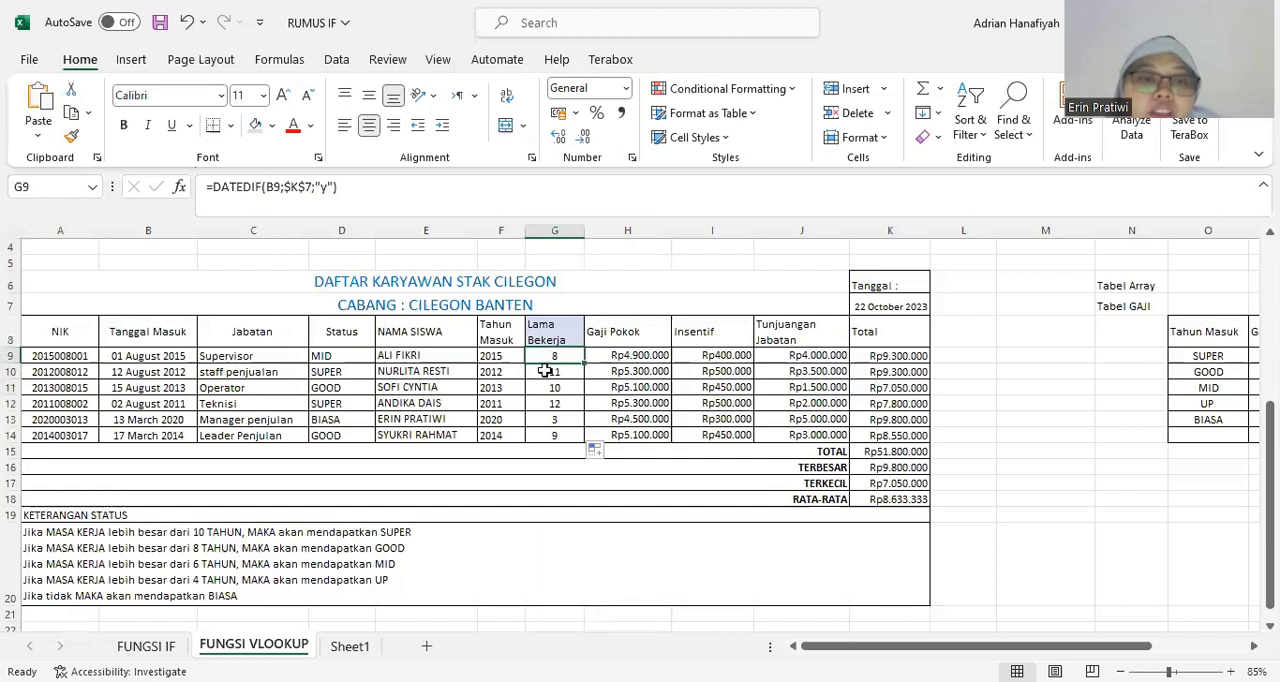
Examine the Status formula in D9 and the KETERANGAN STATUS rules in A19 and A20 that define each status.
click(342, 316)
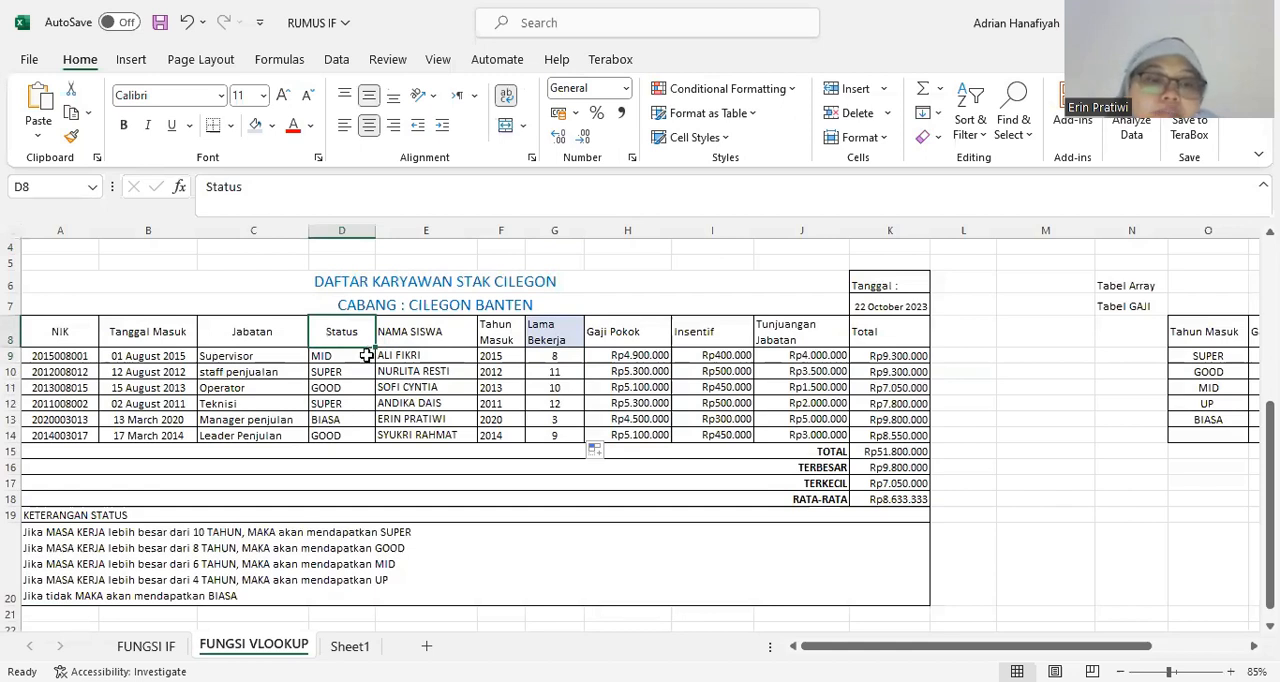
click(365, 356)
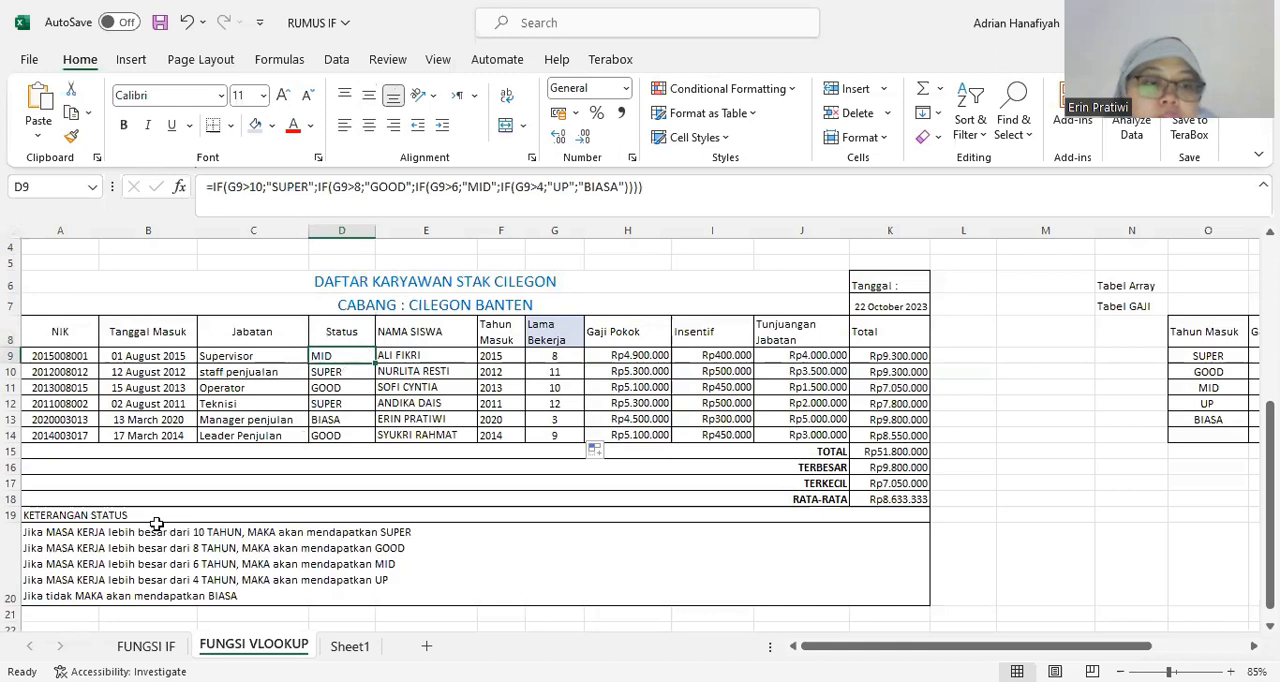
click(100, 538)
click(79, 514)
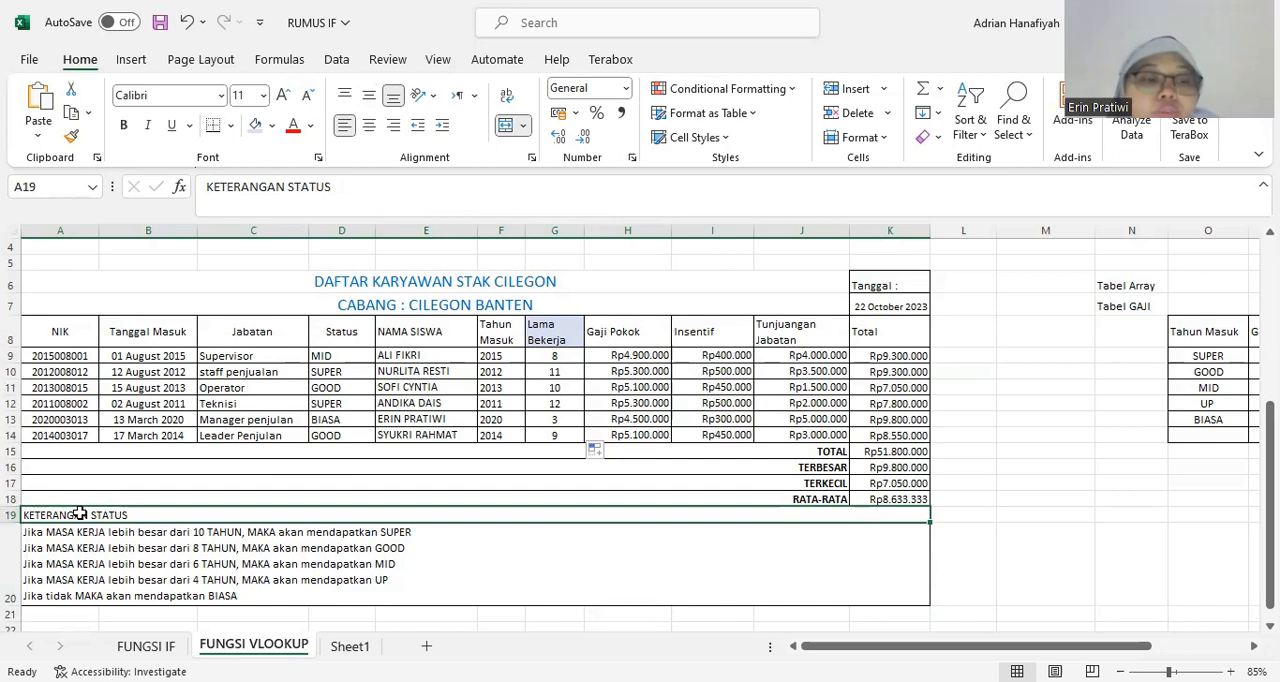
click(87, 544)
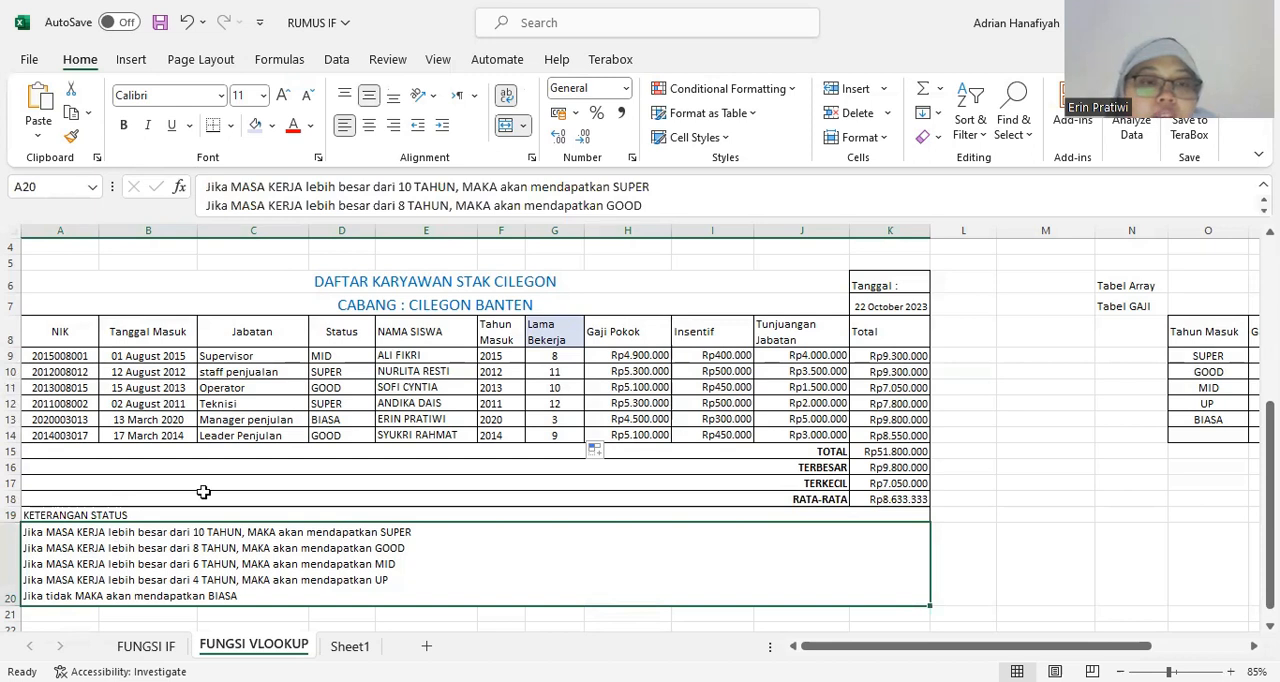
Clear the existing nested IF formula from Status cell D9, keeping the cell in edit mode.
click(357, 354)
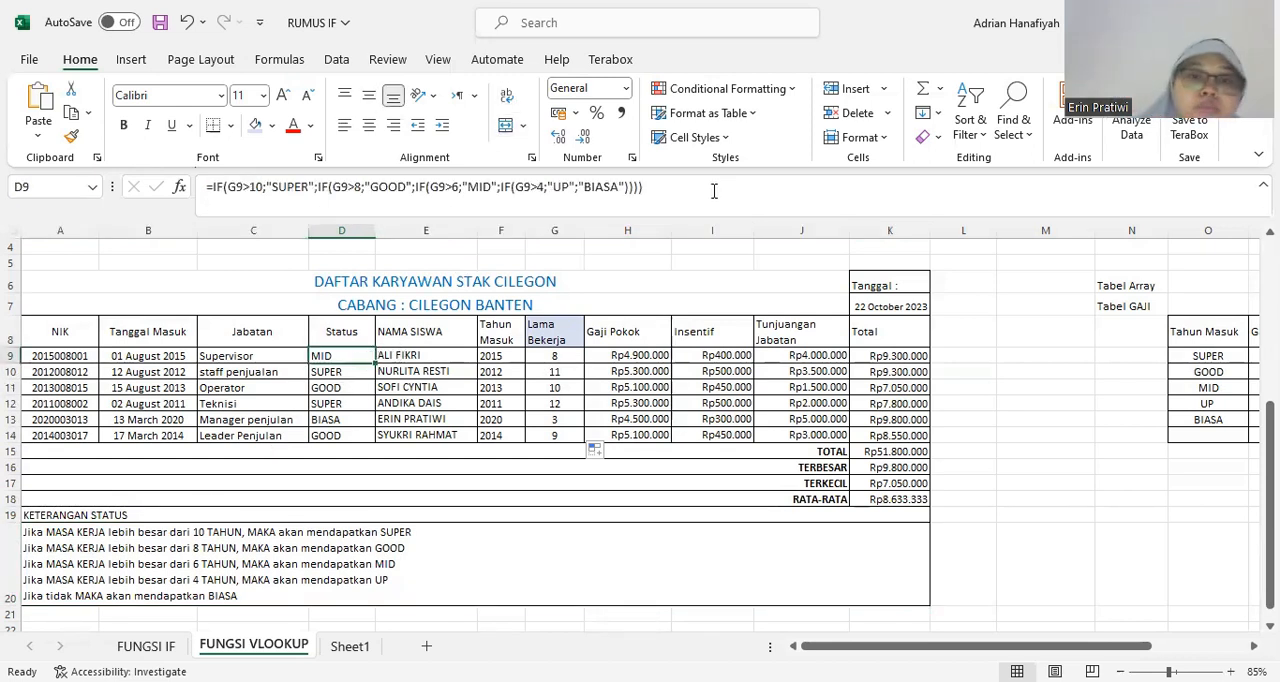
click(648, 191)
drag(648, 191, 180, 208)
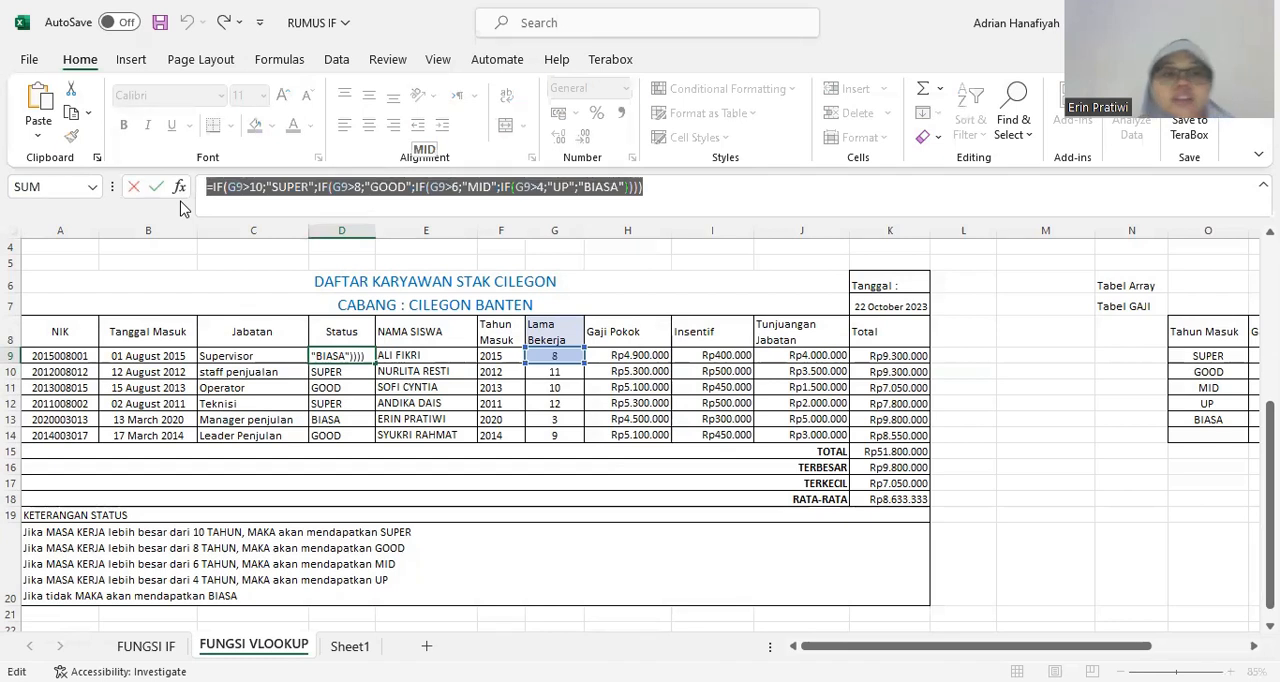
key(BackSpace)
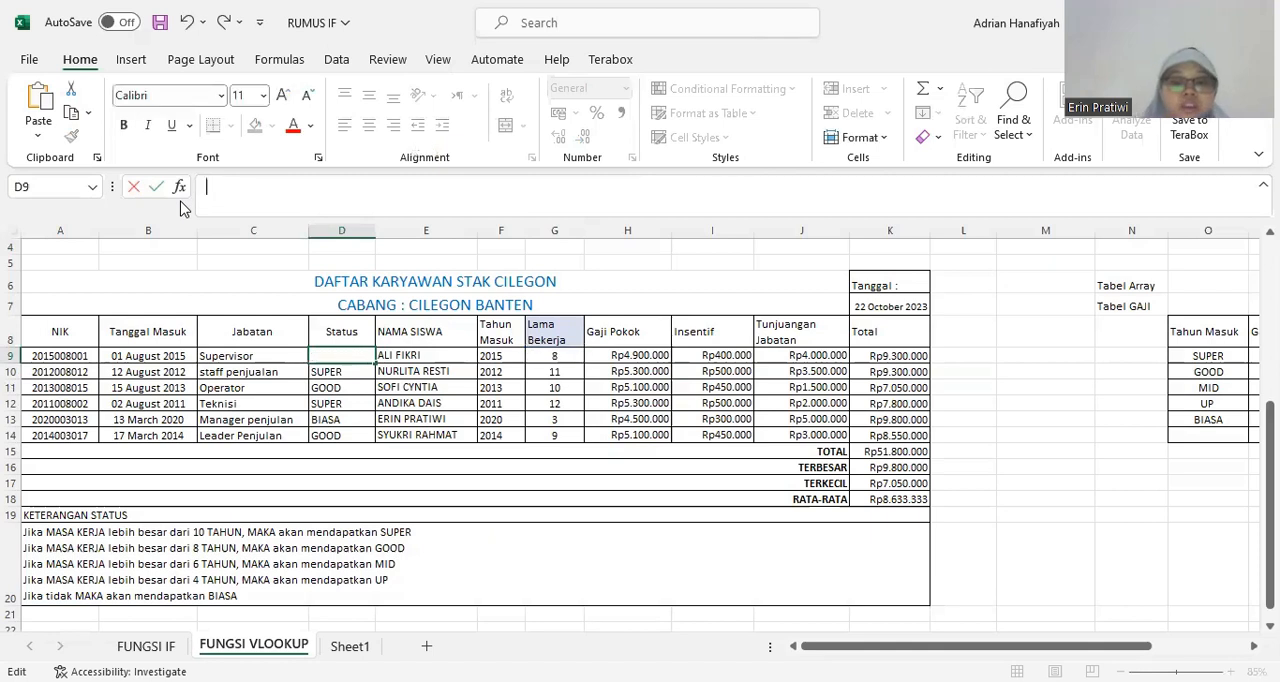
Start a new IF formula in D9 with the logical test G9>10, so it reads =IF(G9>10;.
text(=)
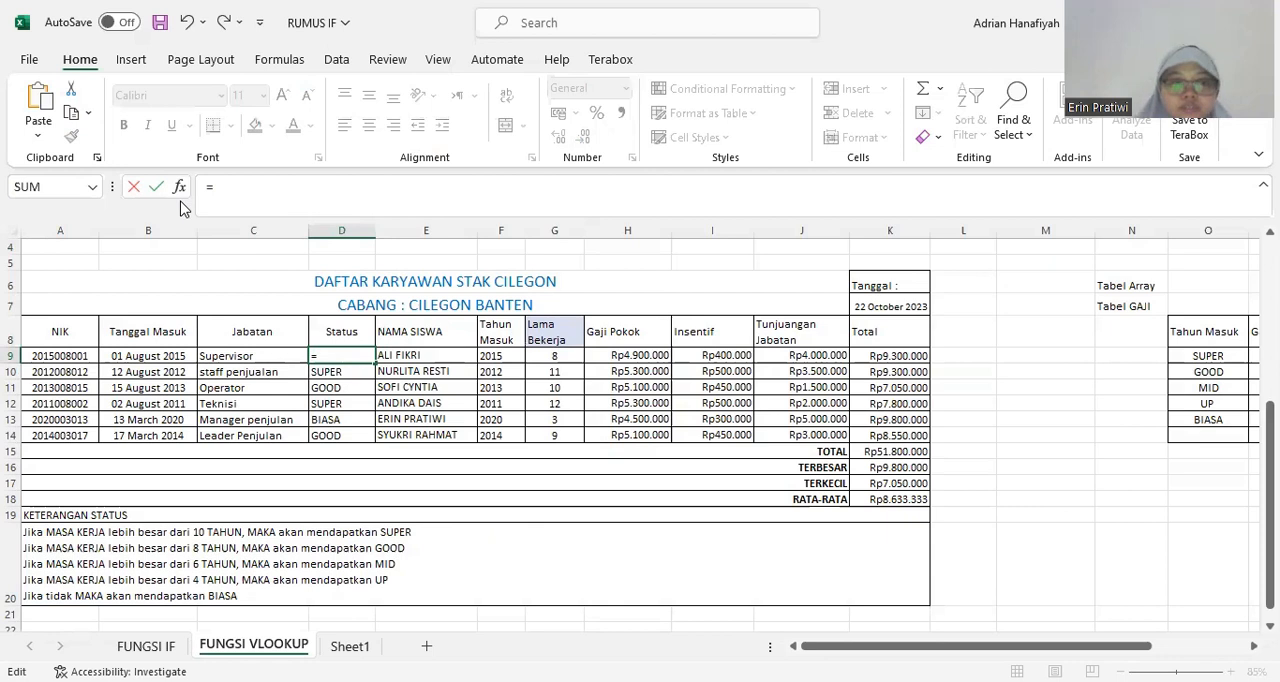
text(if)
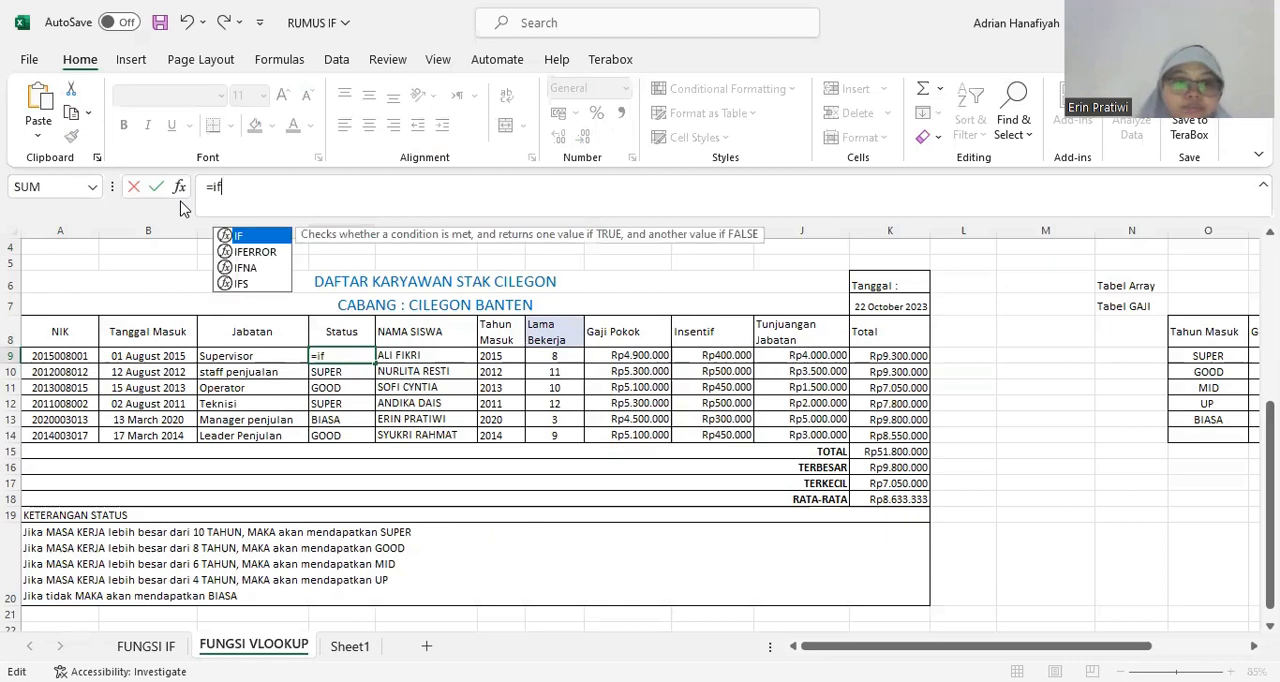
double_click(248, 238)
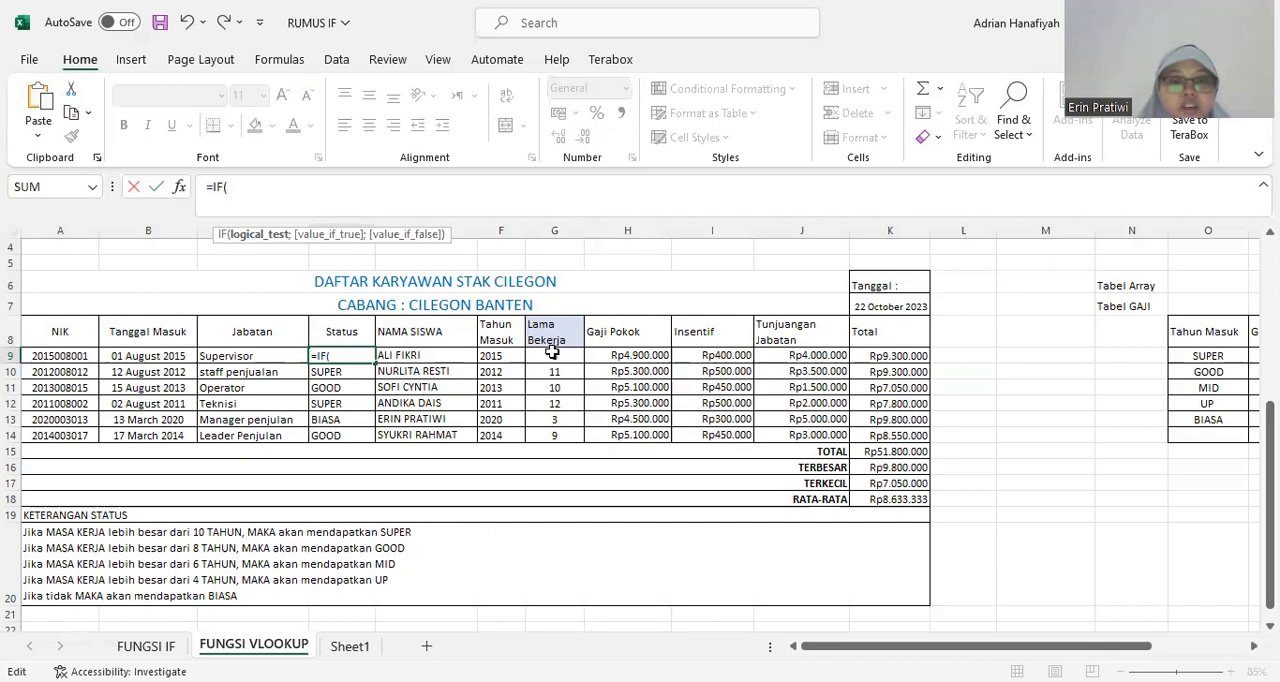
click(552, 352)
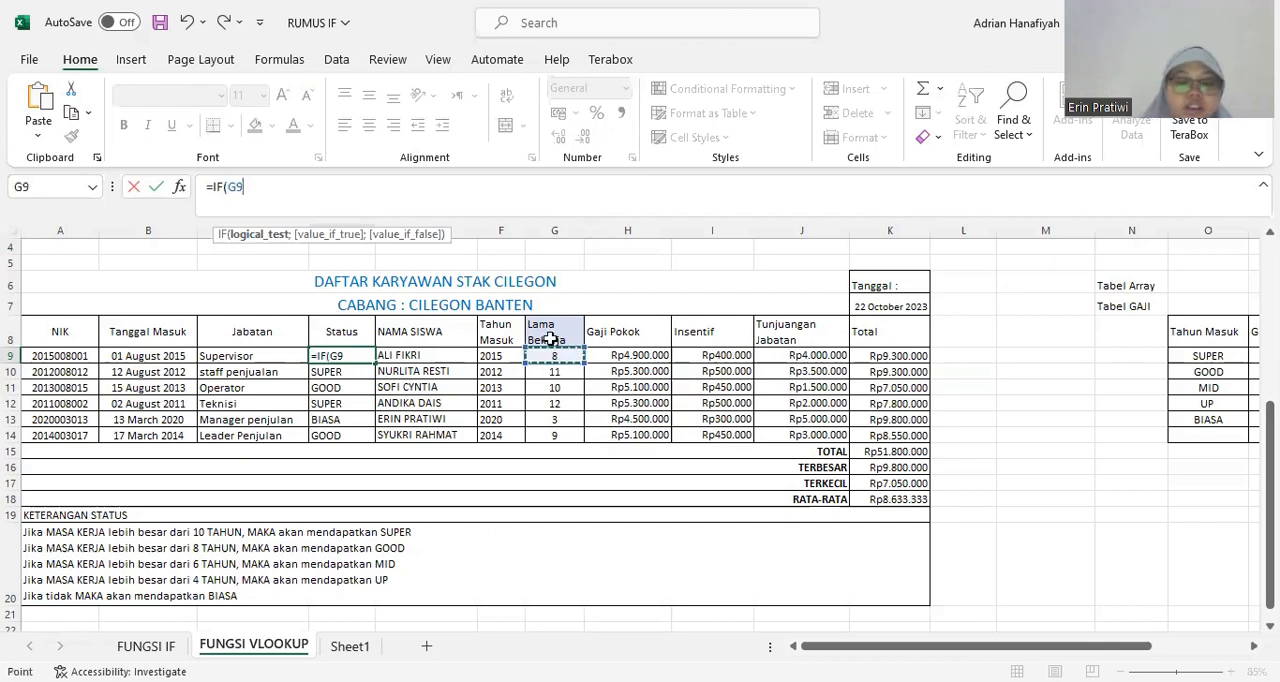
text(>10)
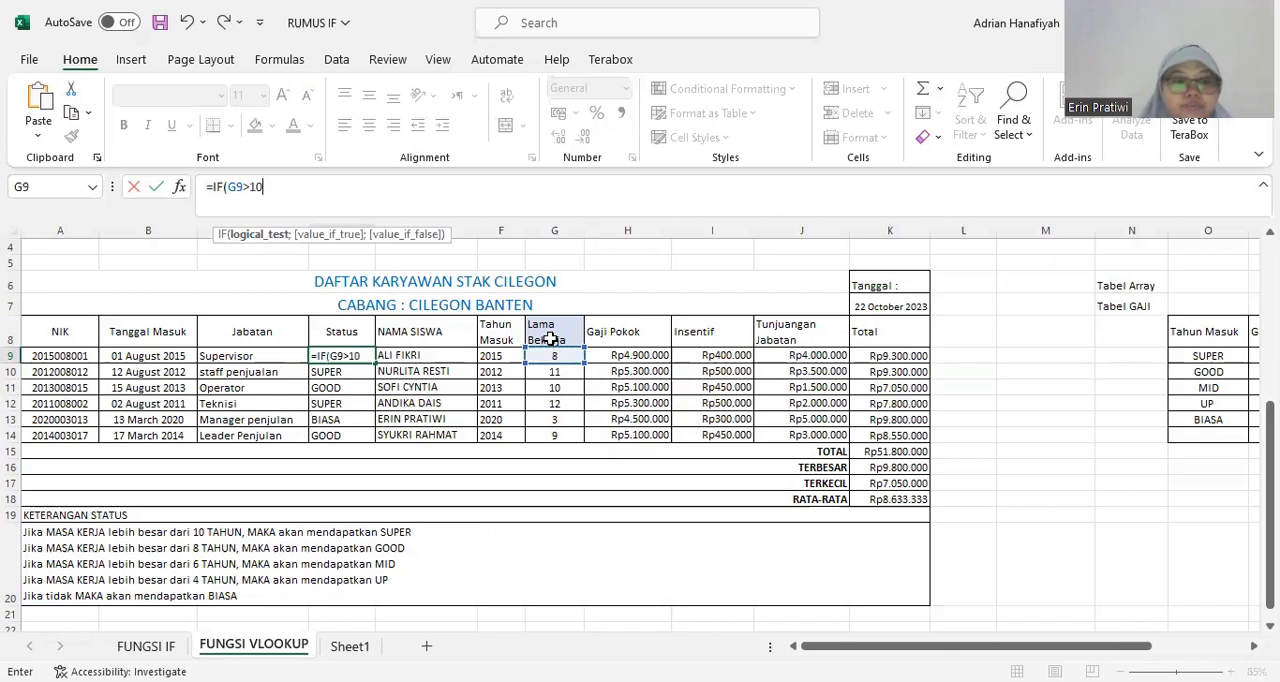
text(;)
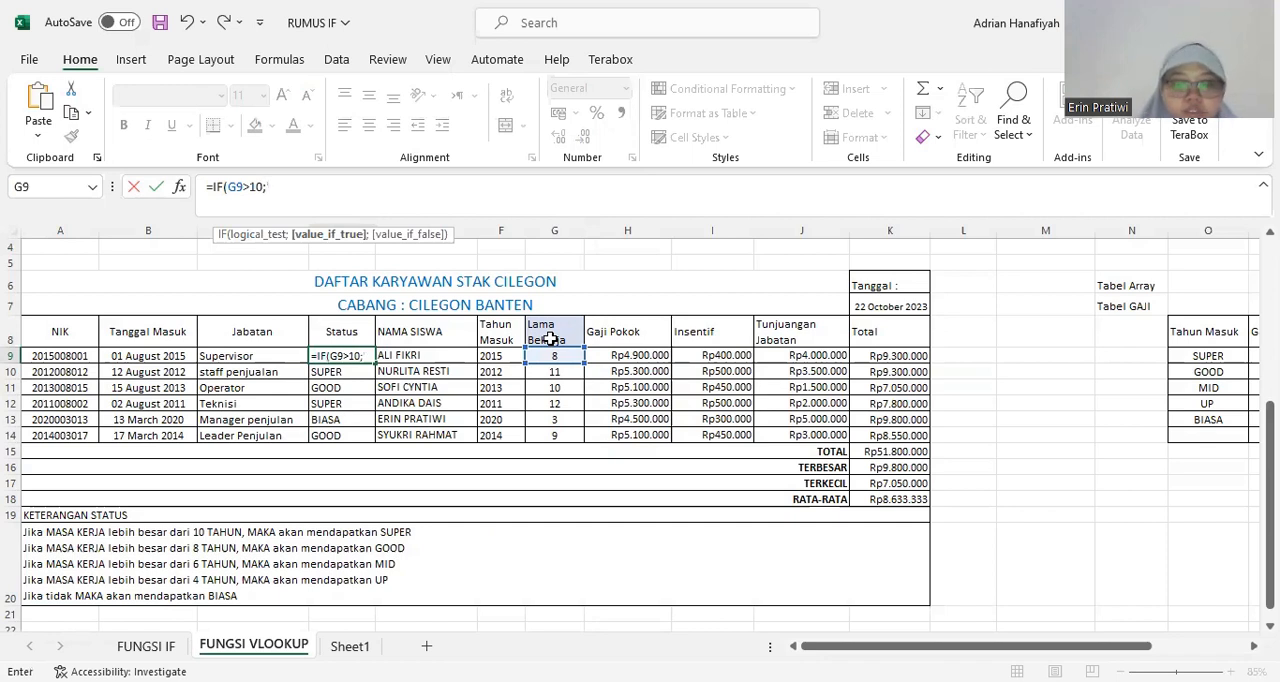
text("s)
Add "SUPER" as the first IF's value if true in D9, followed by a semicolon separator.
key(BackSpace)
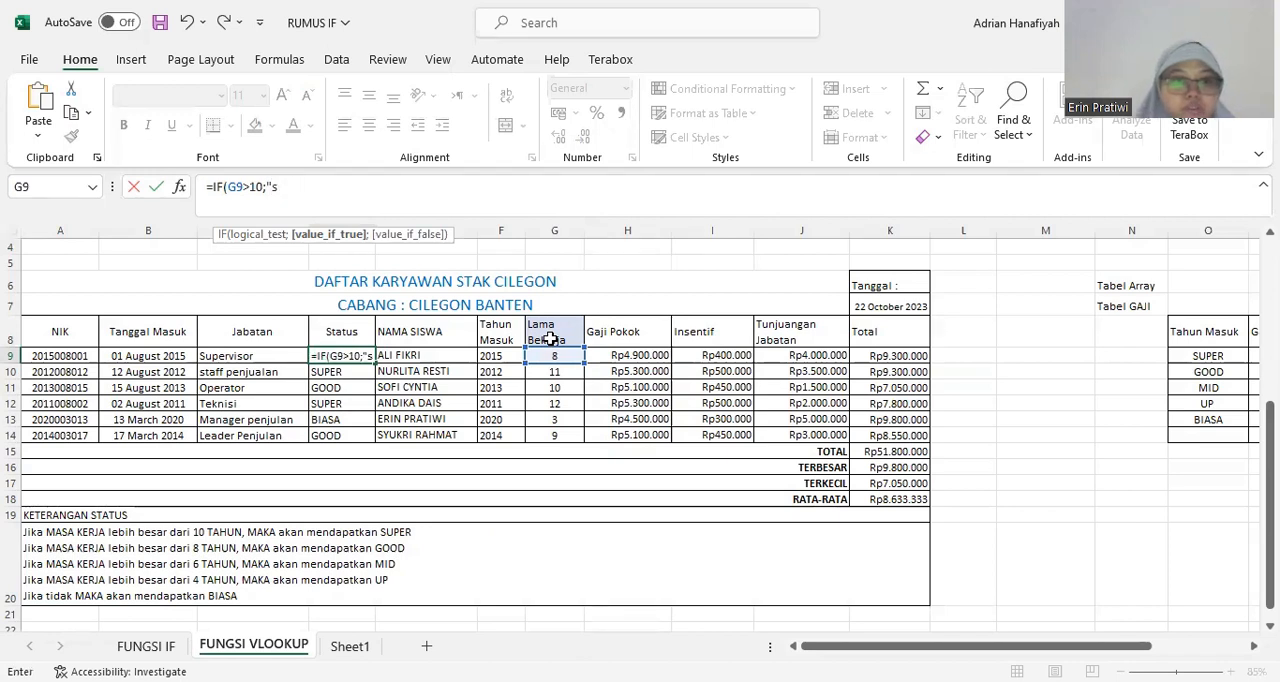
text(UPER)
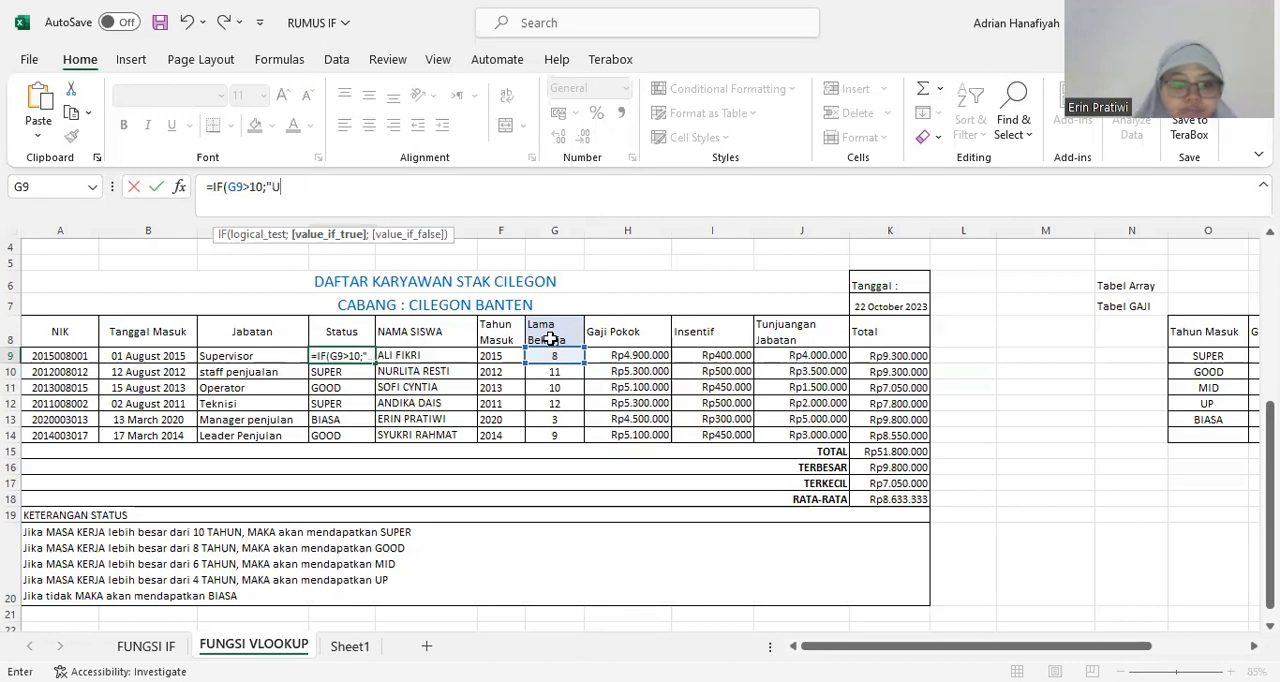
key(BackSpace)
key(BackSpace)
key(BackSpace)
key(BackSpace)
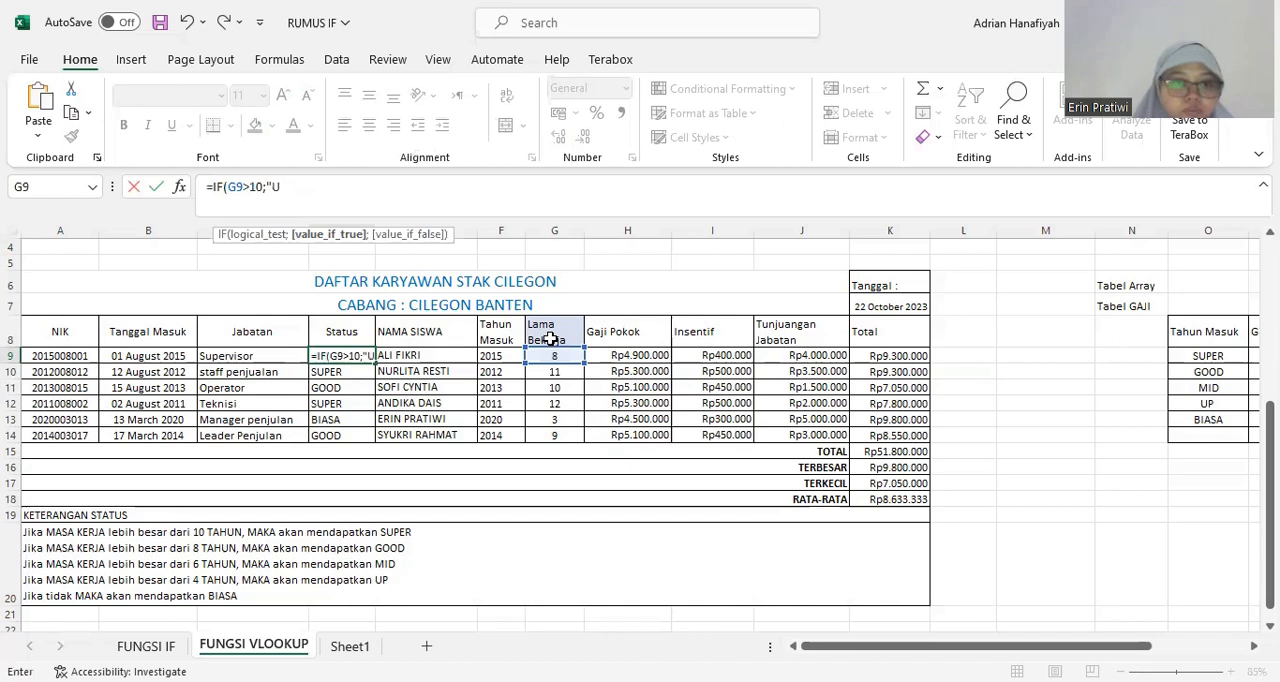
text(SUPER)
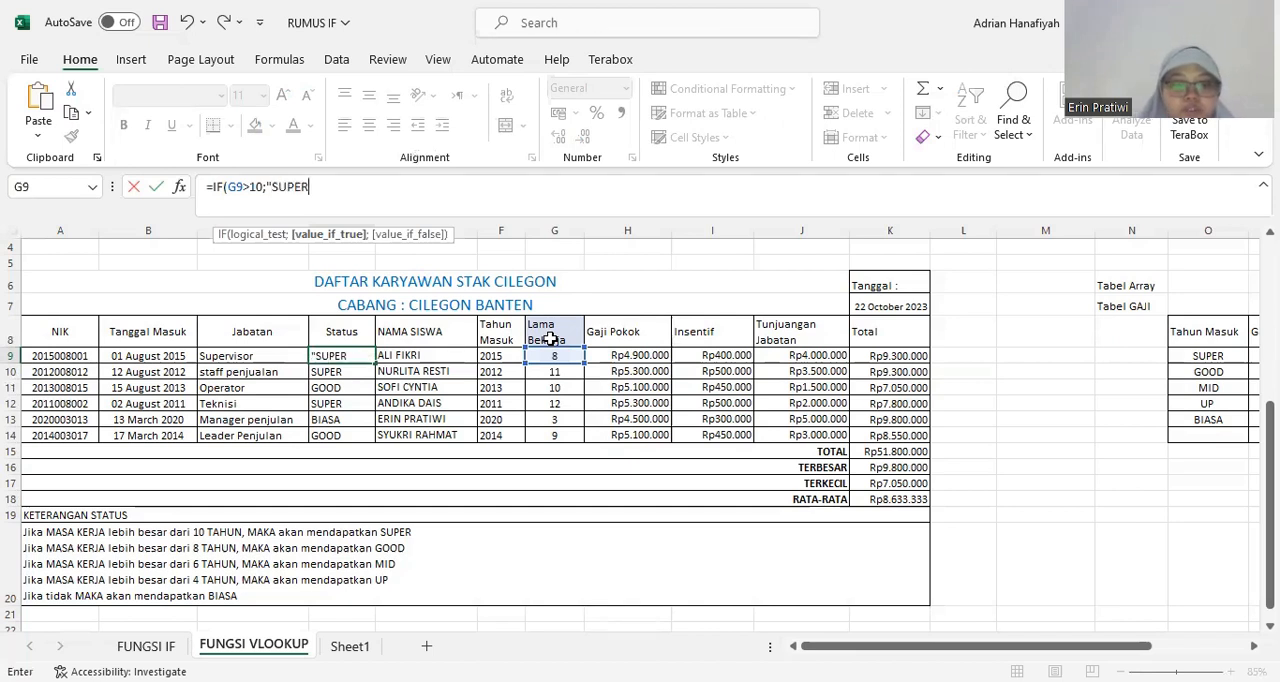
text(")
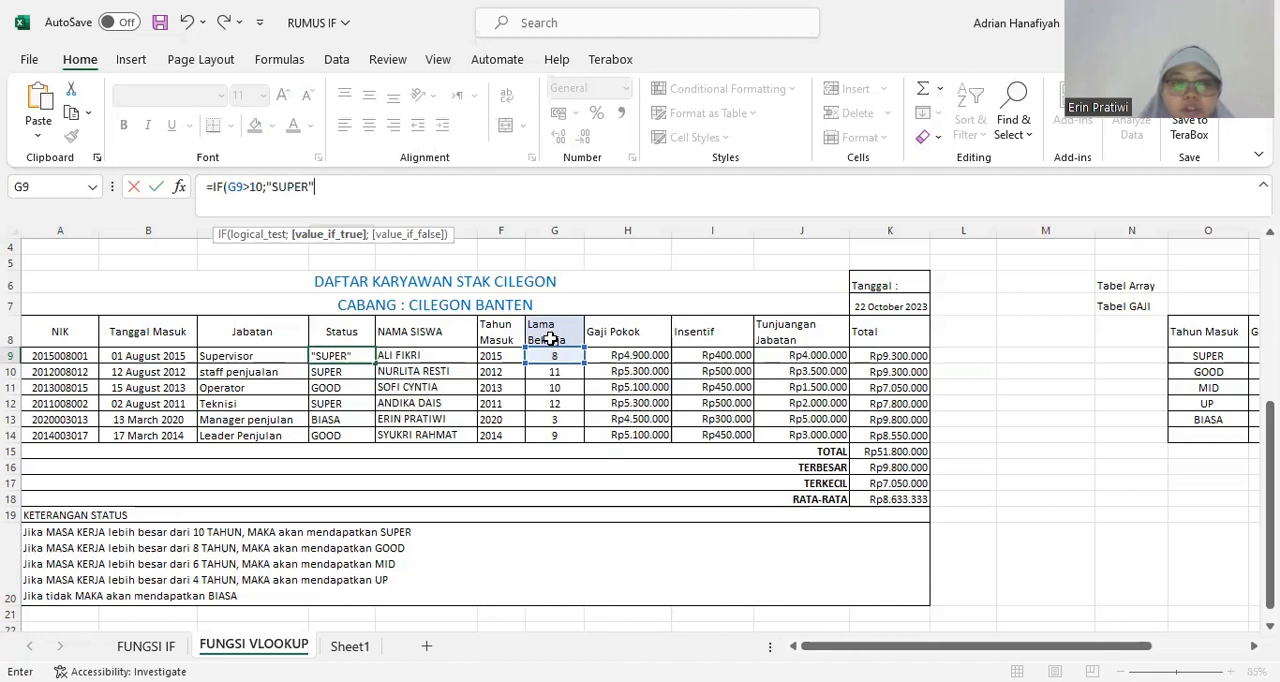
text(;)
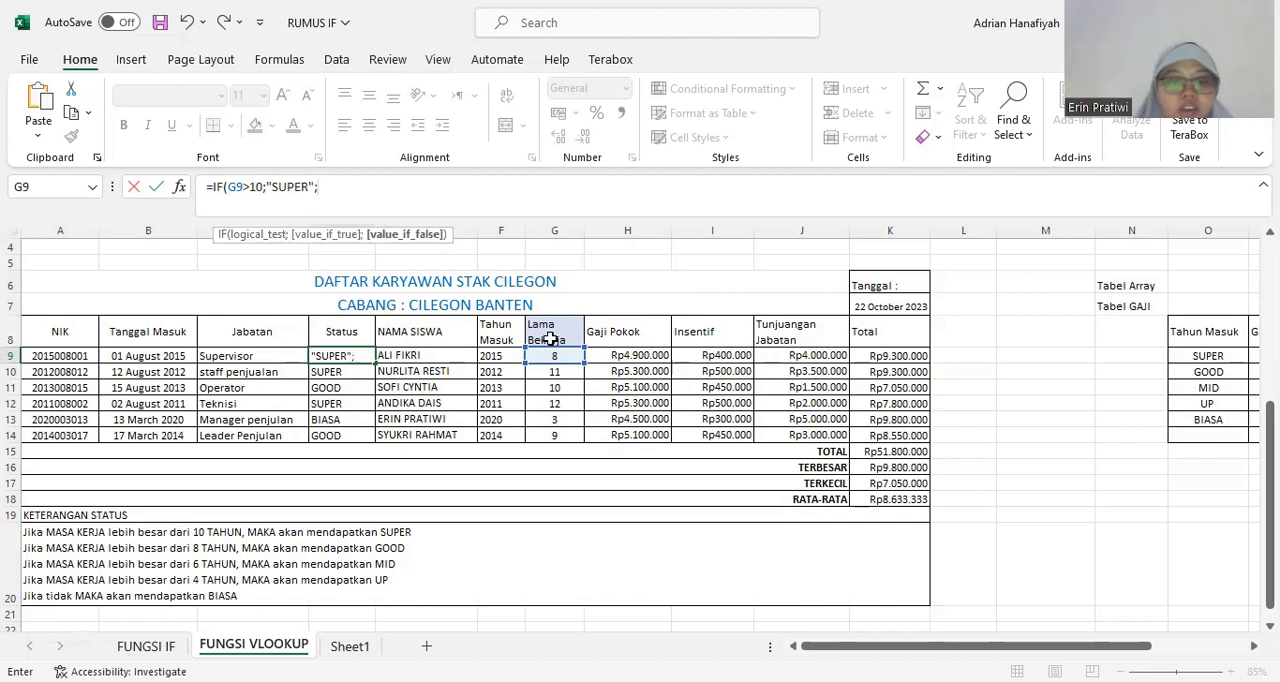
text(IF)
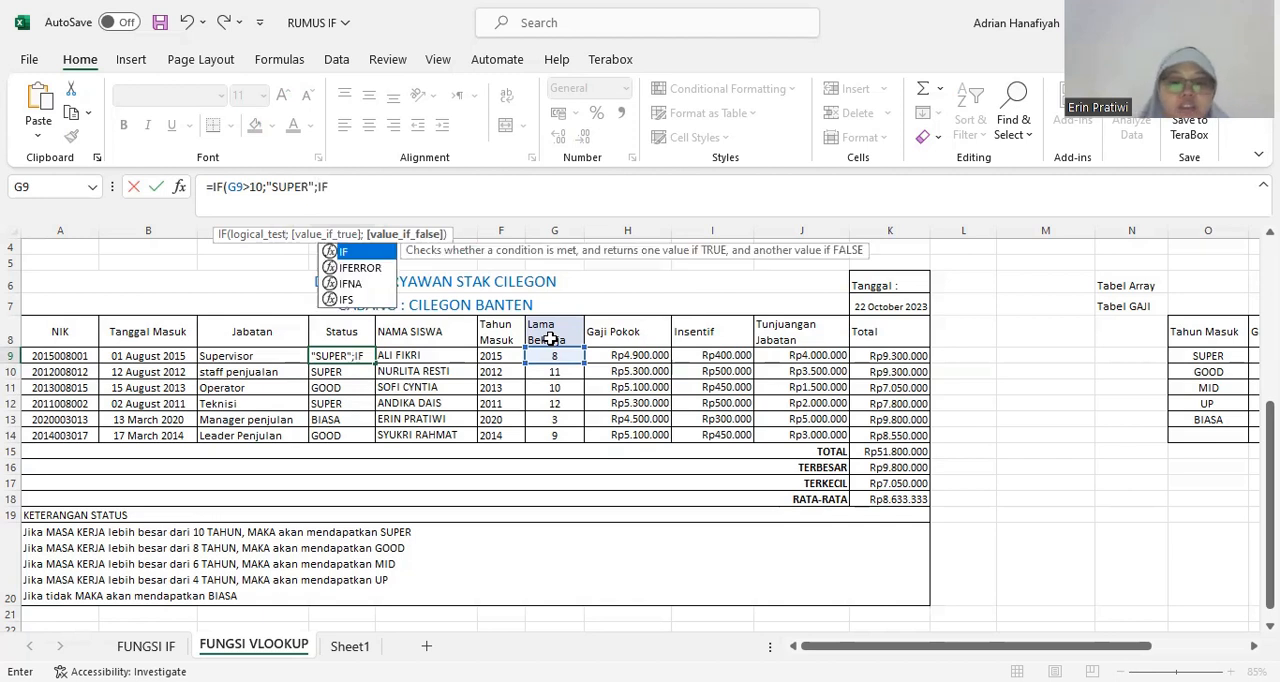
text(()
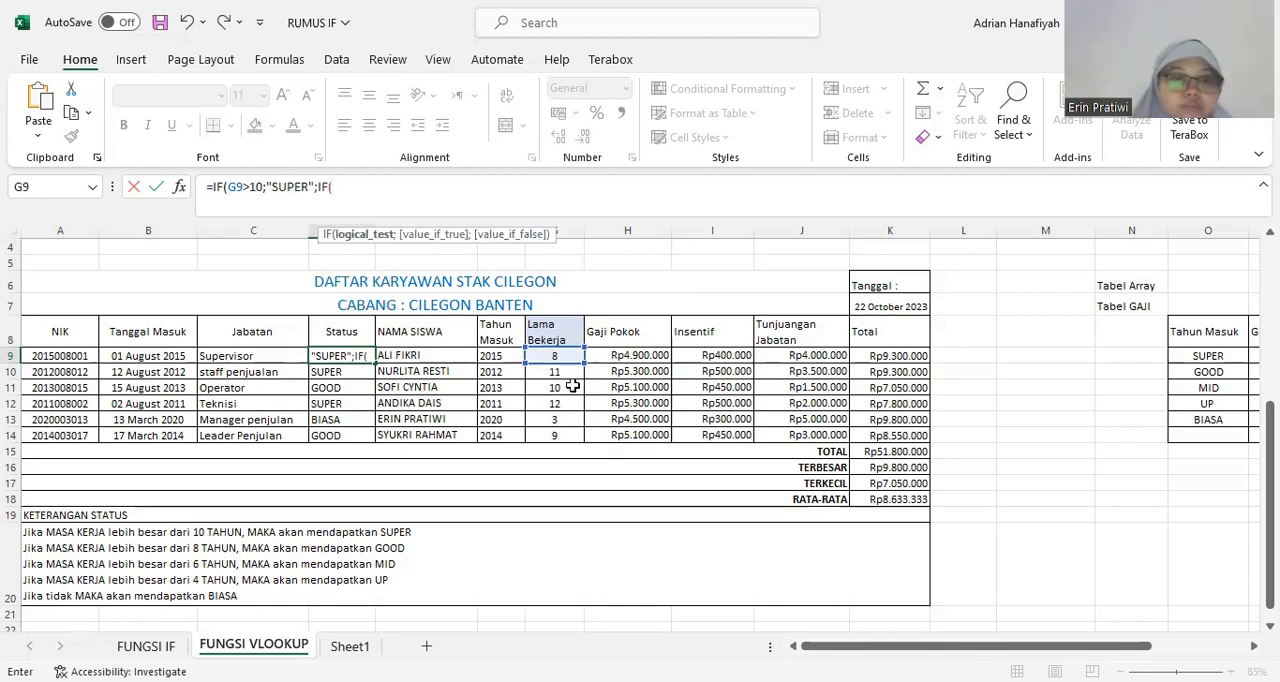
Nest a second IF in the D9 formula that returns "GOOD" when G9>8, ending with a semicolon separator.
click(563, 355)
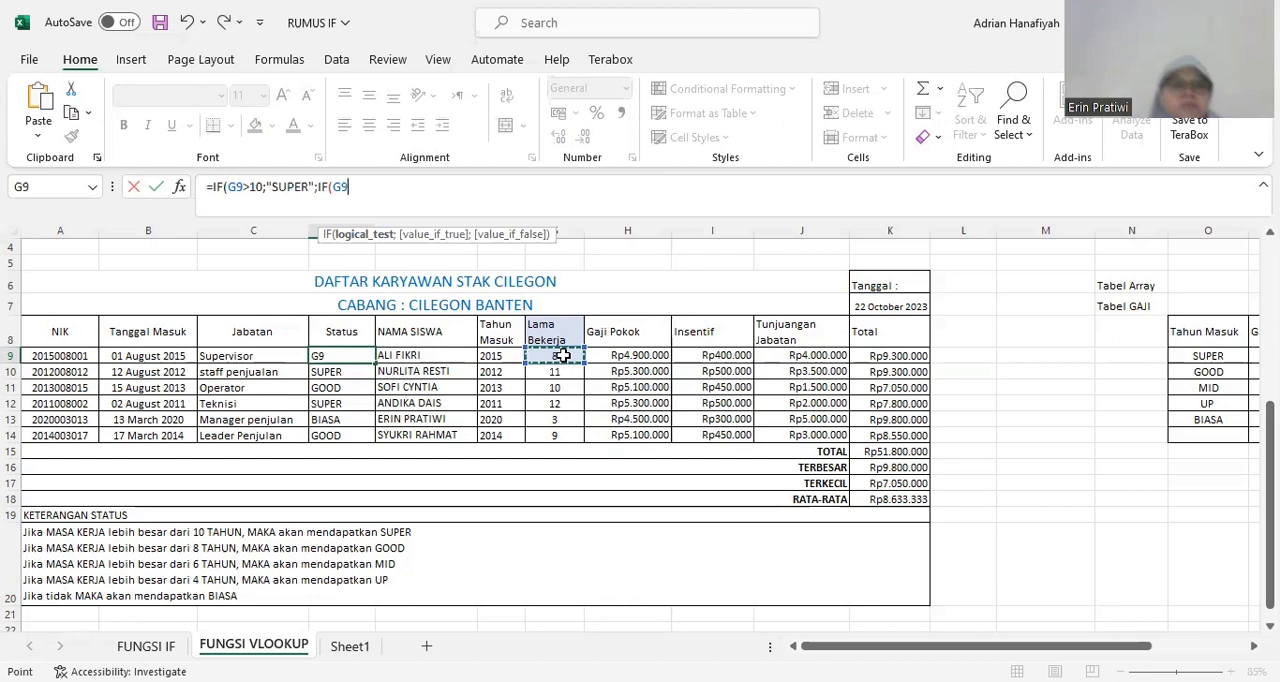
text(>8)
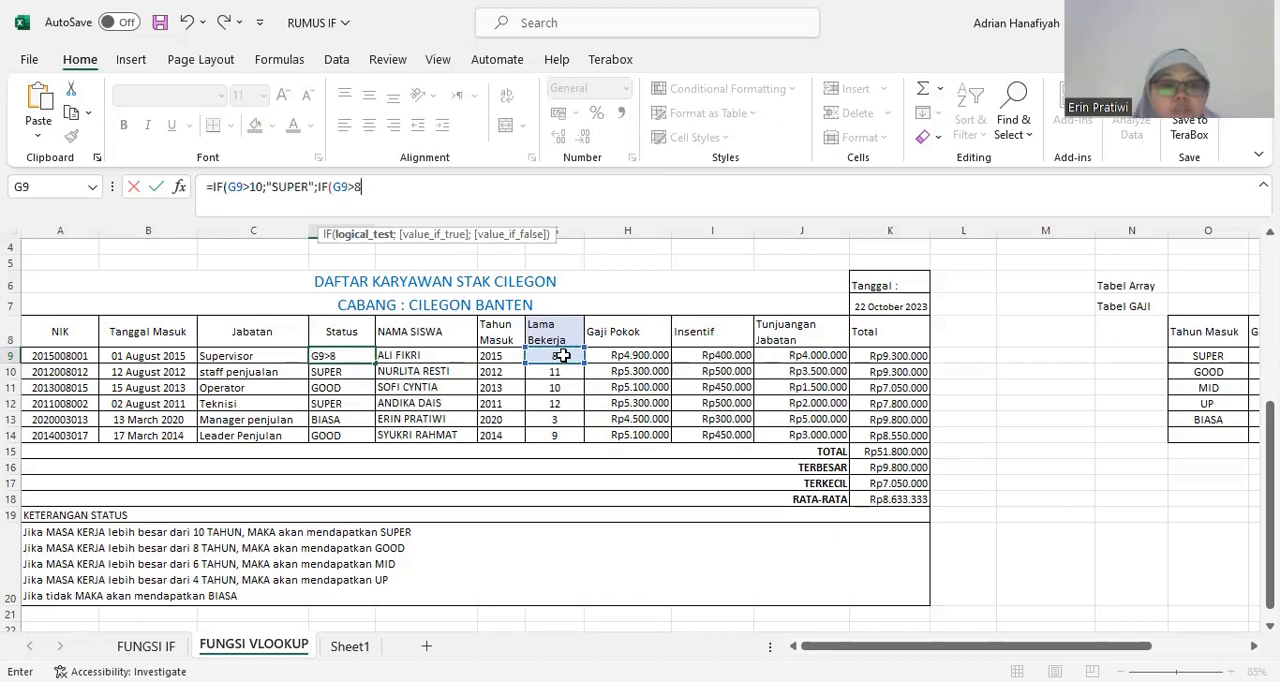
text(;)
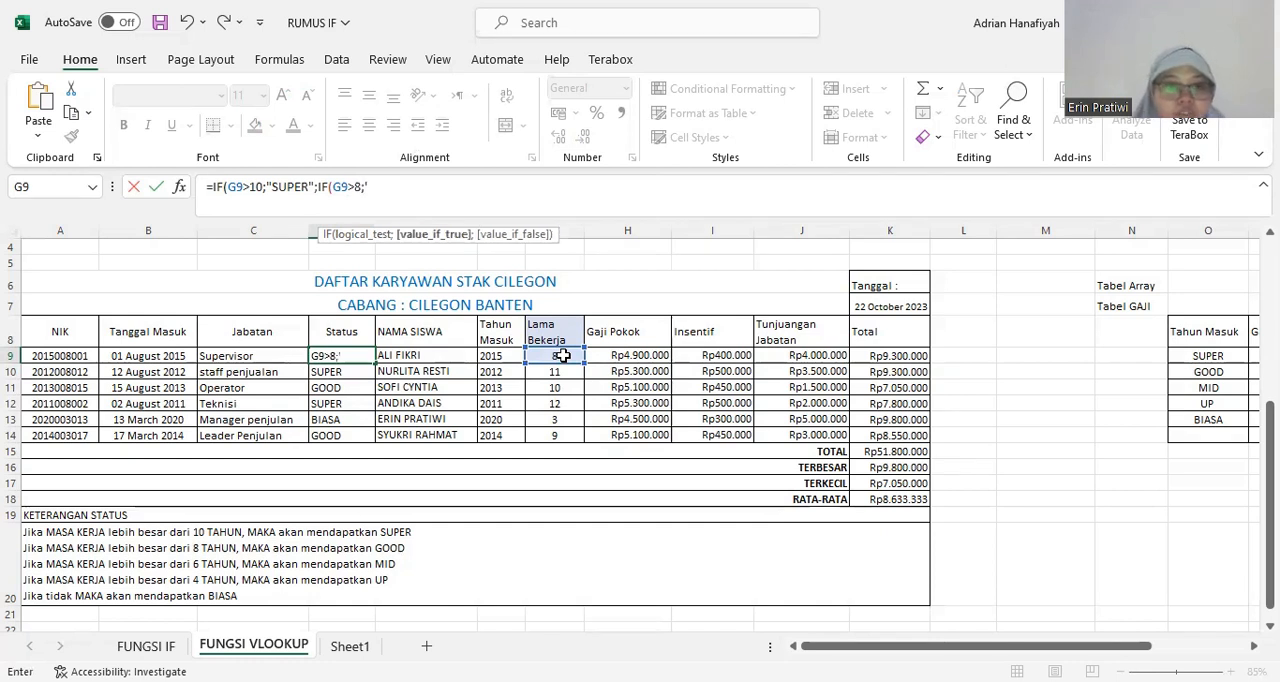
text("GOOD)
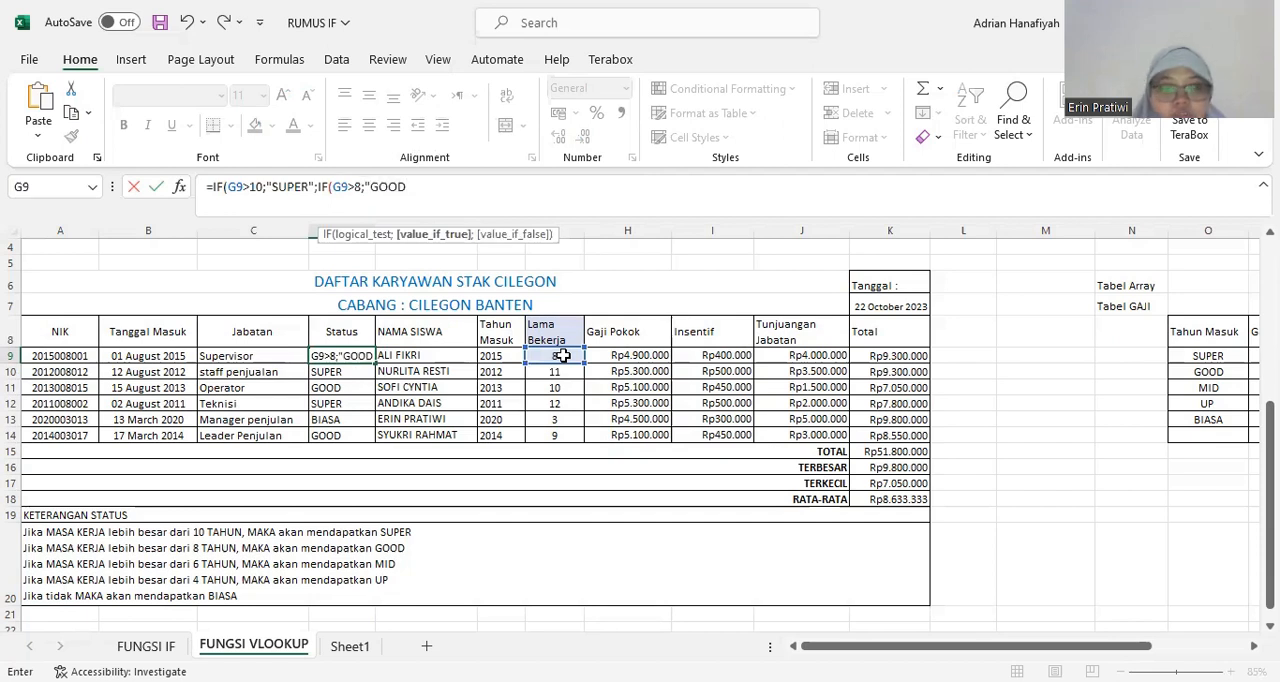
text(";)
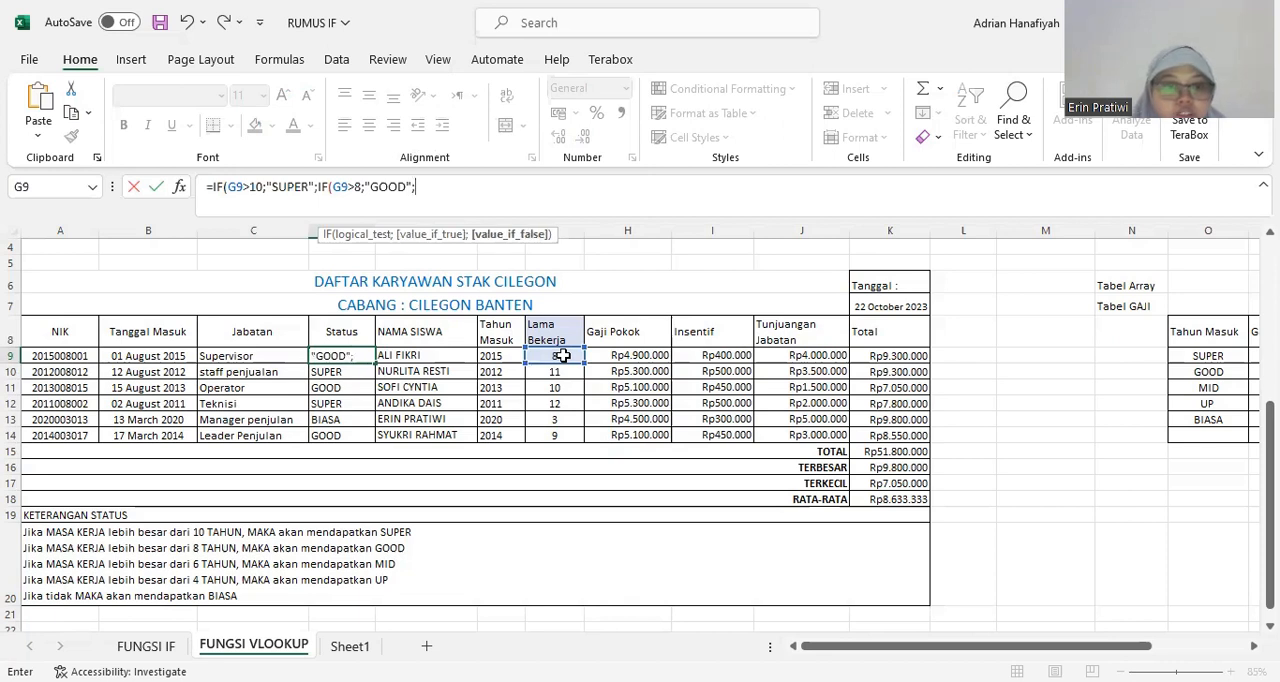
text(I)
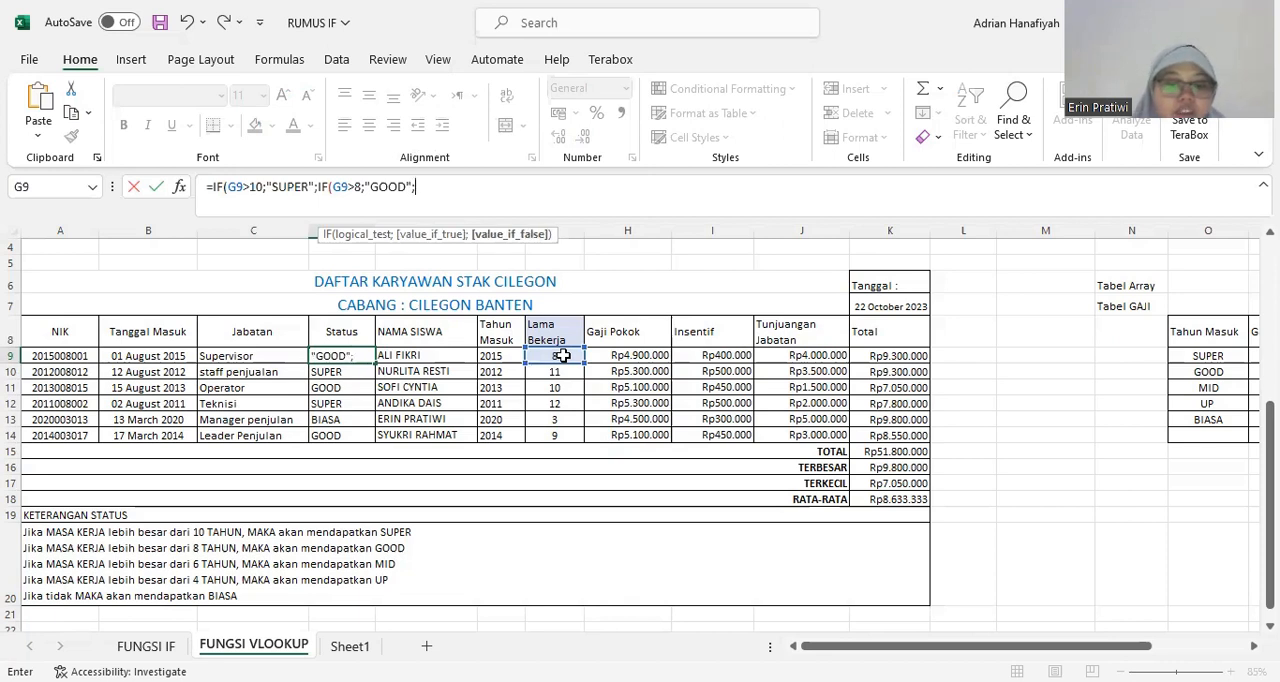
text(F)
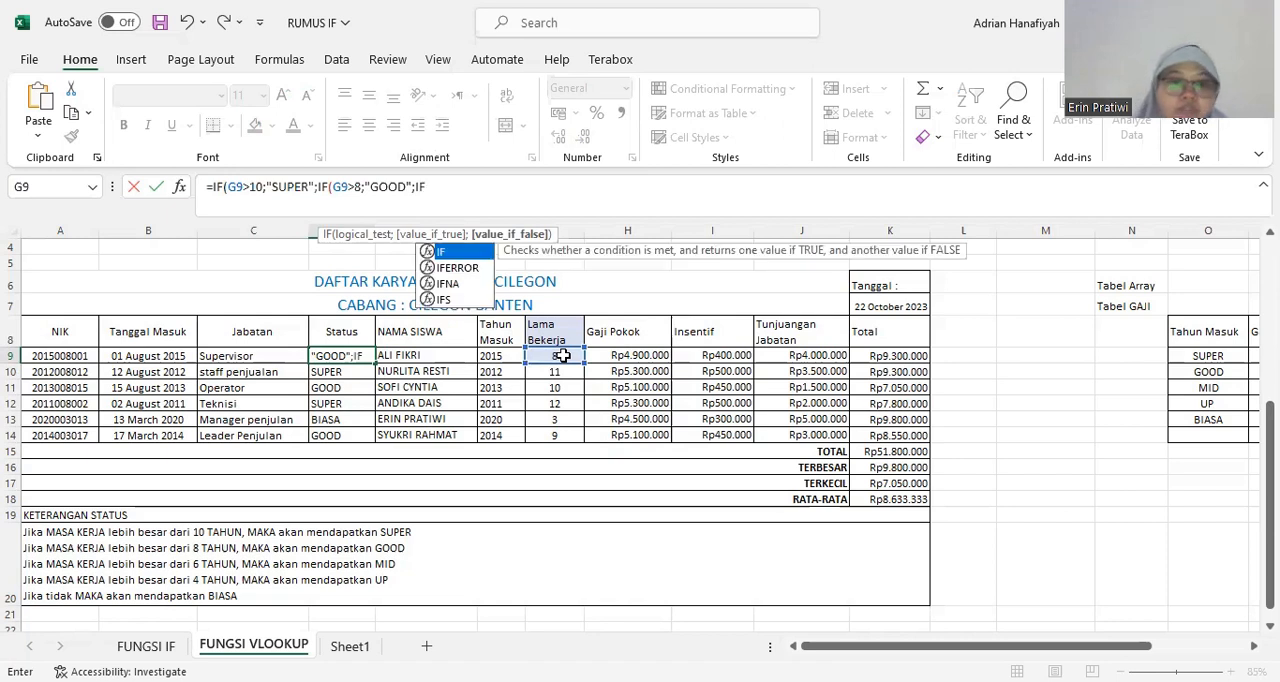
text(()
Nest a third IF in the D9 formula that returns "MID" when G9>6, ending with a semicolon separator.
click(563, 356)
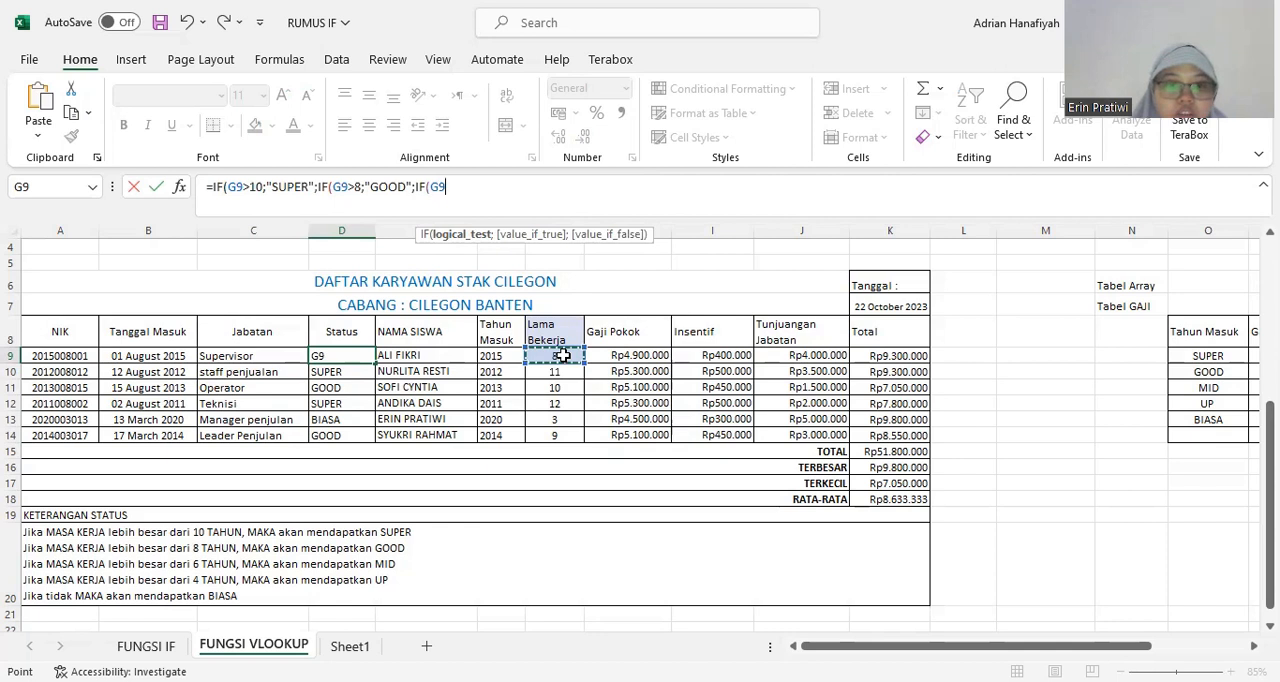
text(>)
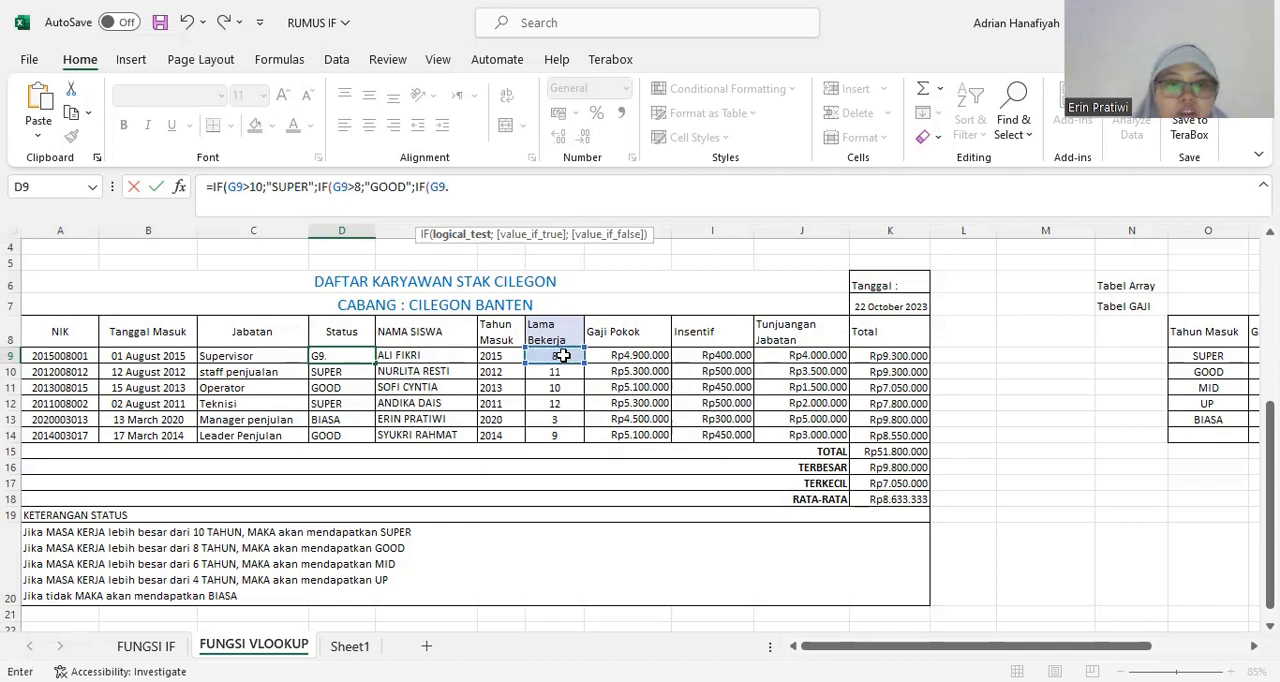
text(>)
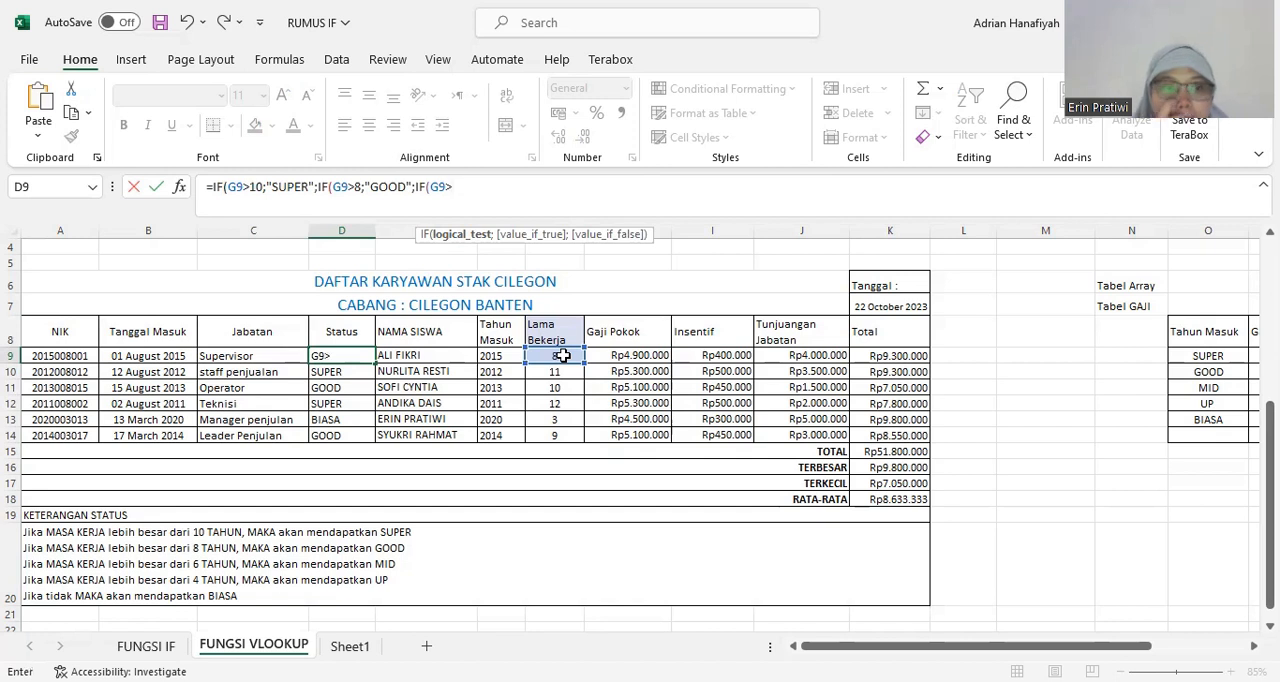
text(6)
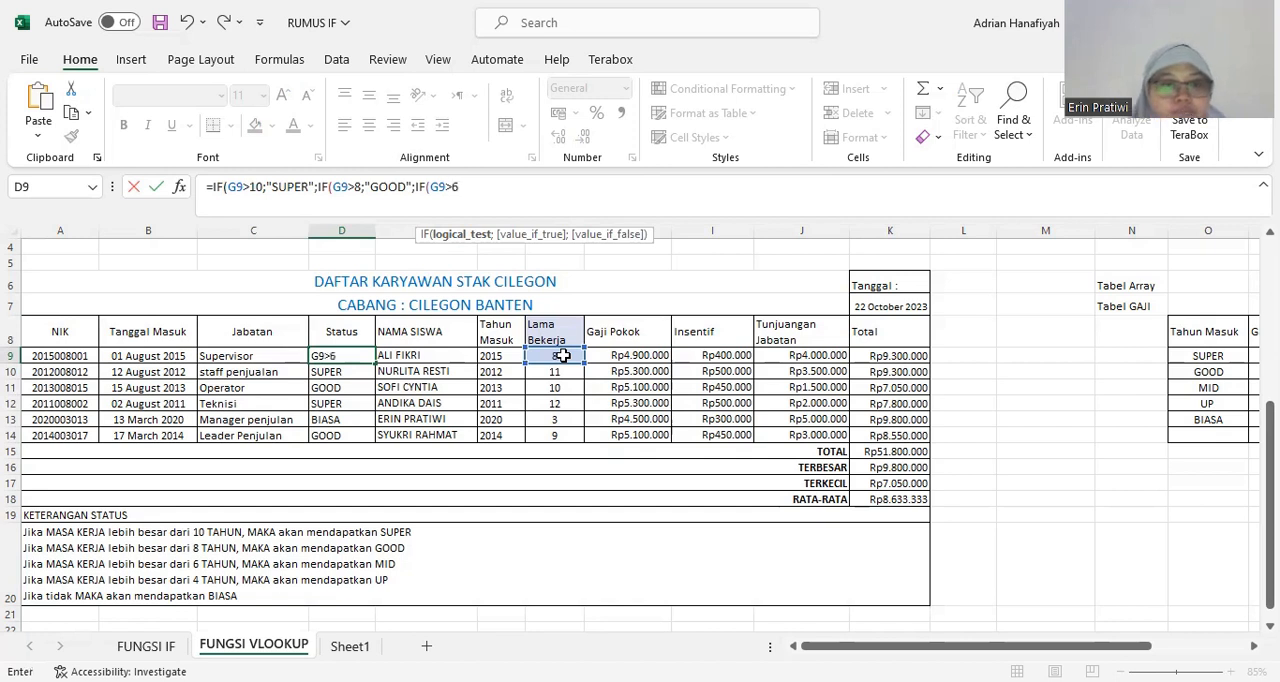
text(;)
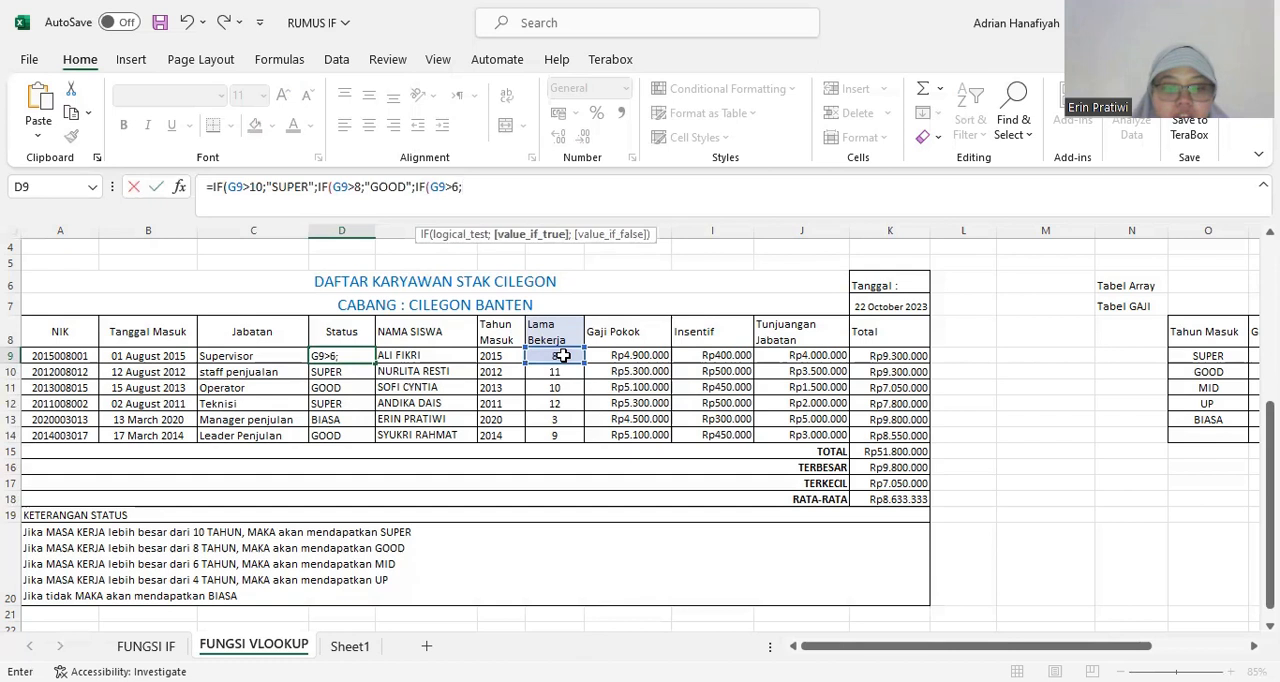
text(")
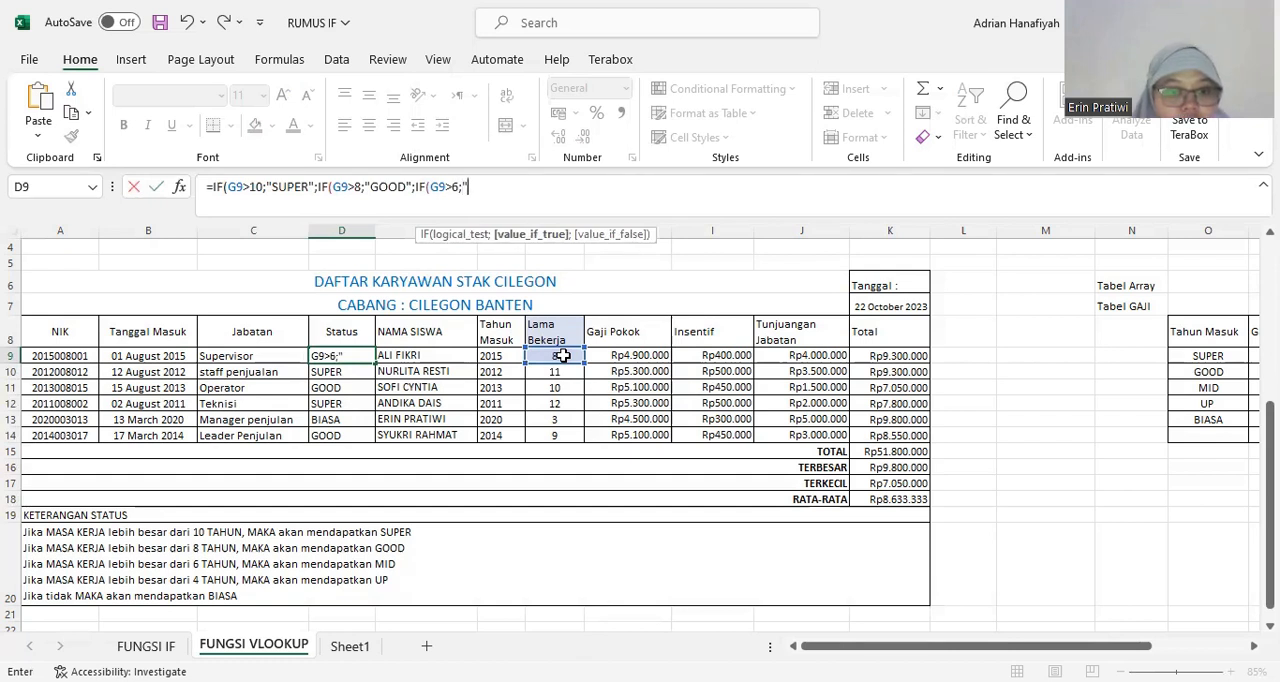
text(MID)
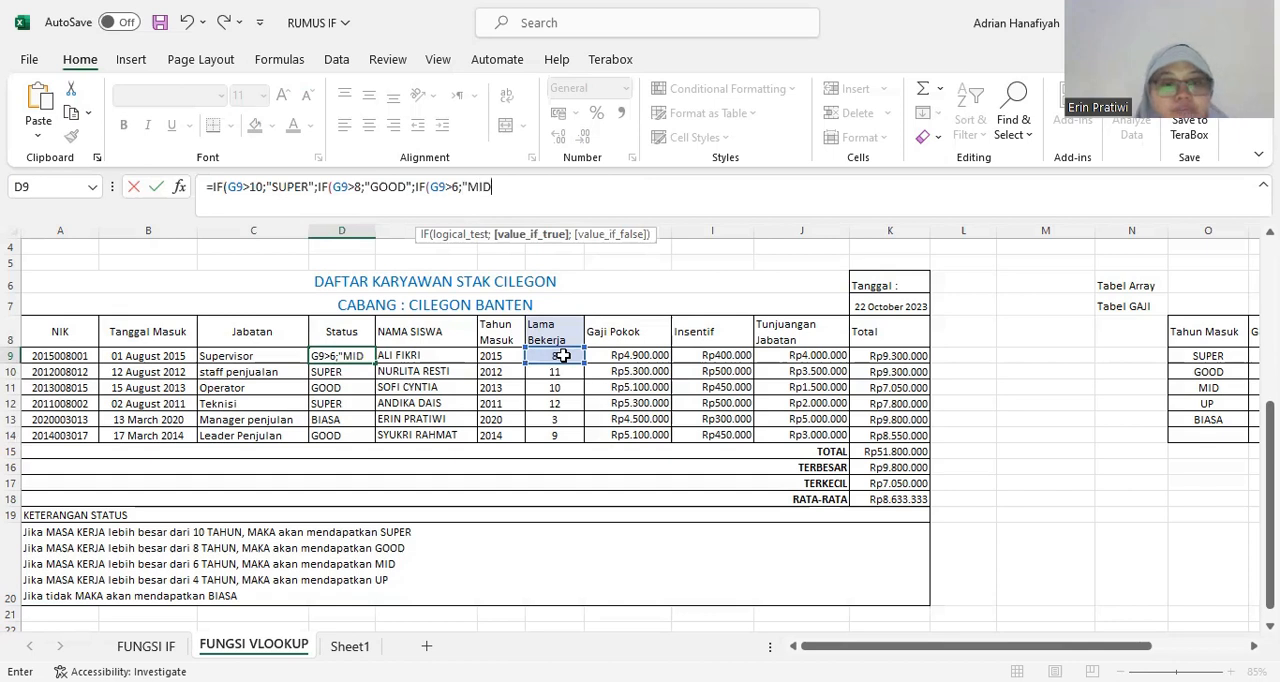
text(")
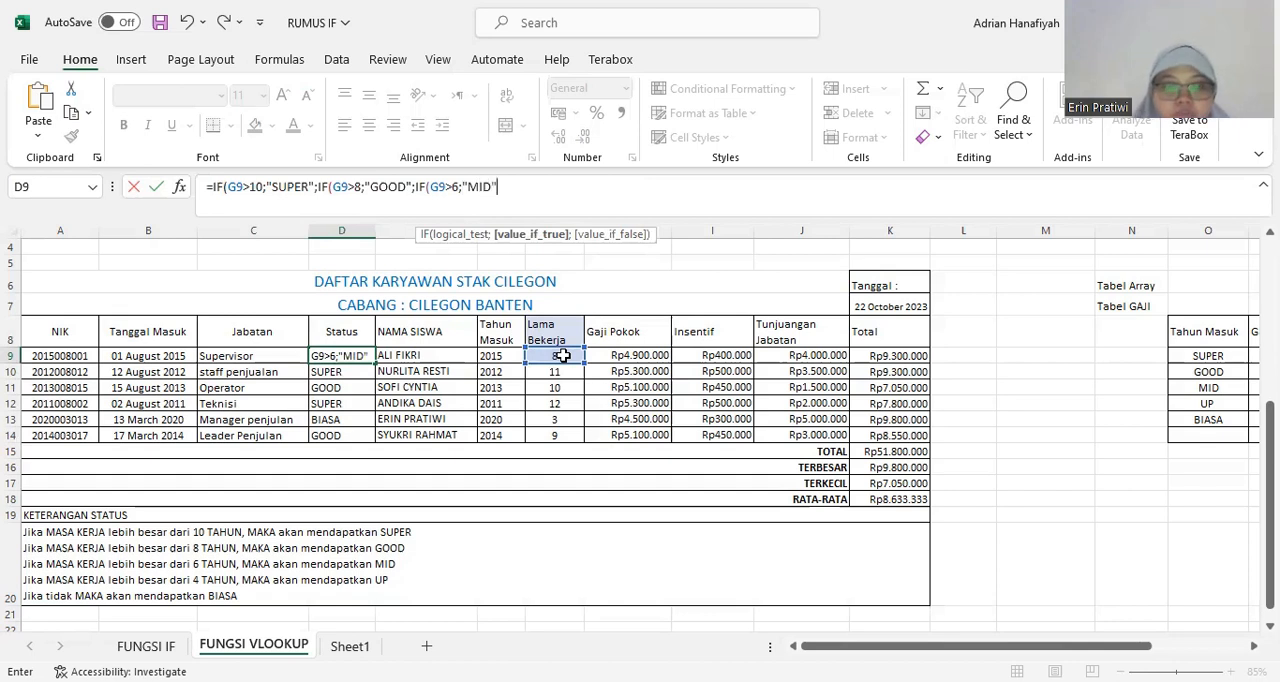
text(;)
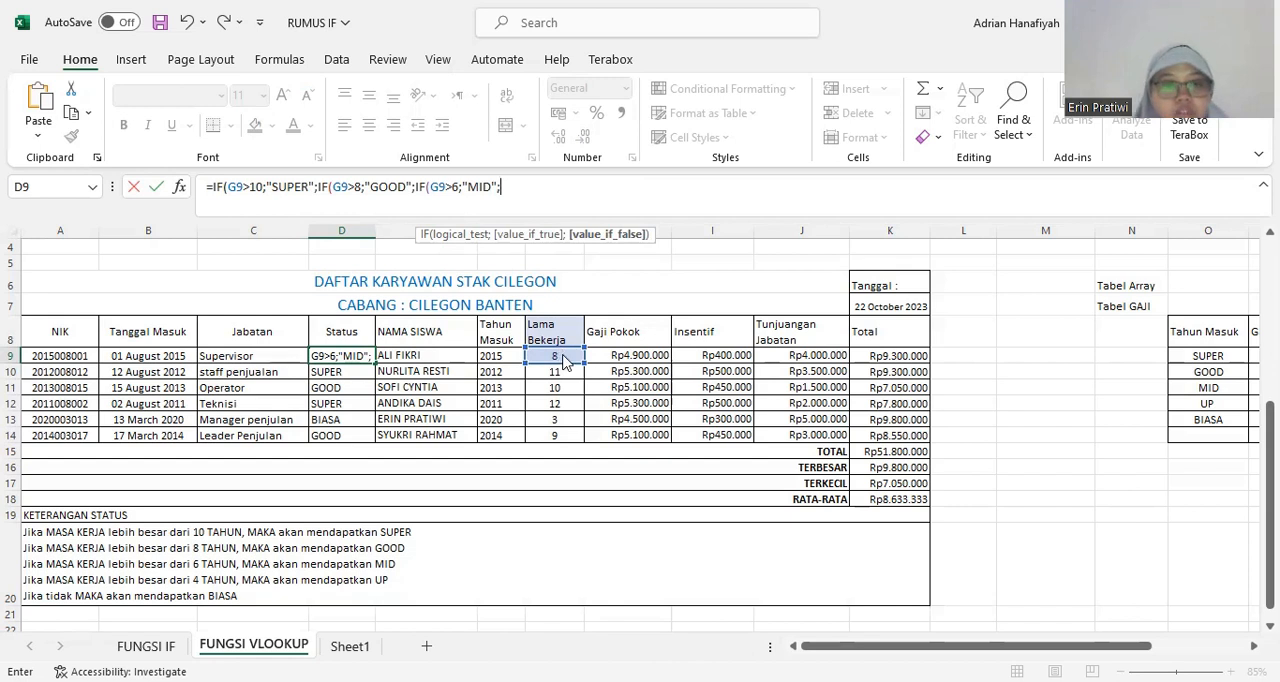
Nest a fourth IF in the D9 formula with the logical test G9>4, ending with a semicolon separator.
text(IF)
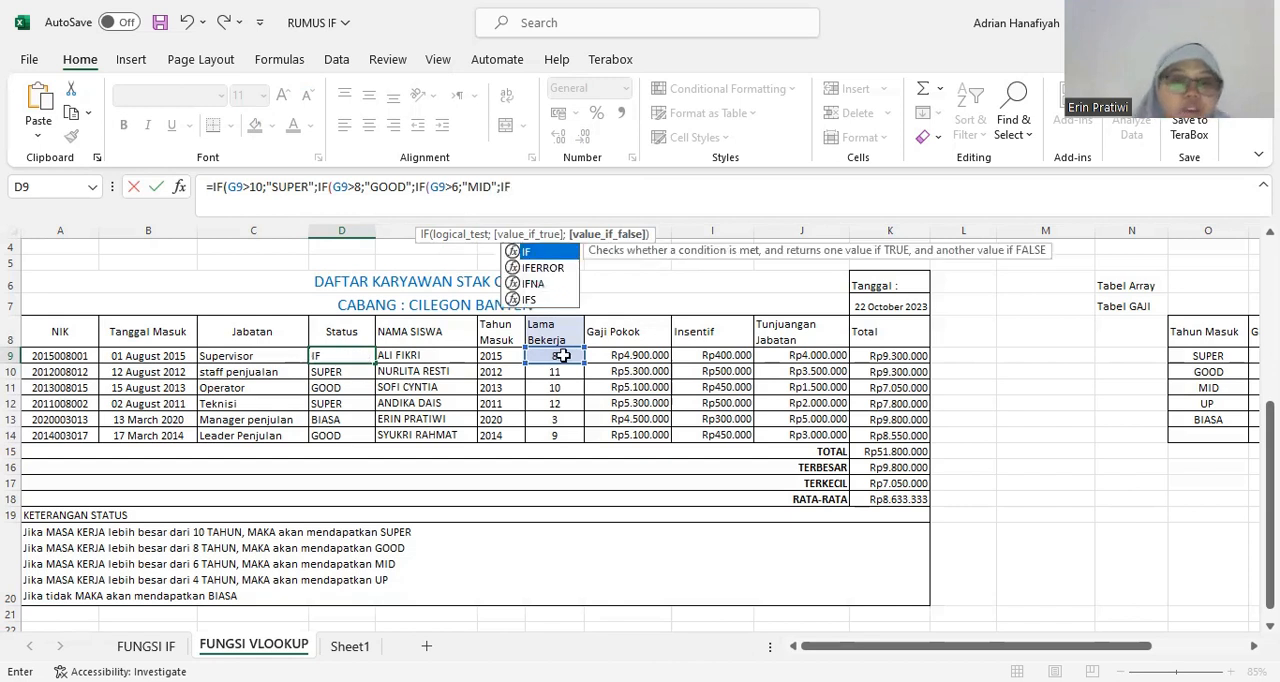
text(()
click(563, 356)
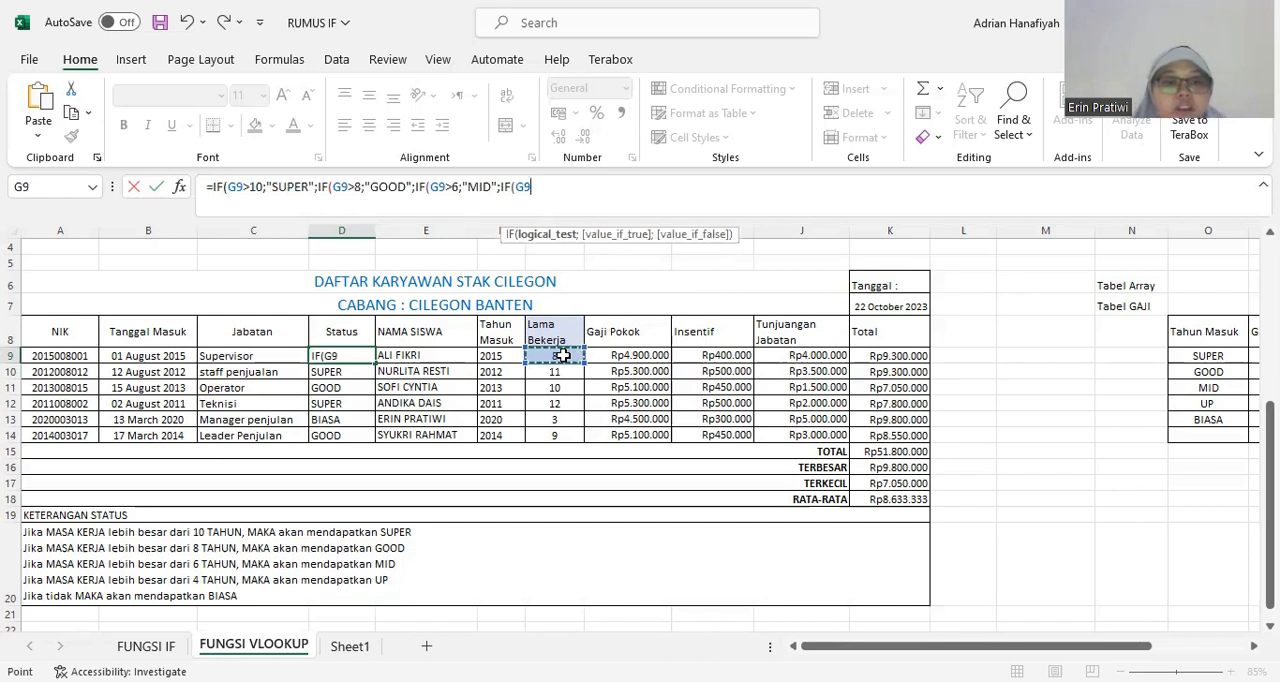
text(.)
key(BackSpace)
text(>)
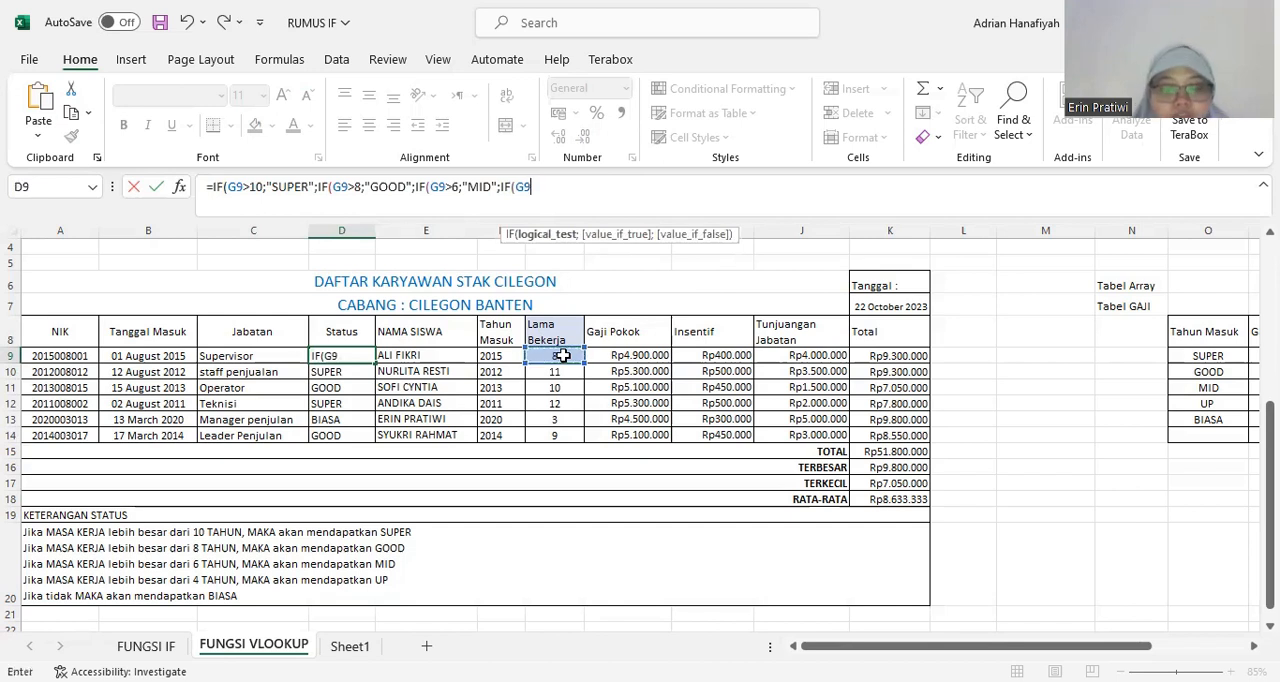
text(4)
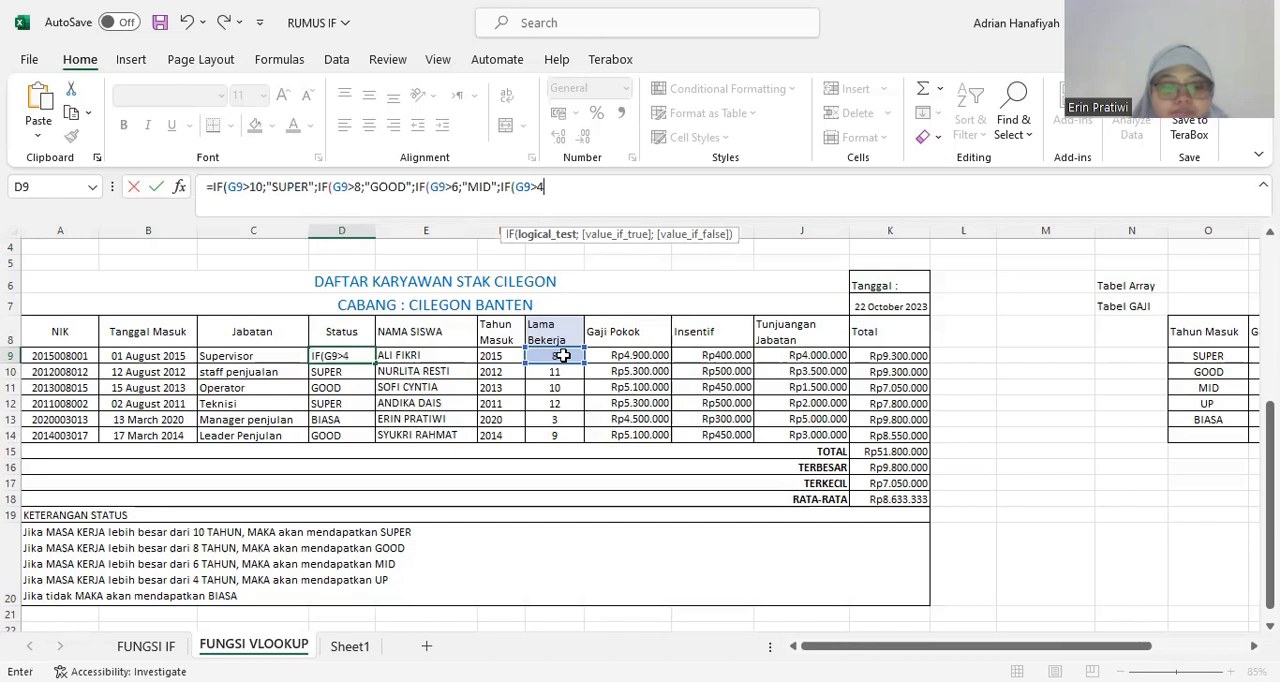
text(;)
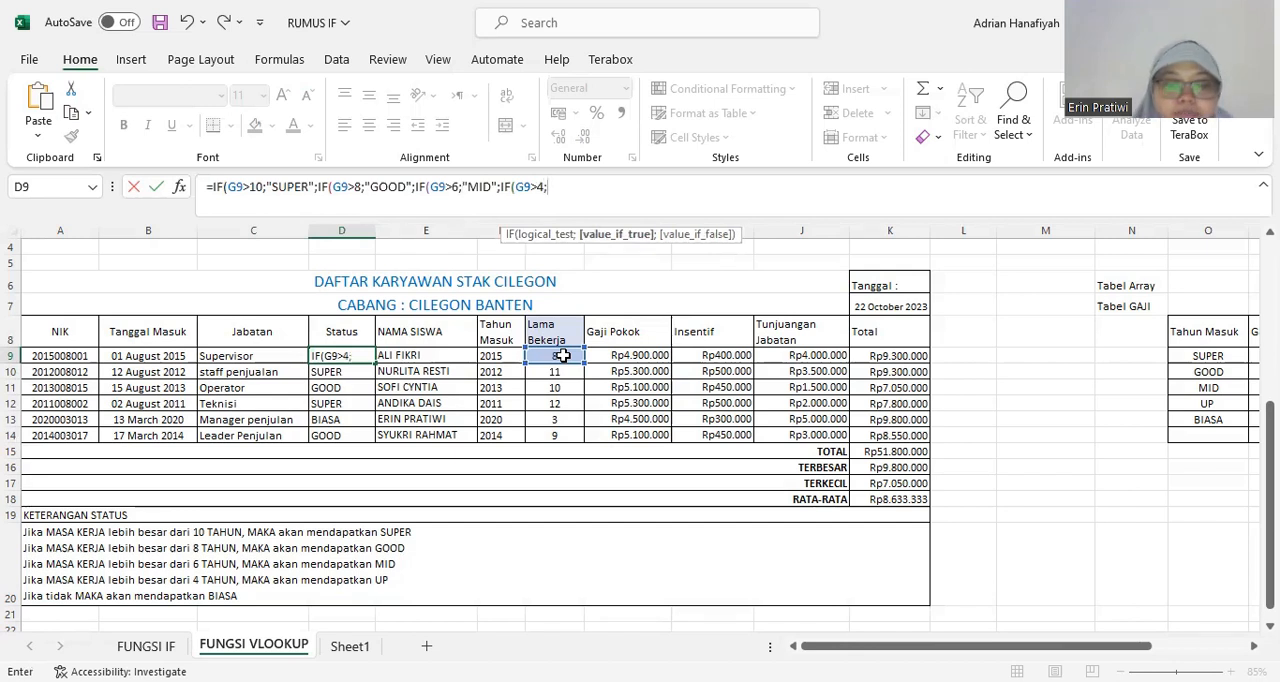
text(')
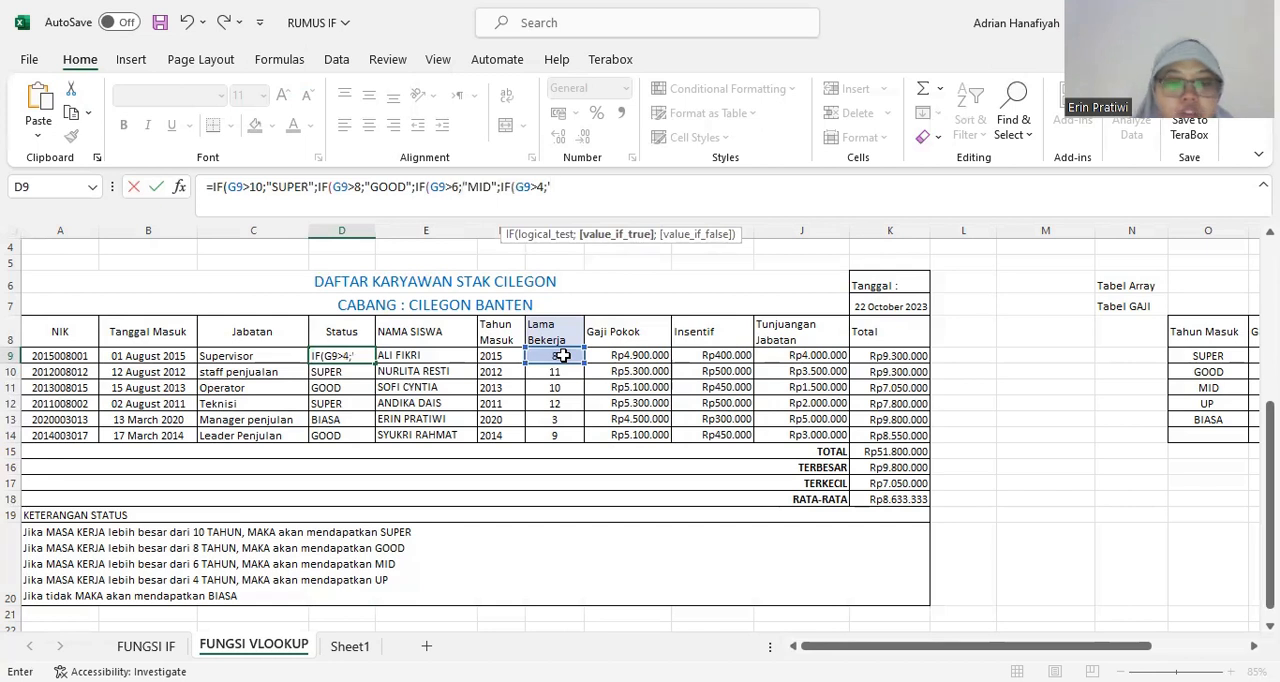
text(u)
Add "UP" as the fourth IF's value if true in D9, followed by a semicolon separator.
key(BackSpace)
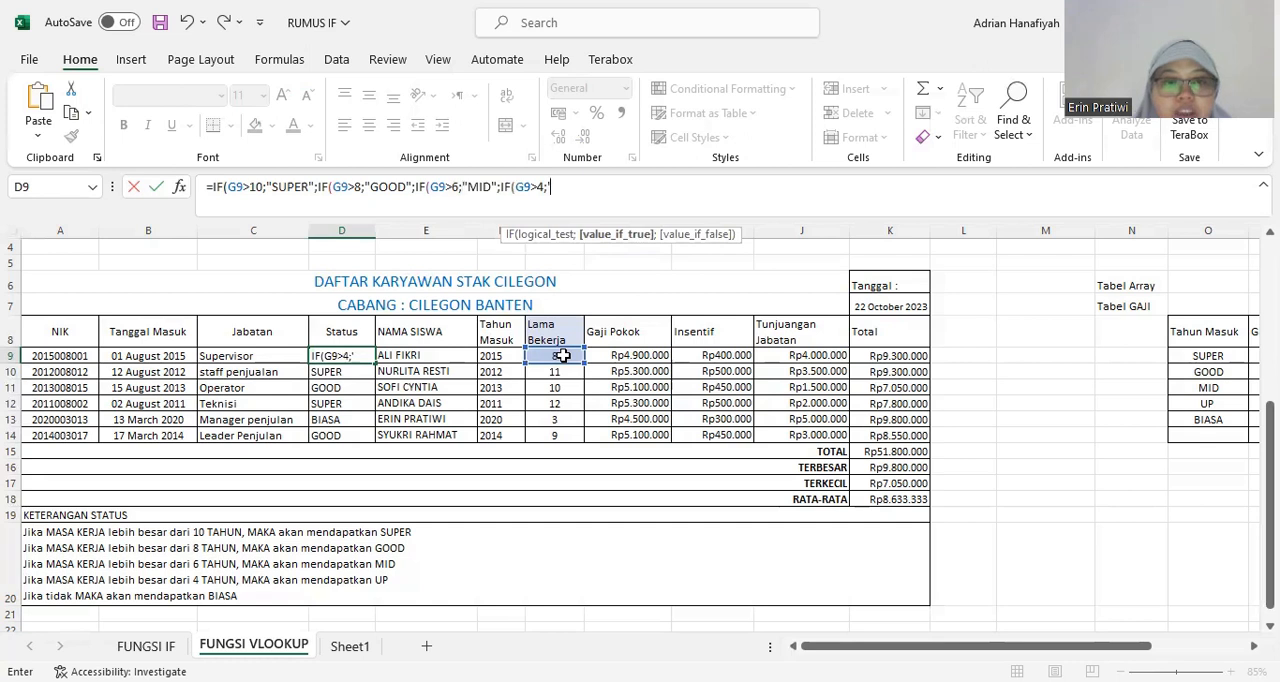
text(u)
key(BackSpace)
key(BackSpace)
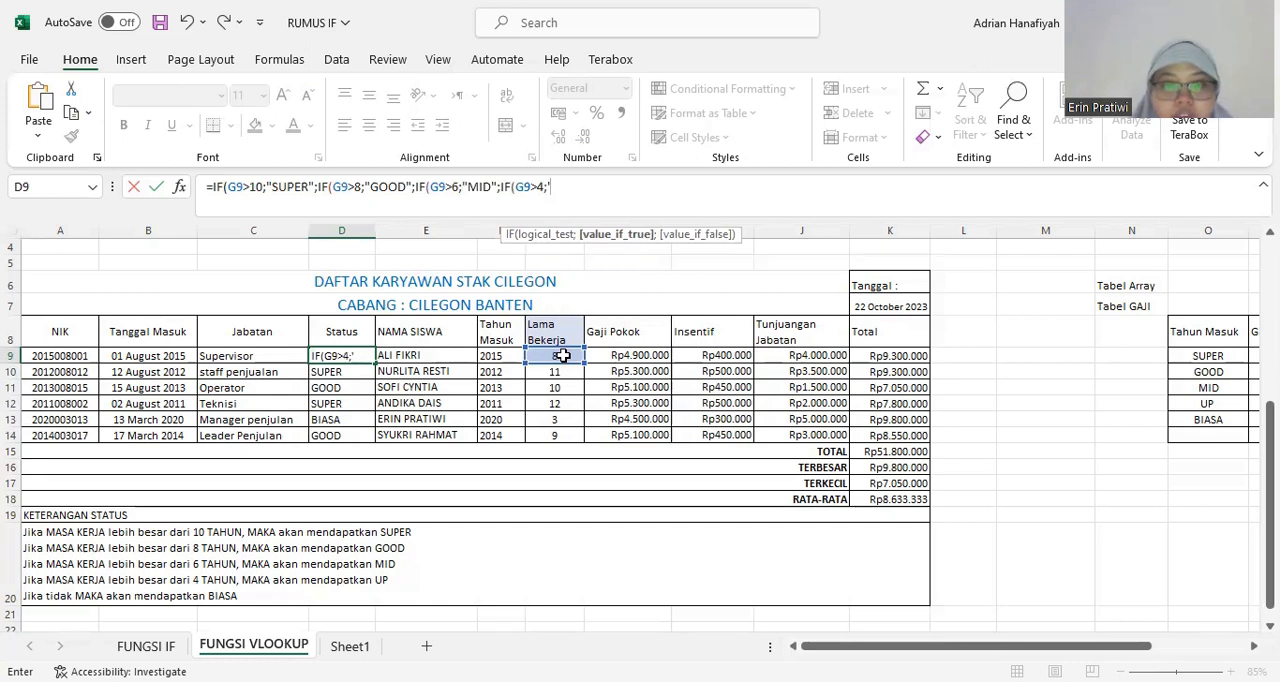
text("UP)
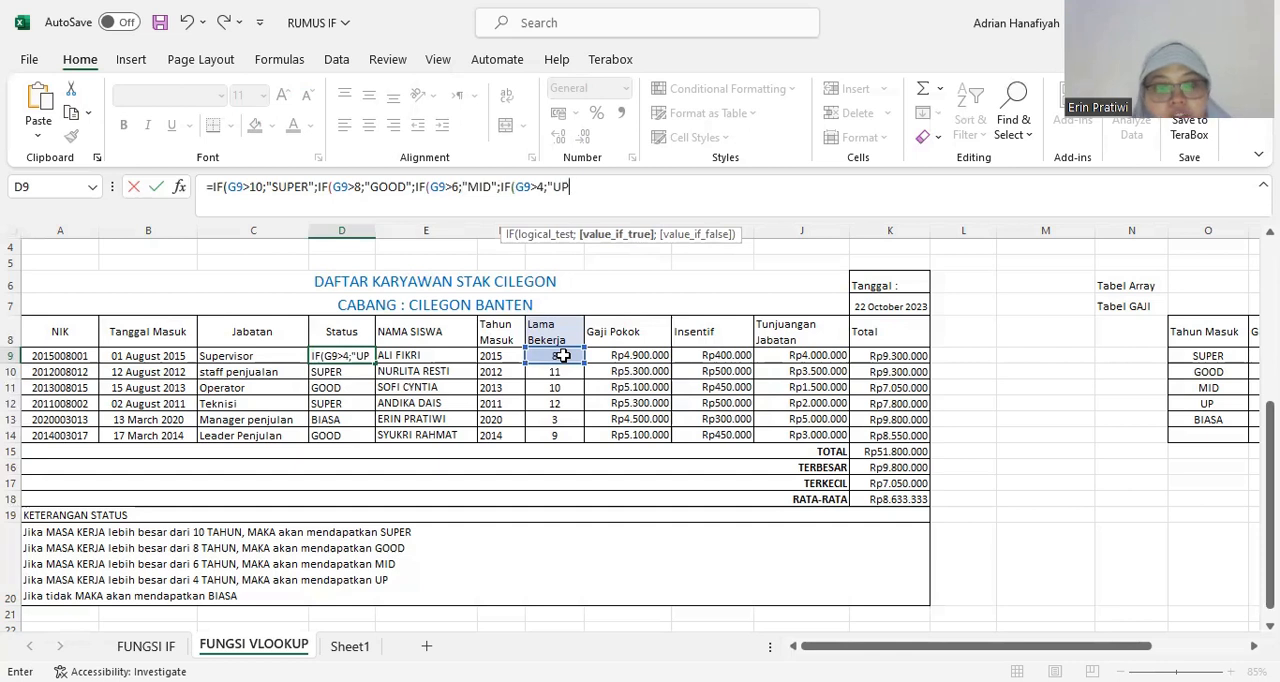
text(")
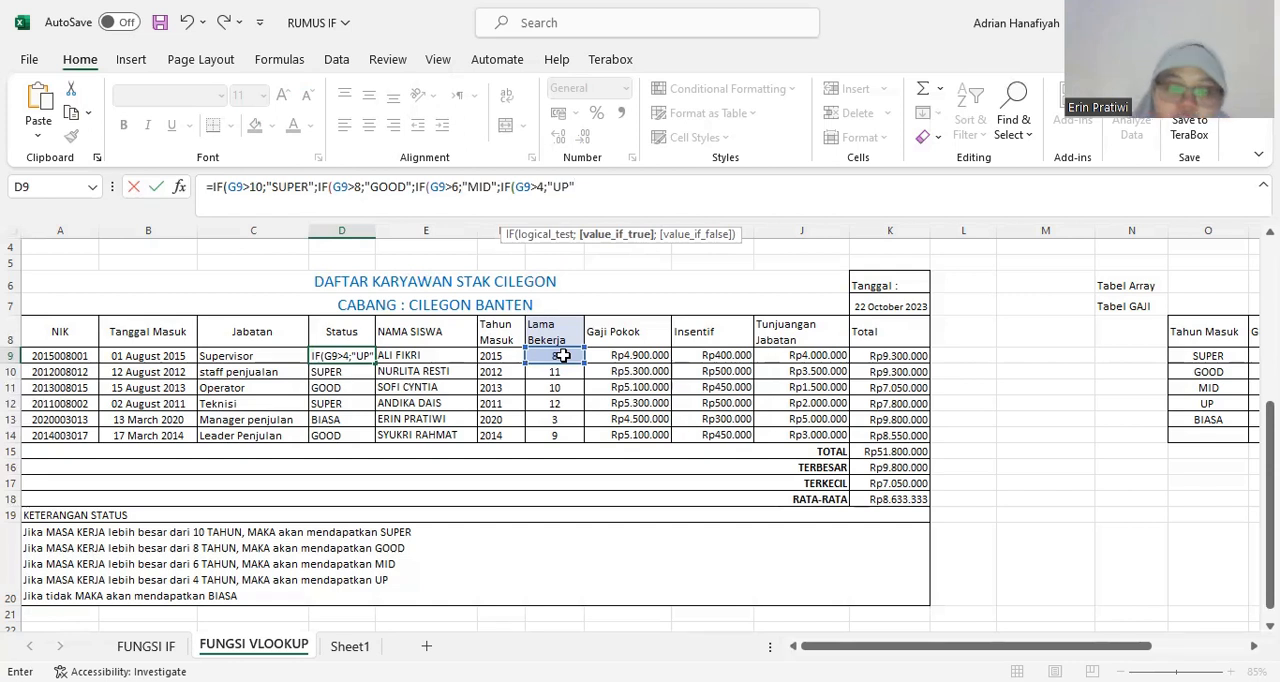
text(;)
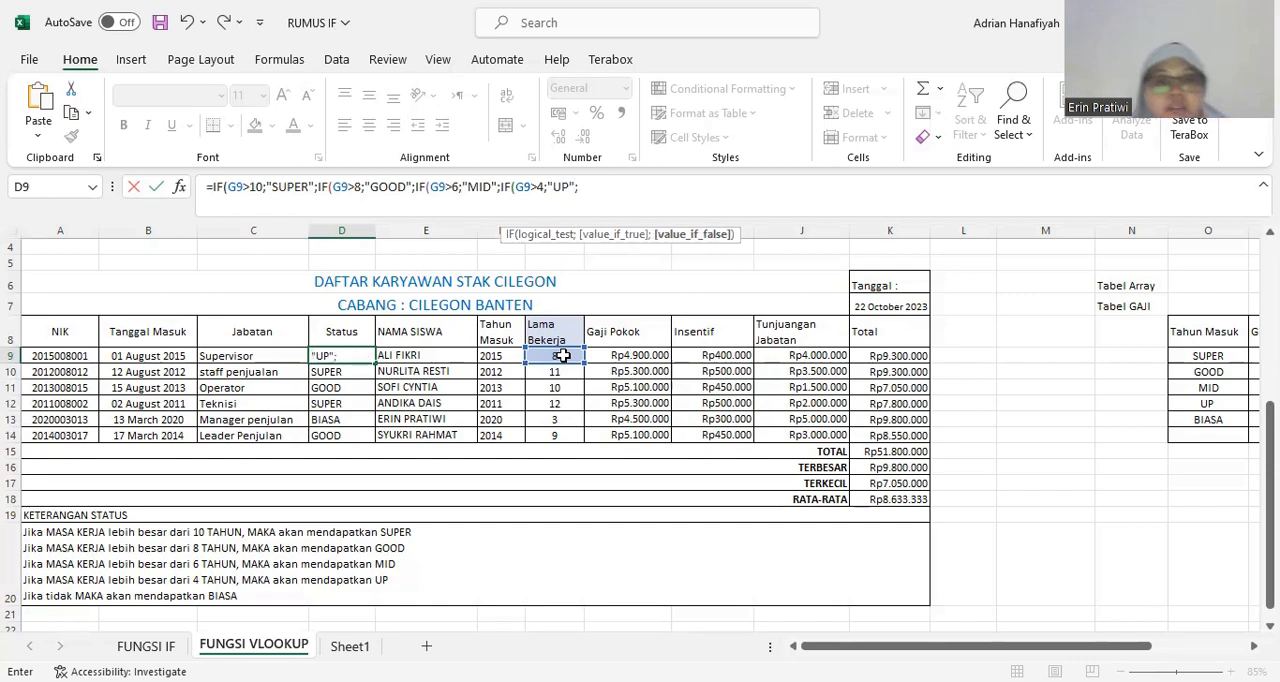
text(")
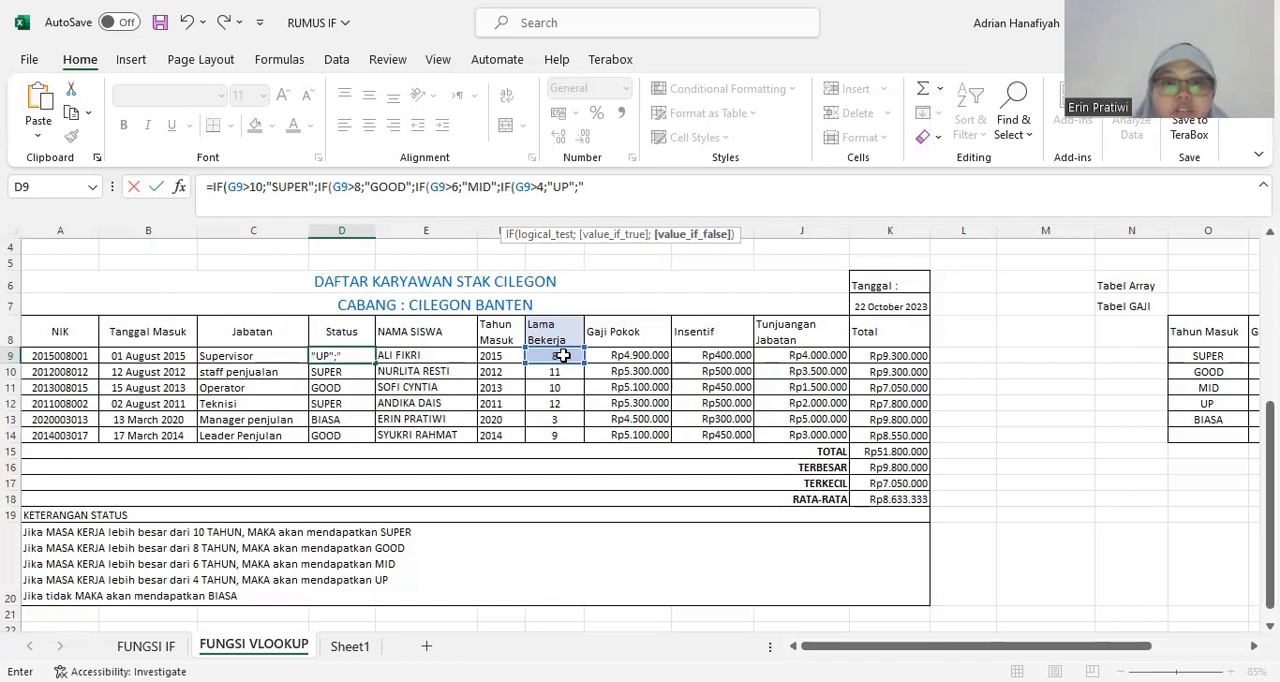
text(BIA)
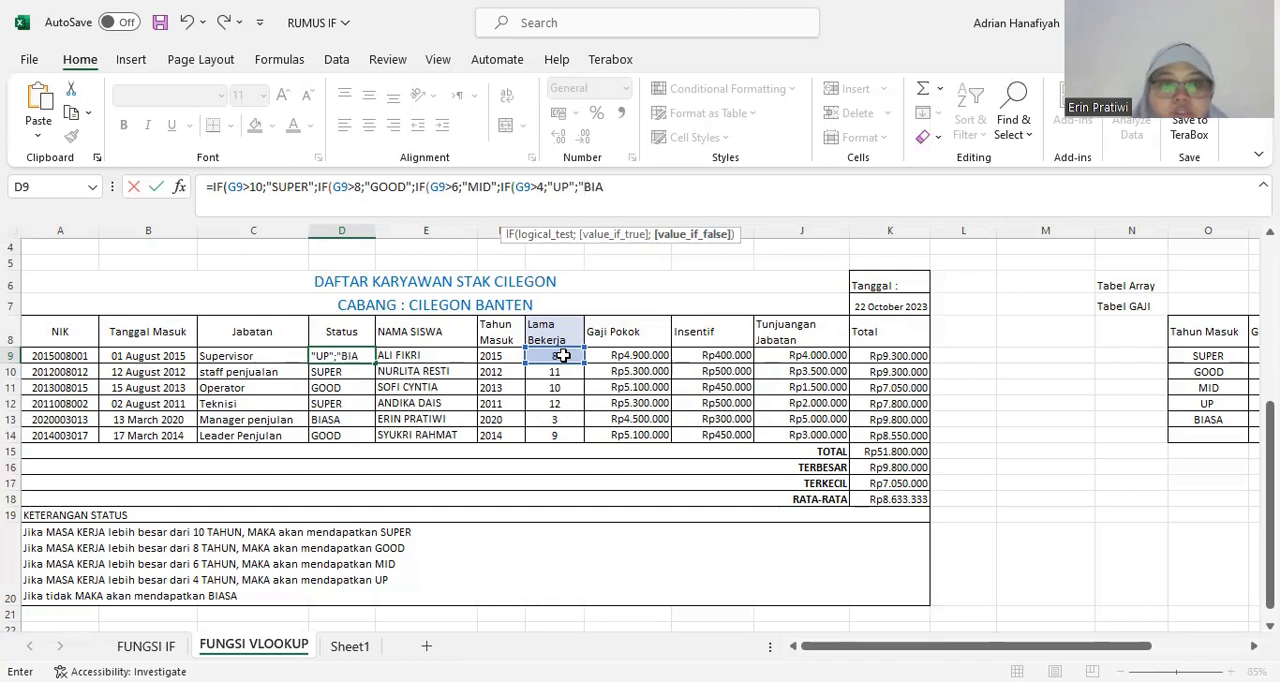
text(SA)
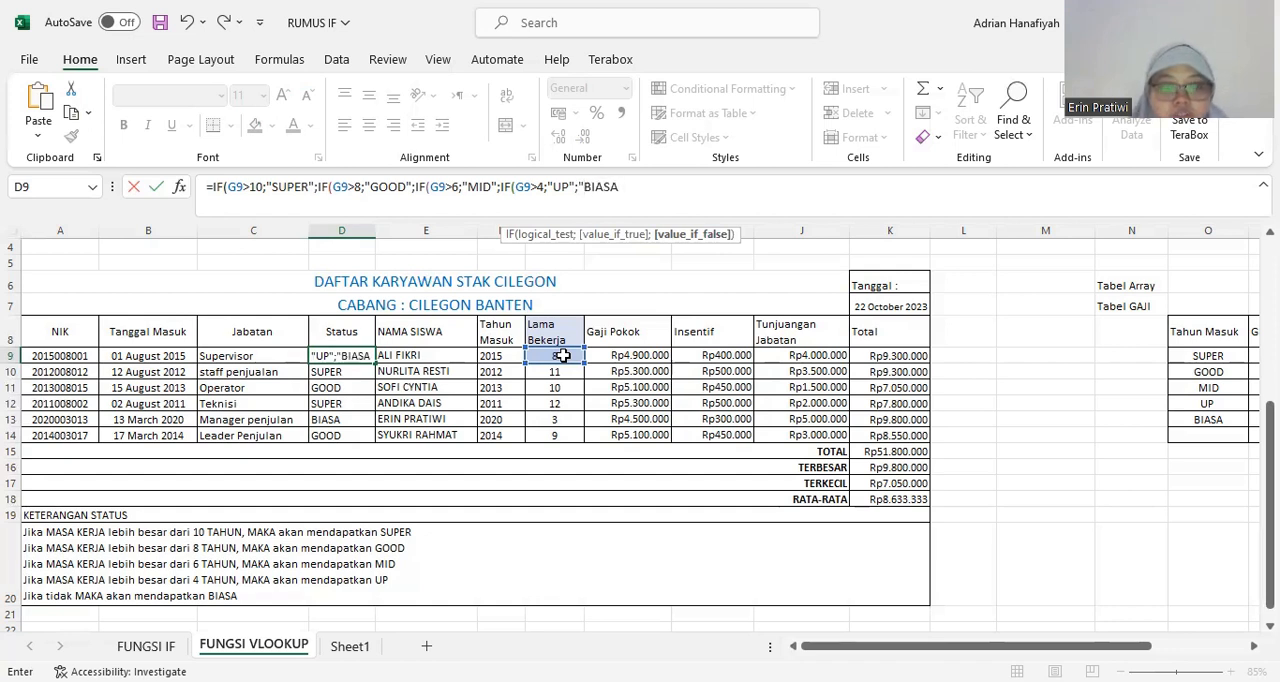
text(")
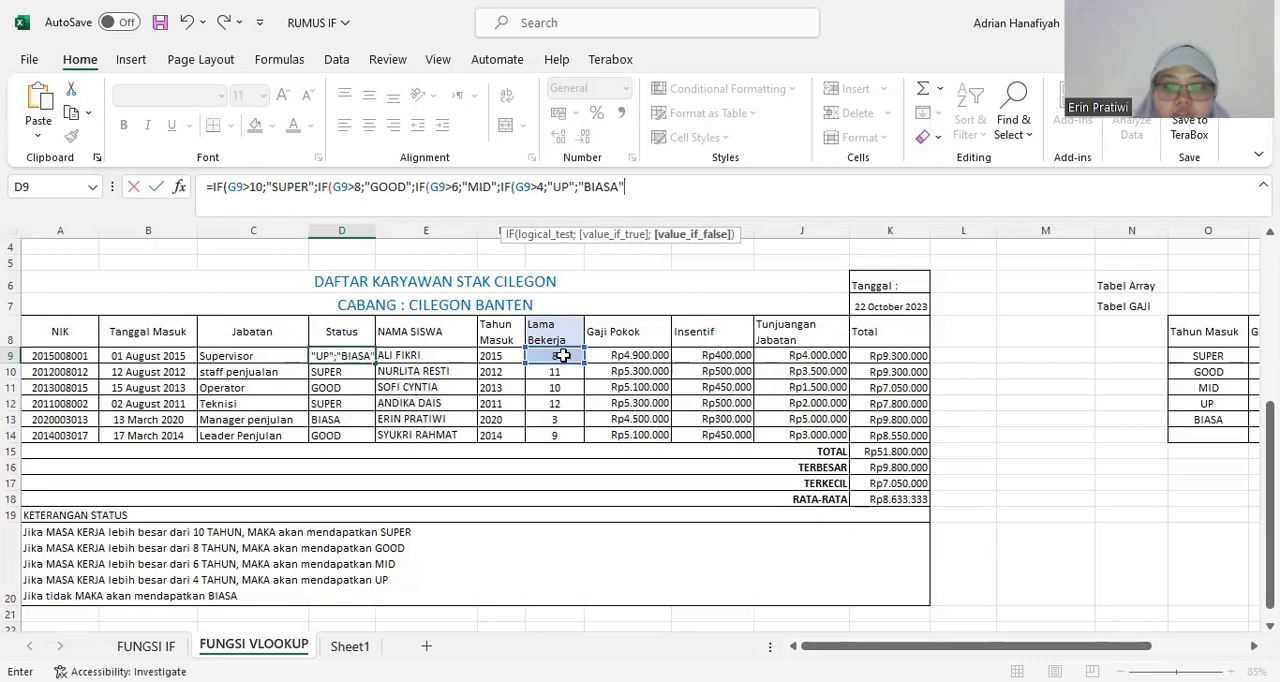
text())
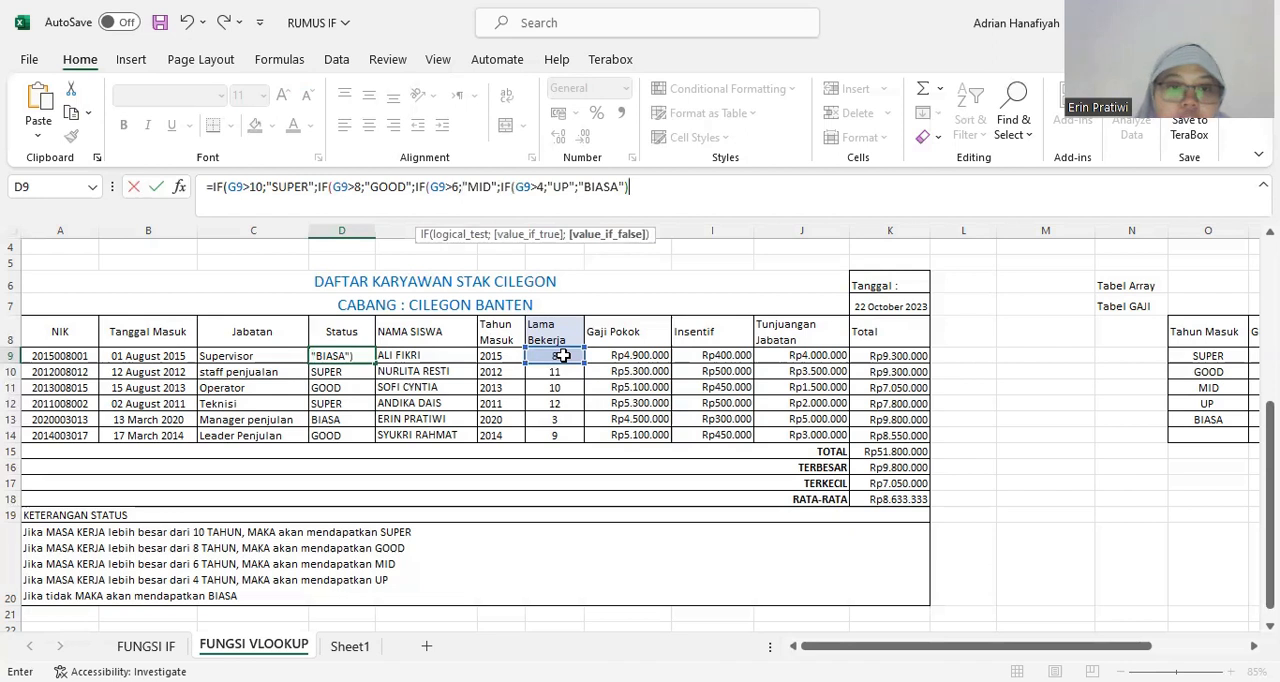
text())
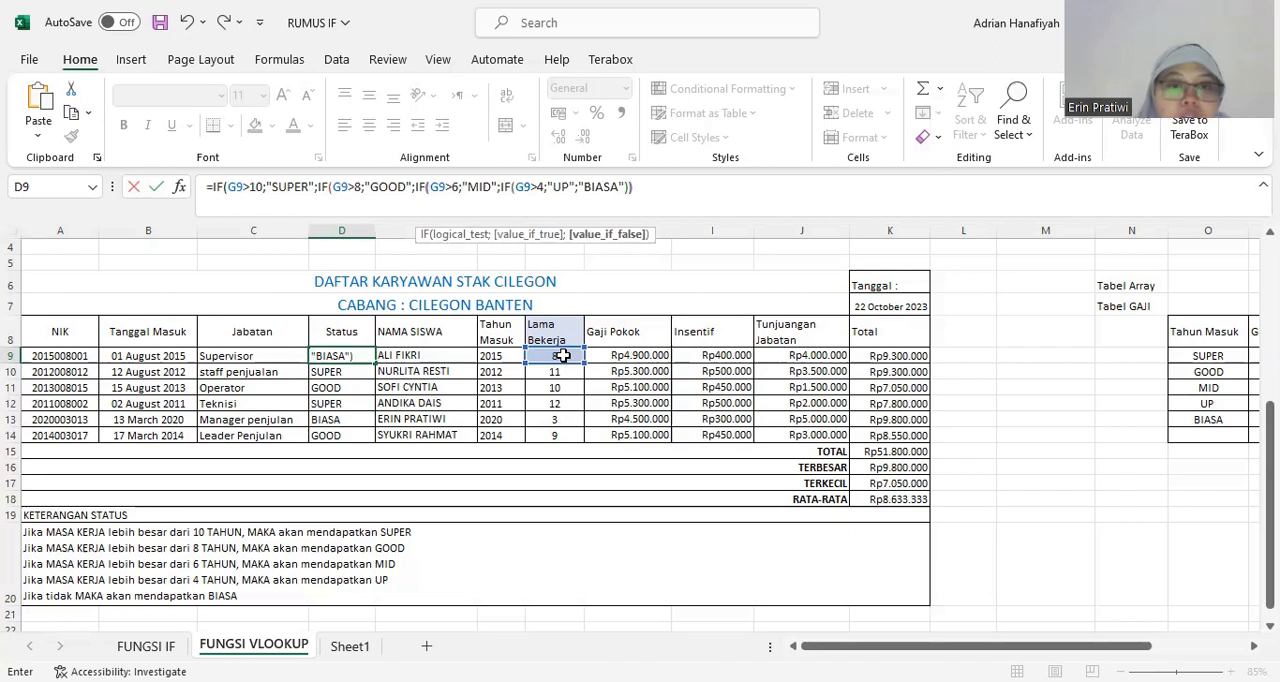
text())
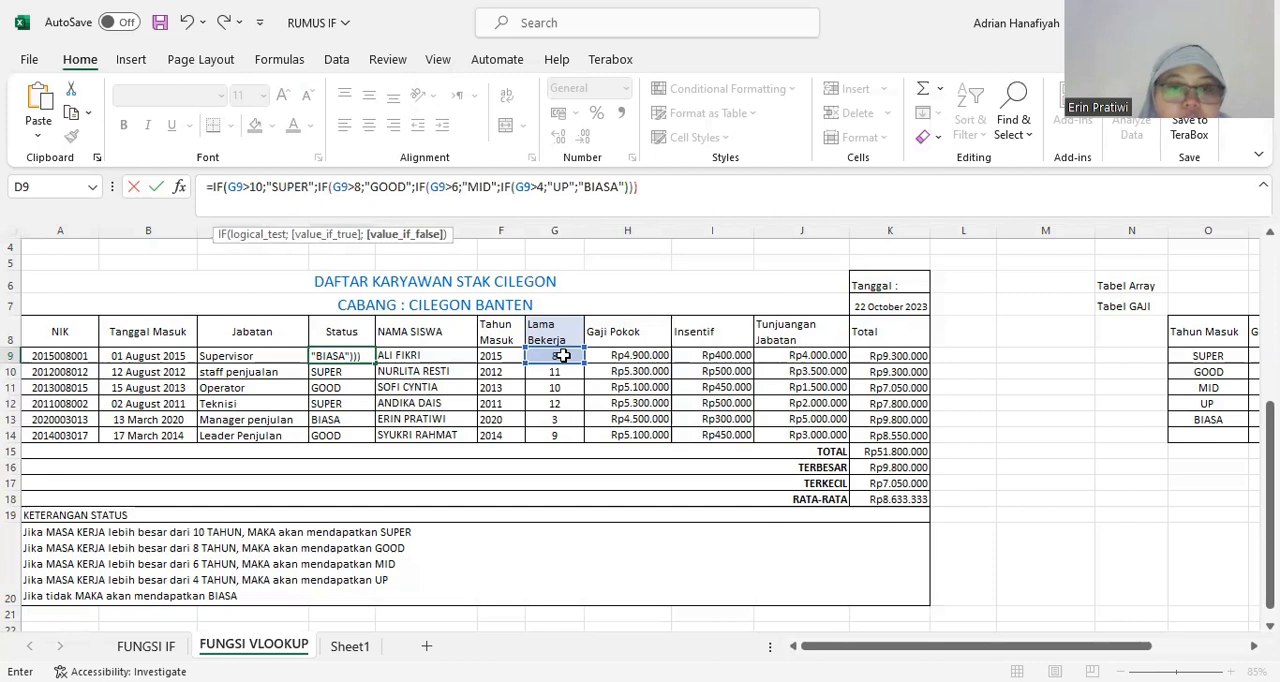
text())
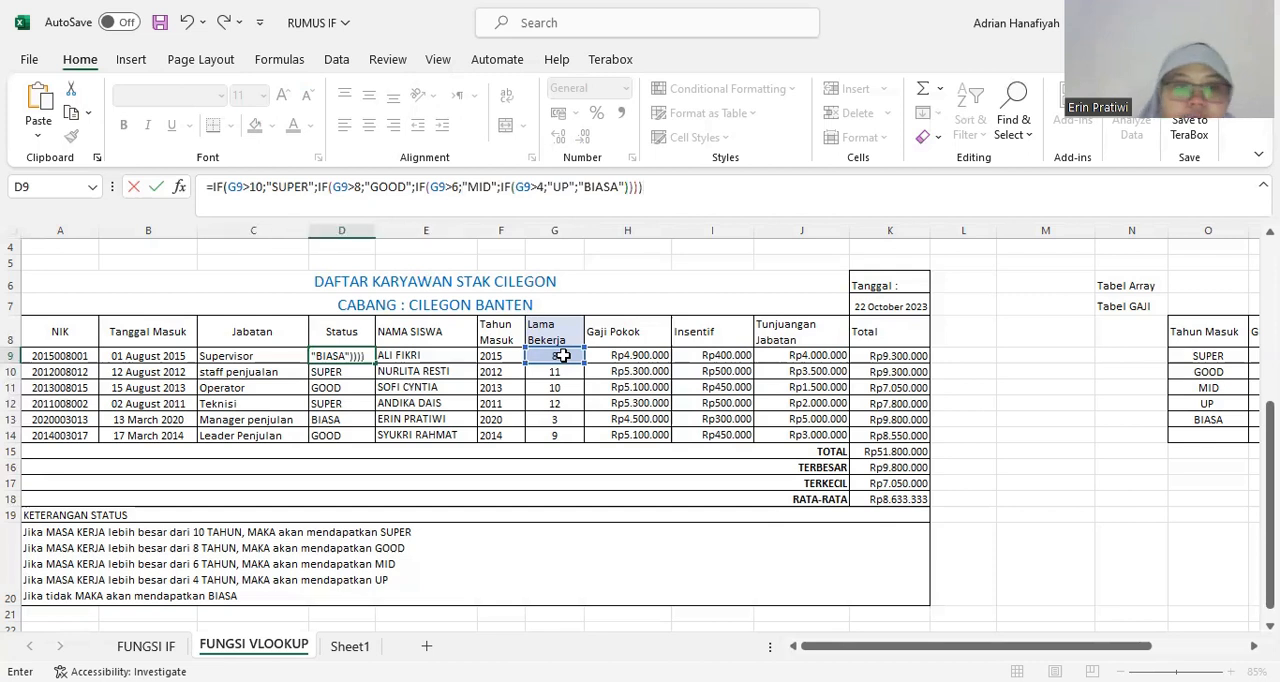
Finish the D9 formula with "BIASA" as the last value if false and four closing parentheses, and commit it.
key(Return)
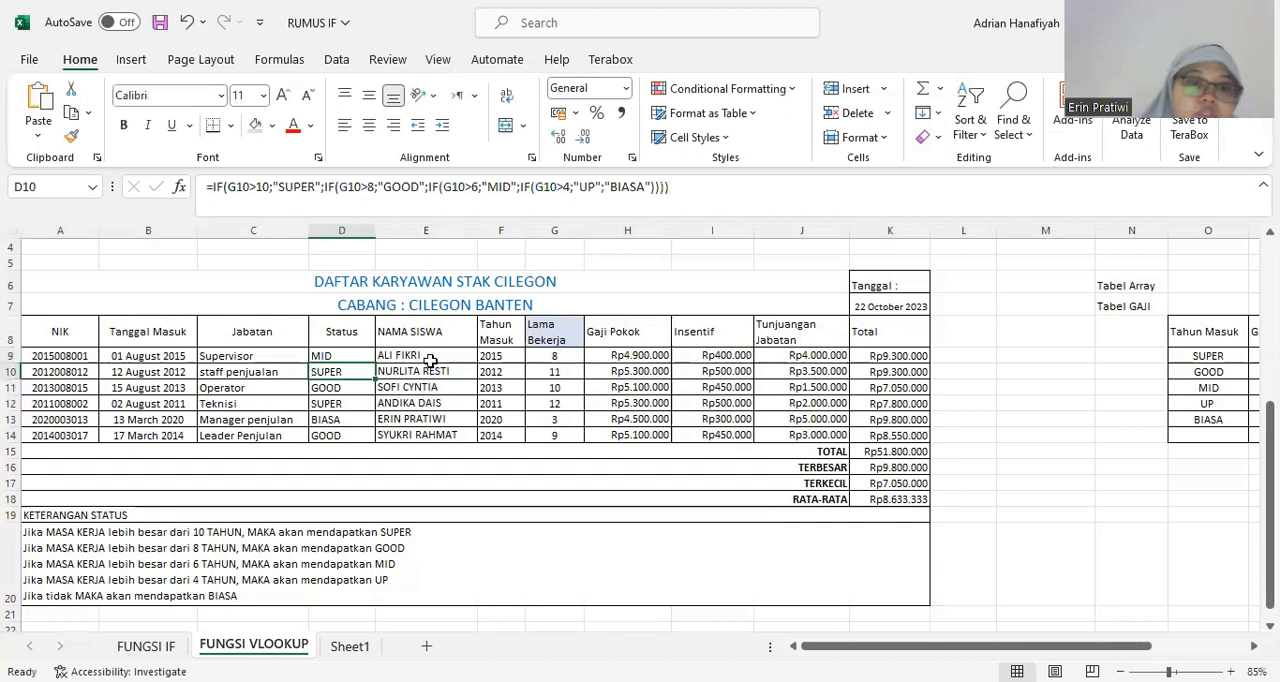
Clear the old Status formulas in D10:D14 and fill the D9 formula down through D14.
drag(342, 371, 342, 436)
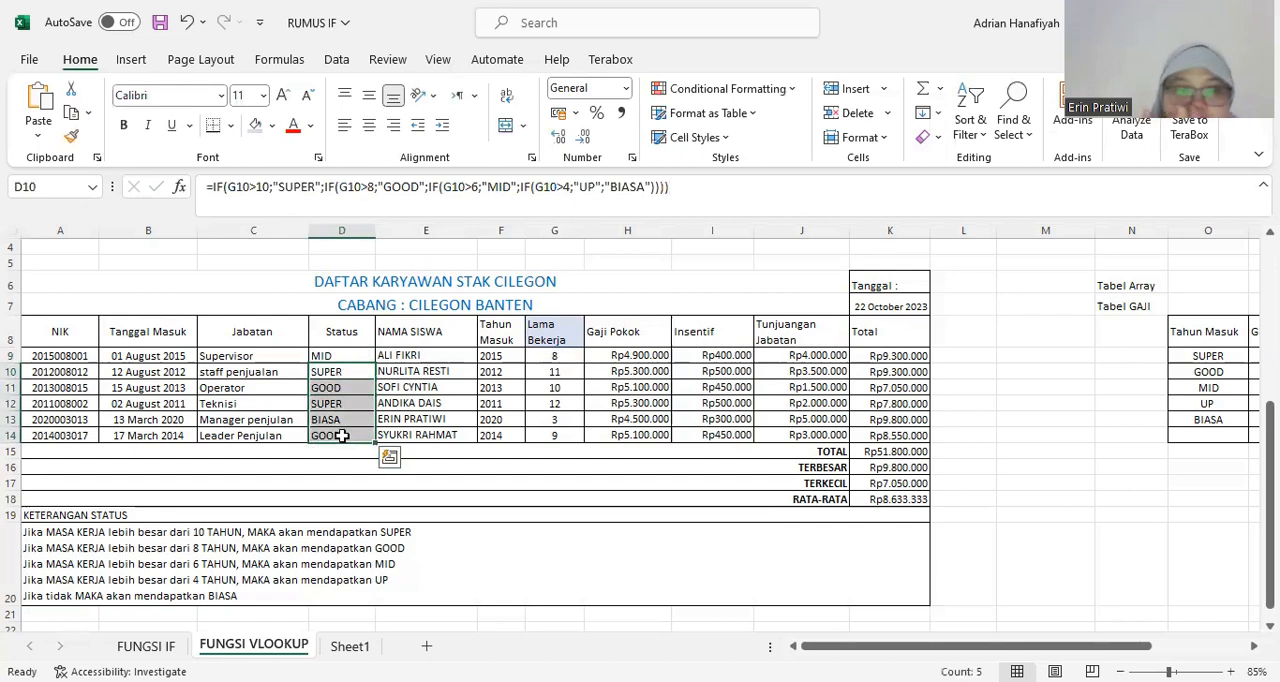
key(Delete)
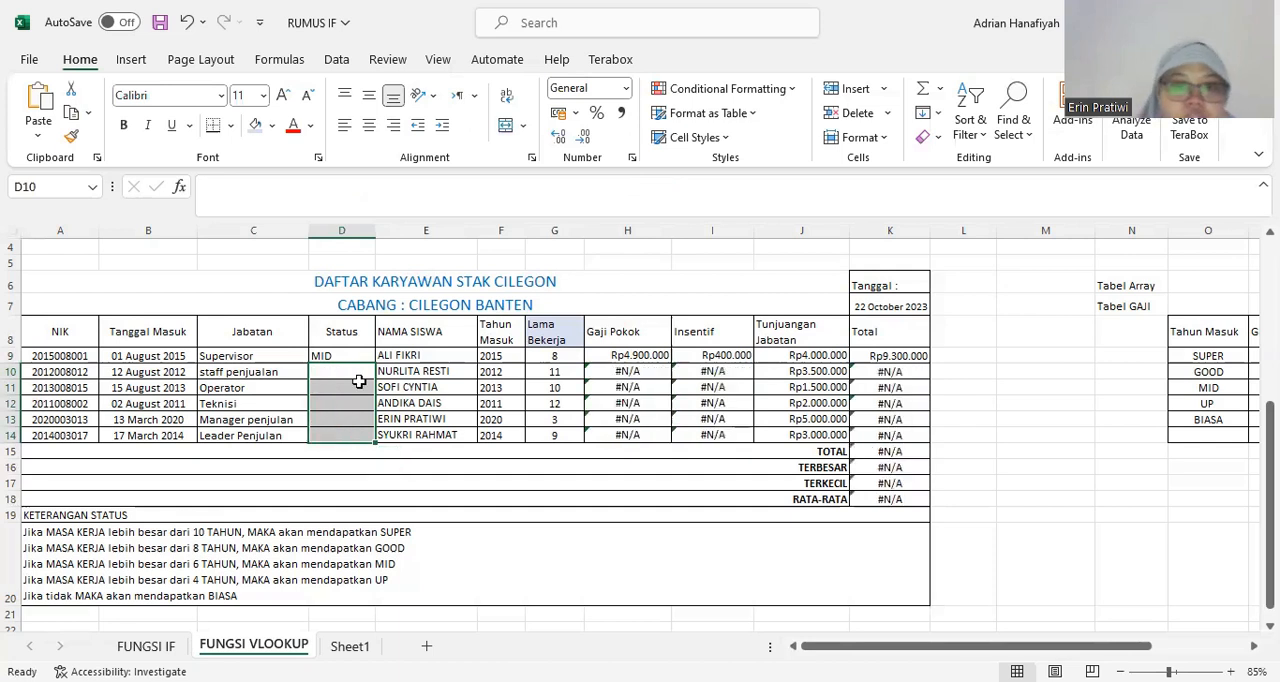
click(562, 356)
click(352, 357)
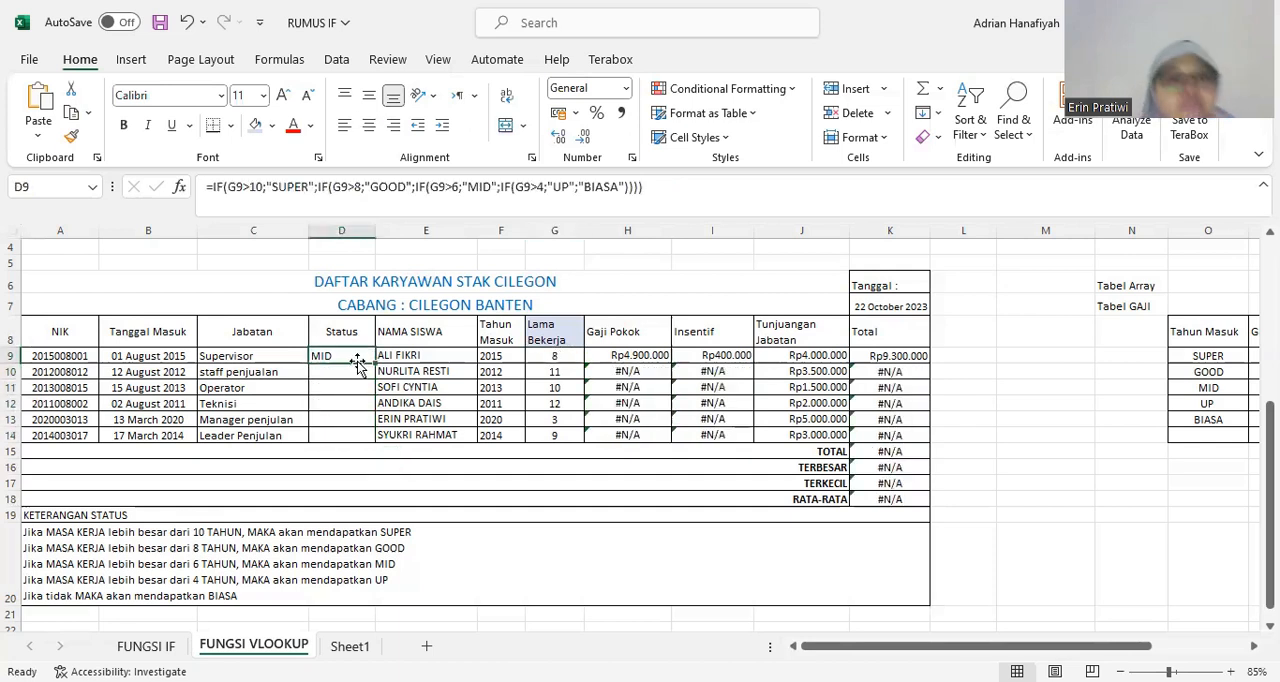
drag(378, 364, 428, 386)
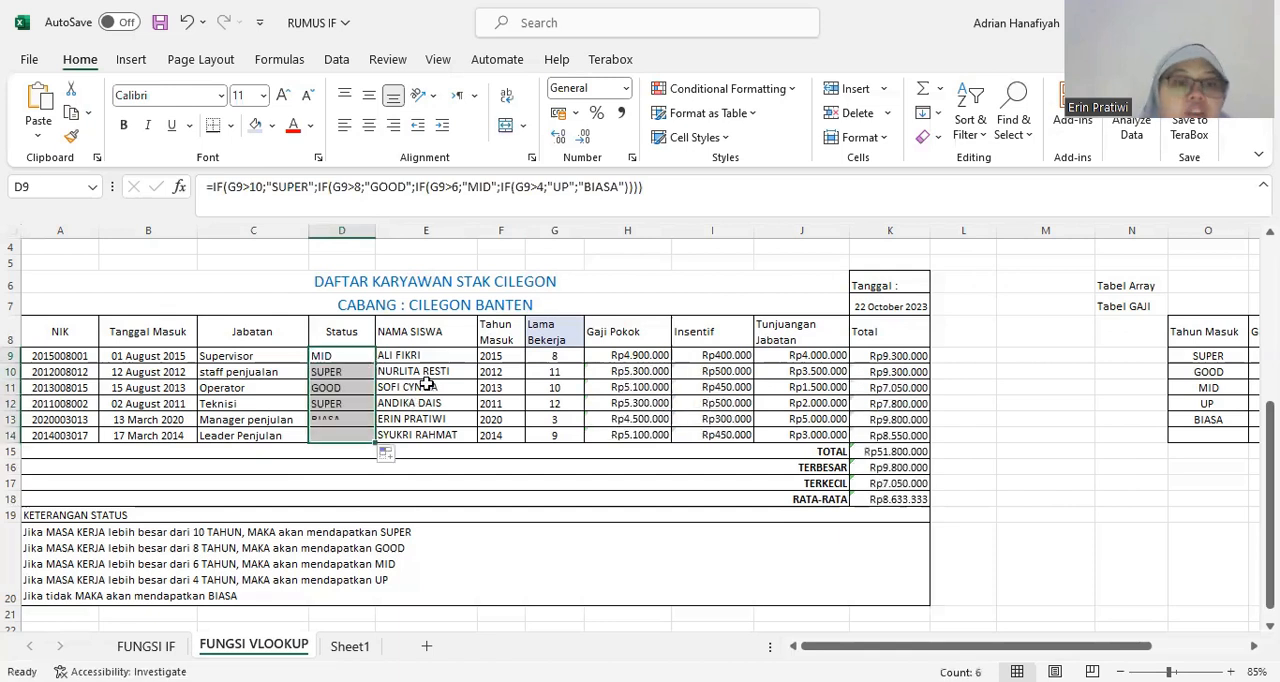
Check the KETERANGAN STATUS rules below the table against the Lama Bekerja values and the Status formula in D9.
click(128, 568)
click(38, 514)
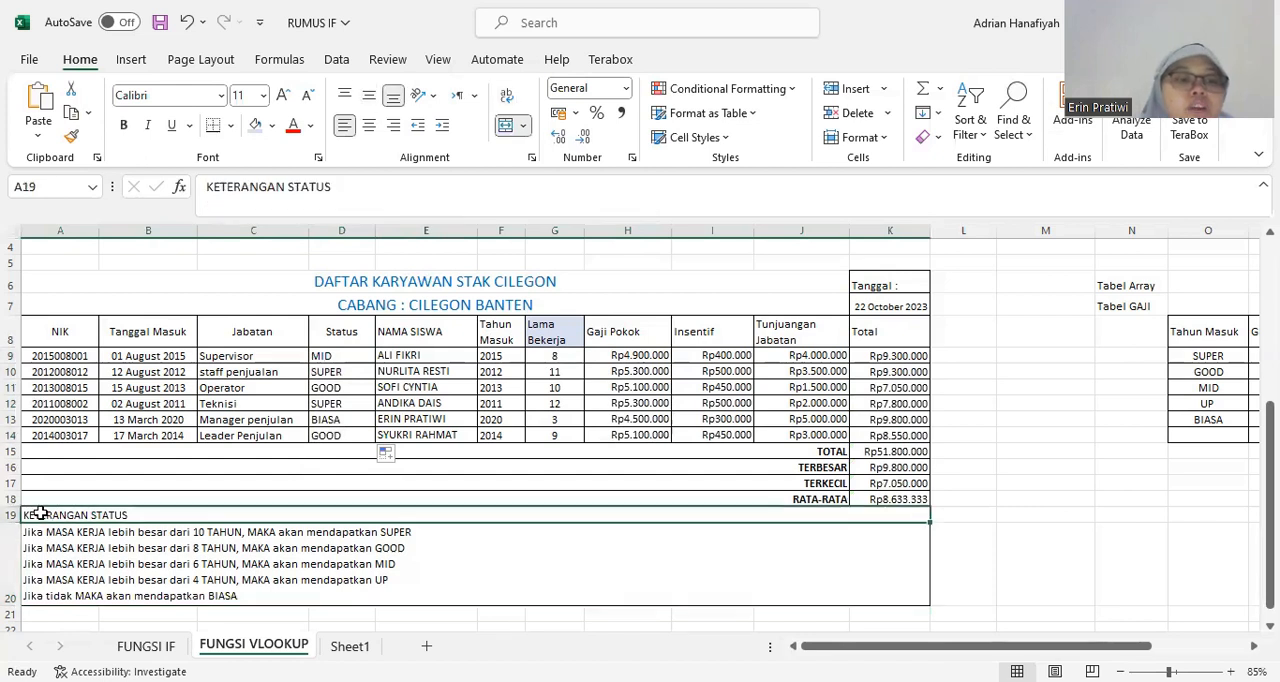
click(76, 535)
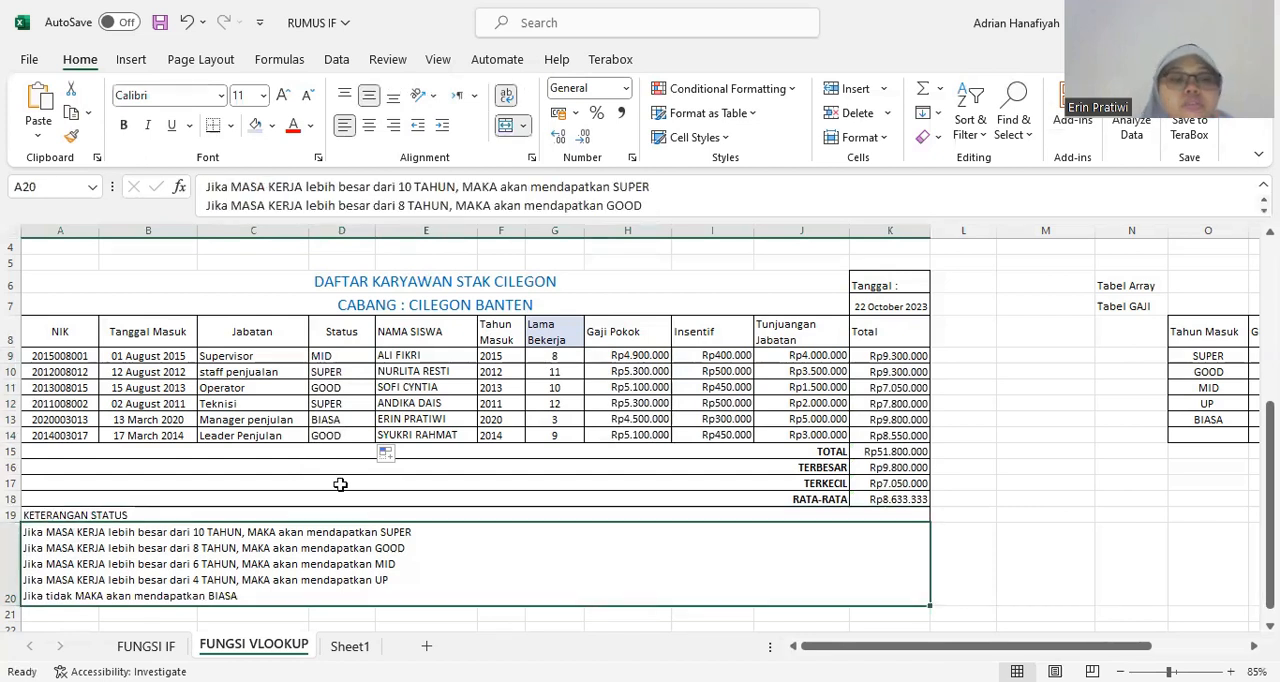
click(544, 374)
click(330, 355)
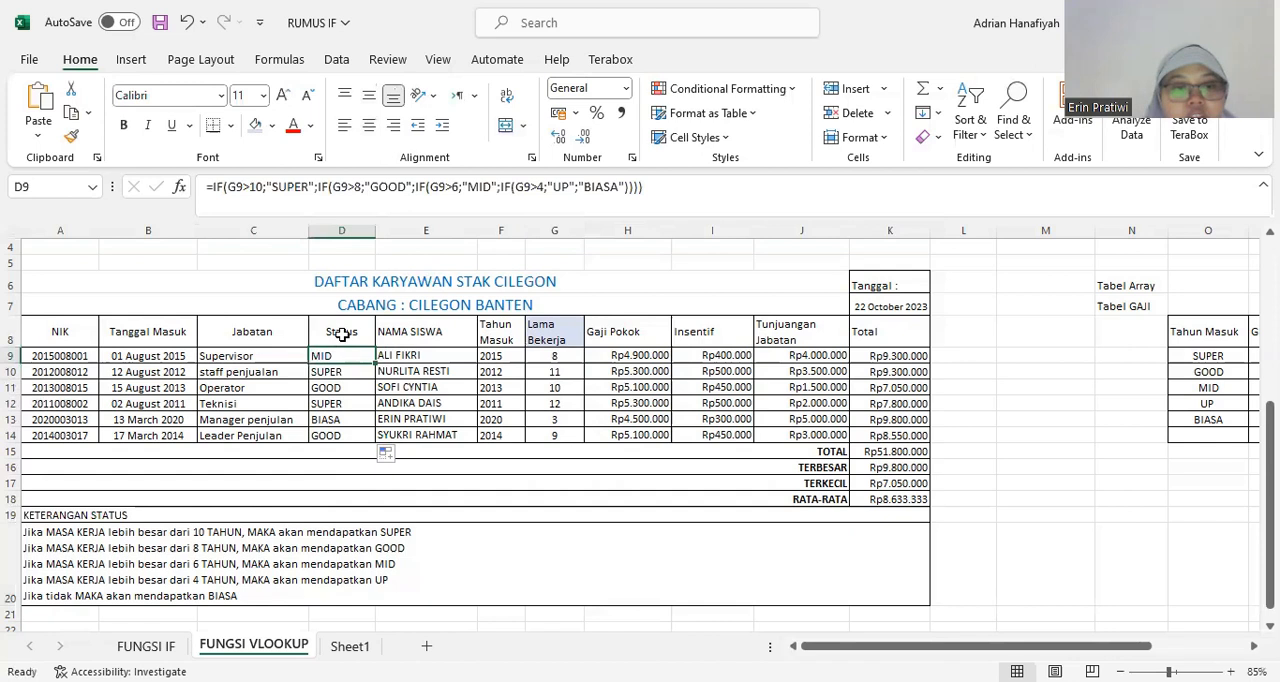
Fill the Status header cell D8 with light green.
click(340, 334)
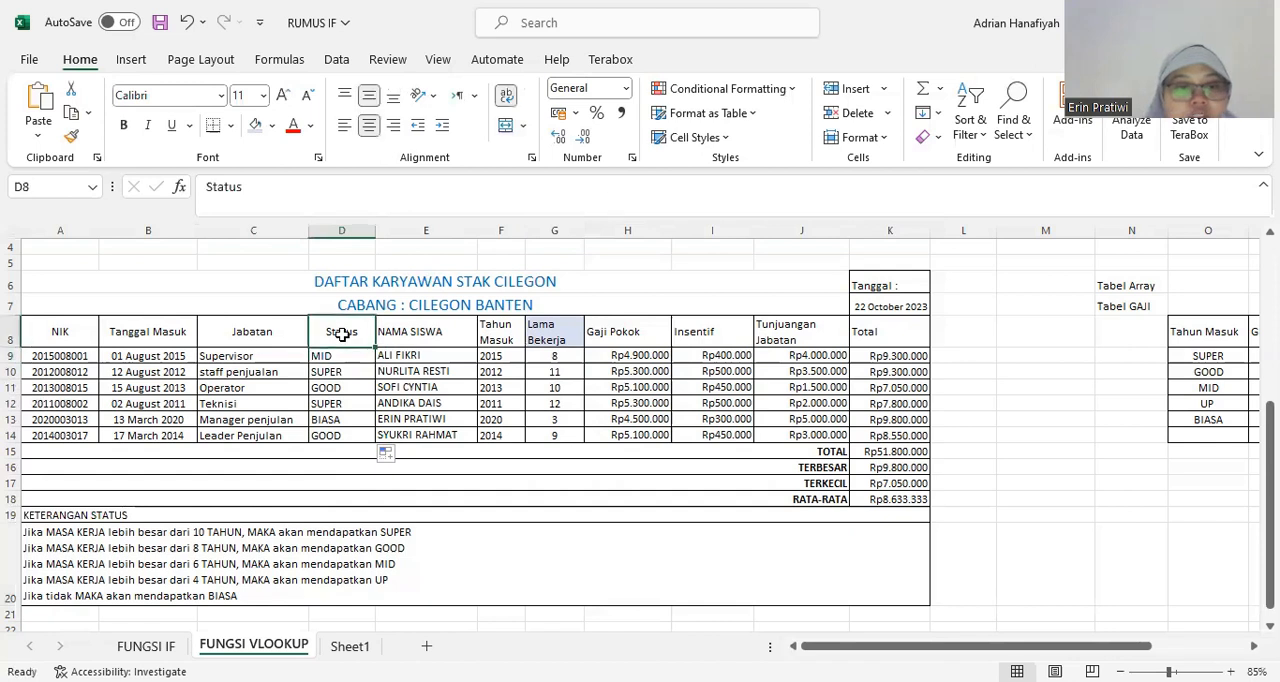
click(272, 126)
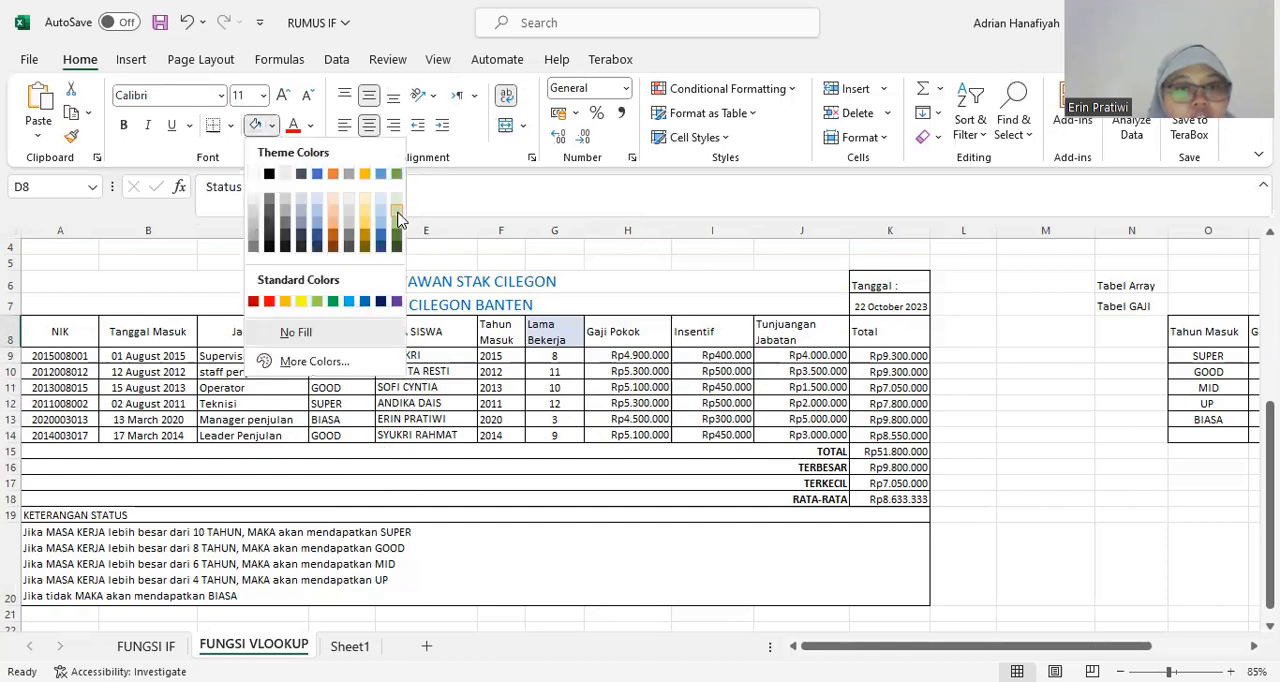
click(397, 219)
Fill the Gaji Pokok header cell H8 with light orange.
click(620, 403)
click(640, 352)
click(638, 338)
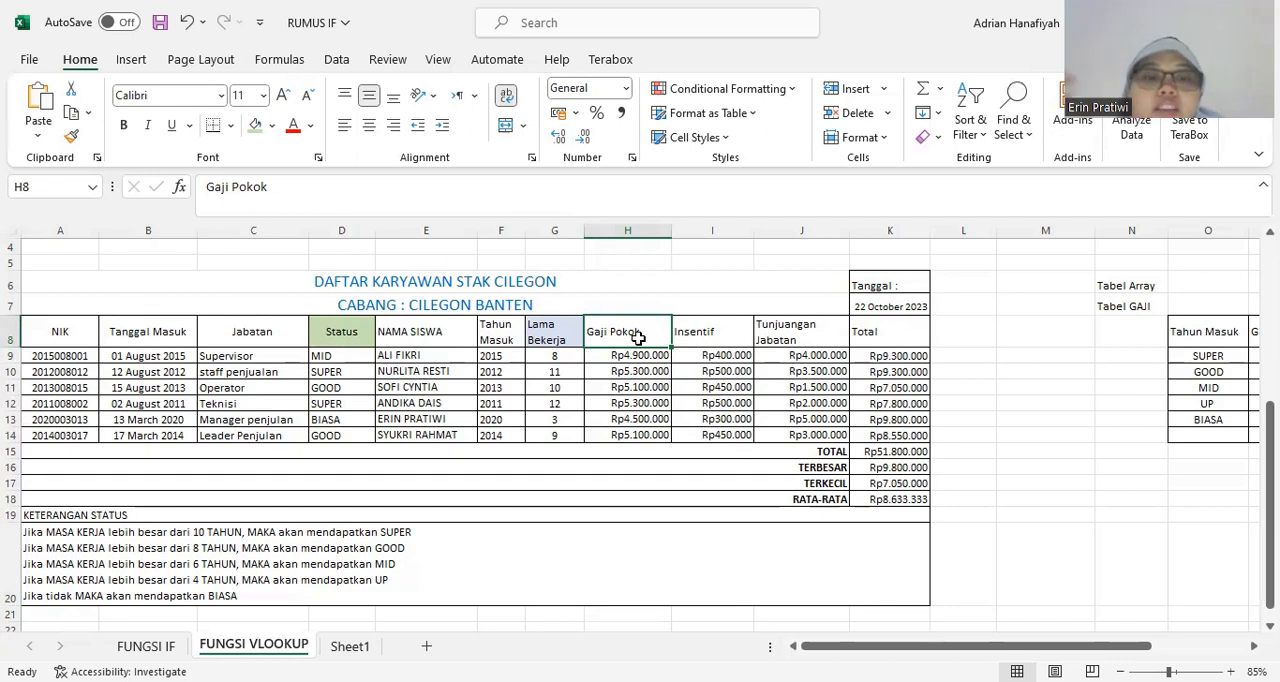
click(271, 128)
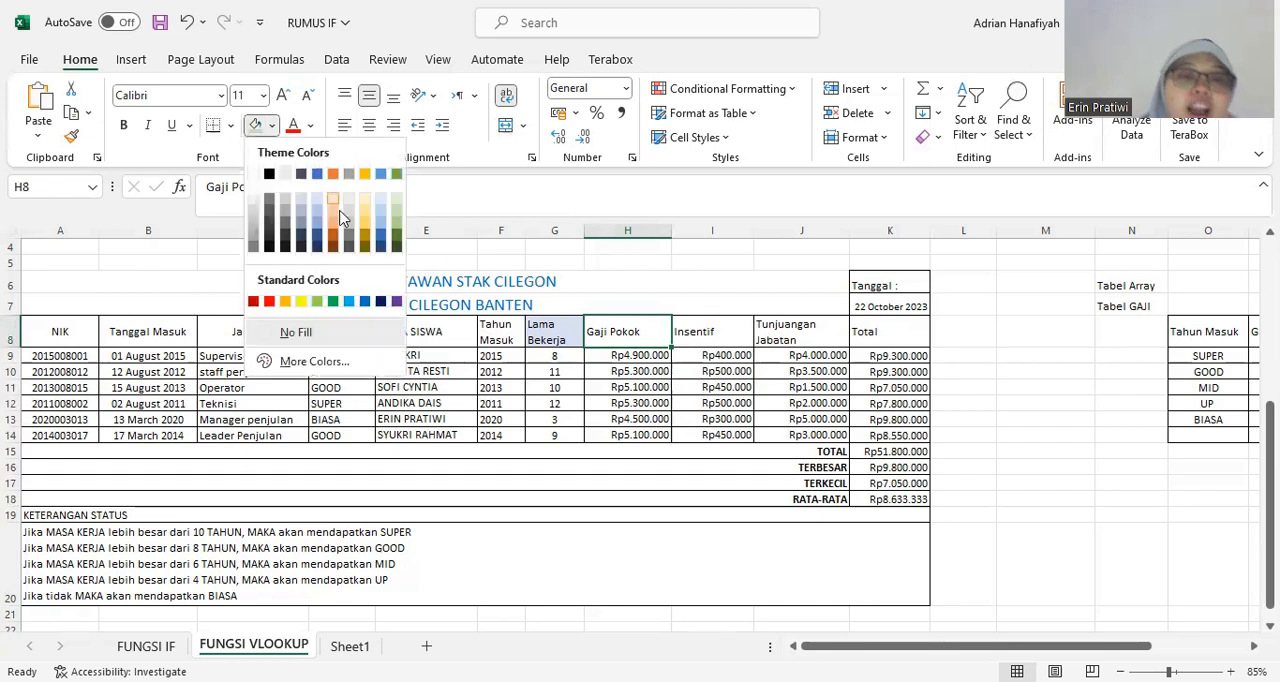
click(338, 220)
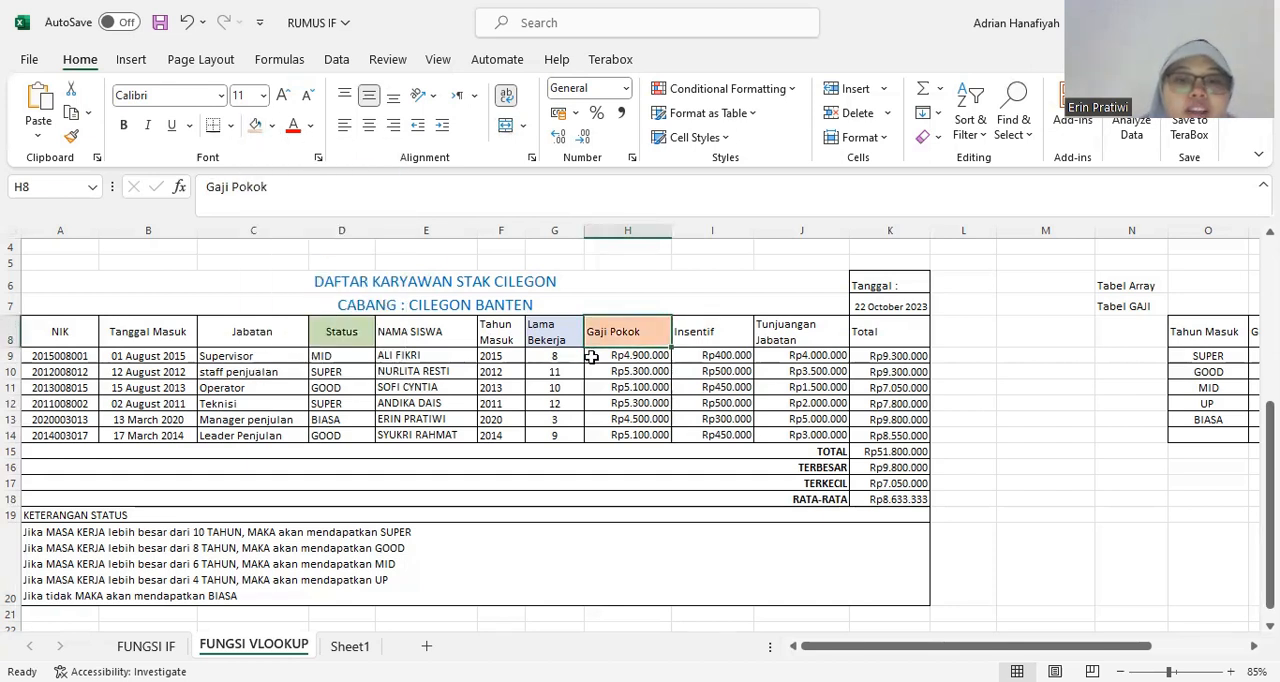
Narrow the empty columns L, M and N between the salary table and the Tabel GAJI lookup table.
click(608, 356)
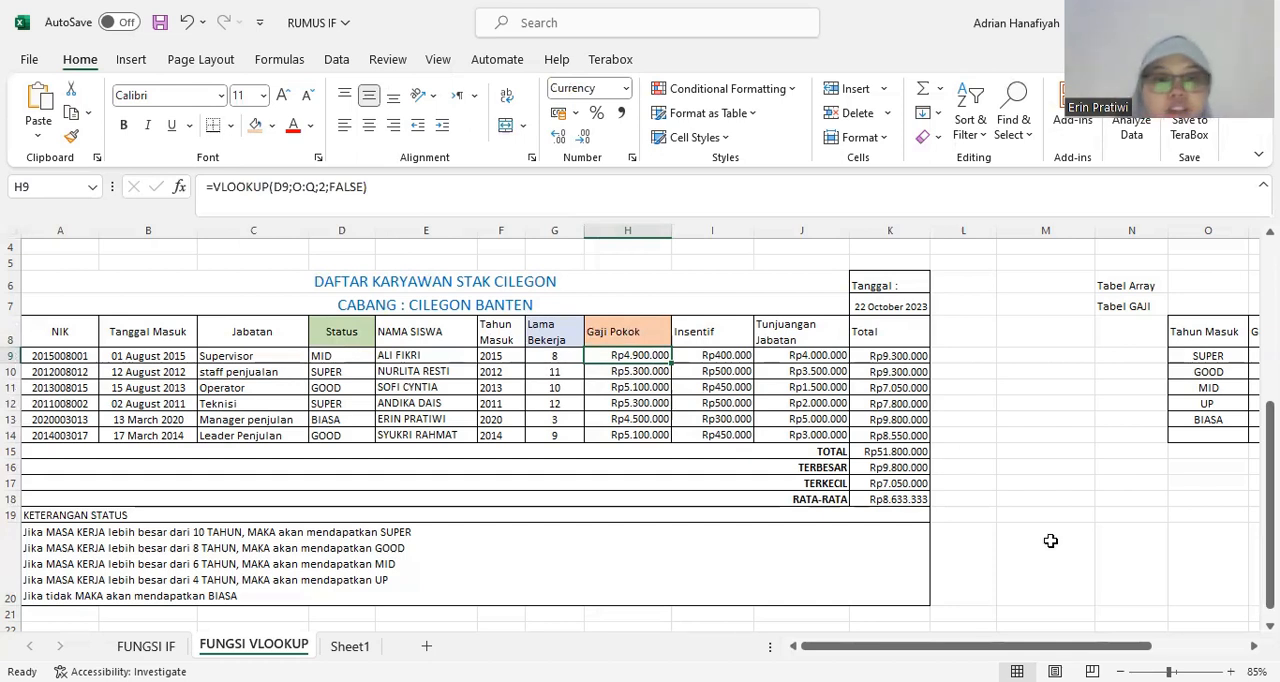
drag(1078, 645, 1175, 641)
drag(700, 226, 648, 219)
right_click(649, 227)
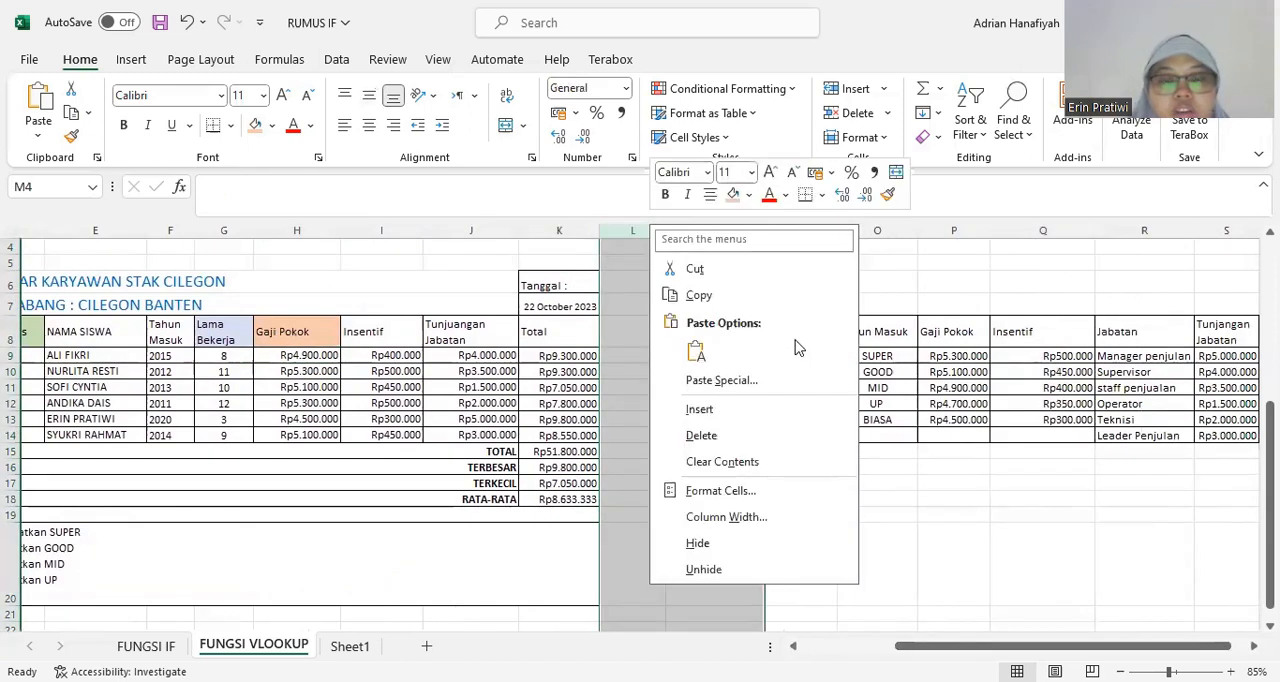
key(Escape)
drag(657, 231, 636, 231)
drag(745, 230, 663, 232)
click(778, 483)
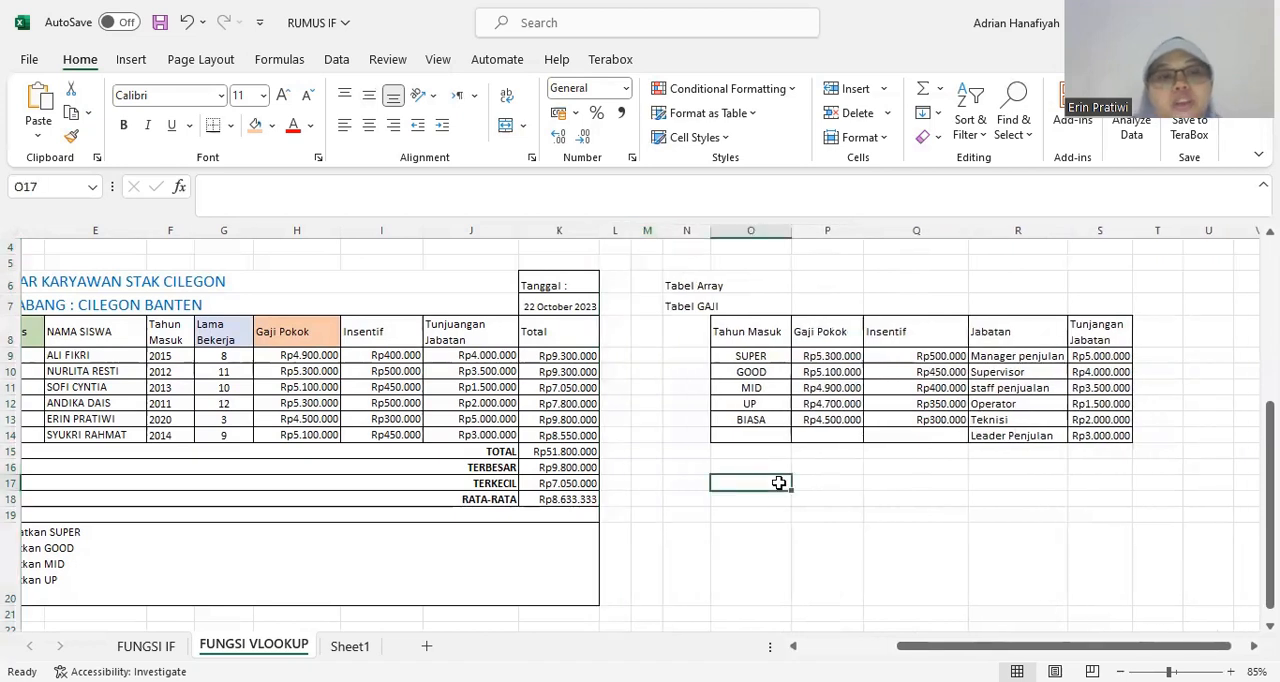
Clear the Gaji Pokok formulas from H9:H14 in the employee salary table.
click(287, 334)
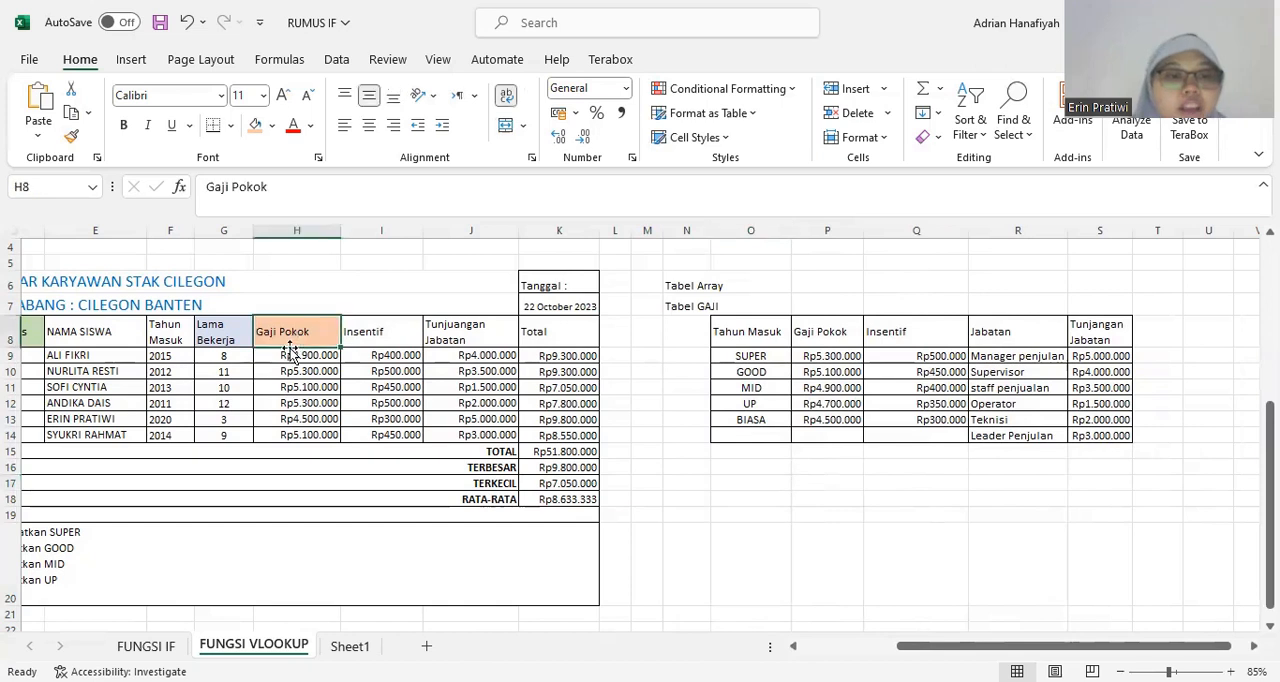
click(286, 356)
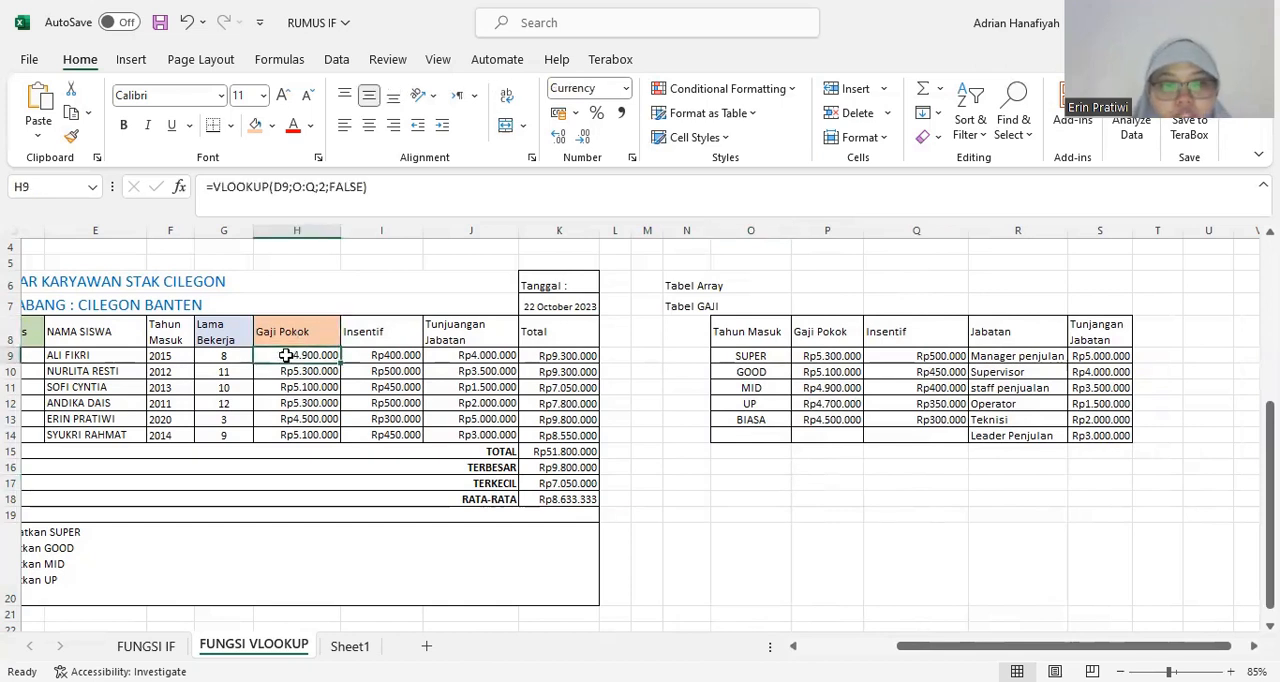
key(Delete)
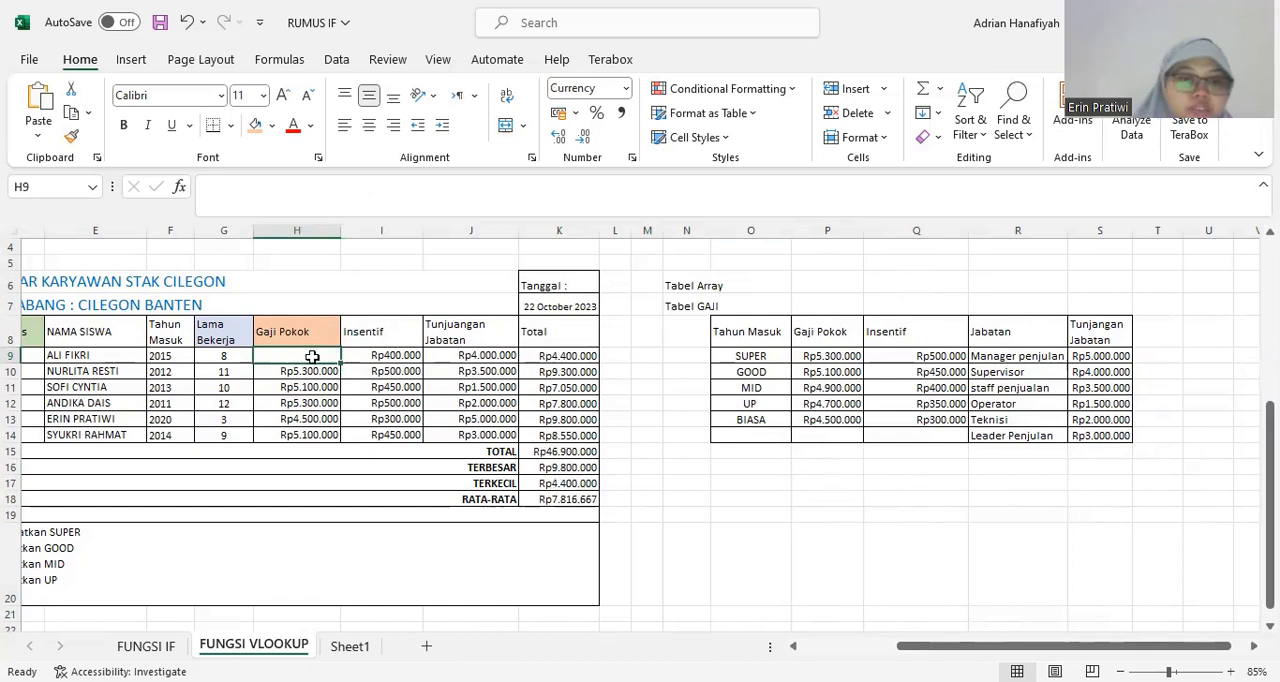
drag(311, 360, 297, 430)
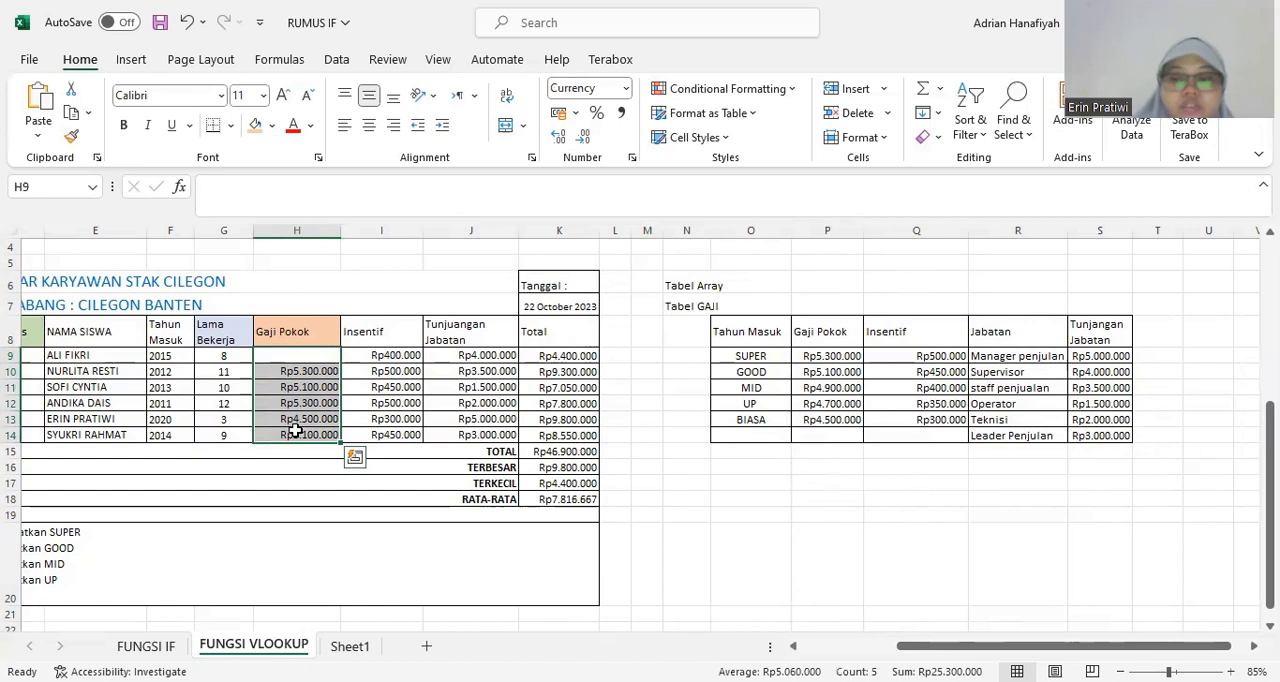
key(Delete)
click(348, 357)
click(302, 362)
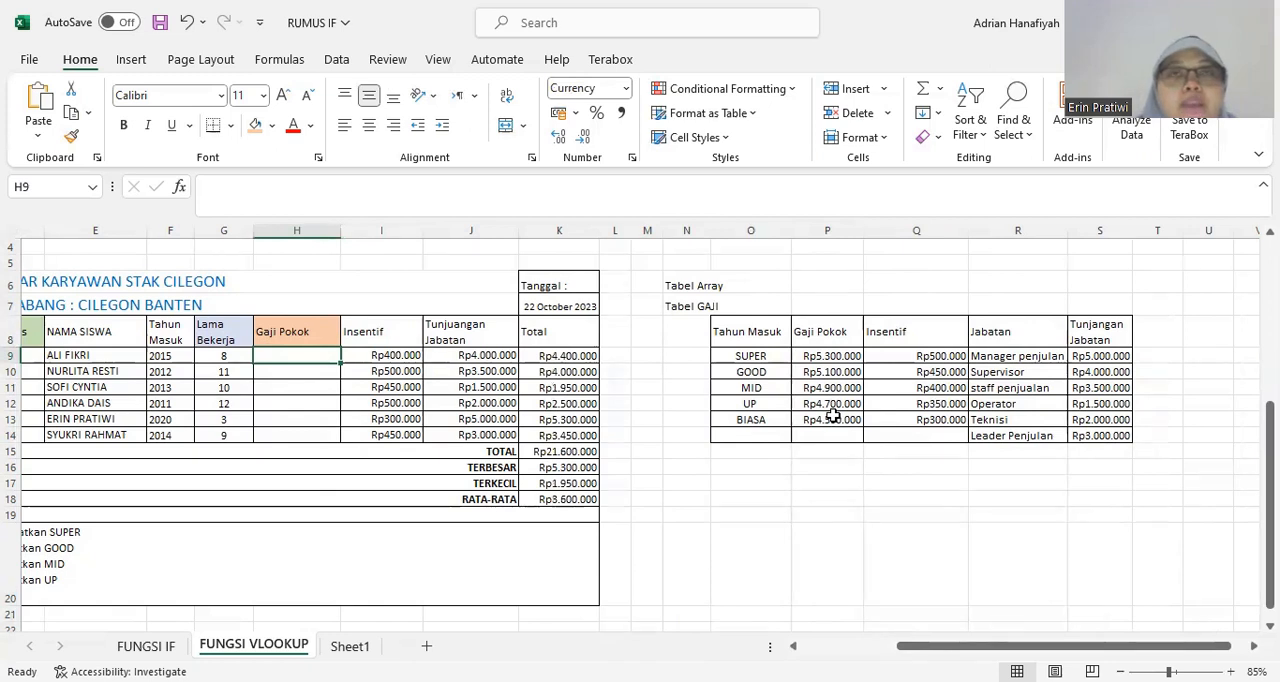
Examine how the status names pair with the Gaji Pokok amounts in Tabel GAJI and the Status column of the salary table.
click(750, 356)
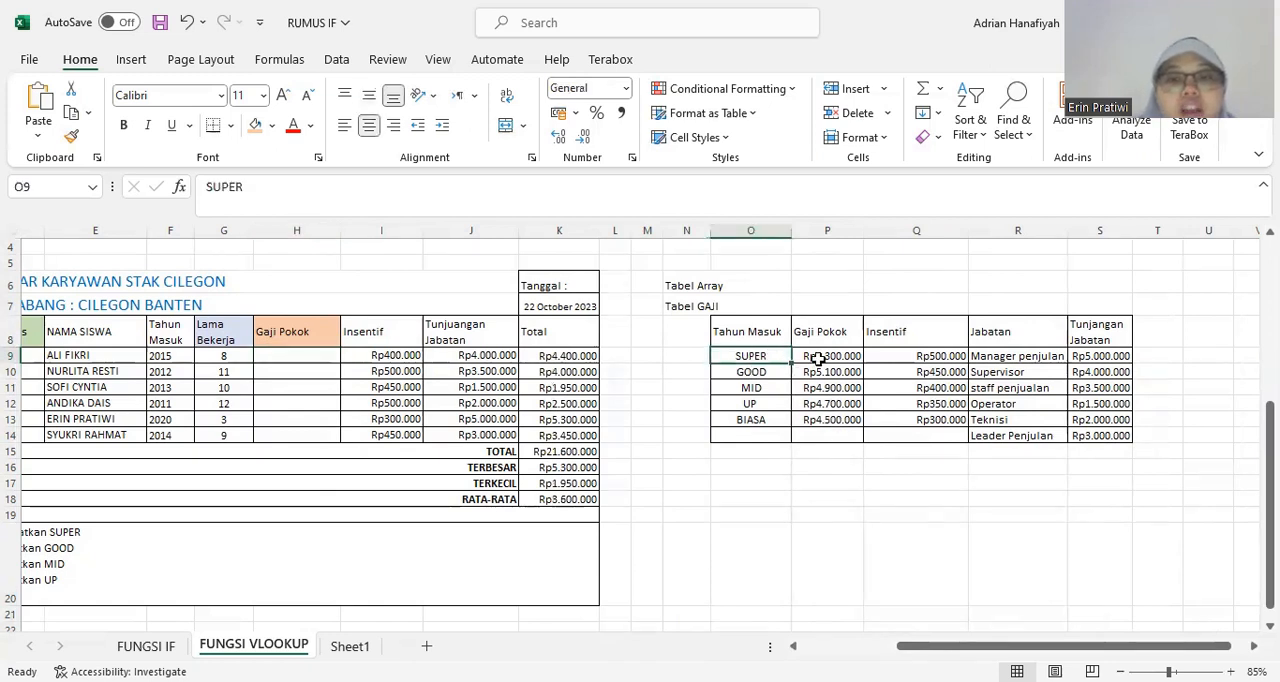
click(832, 361)
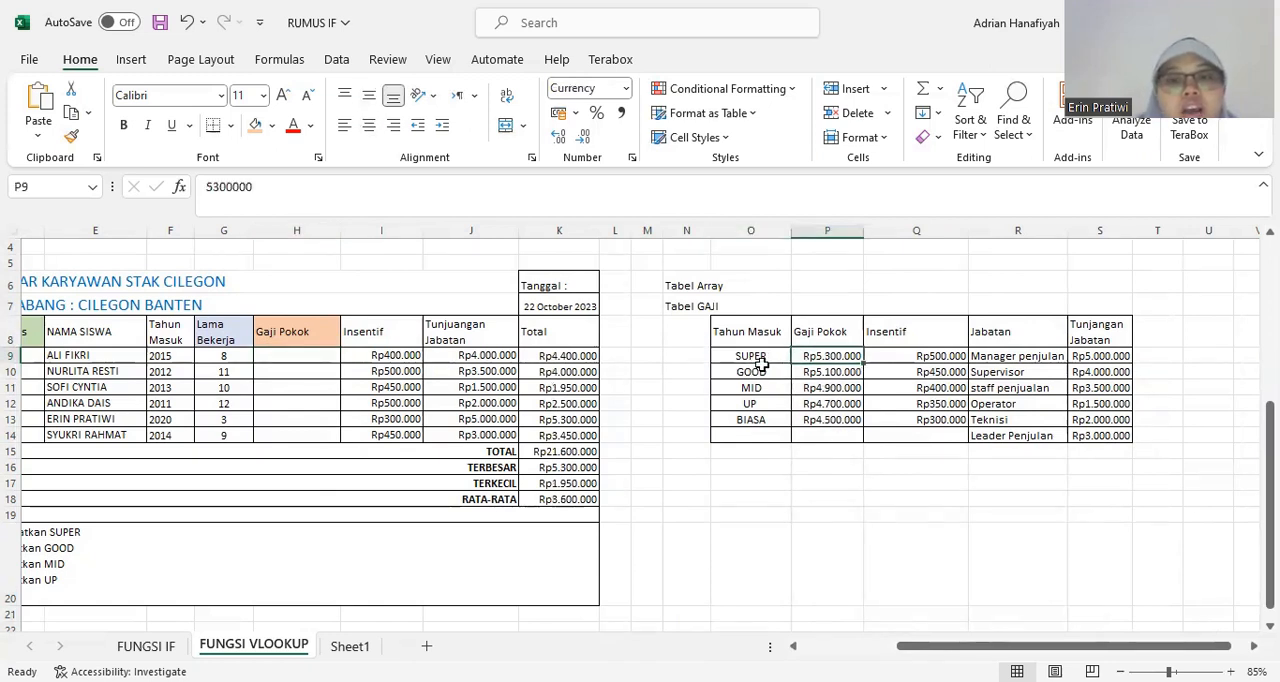
click(793, 647)
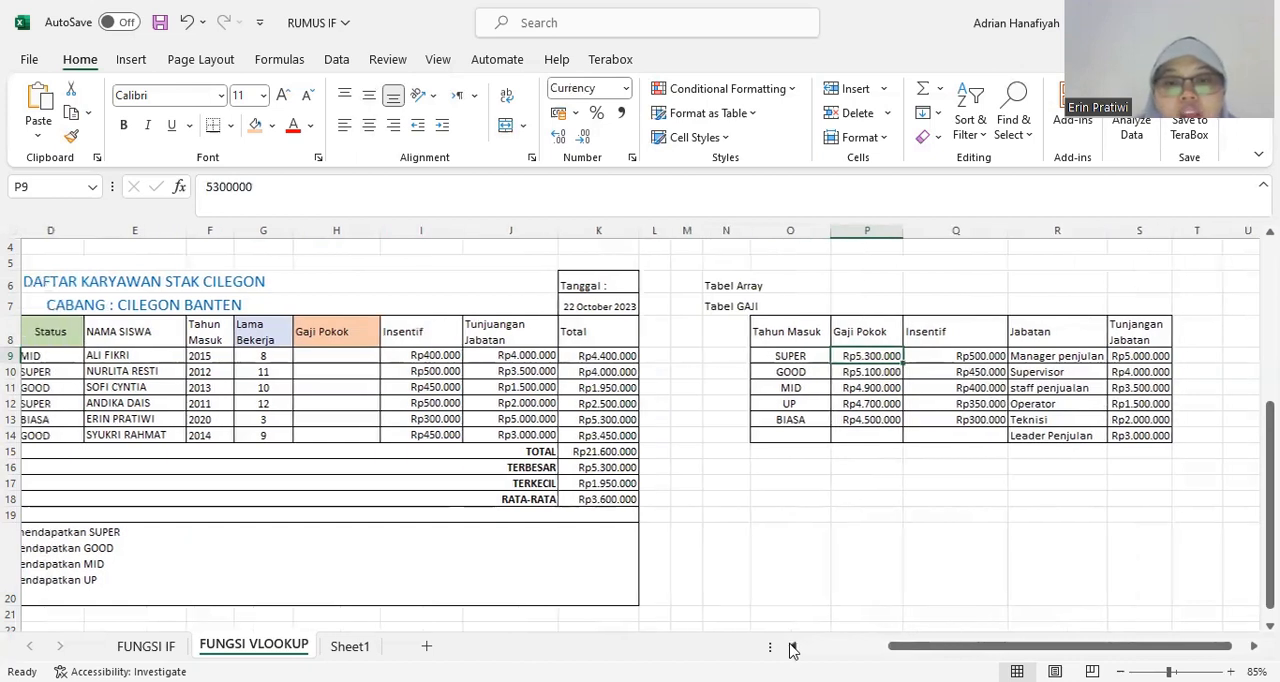
click(792, 371)
click(897, 355)
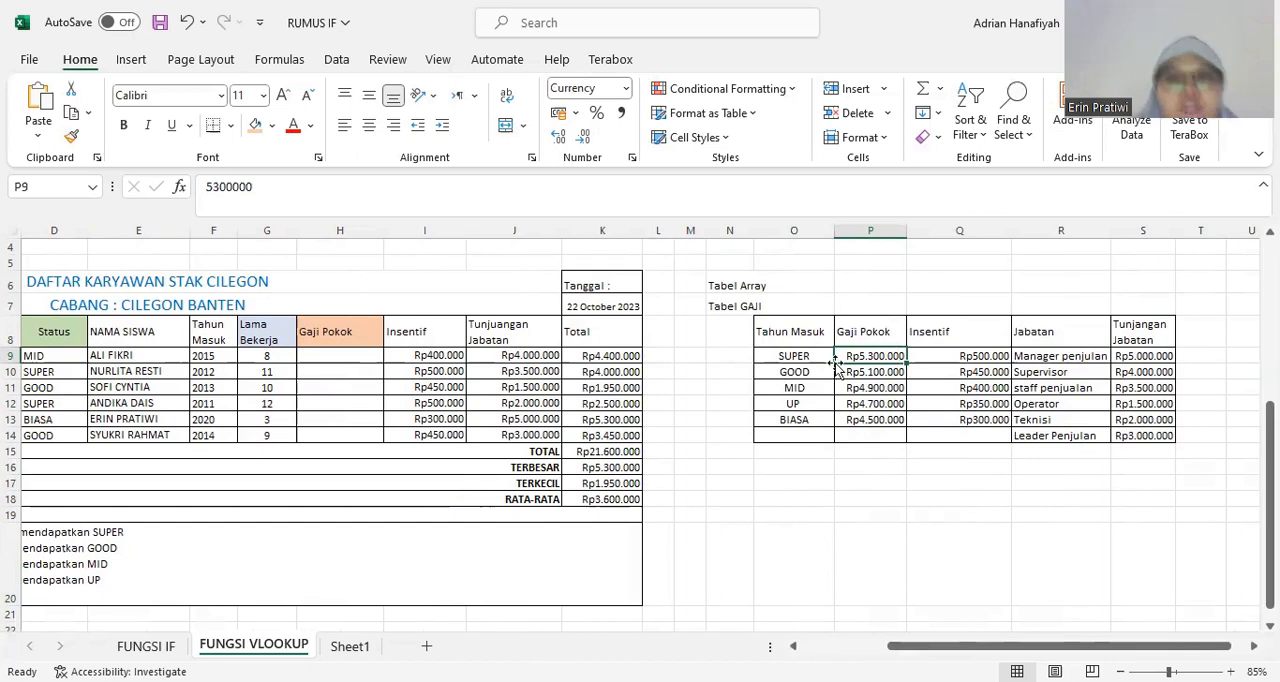
click(395, 383)
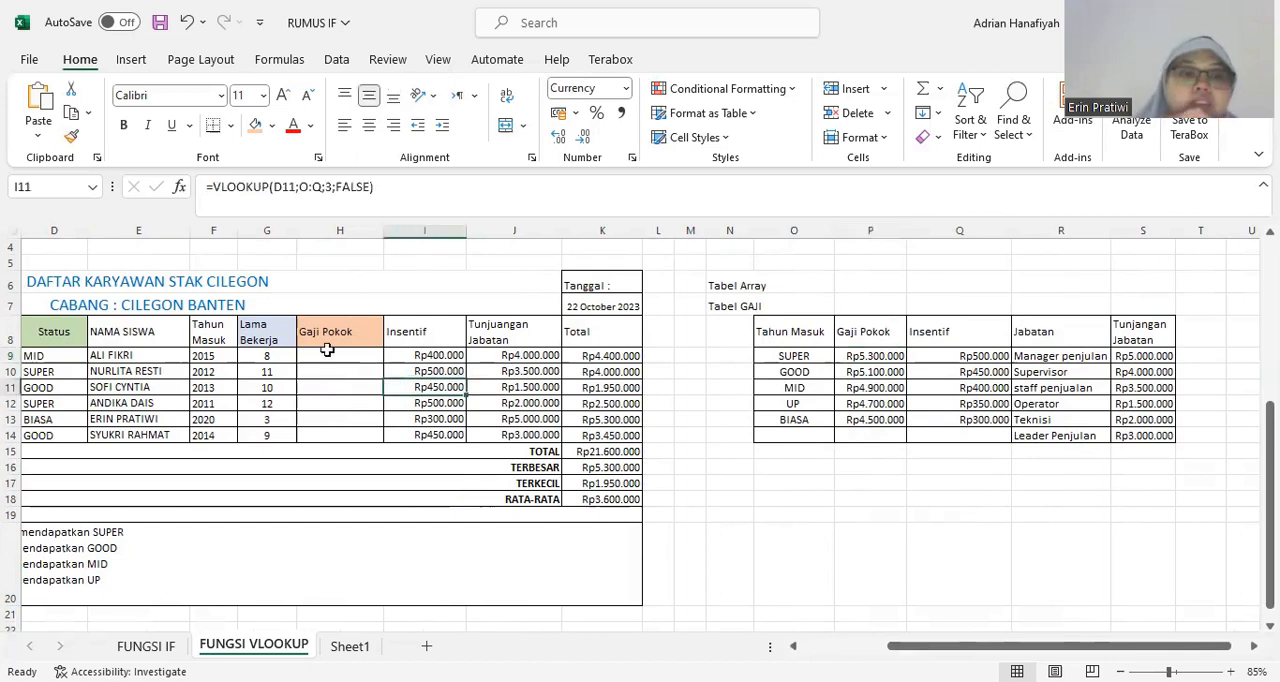
click(336, 356)
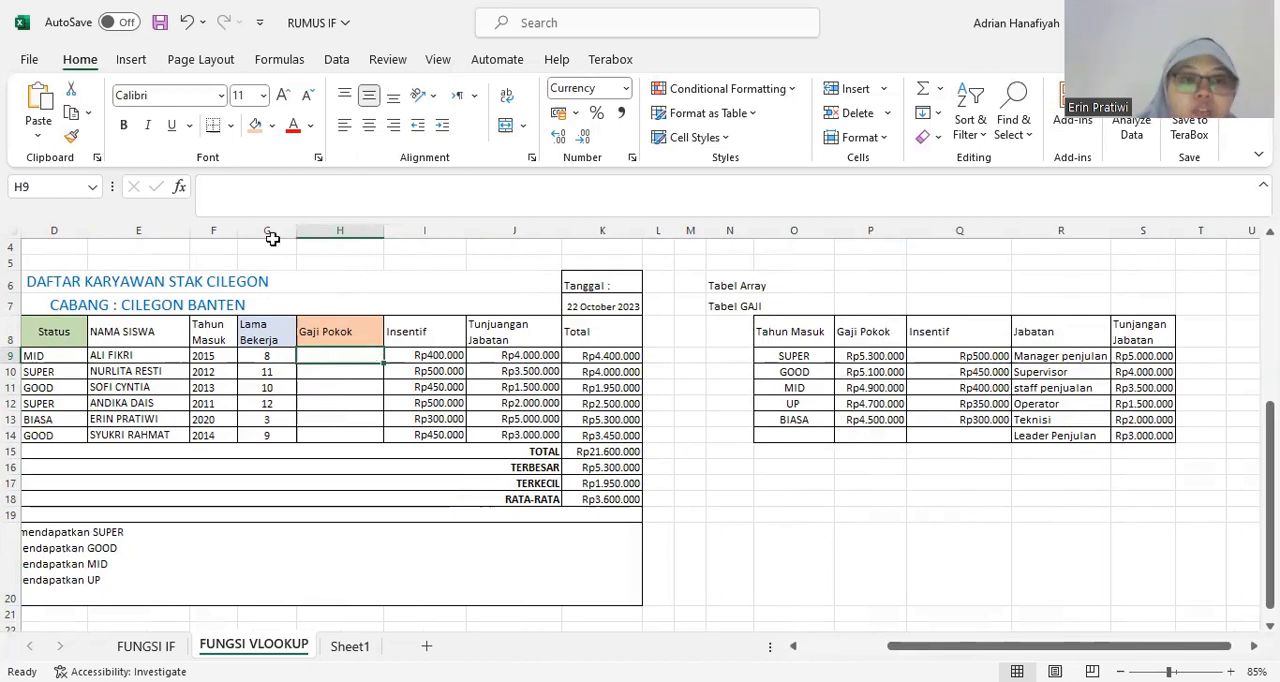
click(232, 188)
text(=)
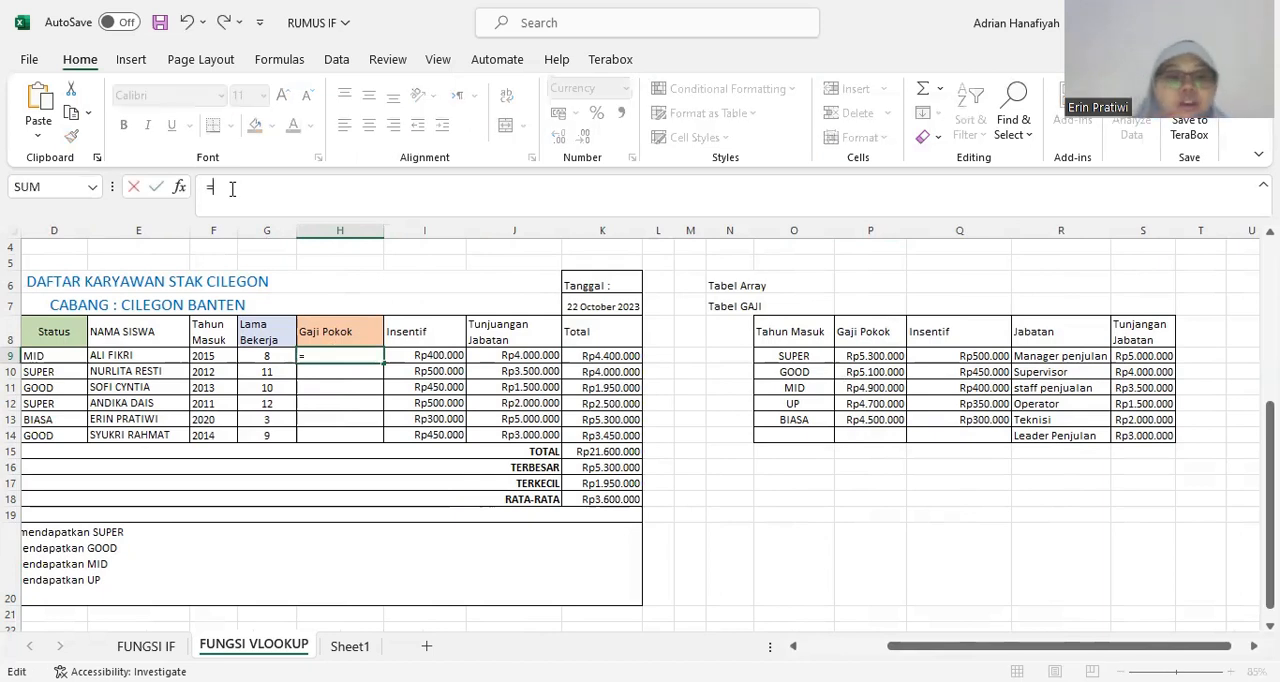
text(VLO)
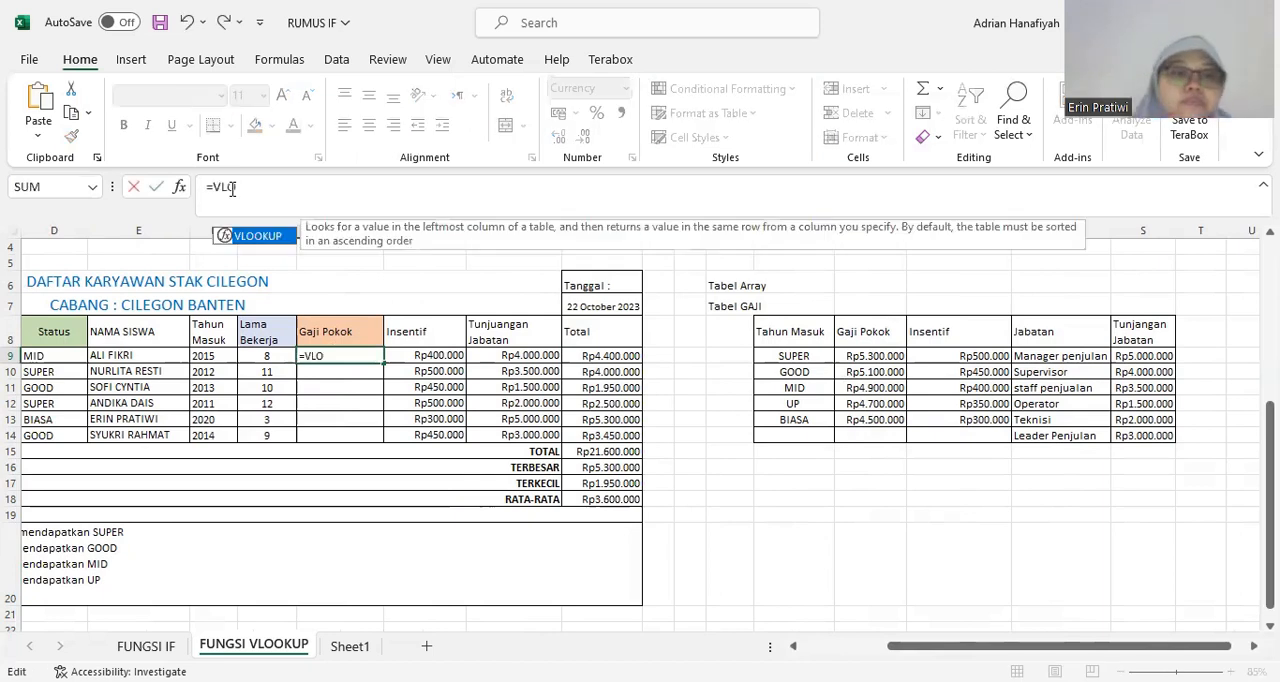
double_click(257, 236)
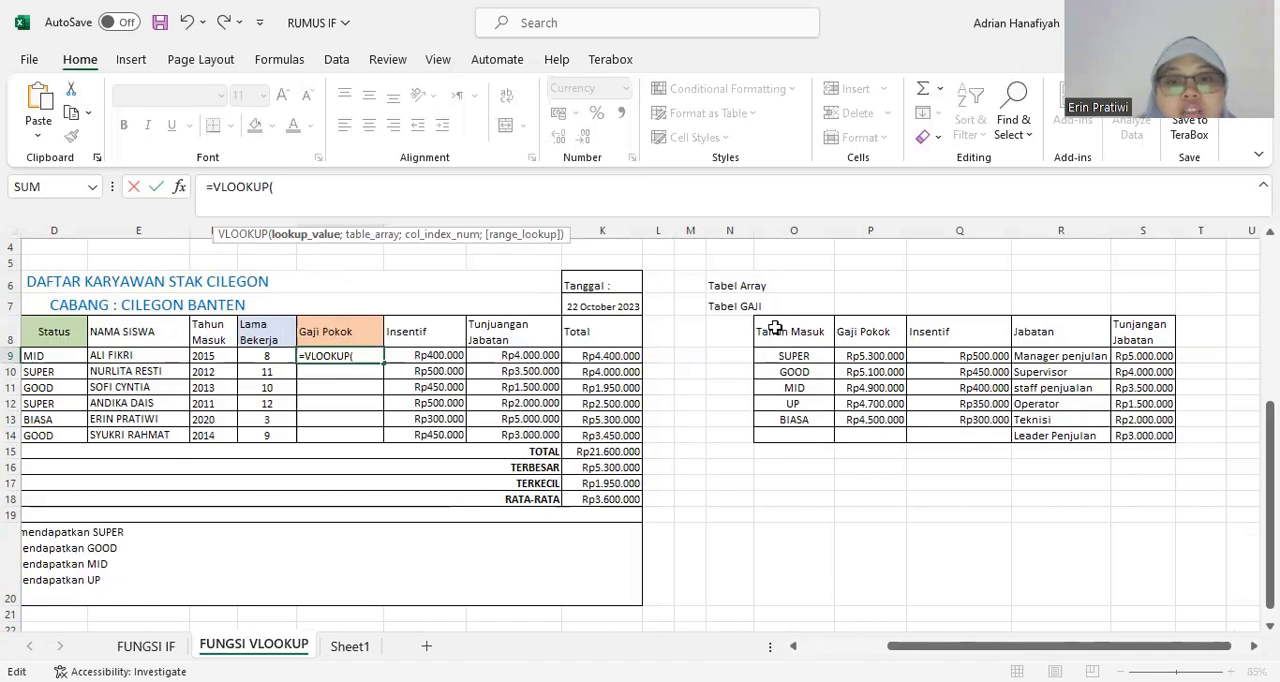
drag(304, 190, 163, 192)
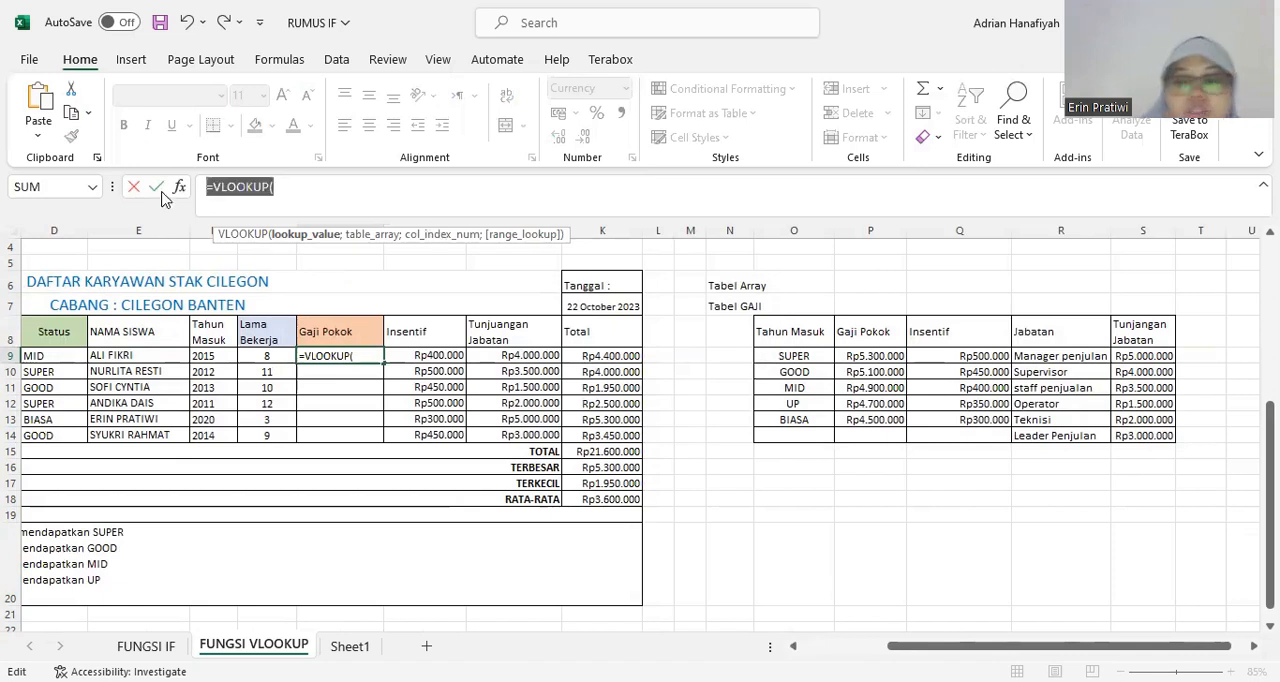
key(Escape)
Change the first column header of Tabel GAJI, cell O8, to STATUS.
click(775, 325)
drag(288, 186, 172, 190)
text(sTA)
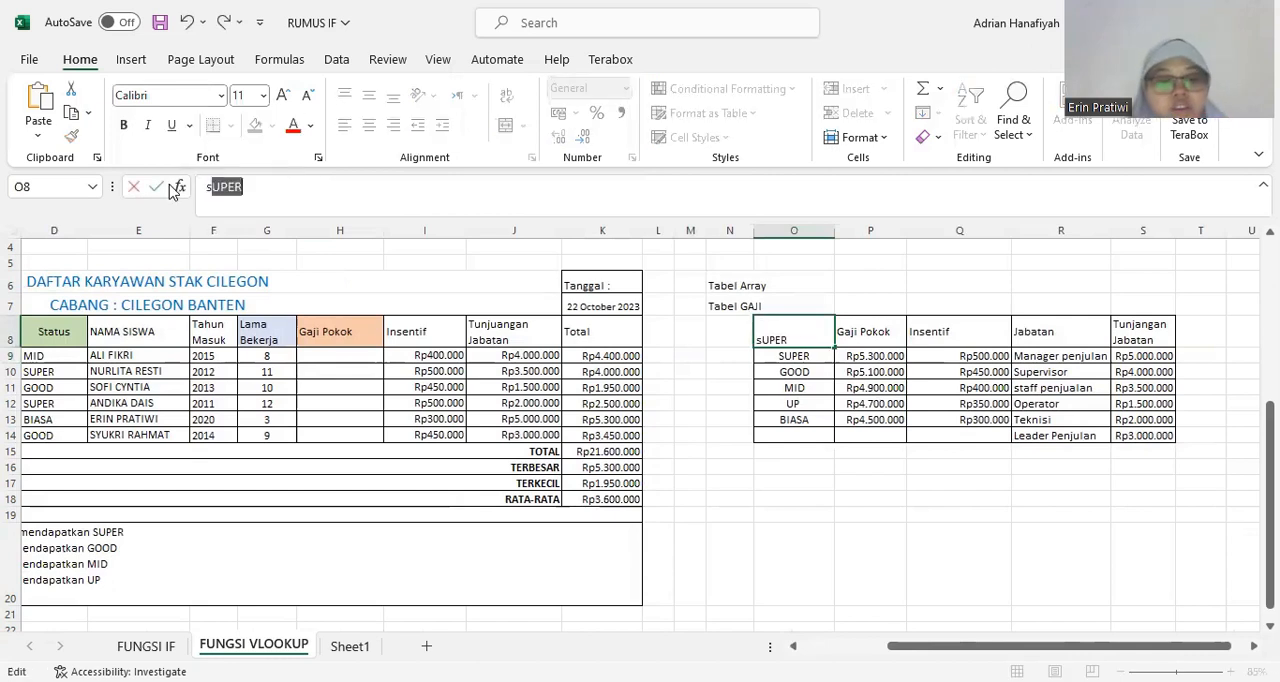
key(BackSpace)
key(BackSpace)
key(BackSpace)
text(S)
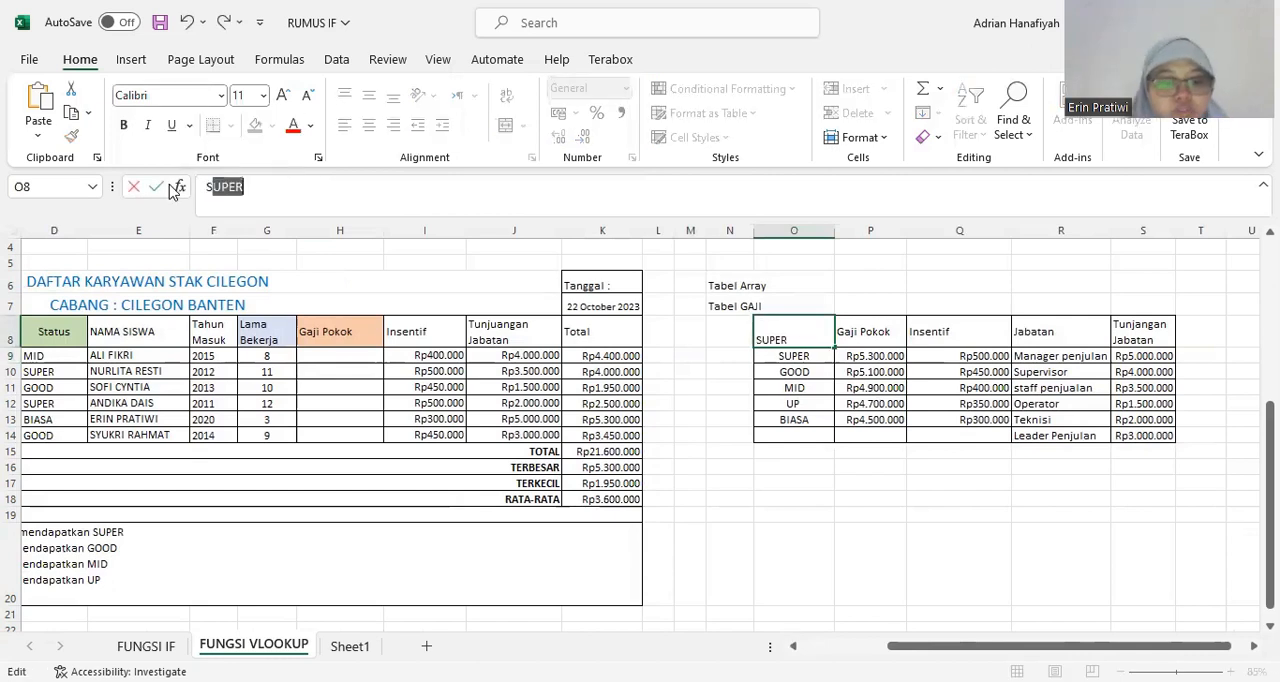
text(TATUS)
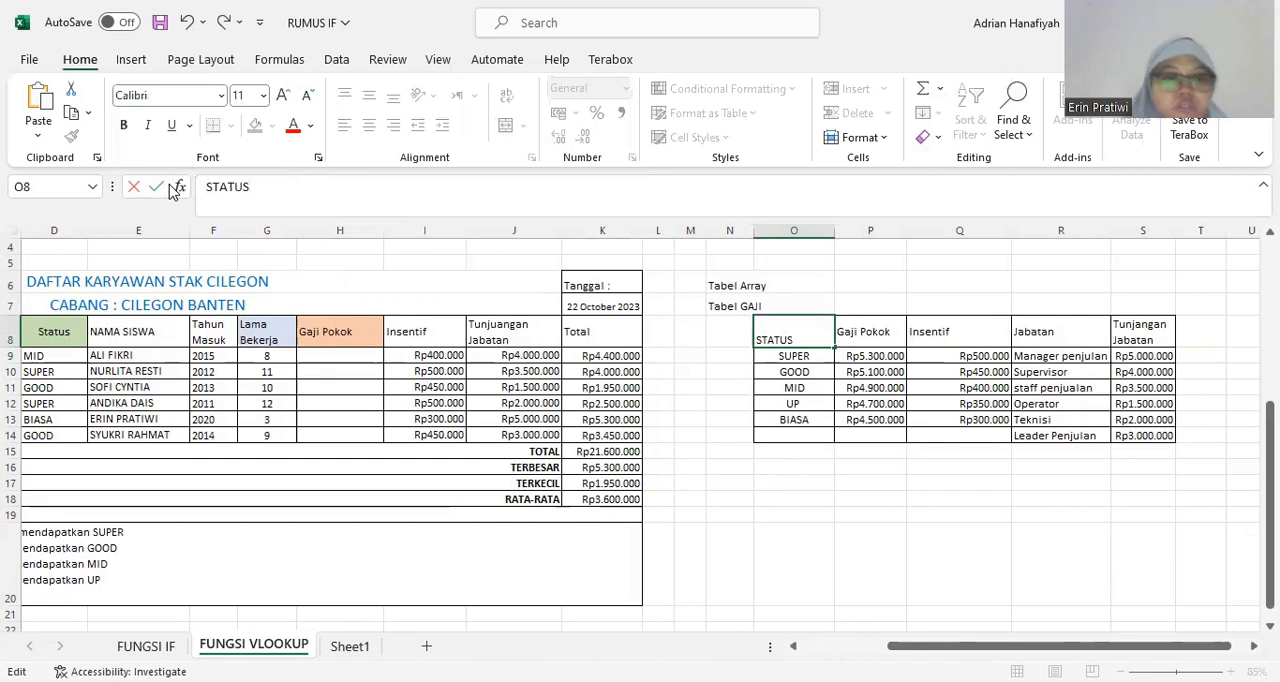
key(Return)
click(838, 405)
click(808, 340)
click(790, 374)
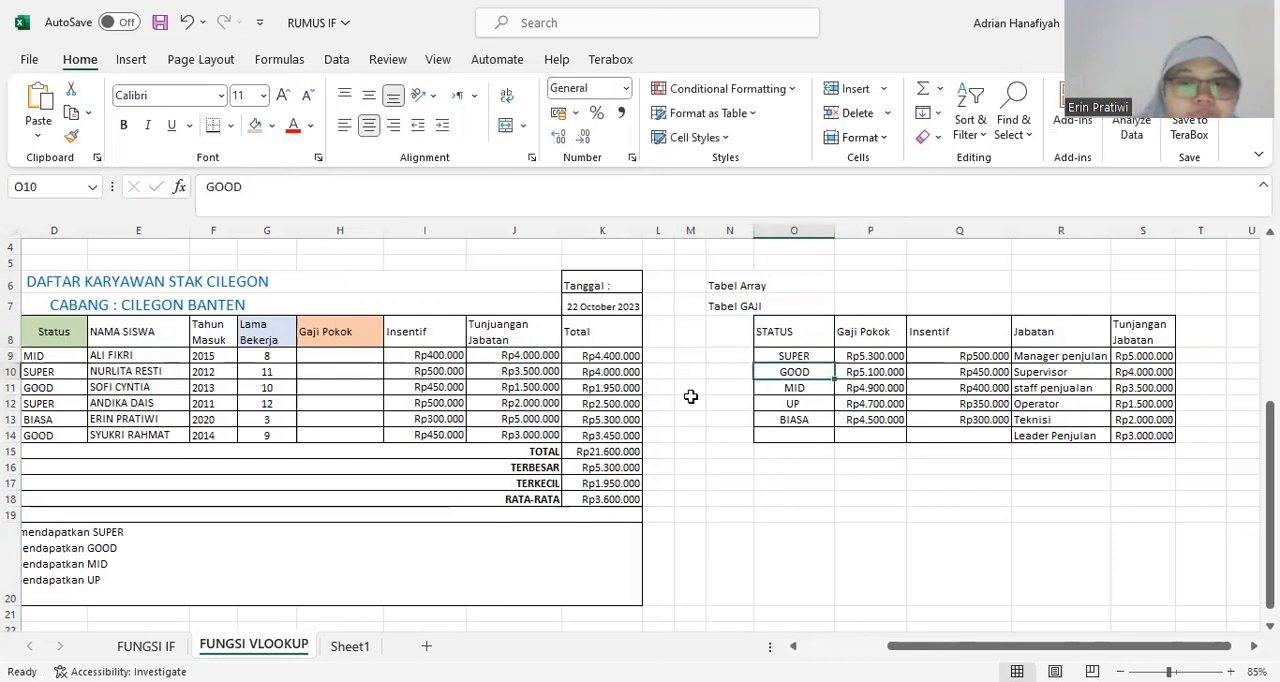
Enter =VLOOKUP(D9;O:Q;2;FALSE) in H9 to look up the first employee's Gaji Pokok by Status.
click(329, 355)
text(=)
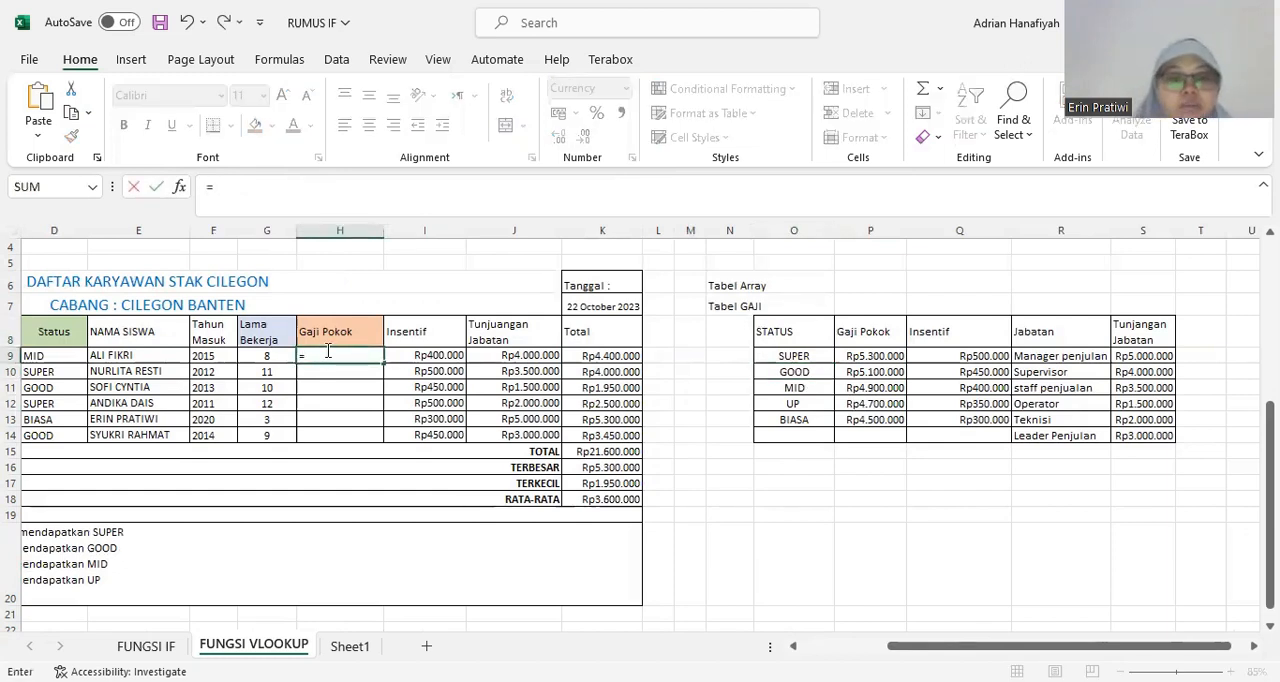
text(VLOOKUP)
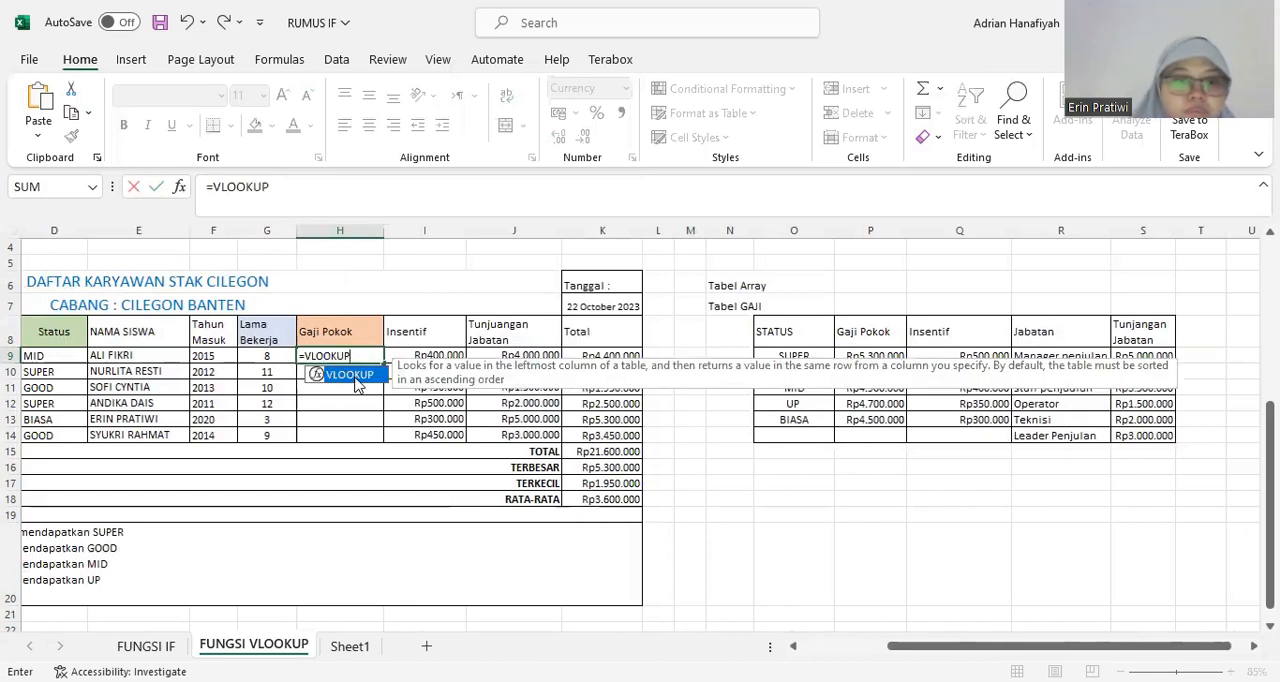
text(()
click(53, 359)
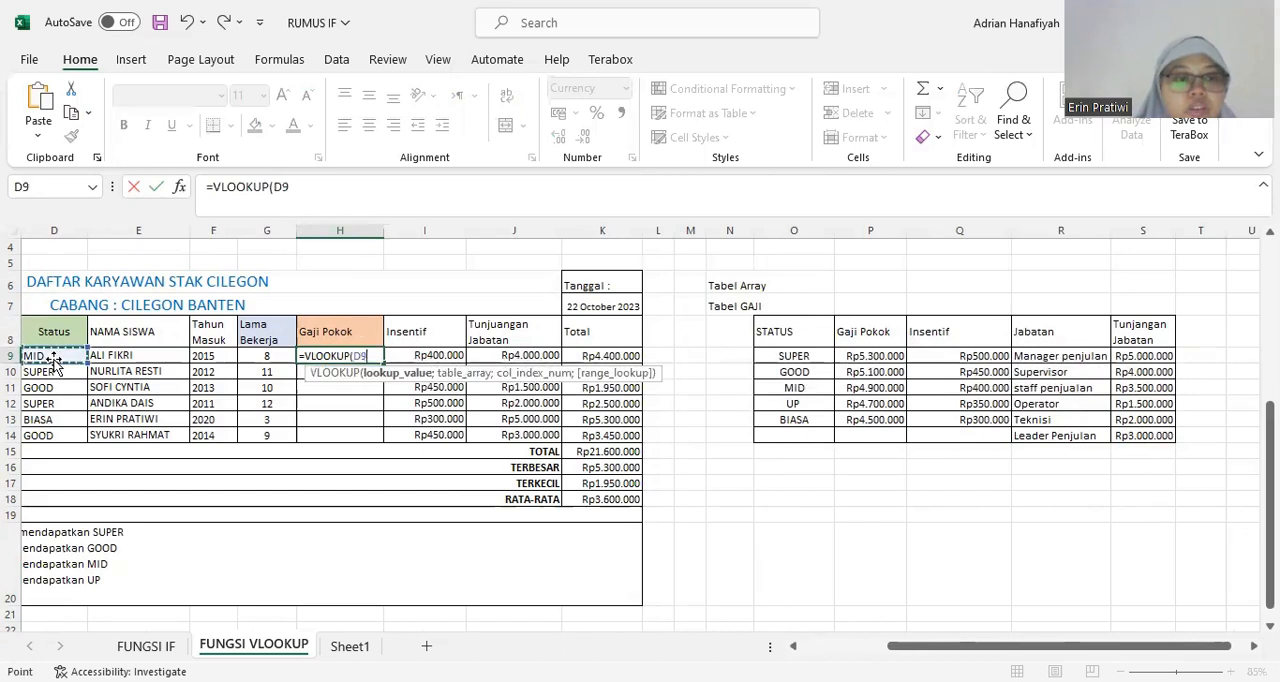
text(,)
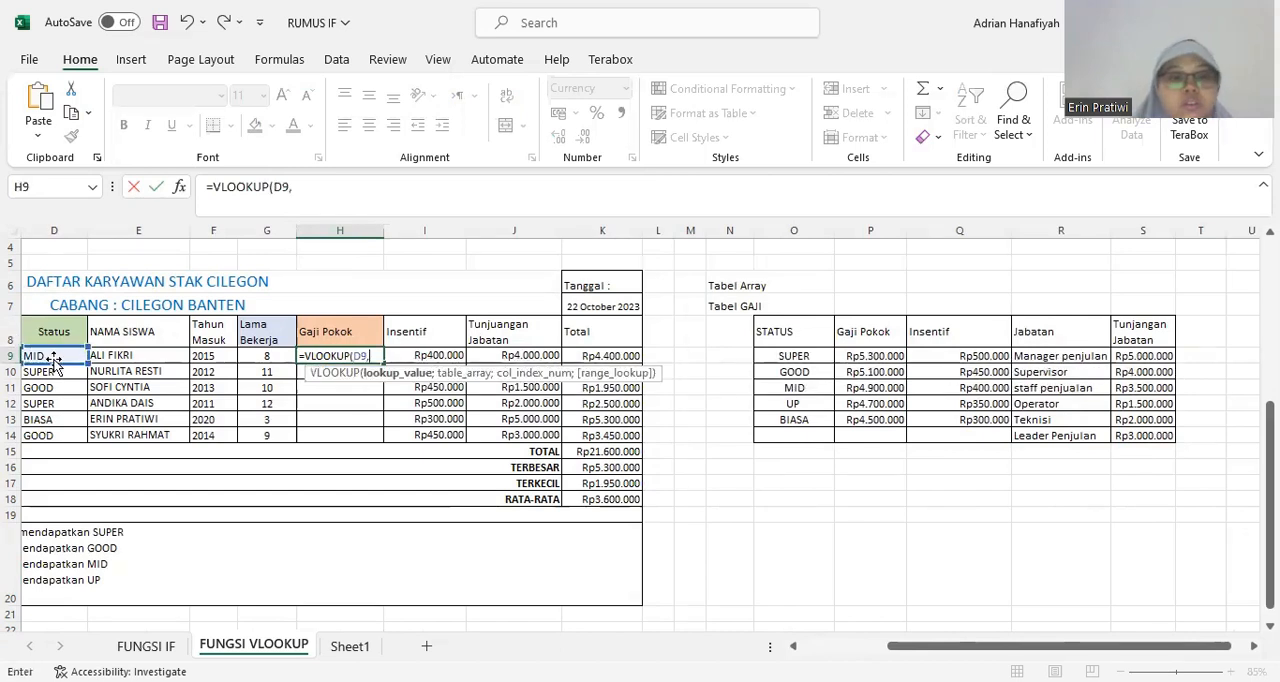
key(BackSpace)
text(;)
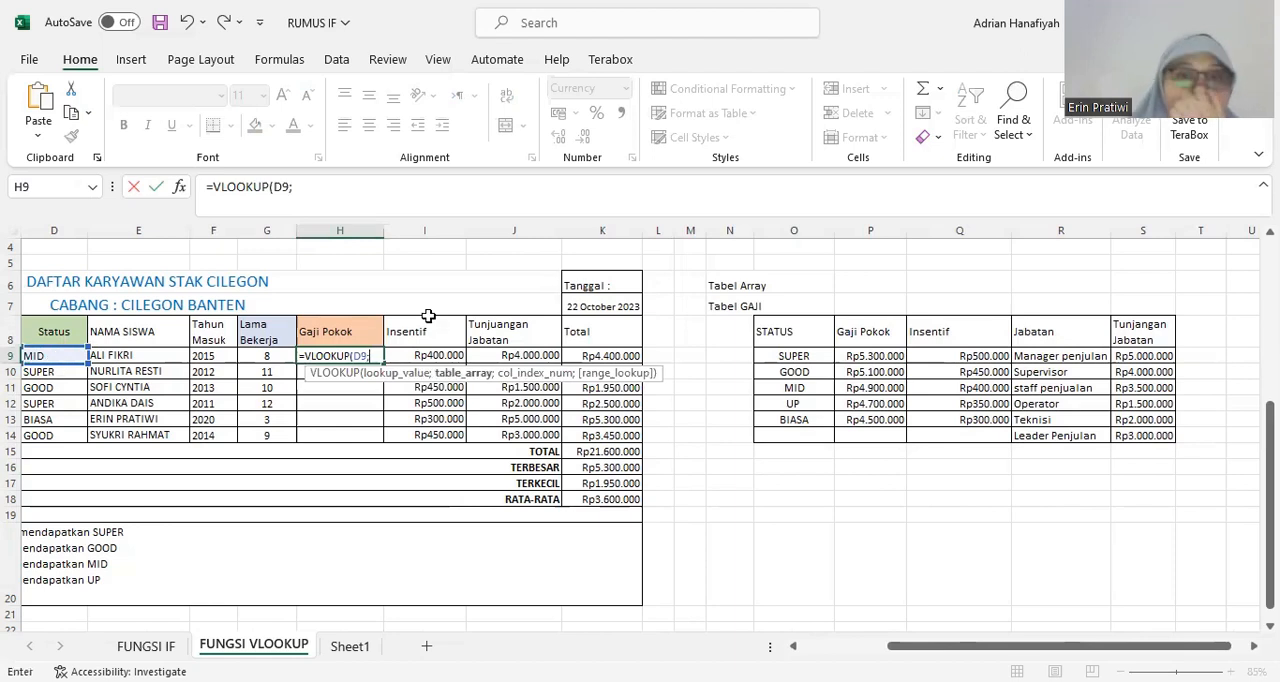
drag(790, 228, 955, 218)
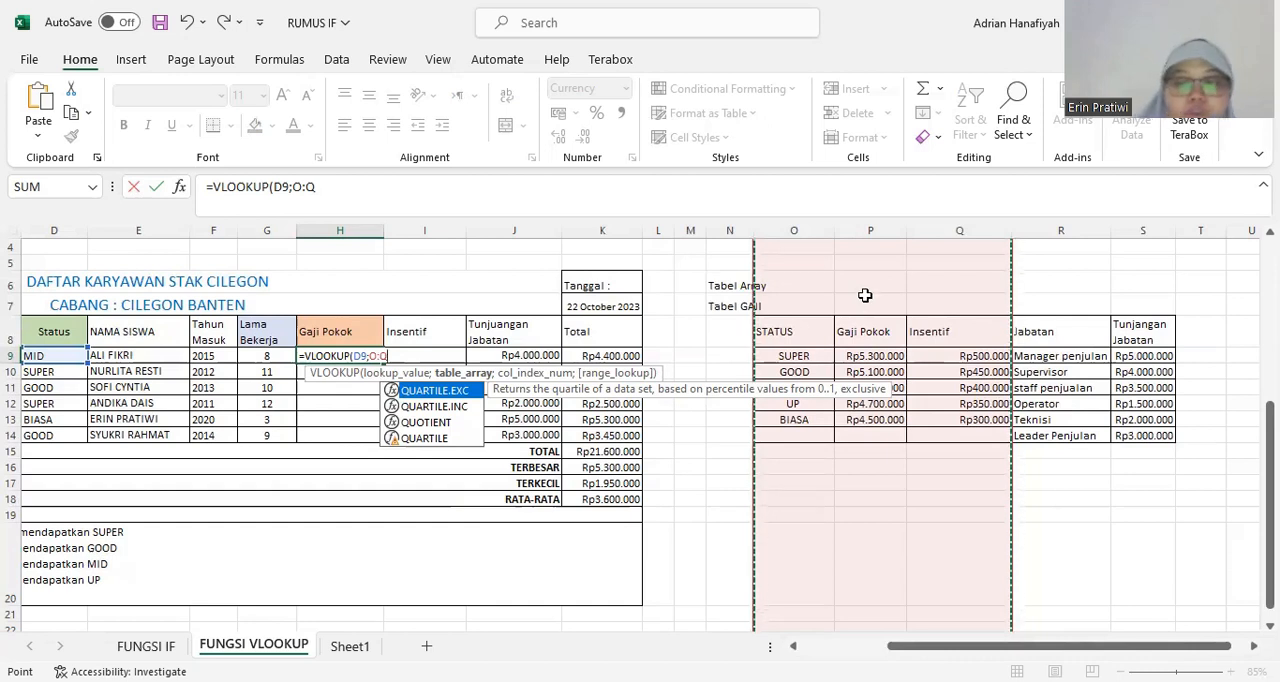
text(;)
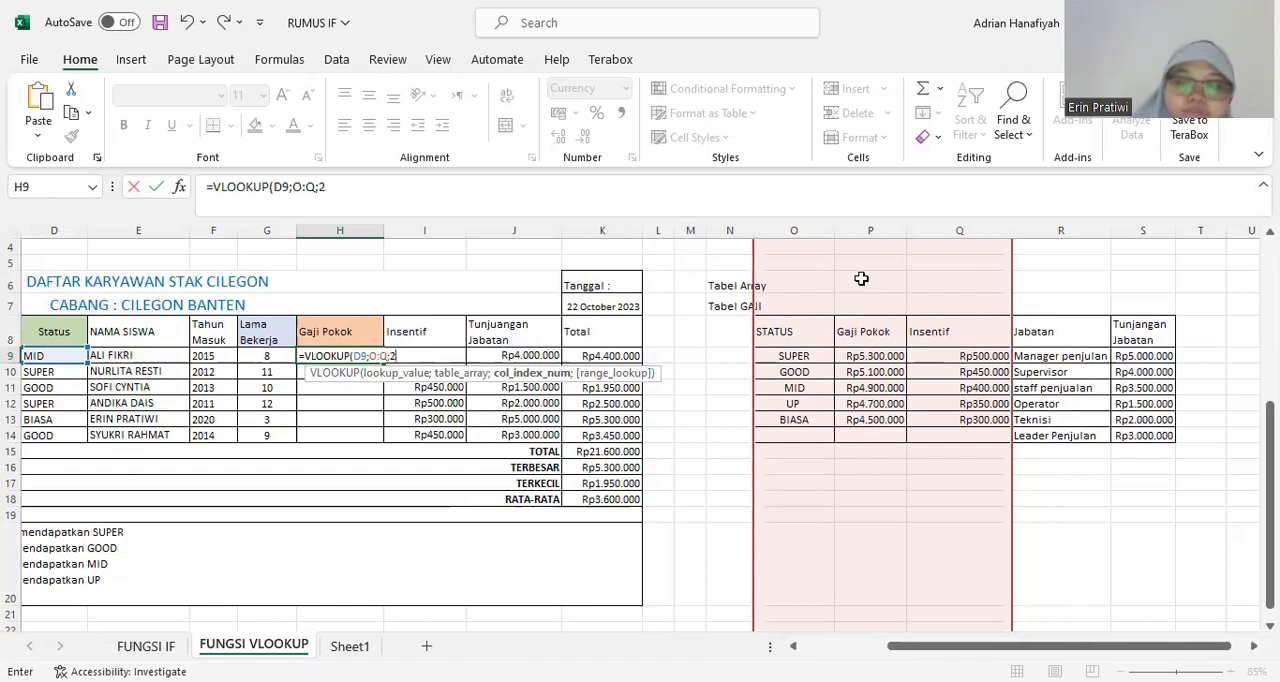
text(2)
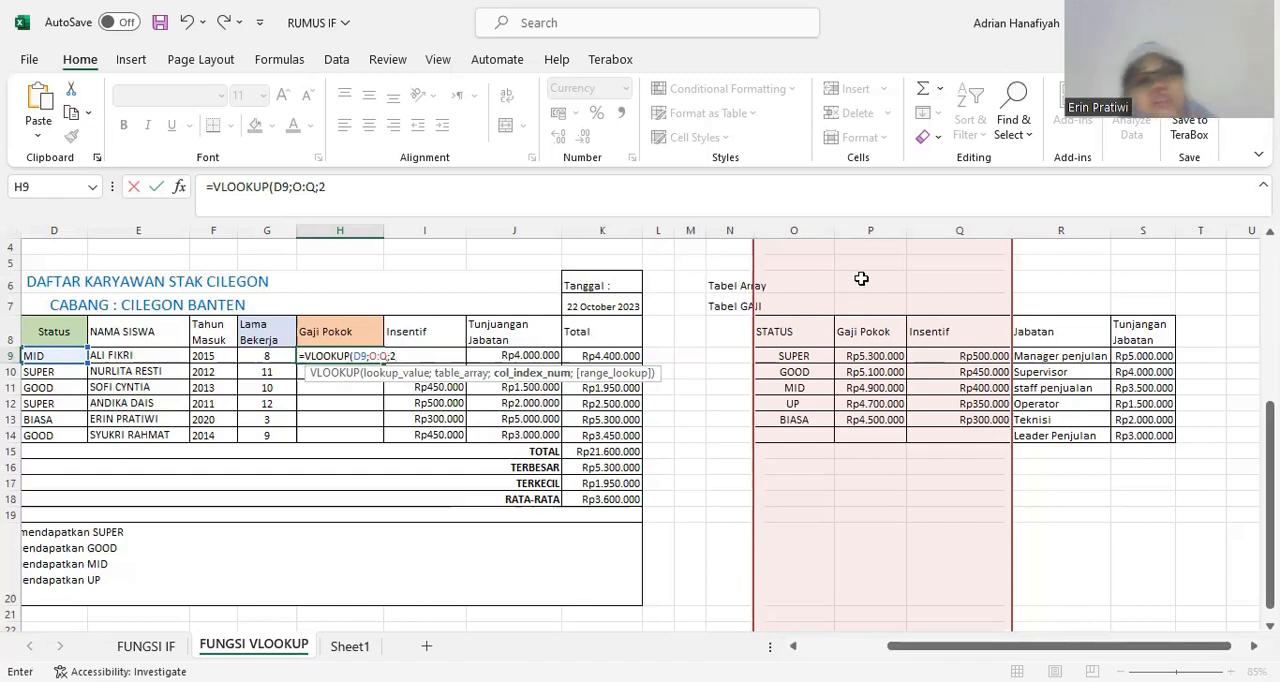
text(;)
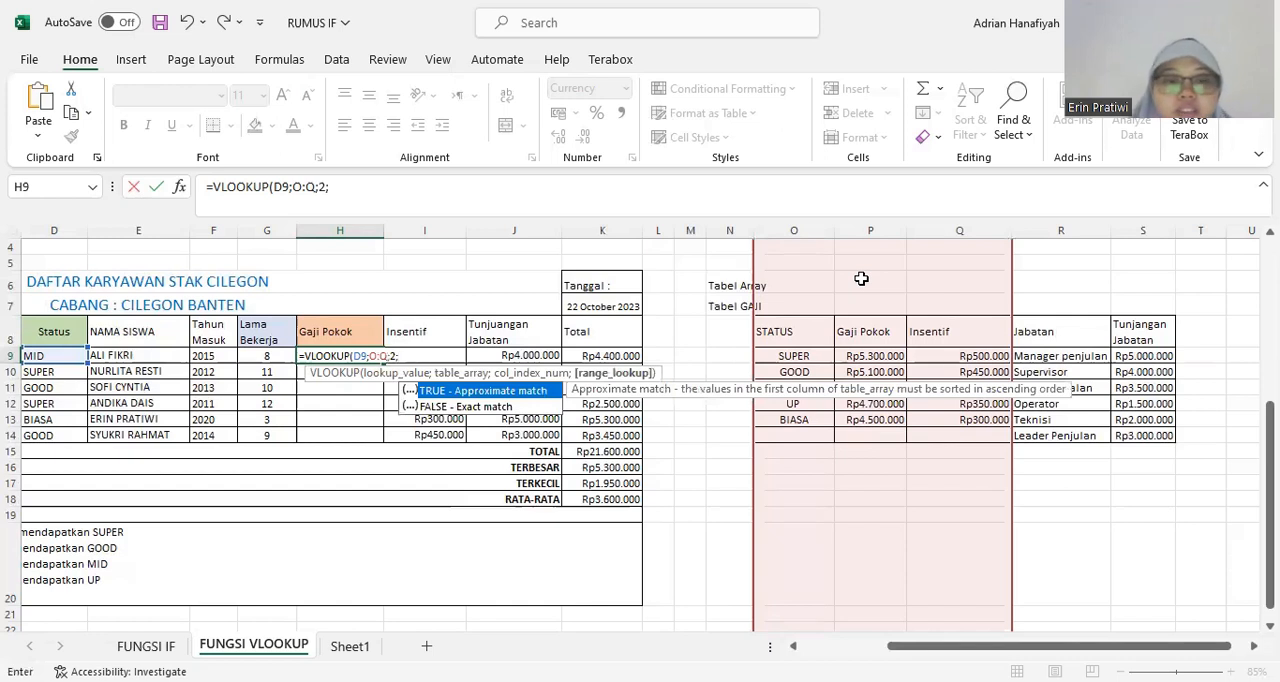
text(FALSE)
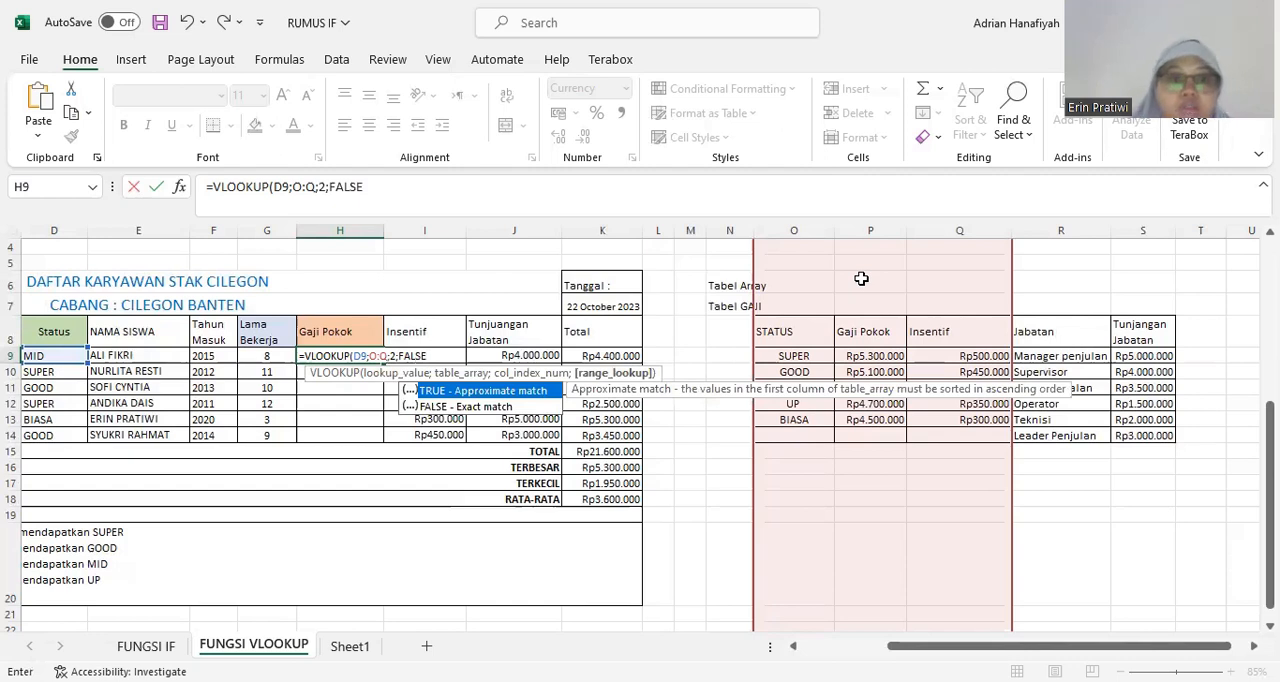
text())
key(Return)
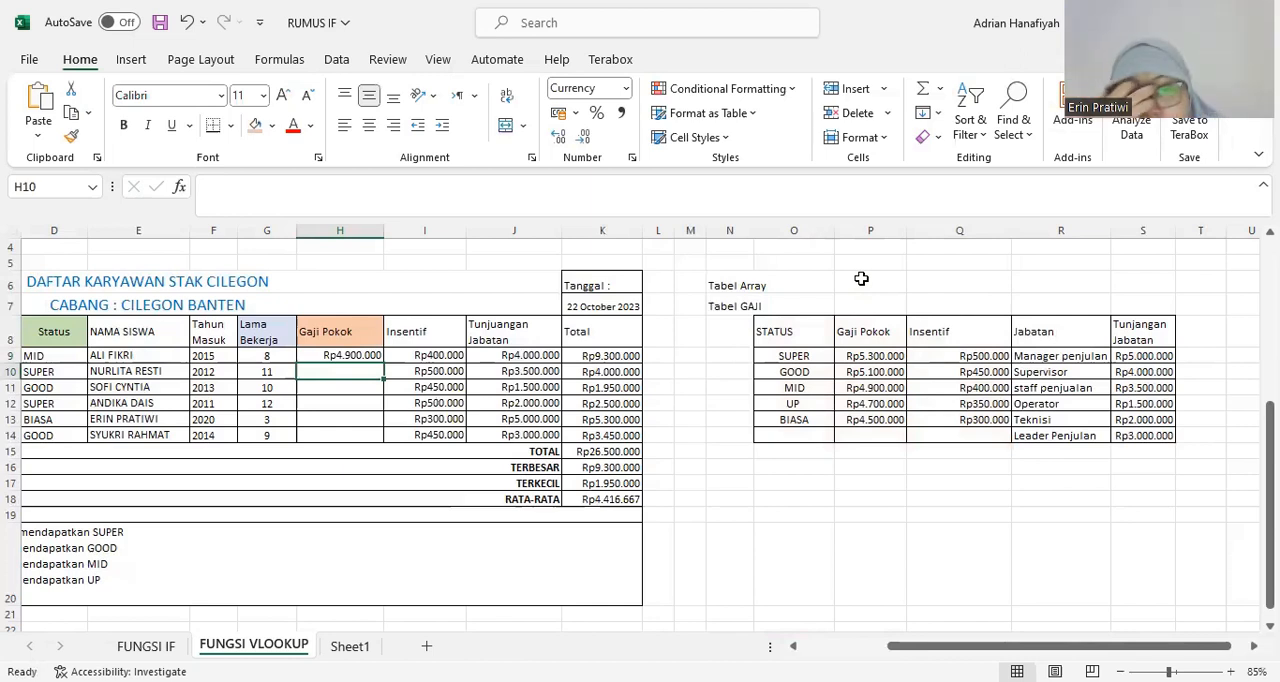
Check the Gaji Pokok result in H9 against the Status in D9 and the MID row of Tabel GAJI.
click(353, 355)
click(343, 371)
click(345, 355)
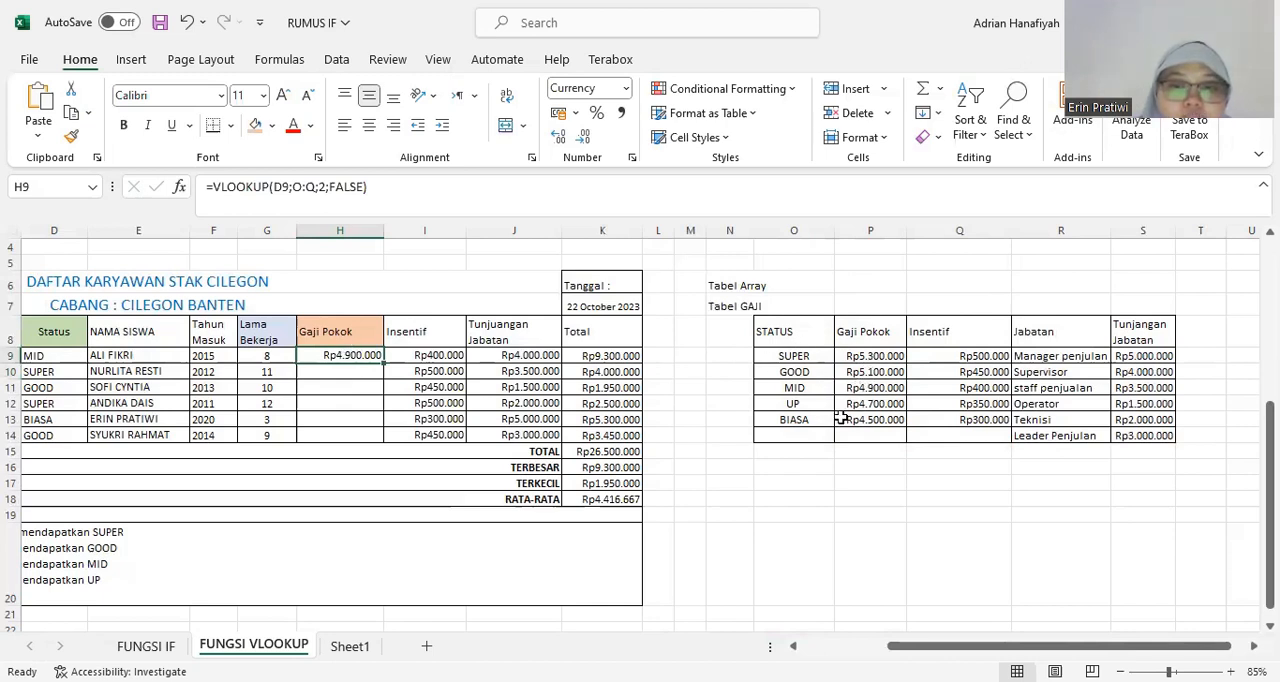
click(72, 356)
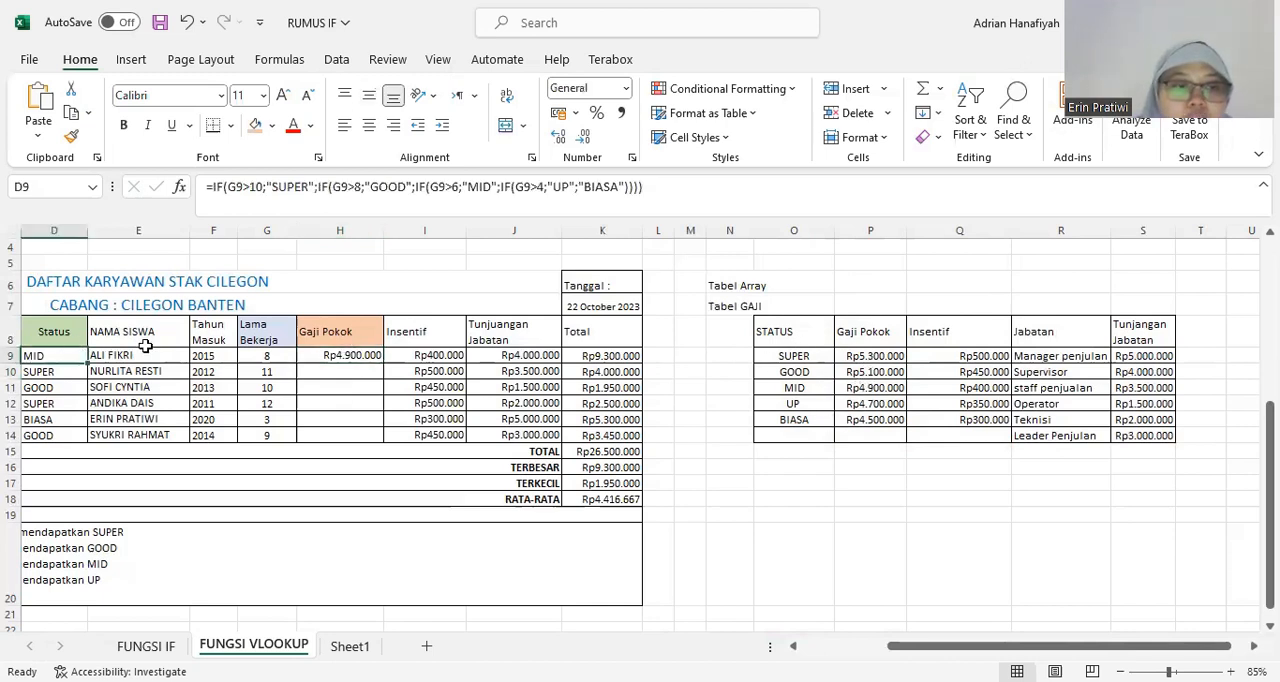
click(165, 354)
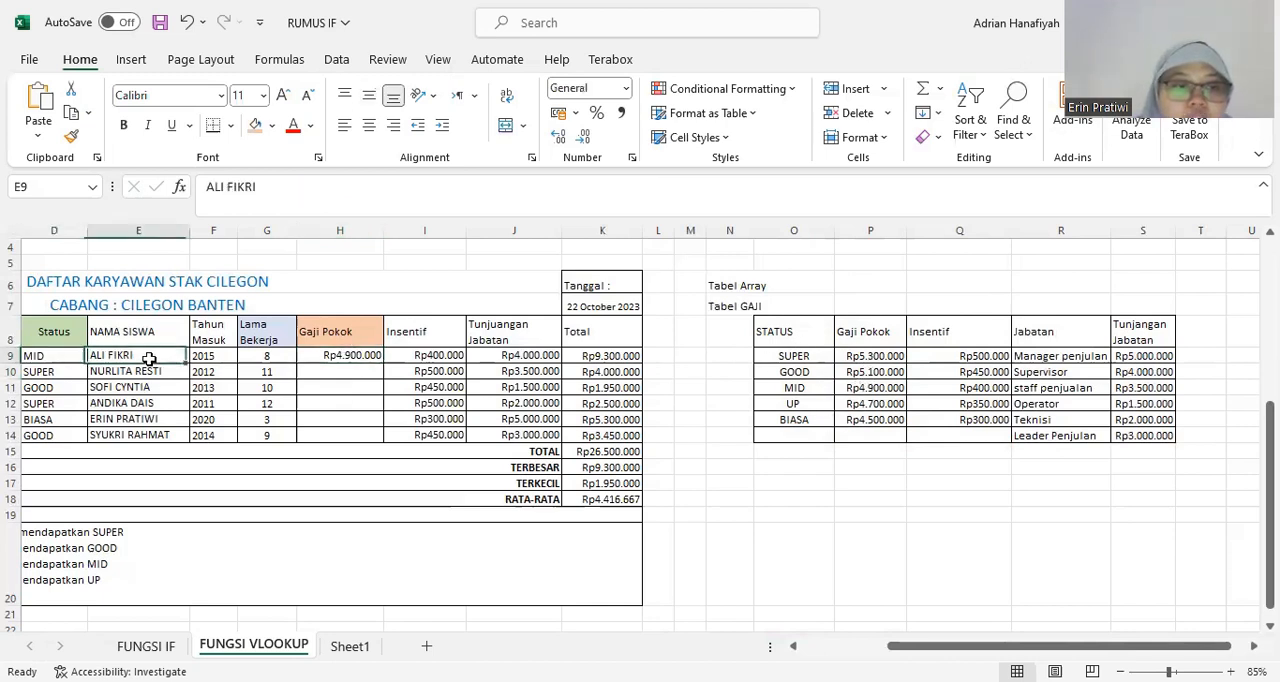
click(339, 356)
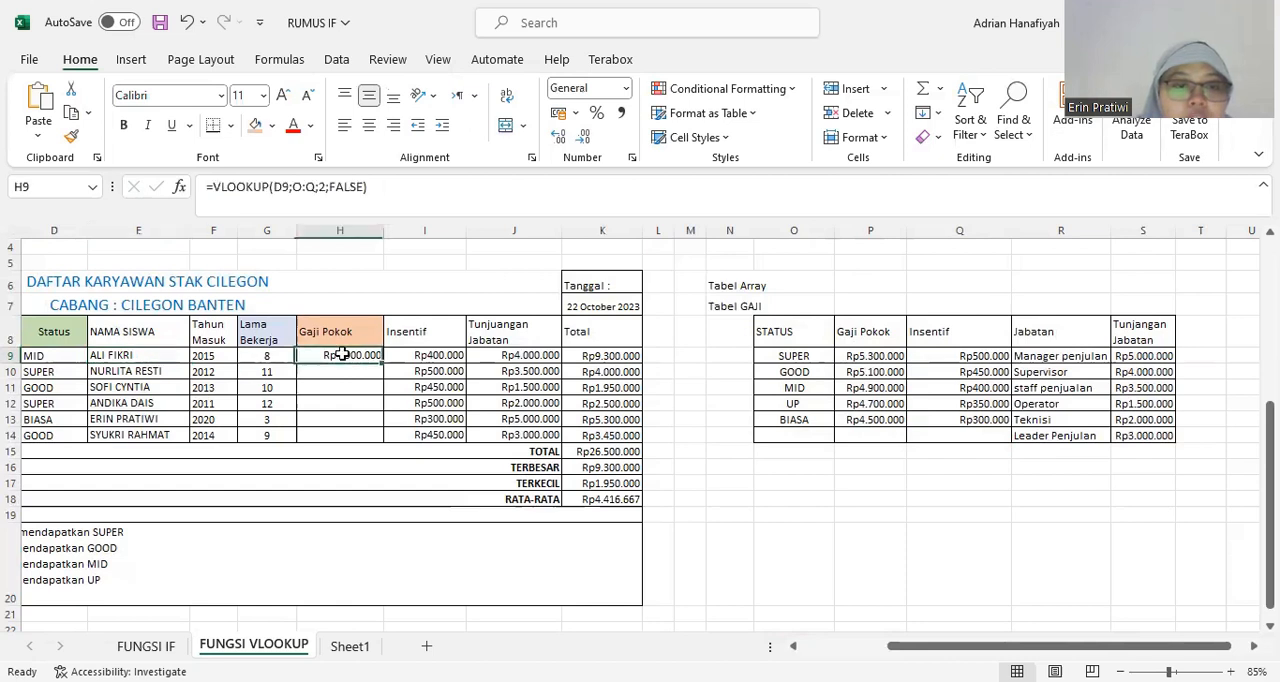
click(814, 391)
click(873, 392)
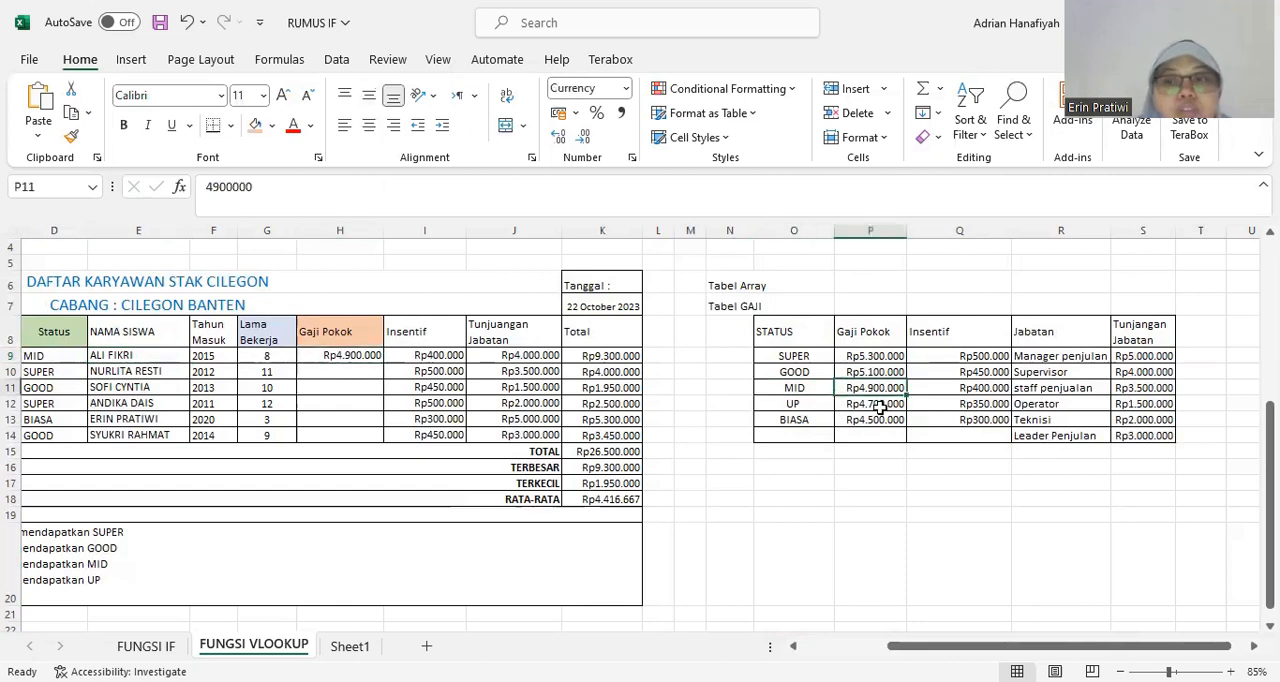
Copy the Gaji Pokok VLOOKUP formula from H9 down to H14 for the remaining employees.
click(360, 358)
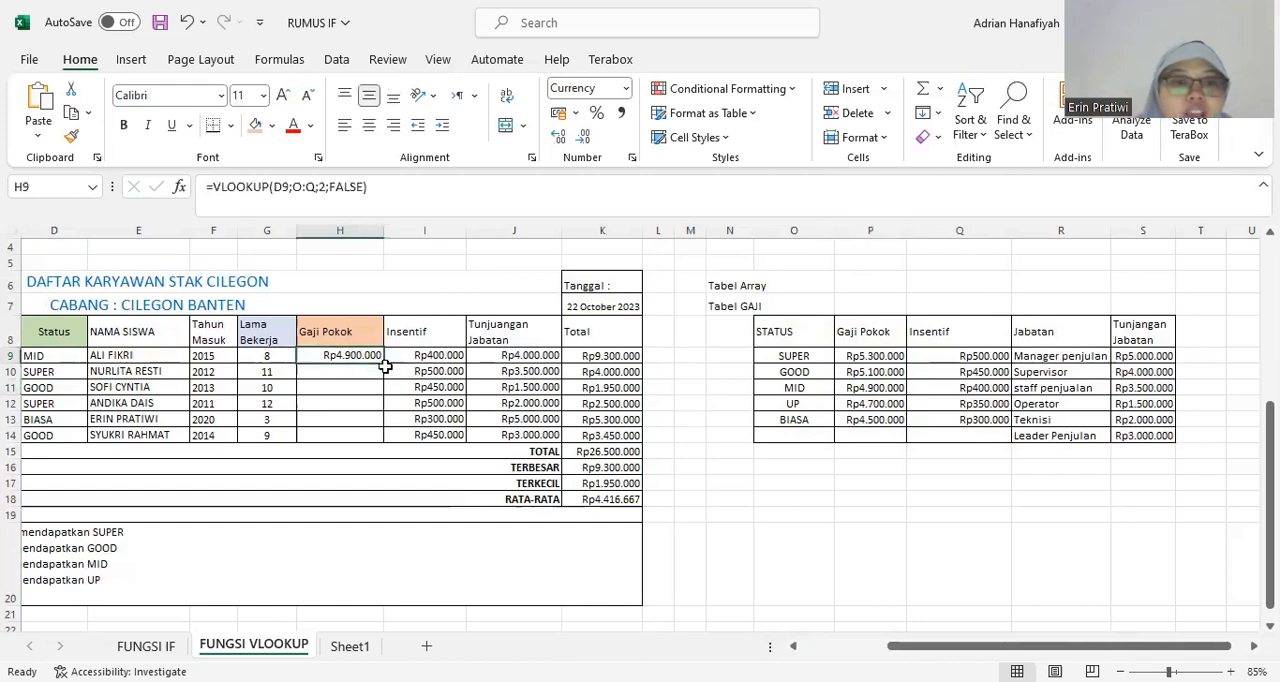
drag(382, 366, 373, 442)
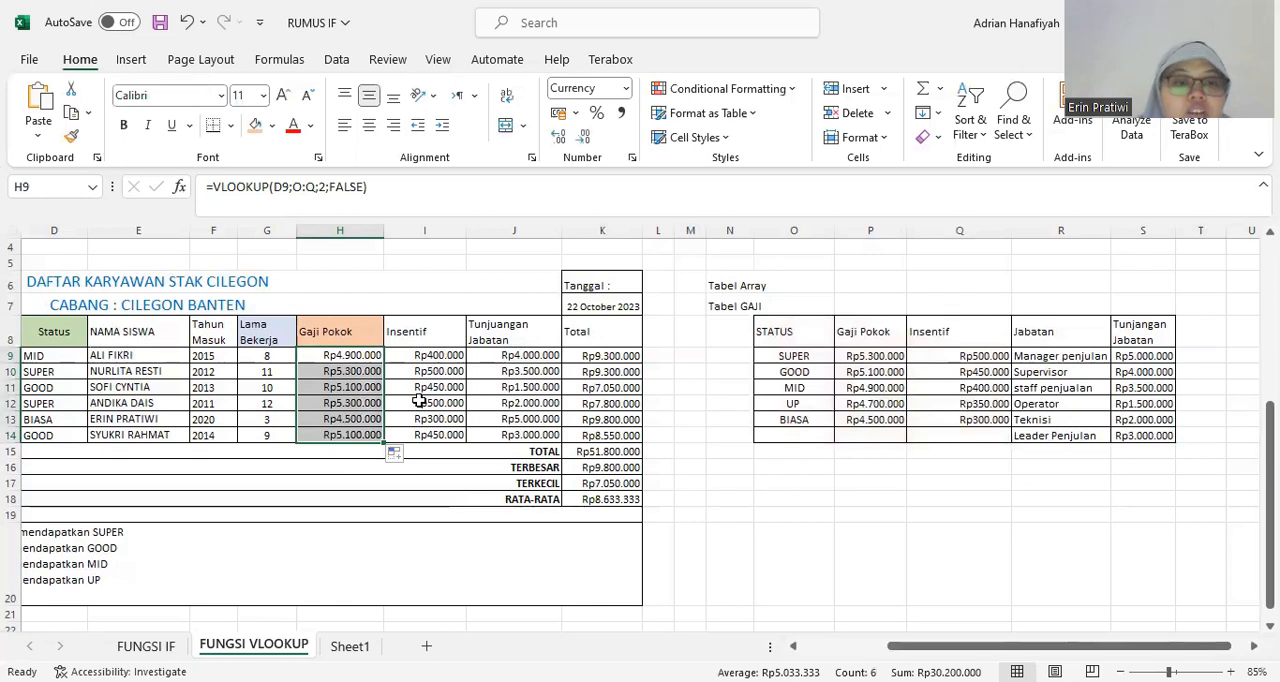
click(343, 402)
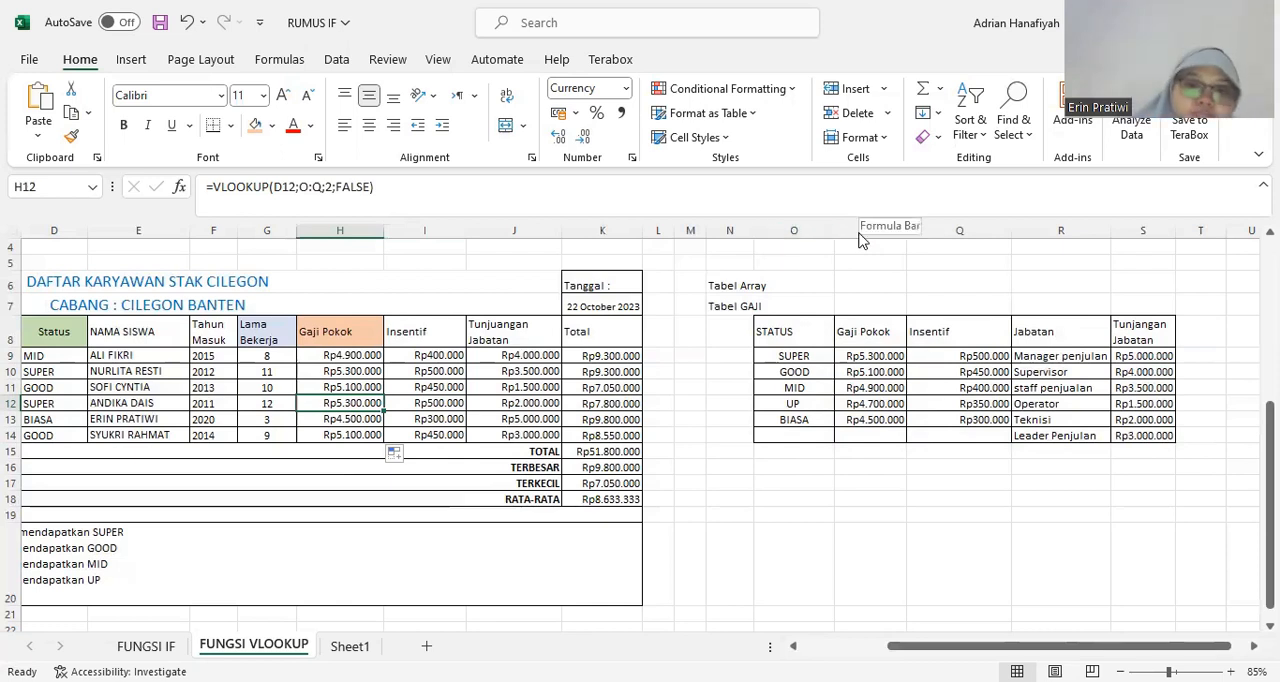
Examine the first employee's Insentif VLOOKUP formula in I9, focusing on its column index argument.
click(418, 402)
click(441, 340)
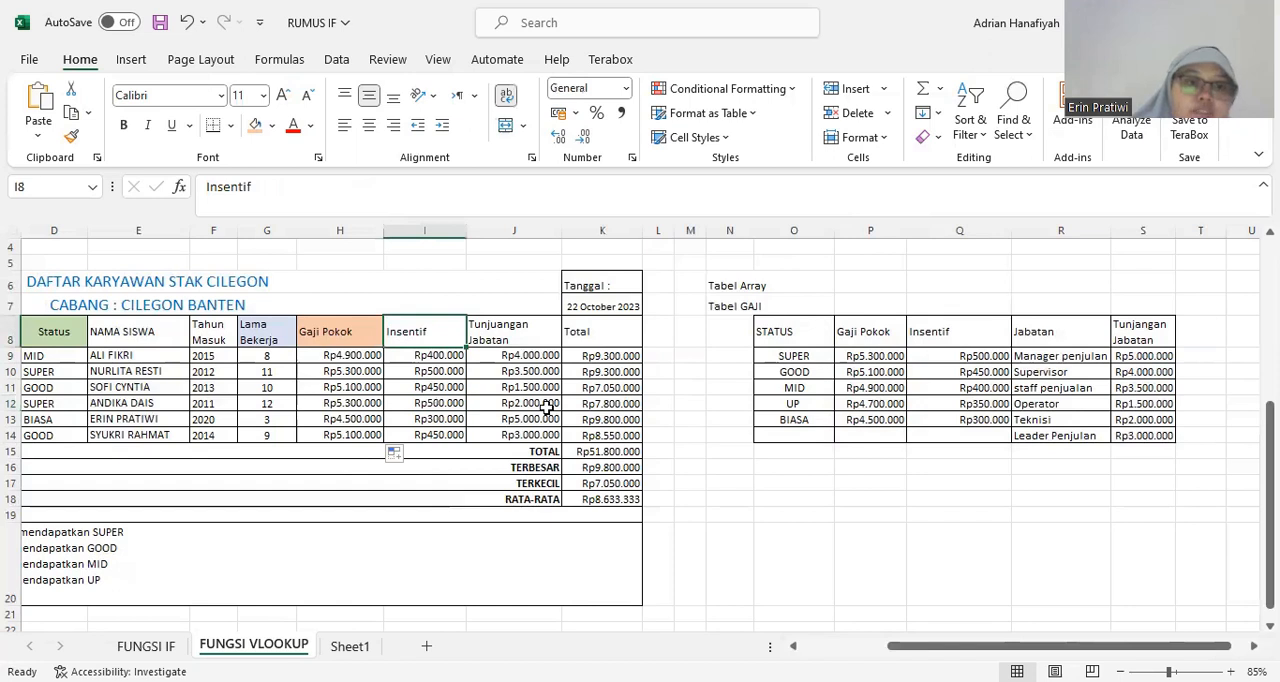
click(458, 372)
click(863, 357)
click(440, 355)
click(453, 300)
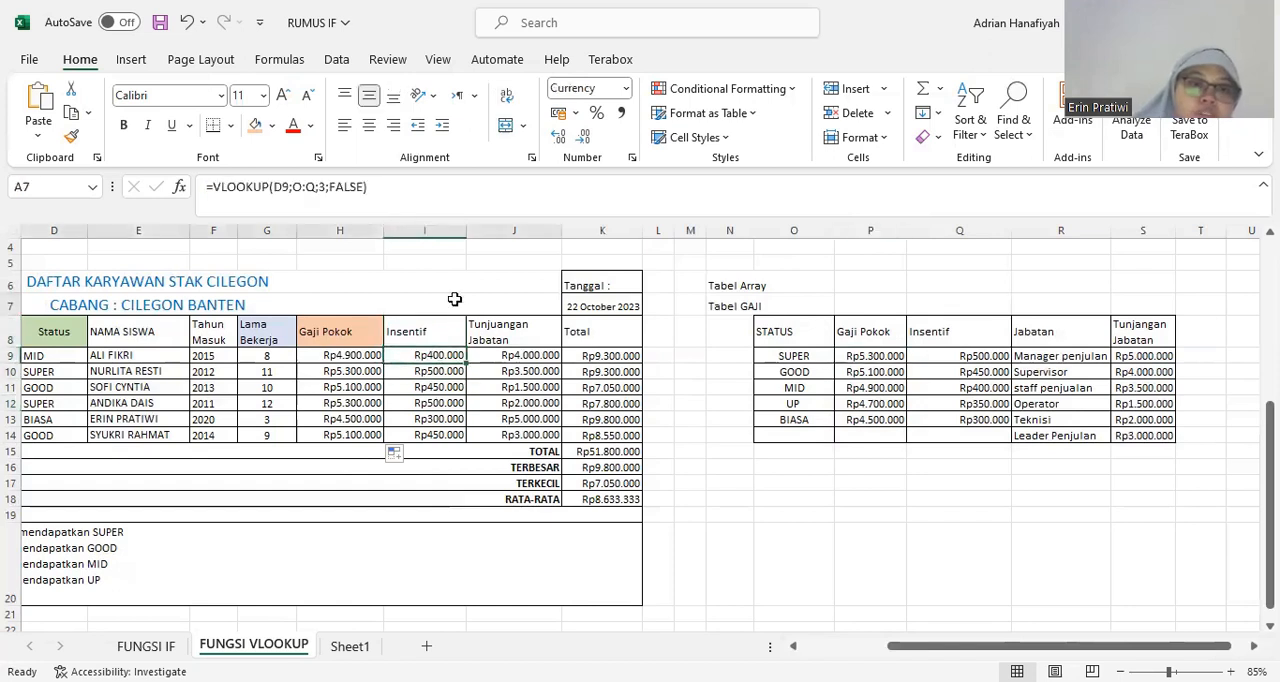
click(430, 355)
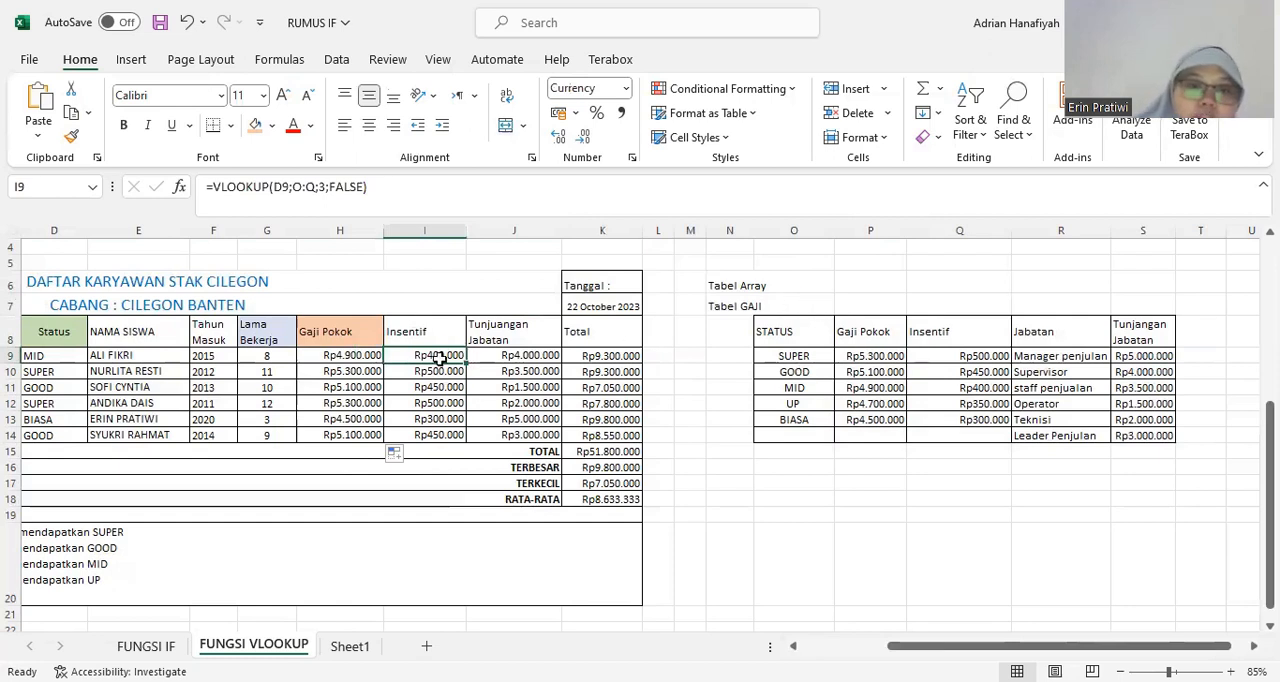
click(410, 200)
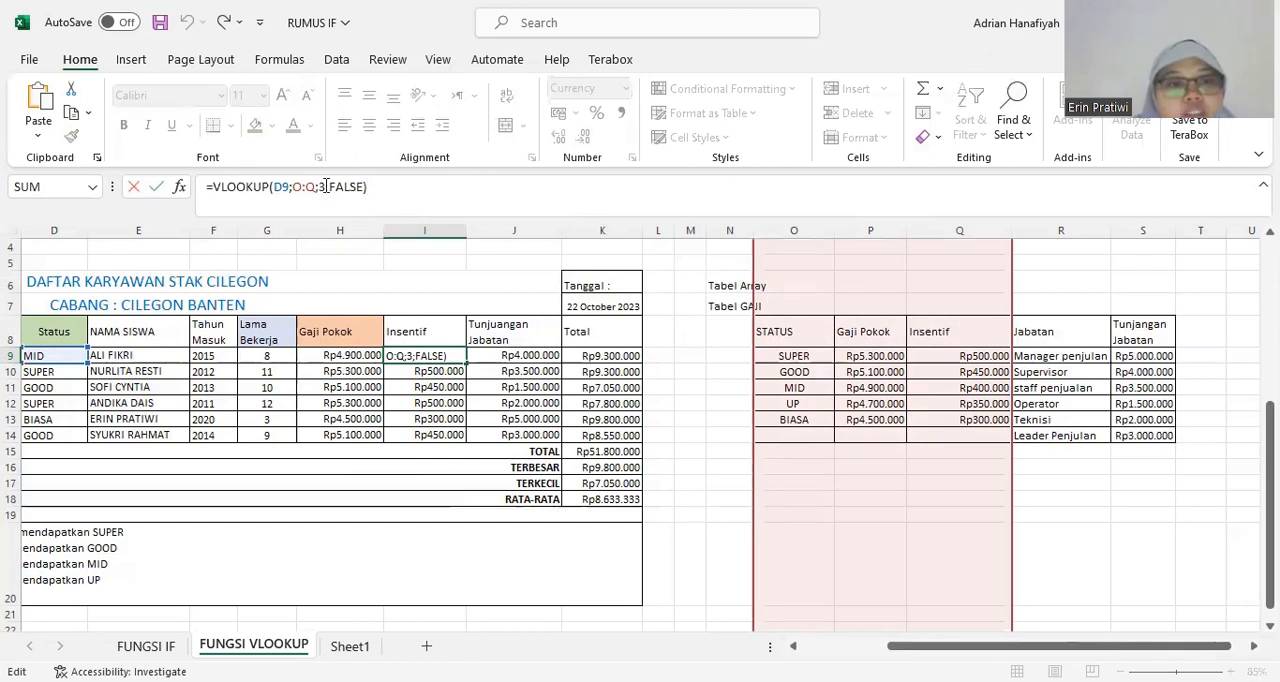
double_click(321, 187)
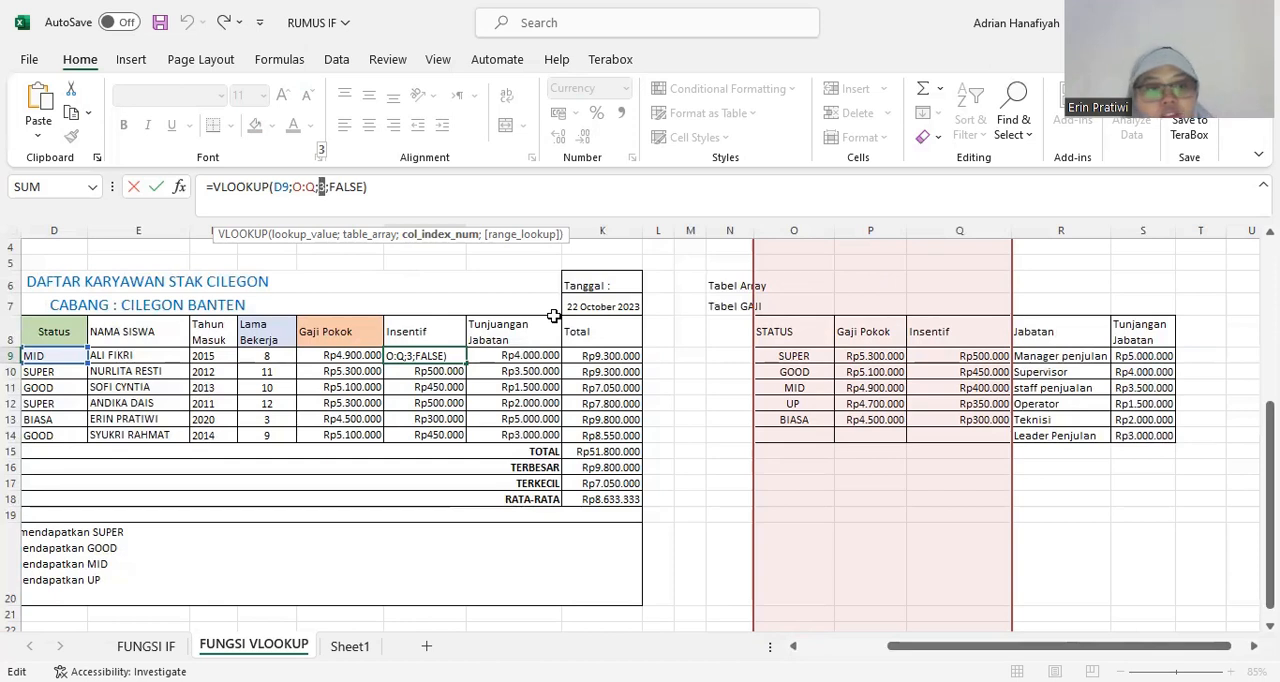
key(Return)
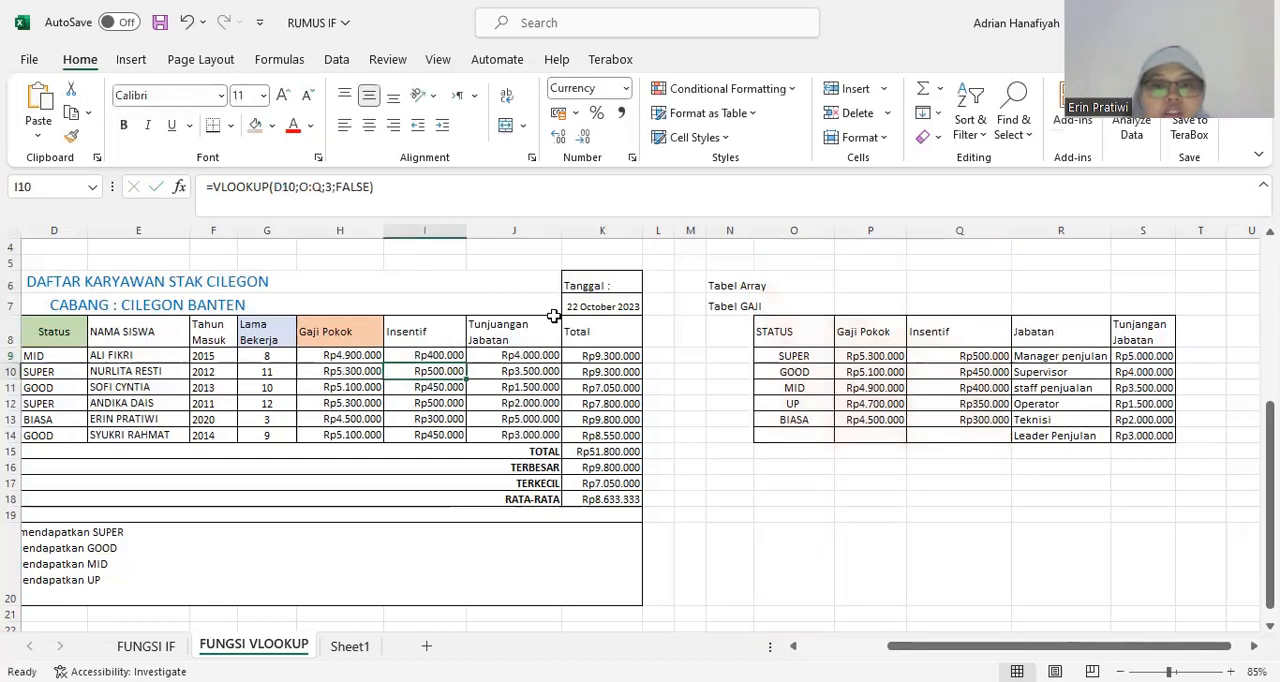
Clear the Insentif formulas in I10:I14 and shade the Insentif header in I8 light orange.
drag(437, 369, 437, 432)
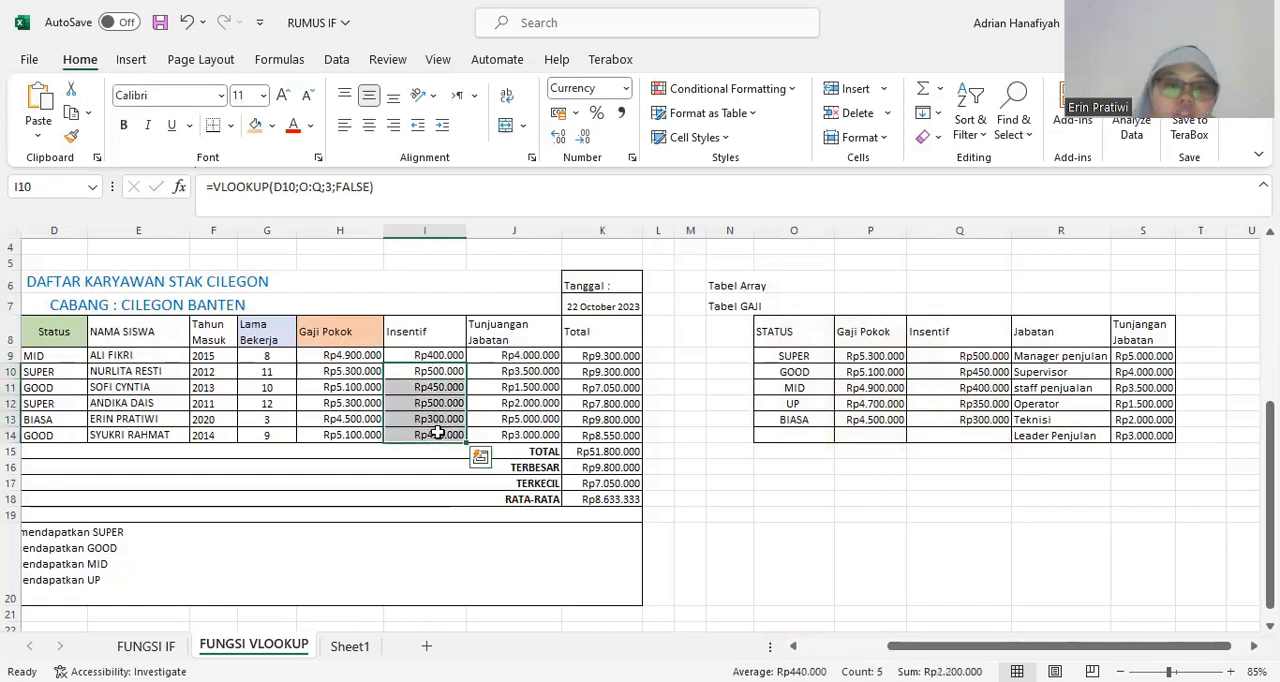
key(Delete)
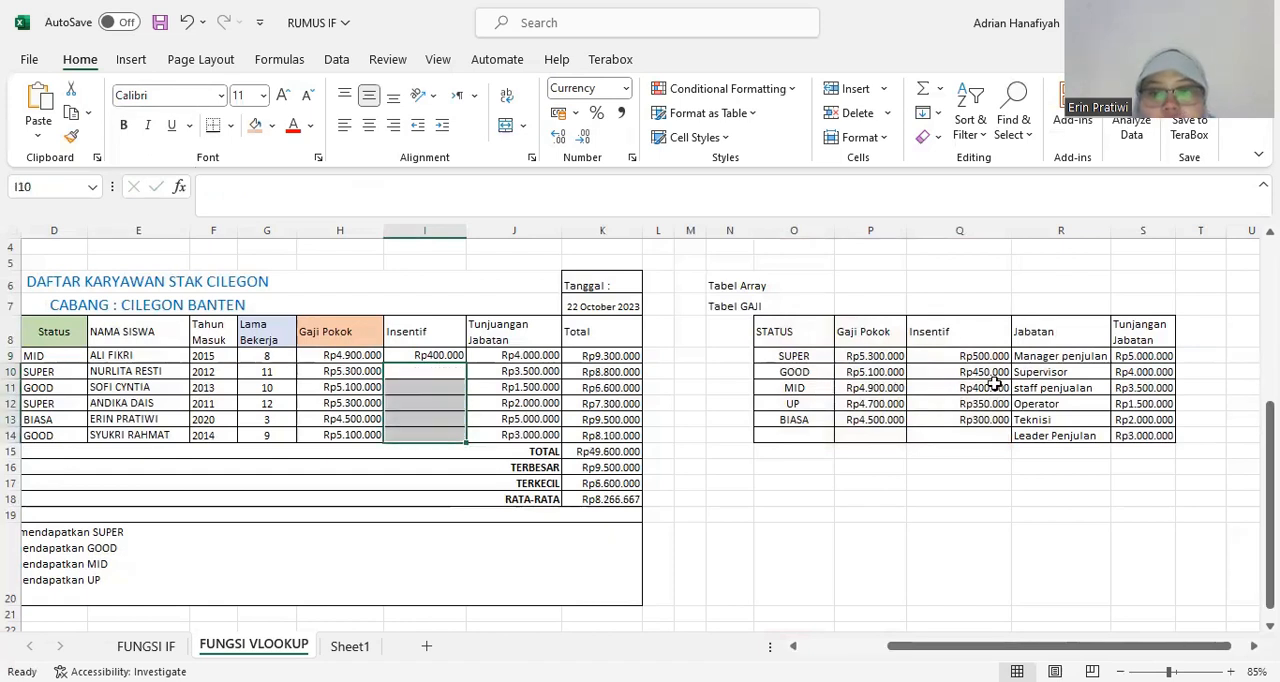
click(446, 355)
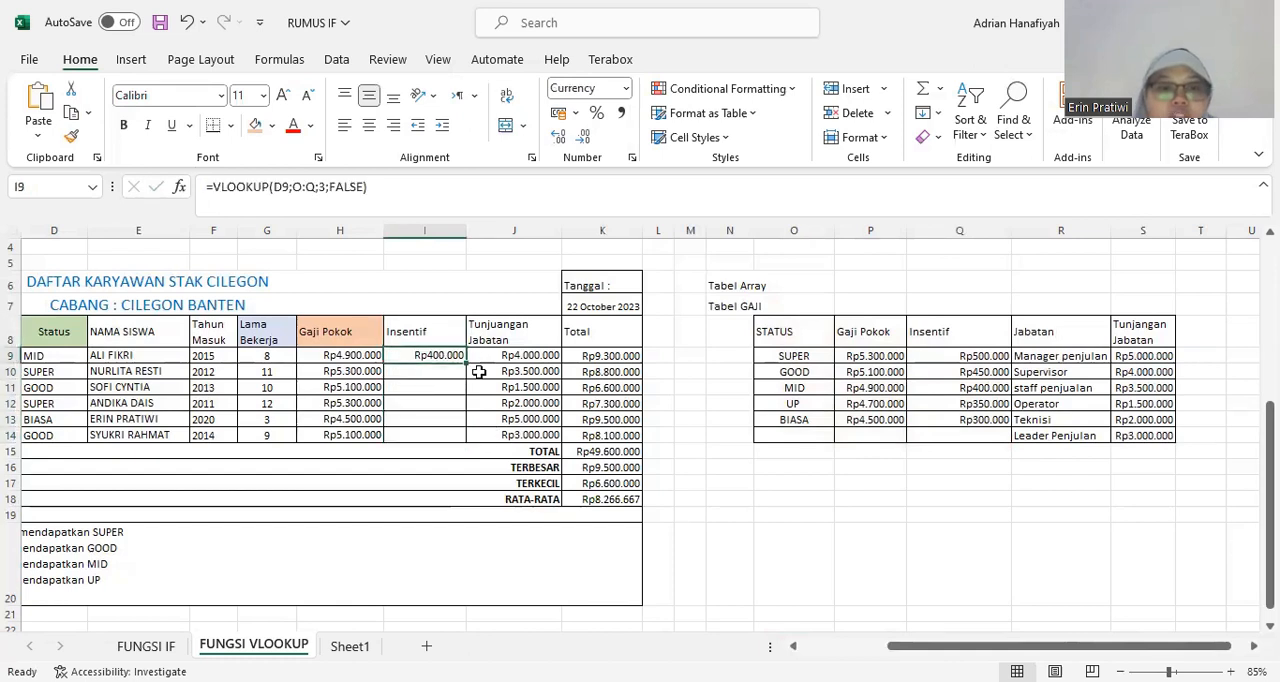
click(443, 334)
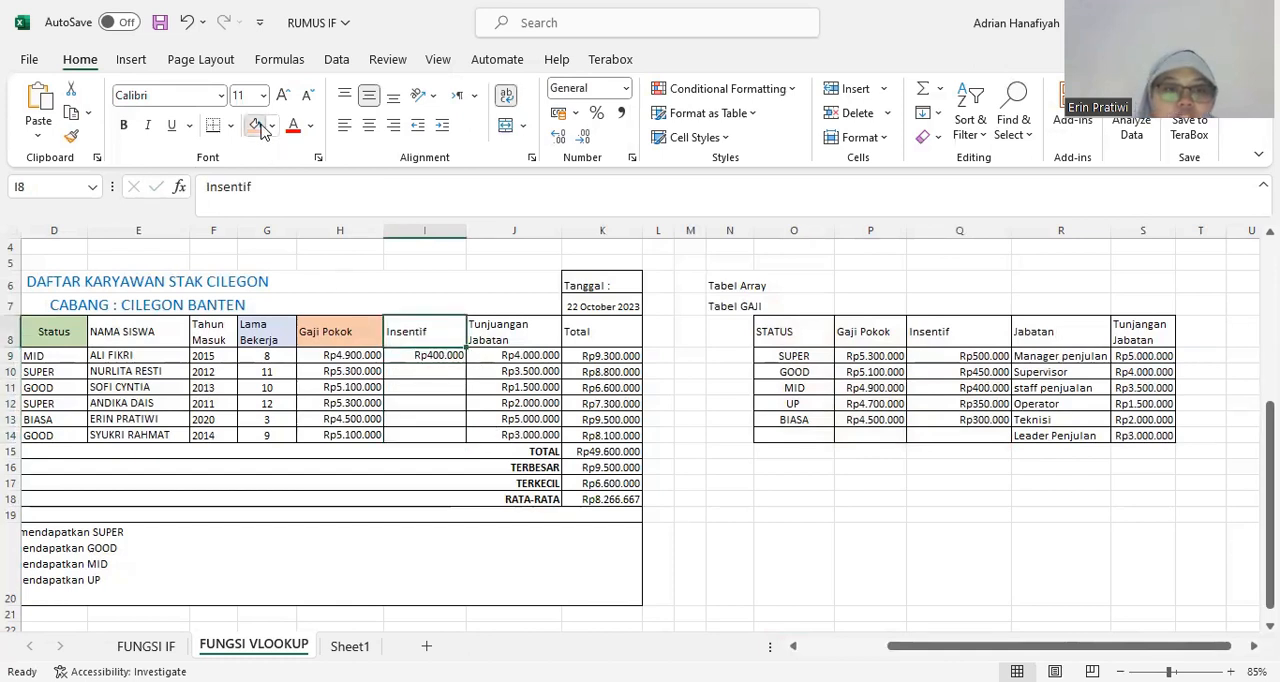
Copy the Insentif VLOOKUP formula from I9 down to I14 and check the copied formula in I11.
click(450, 356)
drag(465, 366, 459, 420)
drag(458, 440, 458, 440)
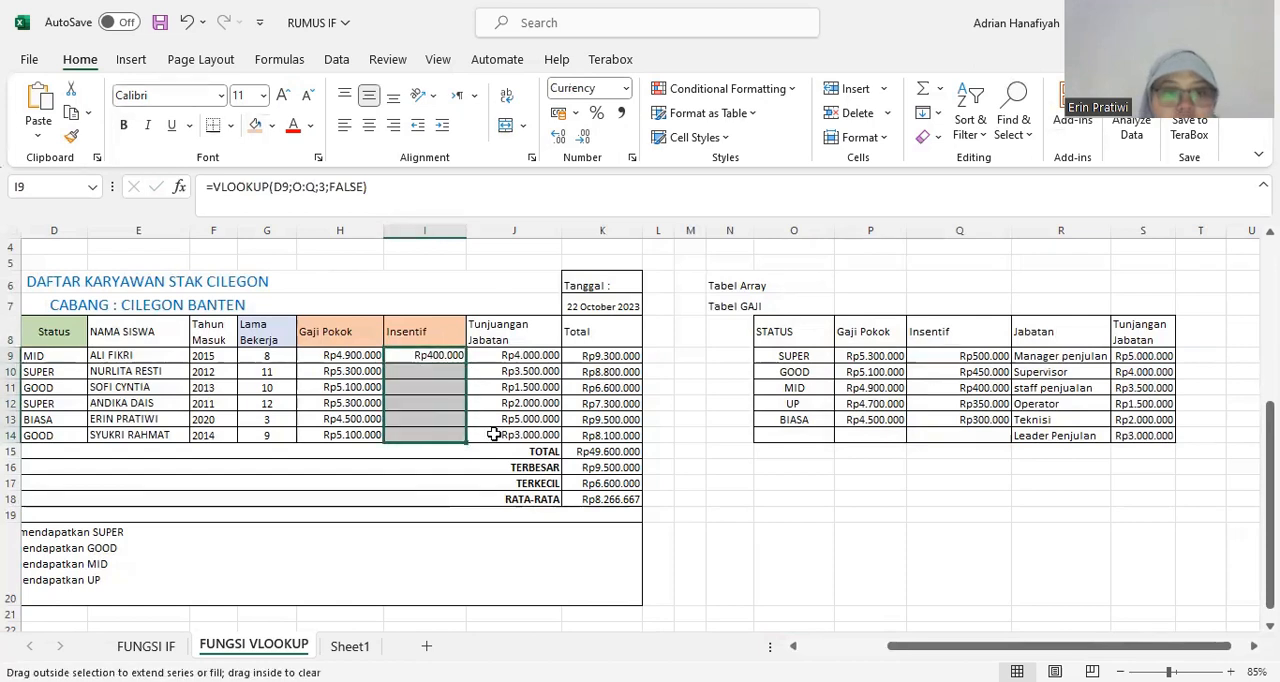
click(505, 388)
click(425, 390)
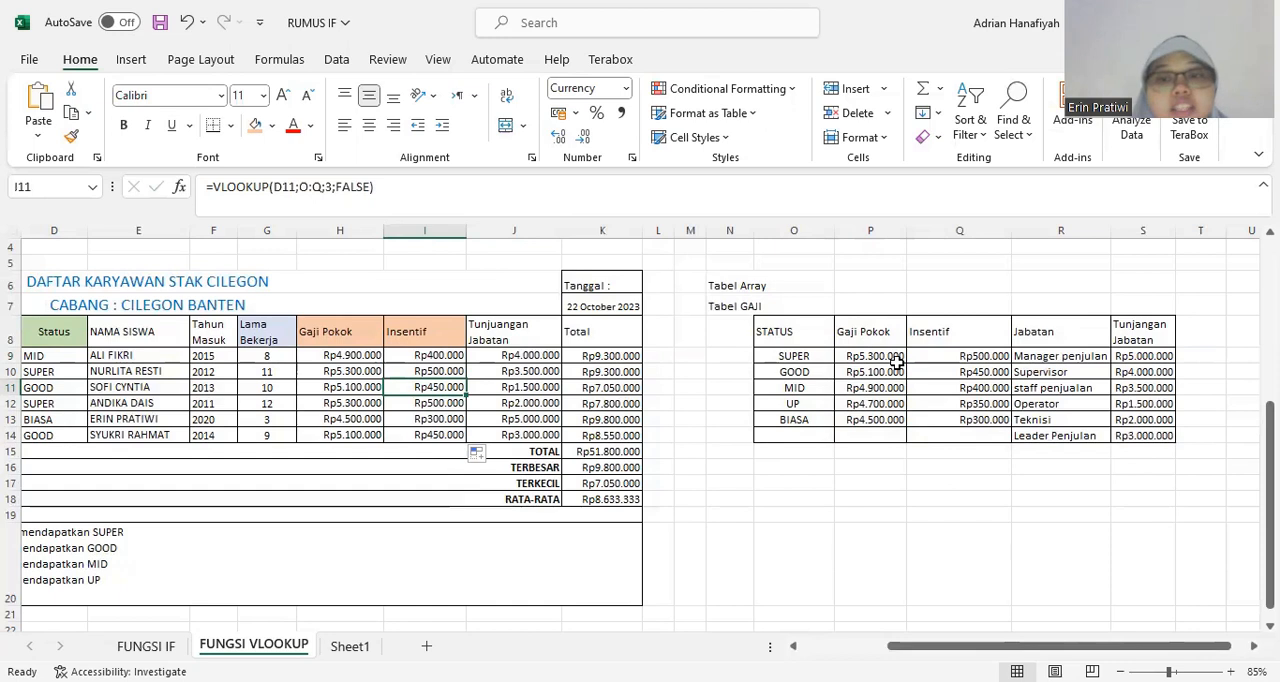
click(350, 357)
click(398, 361)
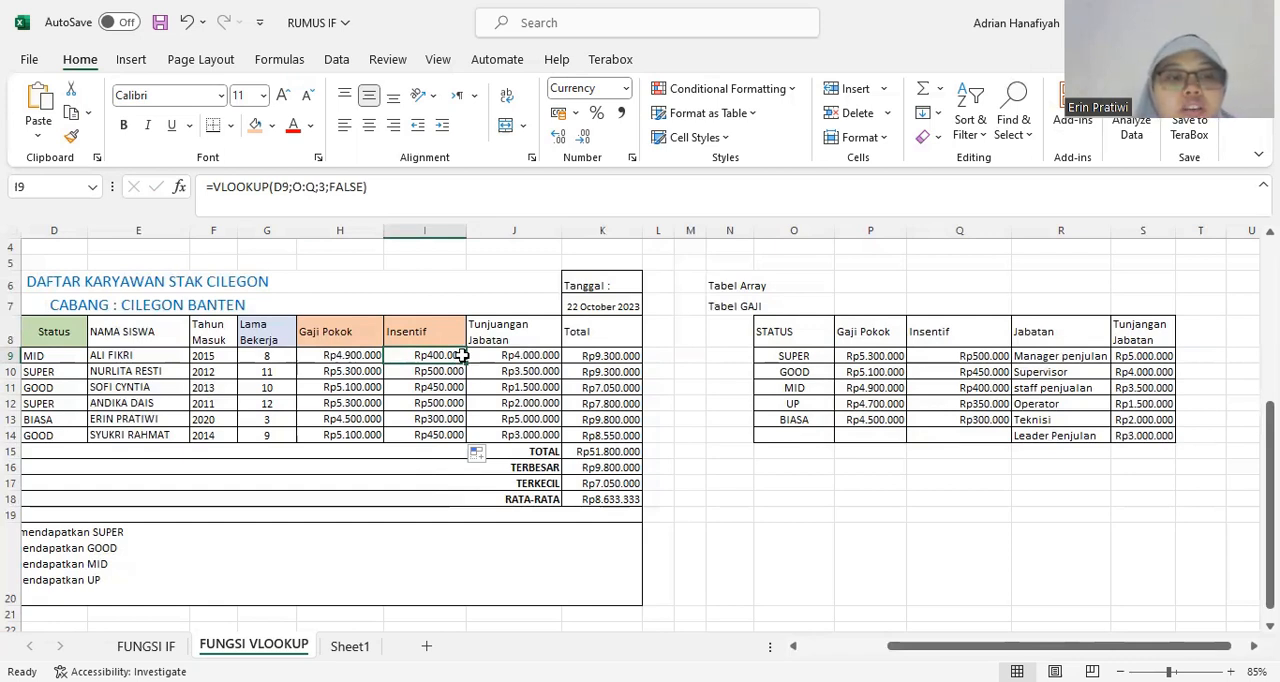
Change the name column header in E8 to NAMA KARYAWAN.
click(112, 323)
drag(285, 187, 248, 187)
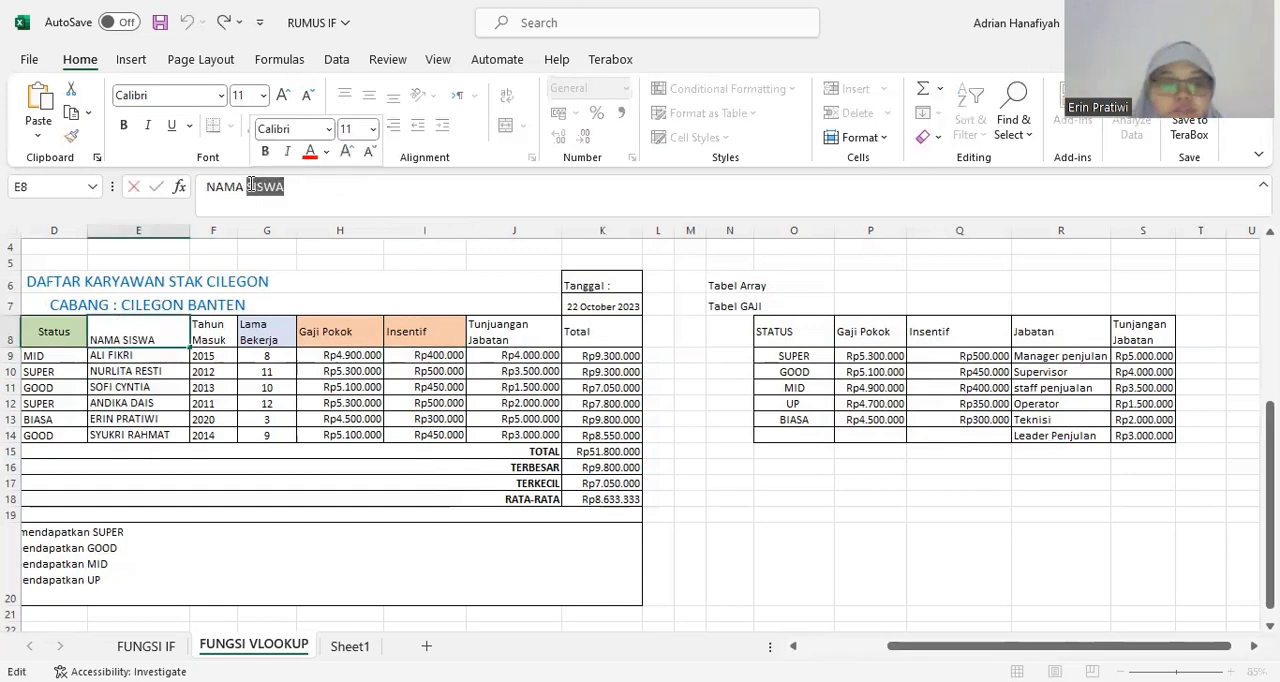
key(BackSpace)
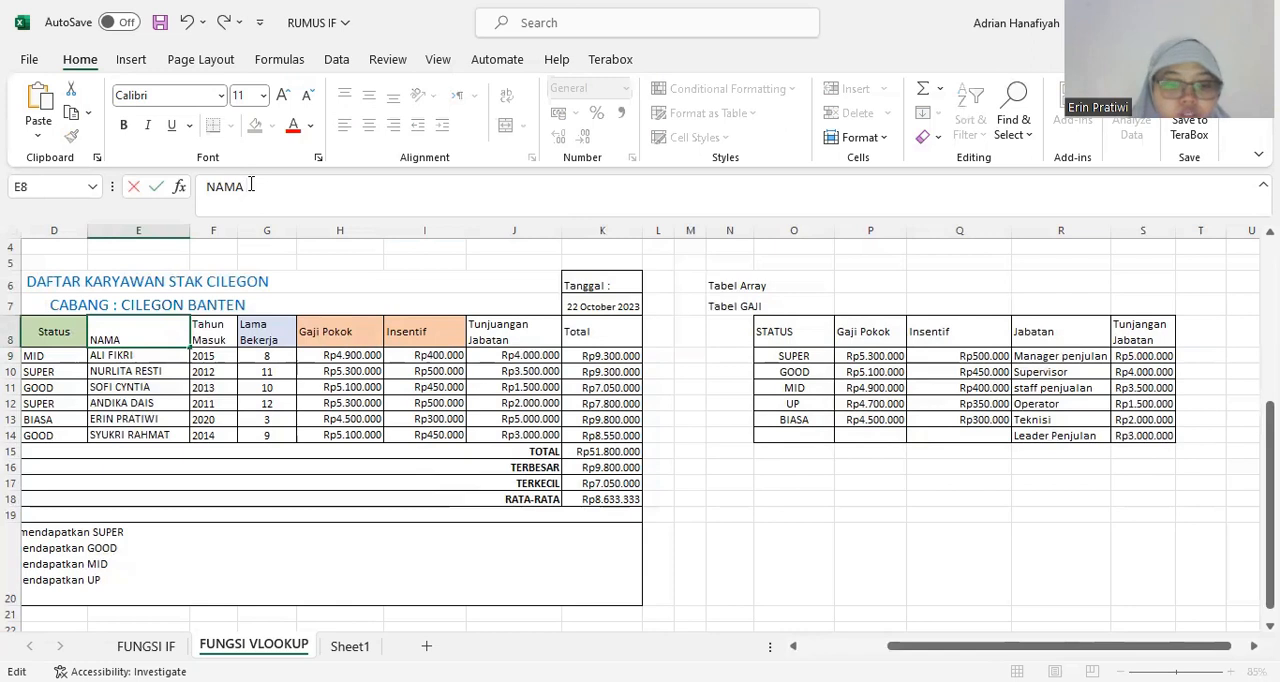
key(BackSpace)
key(BackSpace)
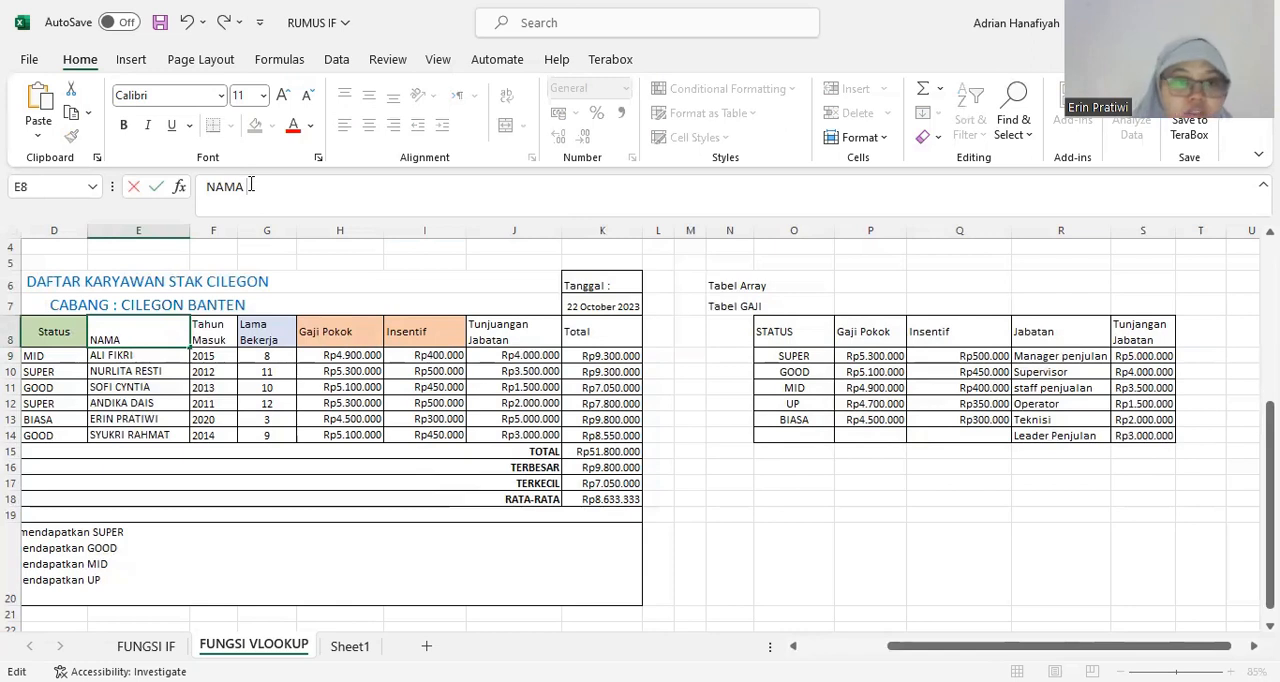
text(KARYAWAN)
click(490, 334)
click(449, 386)
Correct the spelling of the header in J8 to Tunjangan Jabatan.
click(503, 333)
click(566, 403)
click(513, 334)
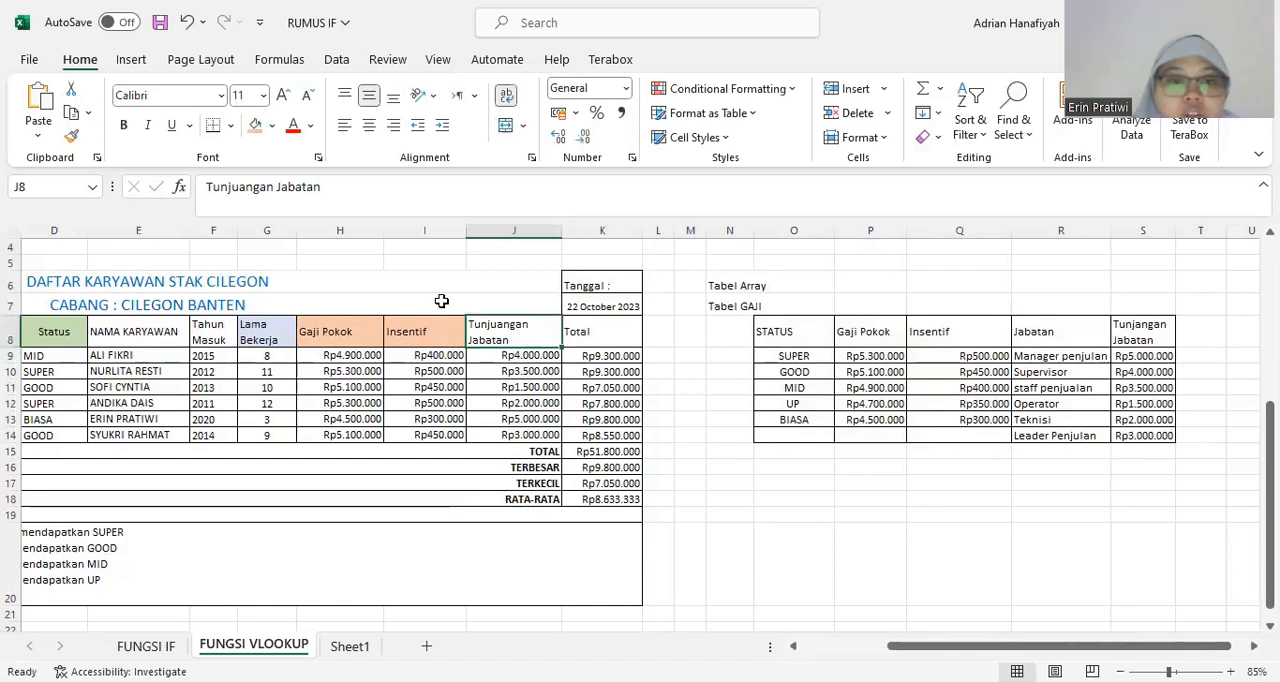
click(246, 186)
key(BackSpace)
click(524, 409)
Examine the Tunjangan Jabatan column of the salary table and the Jabatan and Tunjangan Jabatan columns of Tabel GAJI.
click(534, 329)
click(494, 357)
click(506, 327)
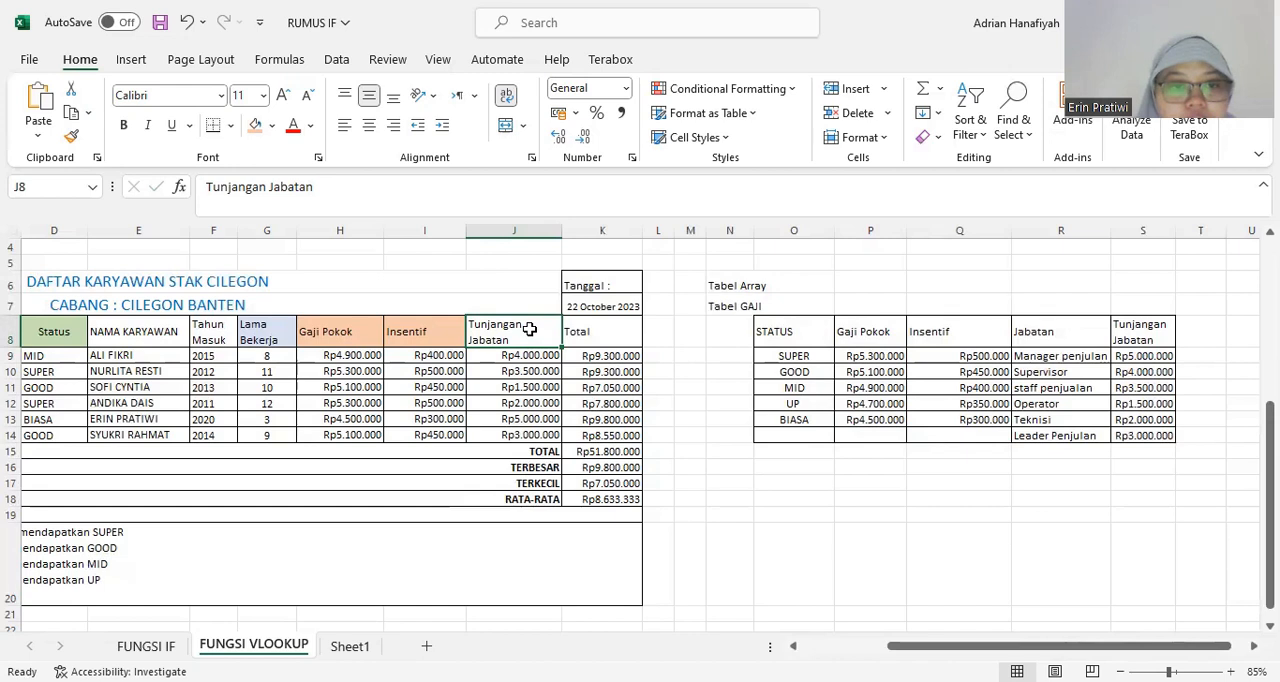
click(519, 402)
click(523, 332)
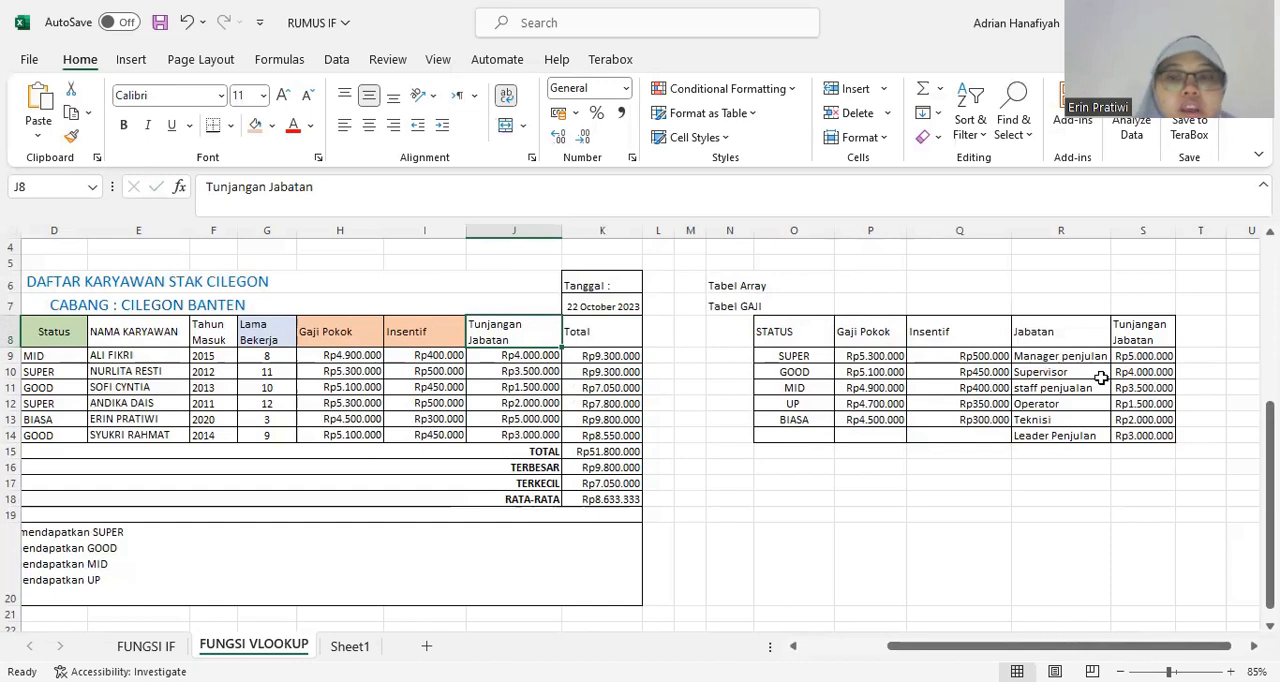
click(1160, 387)
drag(1060, 232, 1143, 240)
click(1094, 327)
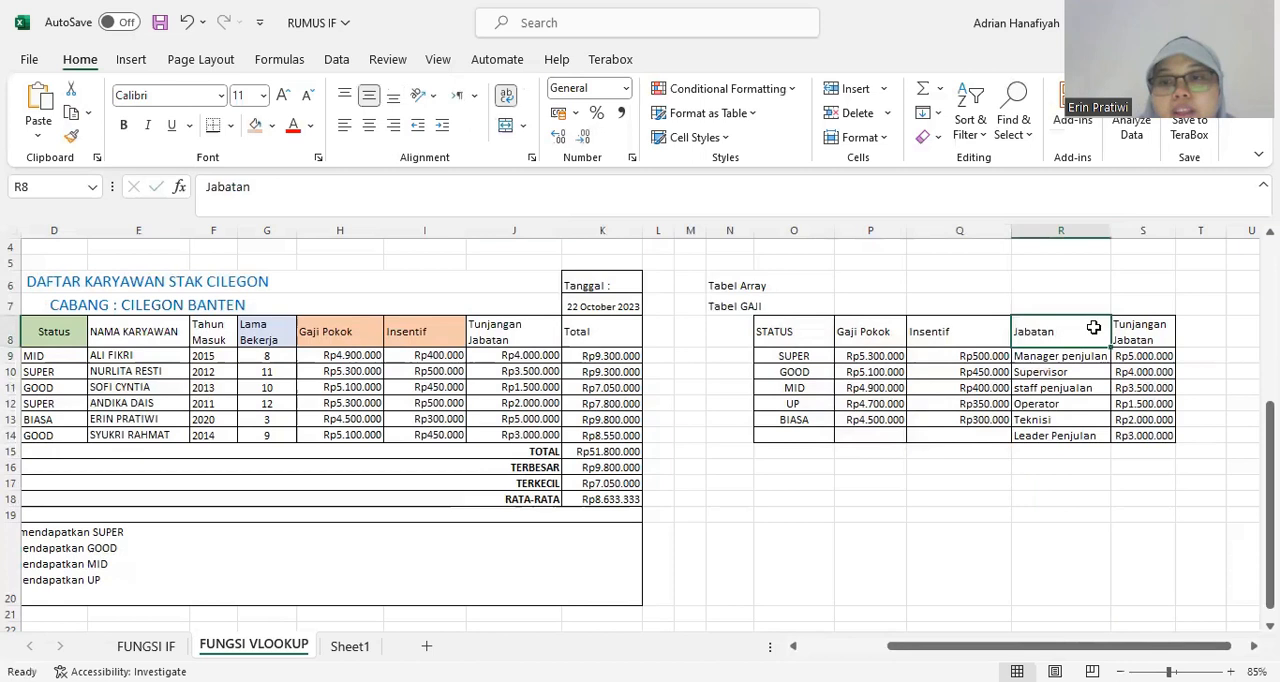
click(1138, 330)
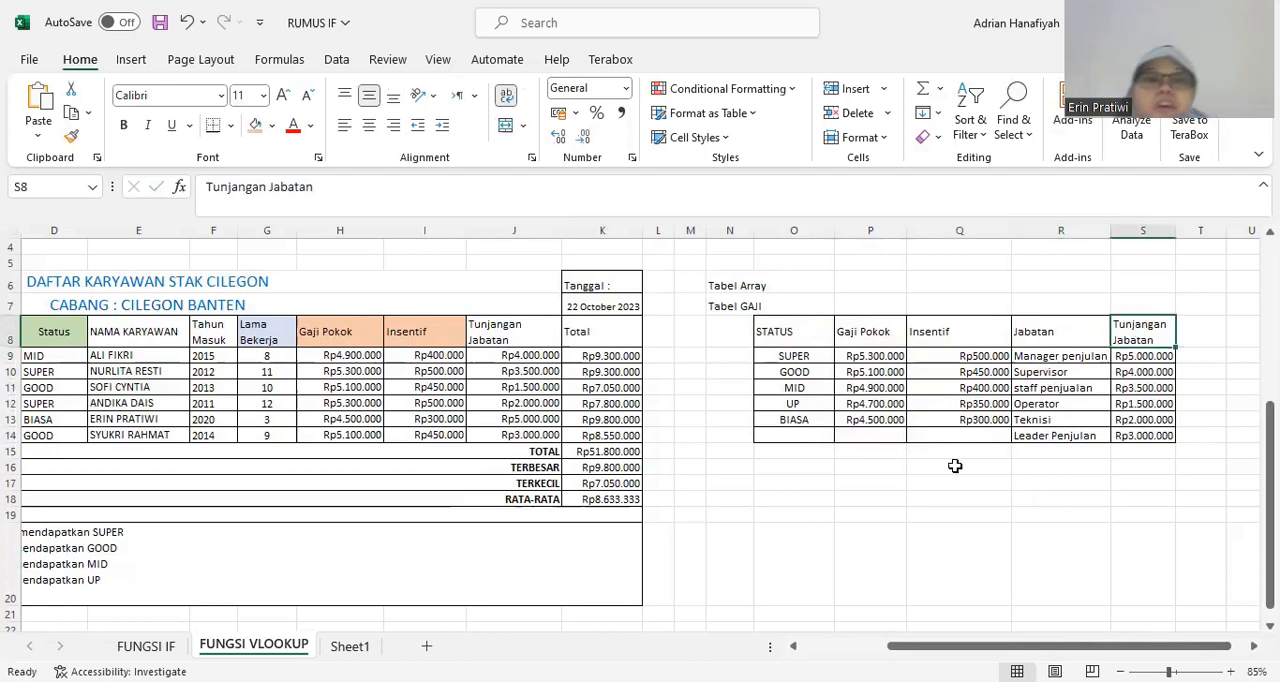
Clear the existing Tunjangan Jabatan amounts in J9:J14 of the salary table.
drag(545, 356, 527, 434)
key(Delete)
click(533, 403)
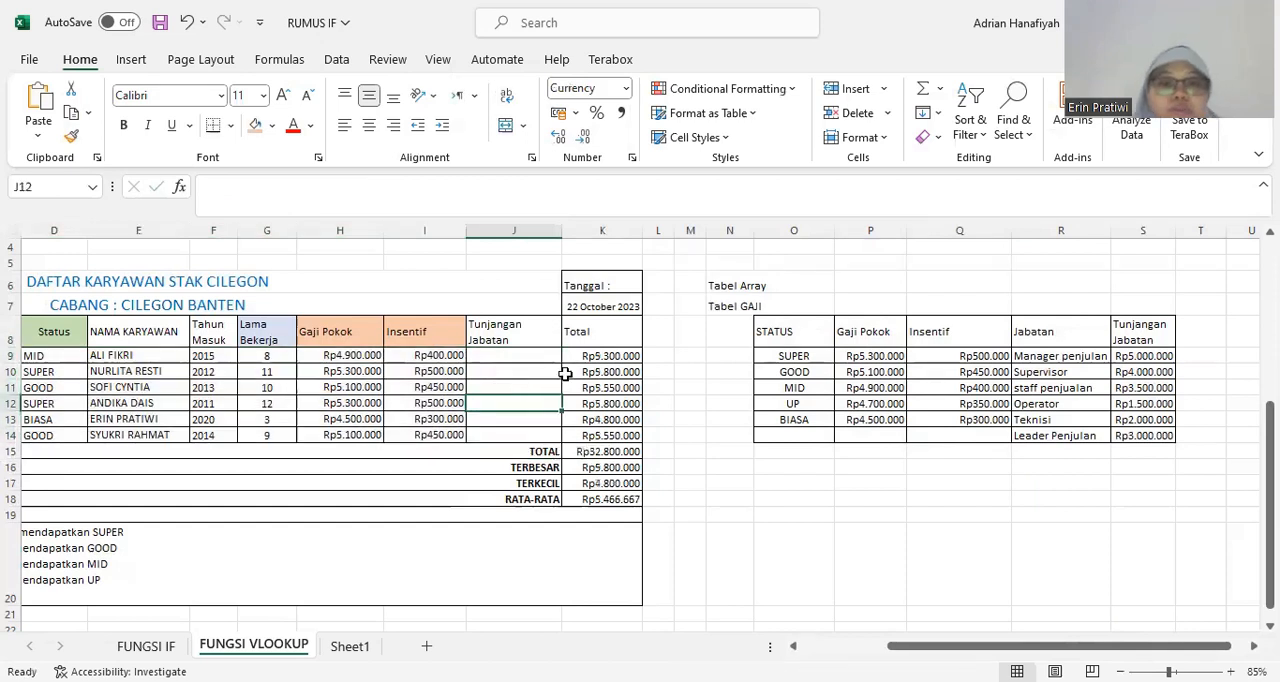
Examine the Jabatan column of the salary table as the lookup value for the empty Tunjangan Jabatan cells.
click(793, 646)
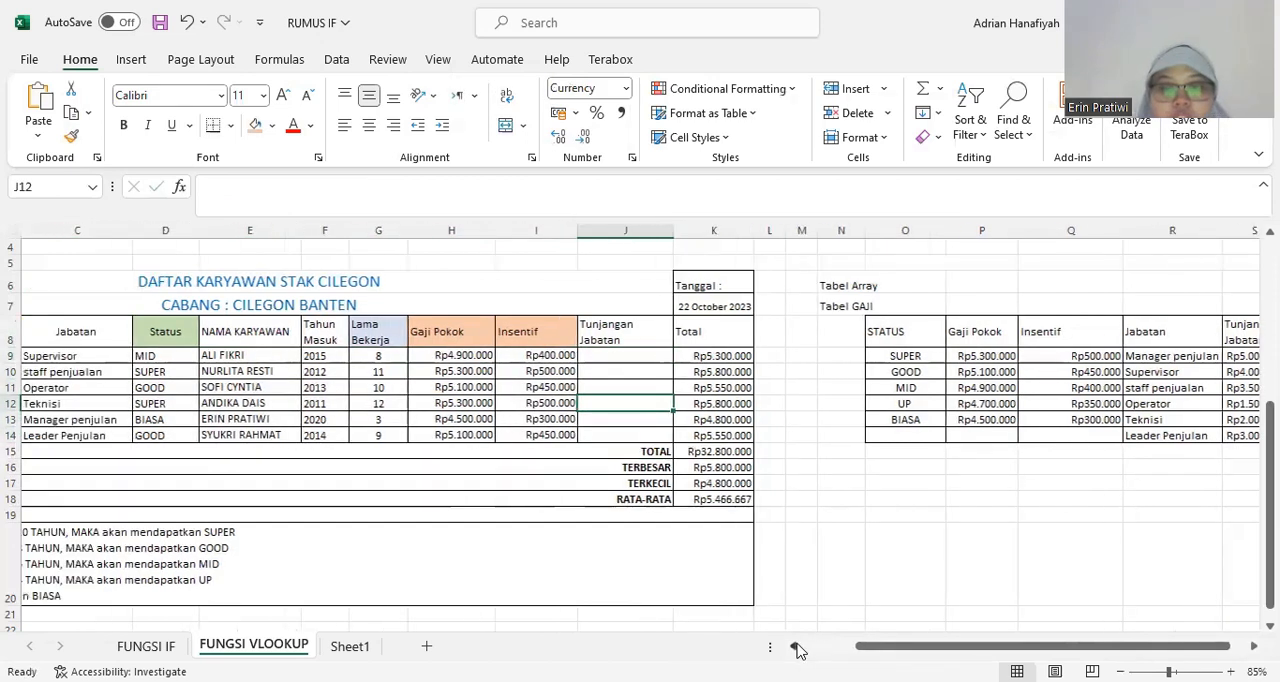
click(793, 646)
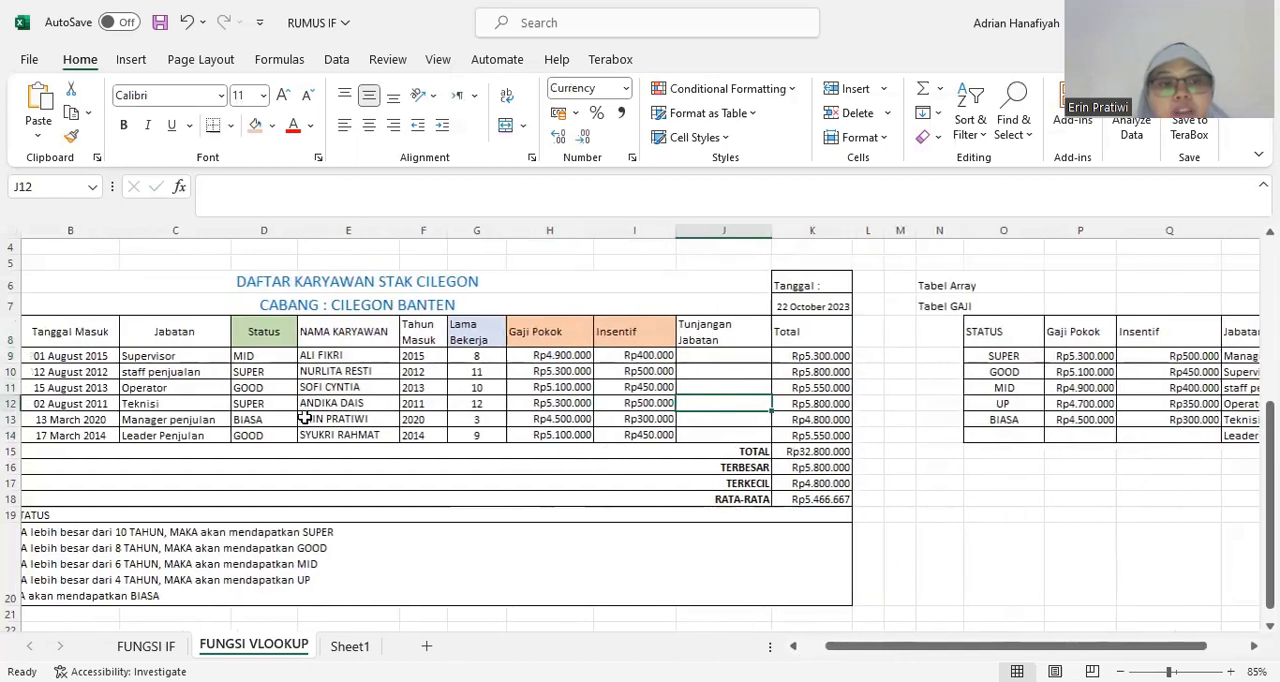
click(181, 333)
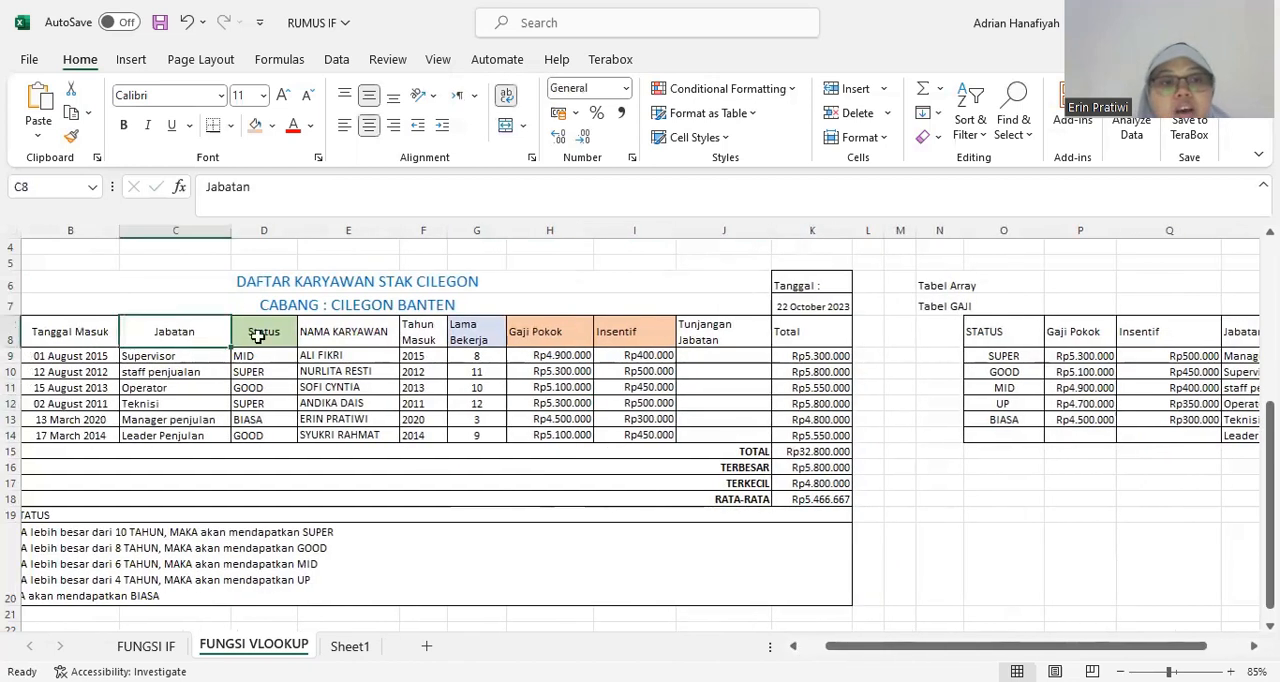
click(735, 359)
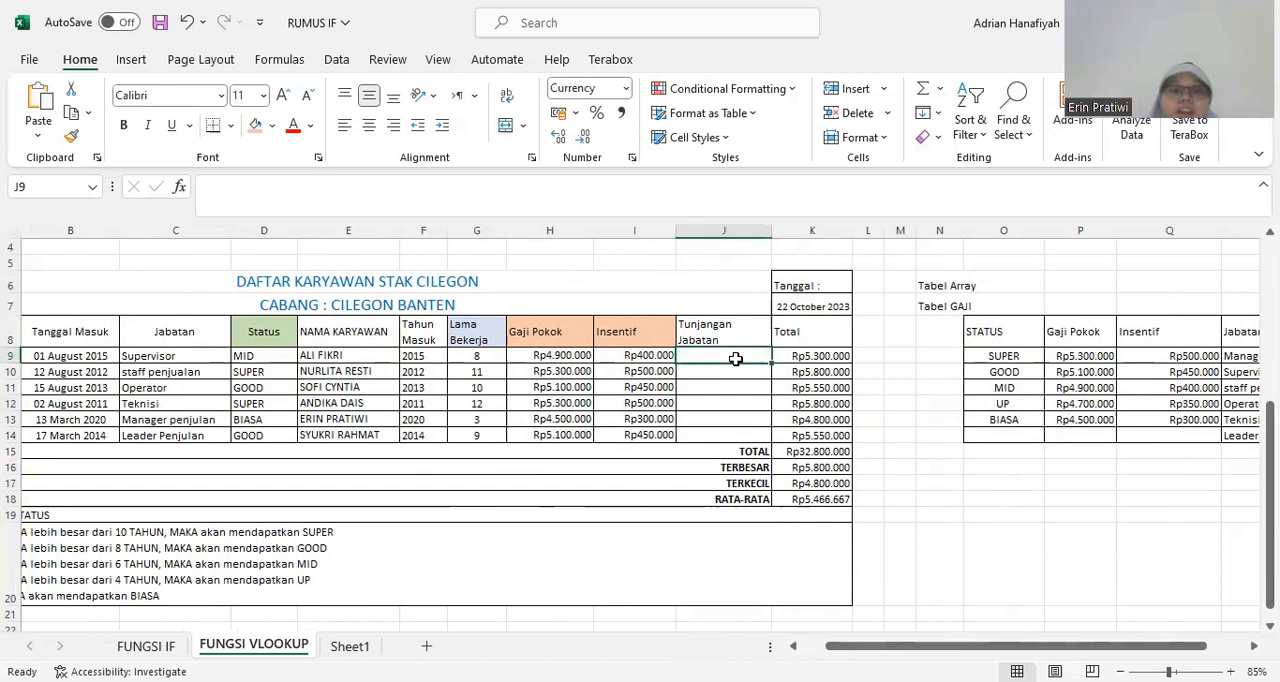
drag(202, 332, 187, 446)
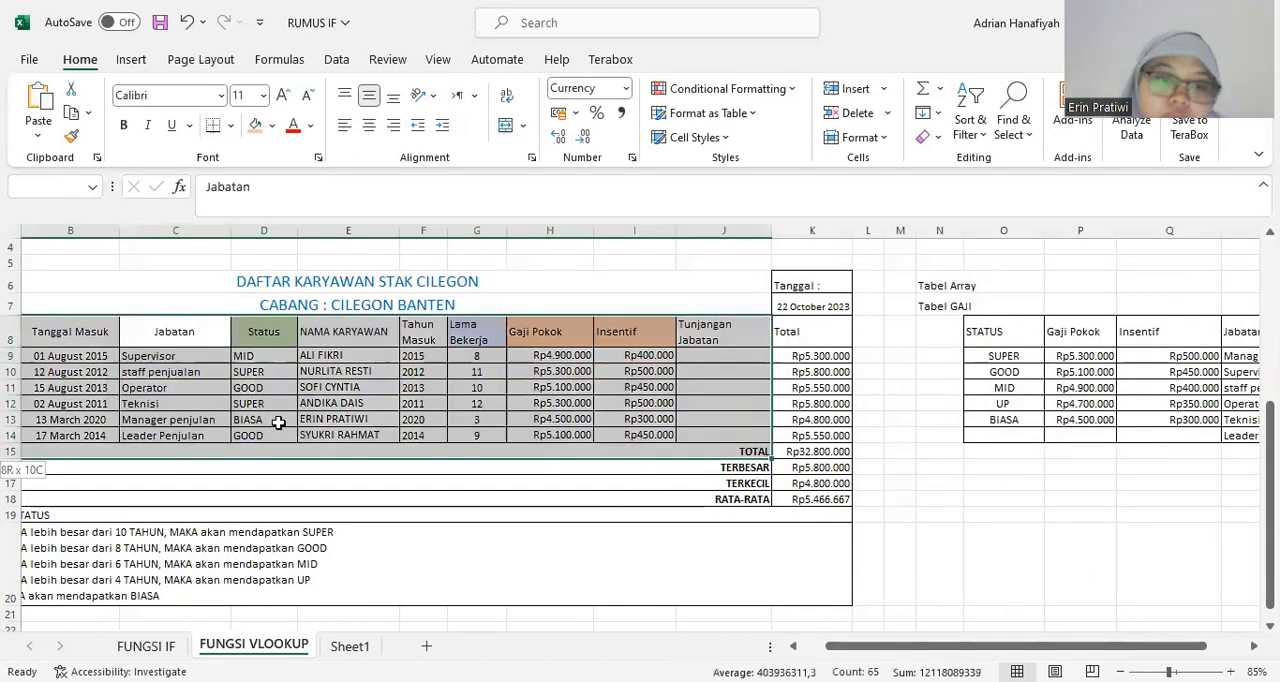
click(370, 399)
click(352, 358)
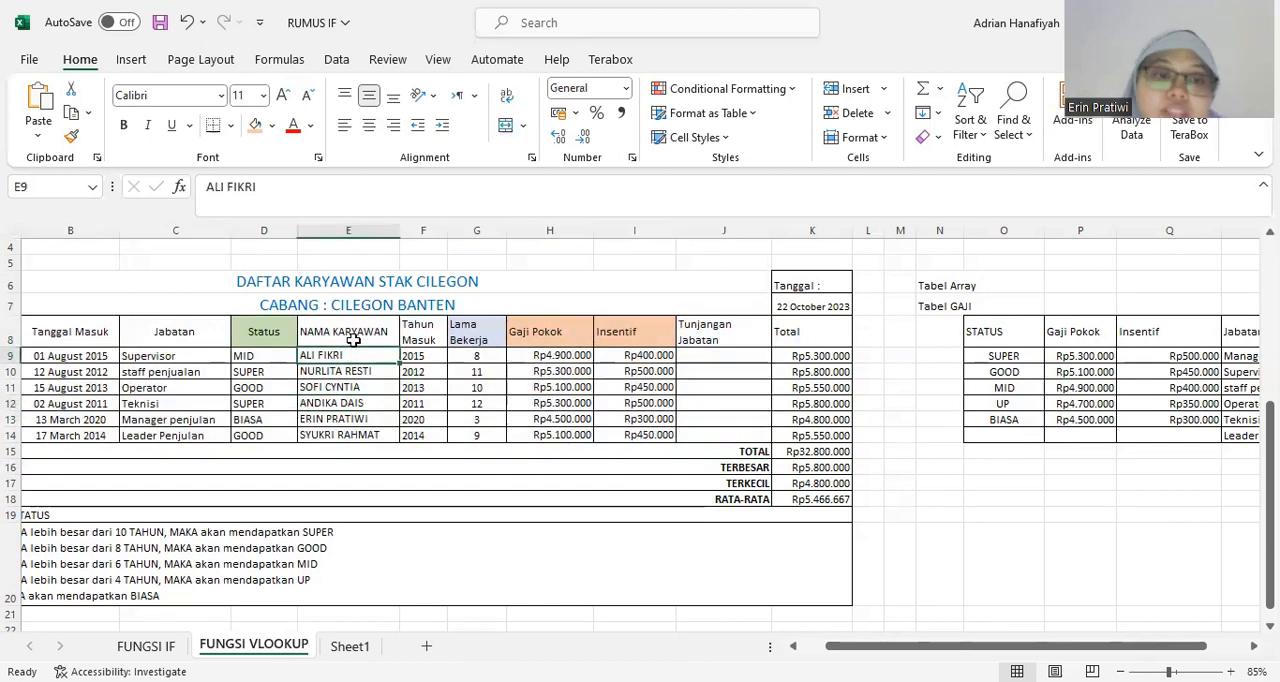
click(700, 342)
click(722, 352)
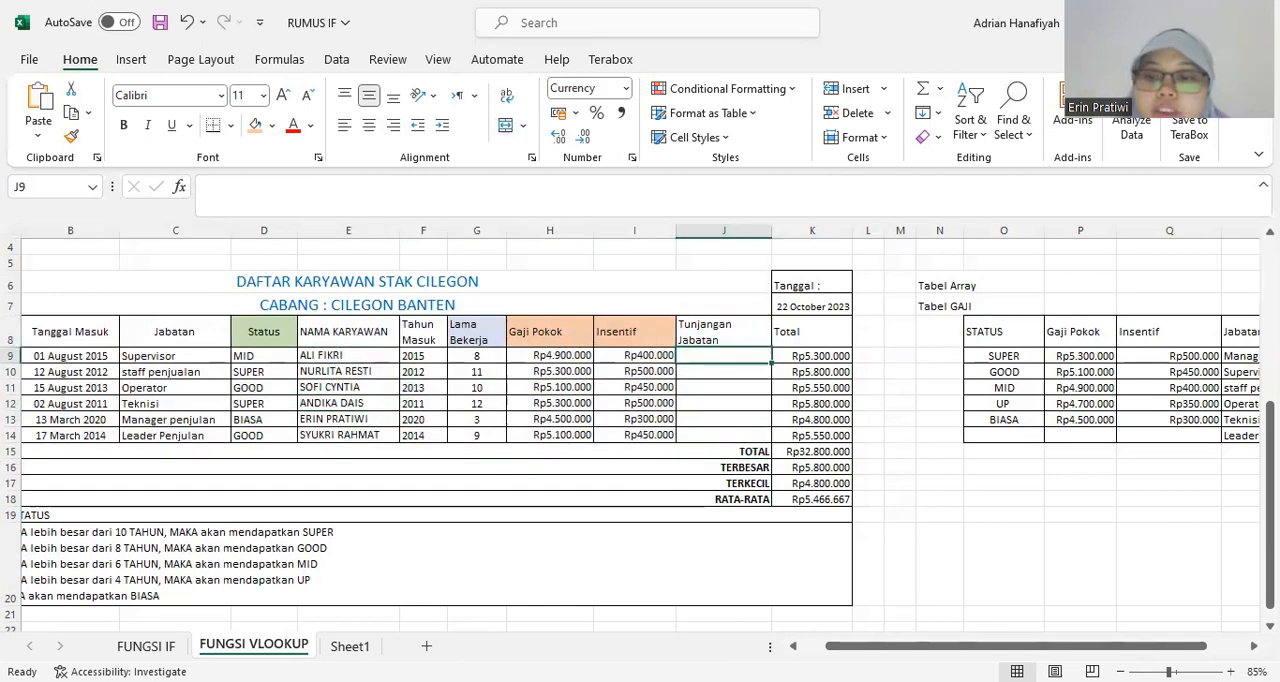
Shade the Tunjangan Jabatan header in J8 light orange like the Gaji Pokok and Insentif headers, and select J9.
scroll(640, 430, right, 1)
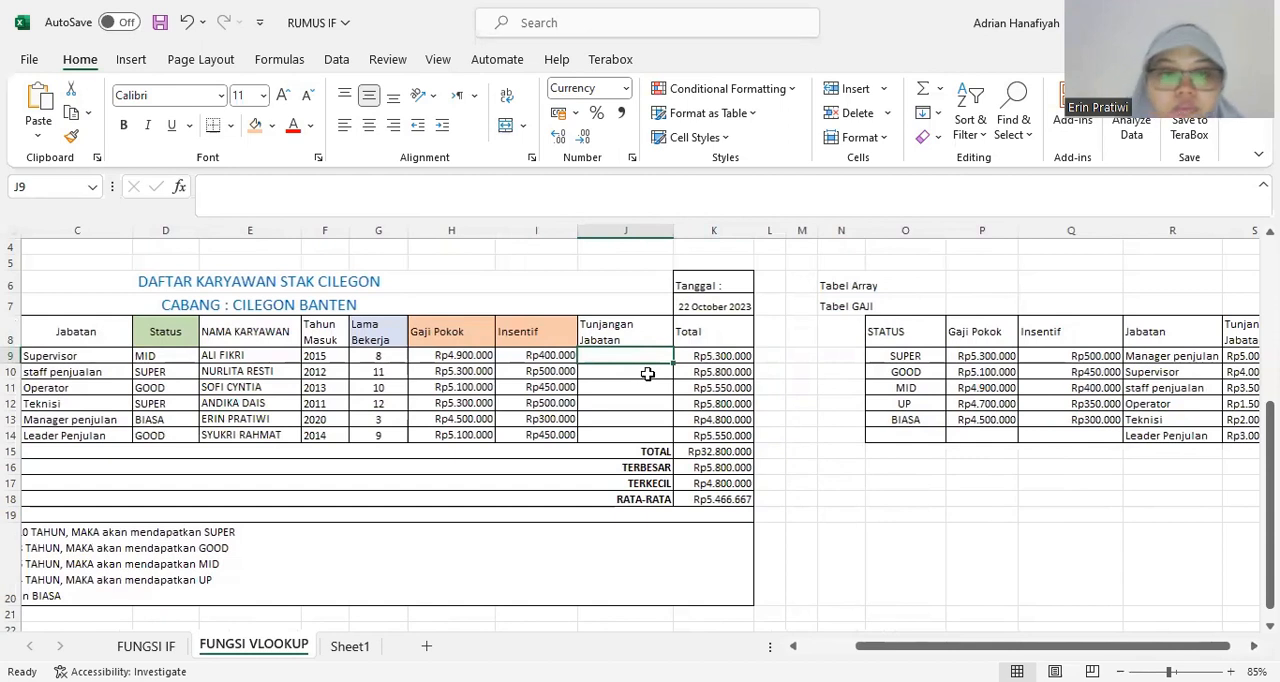
click(614, 337)
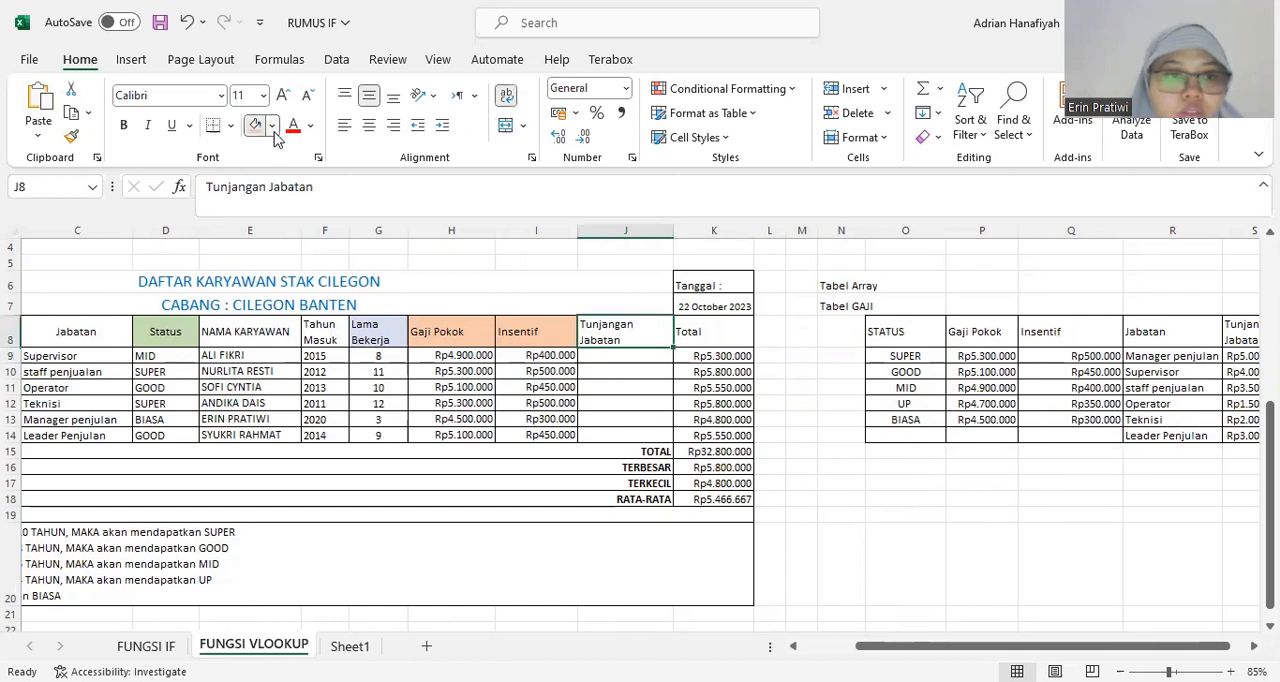
click(272, 128)
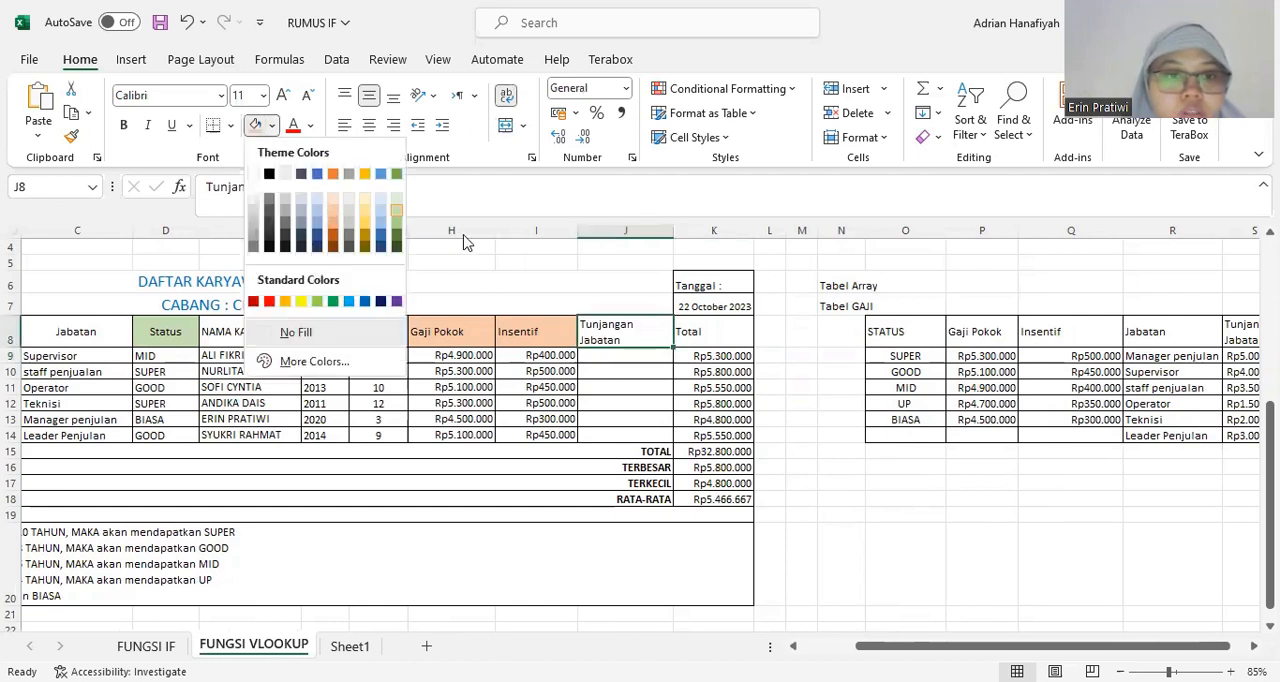
click(333, 218)
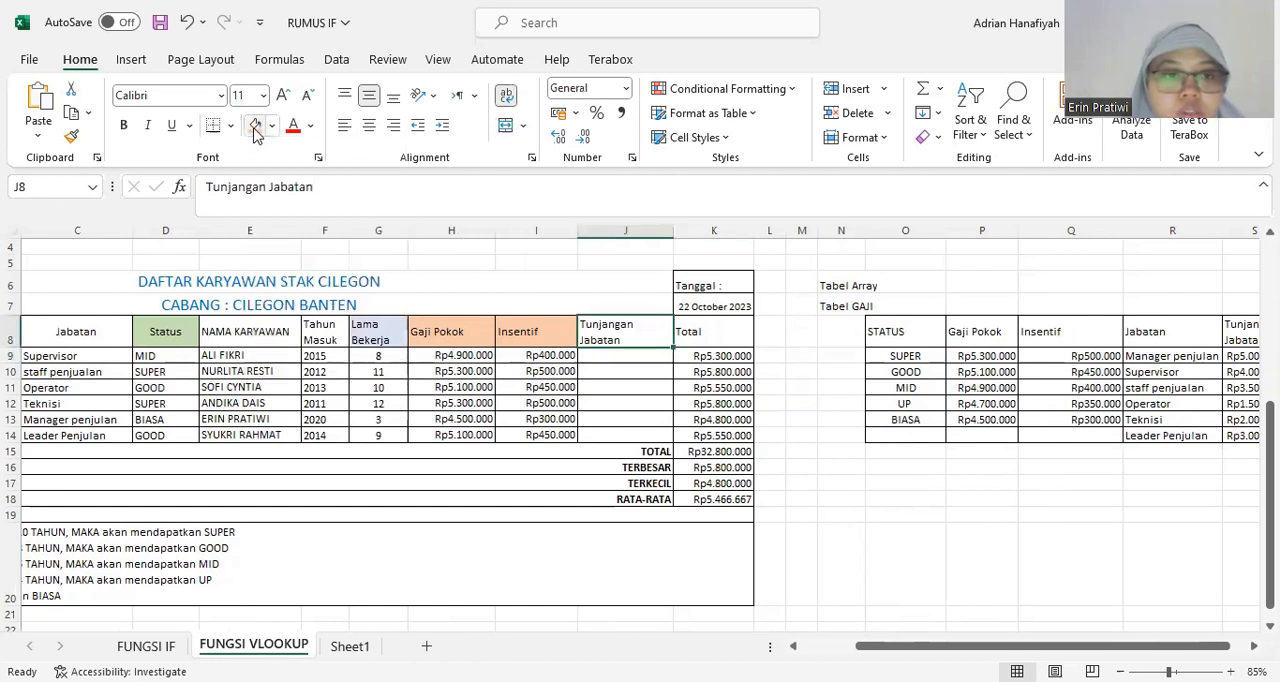
click(623, 370)
click(623, 356)
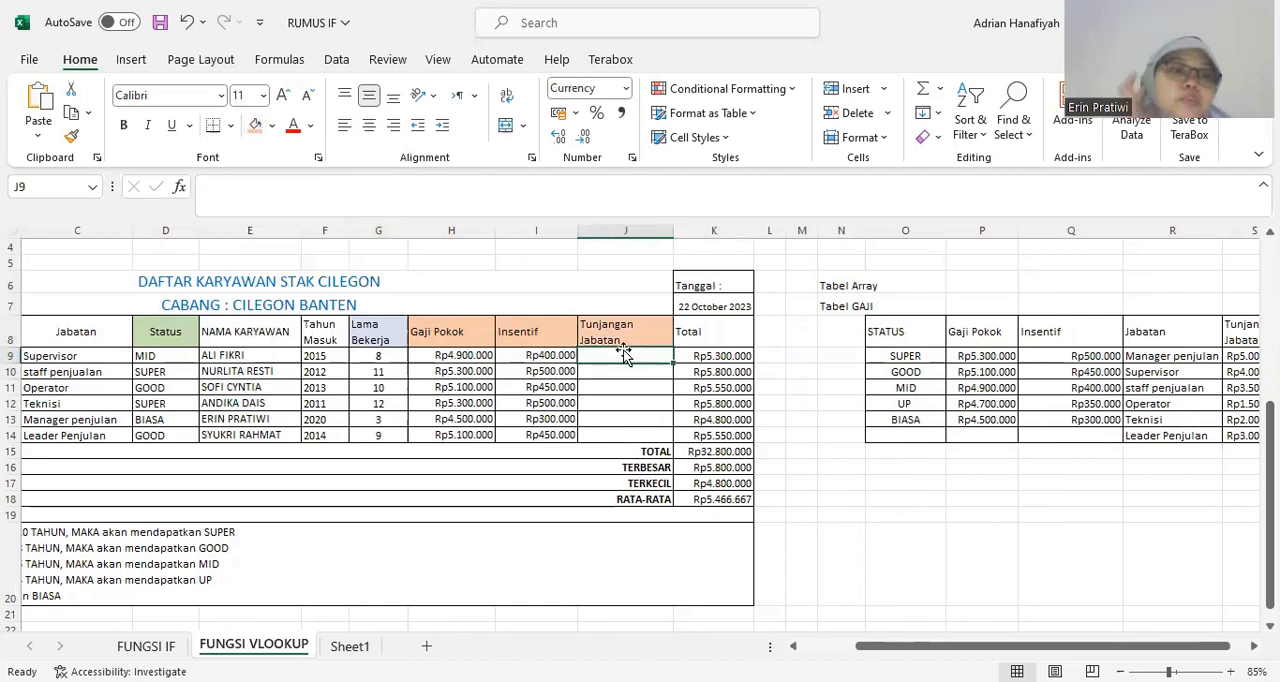
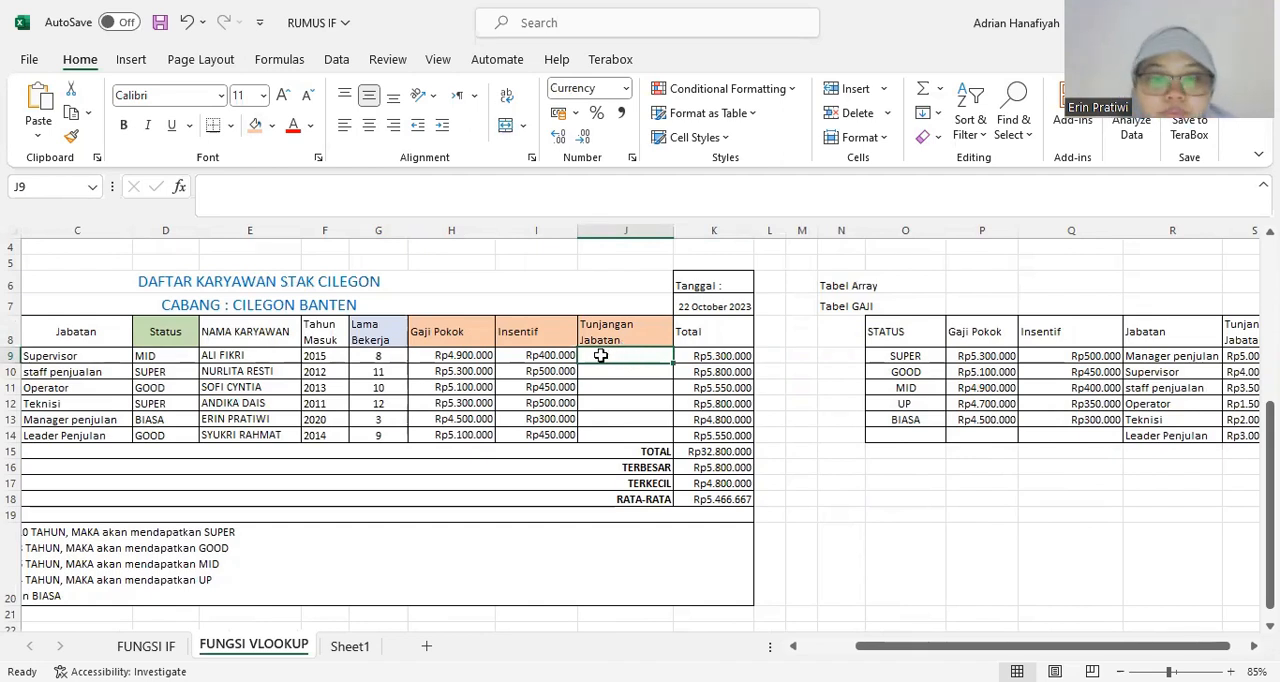
Start a VLOOKUP formula in J9 with C9 as the lookup value and columns R:S as the table array.
text(=)
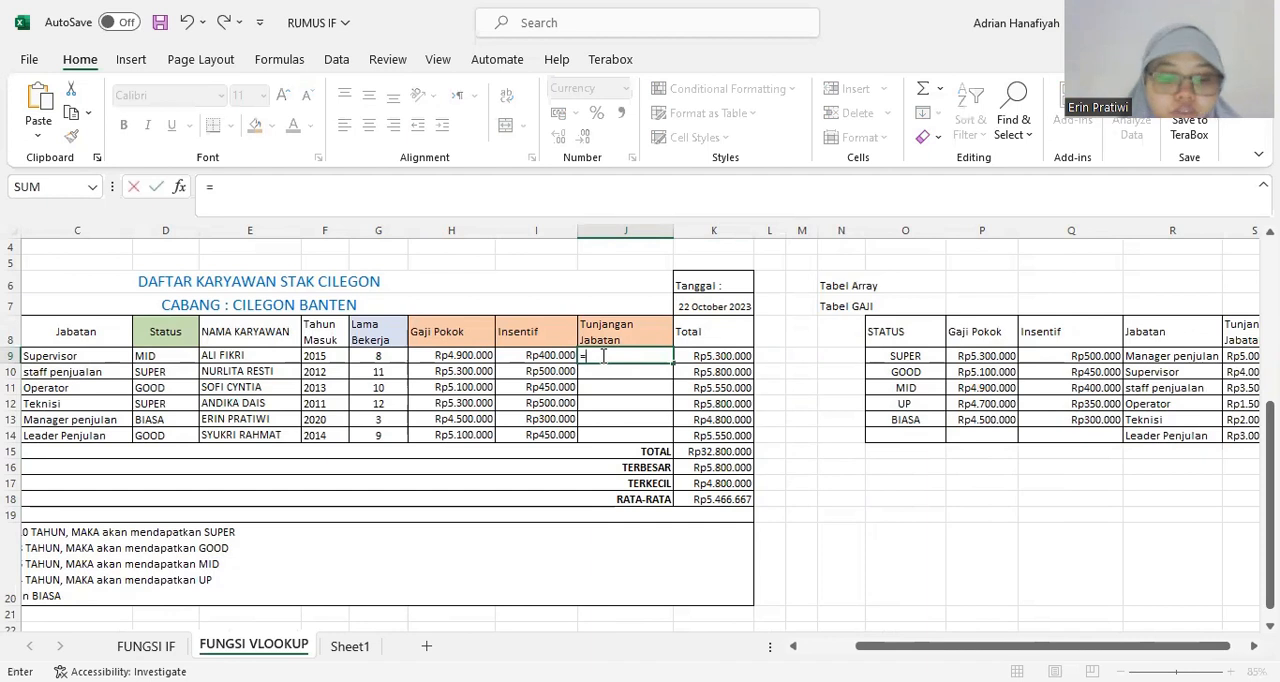
text(VLO)
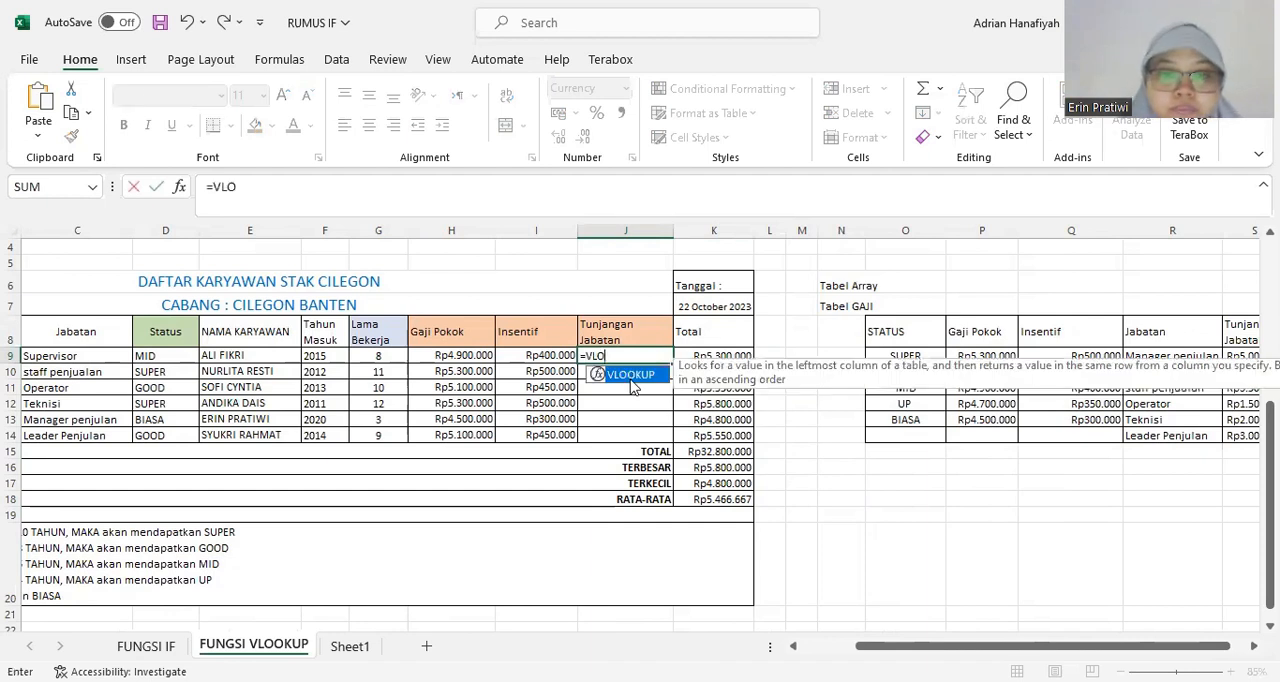
key(Tab)
click(95, 362)
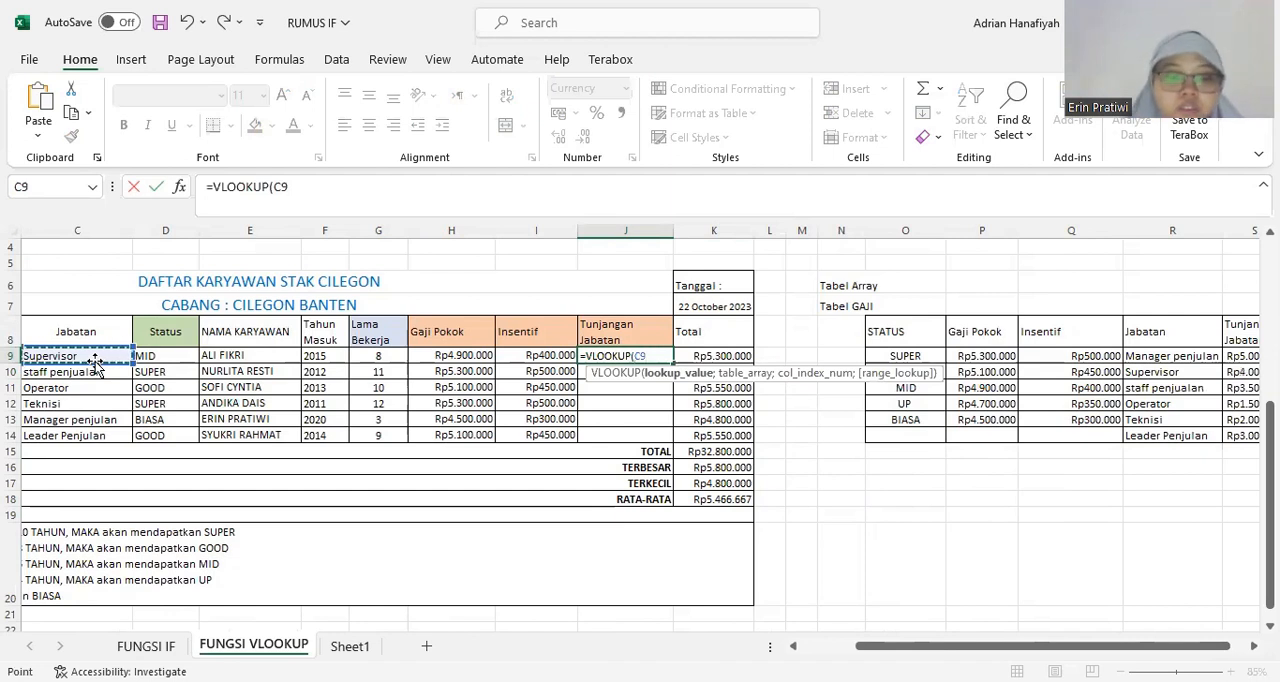
text(;)
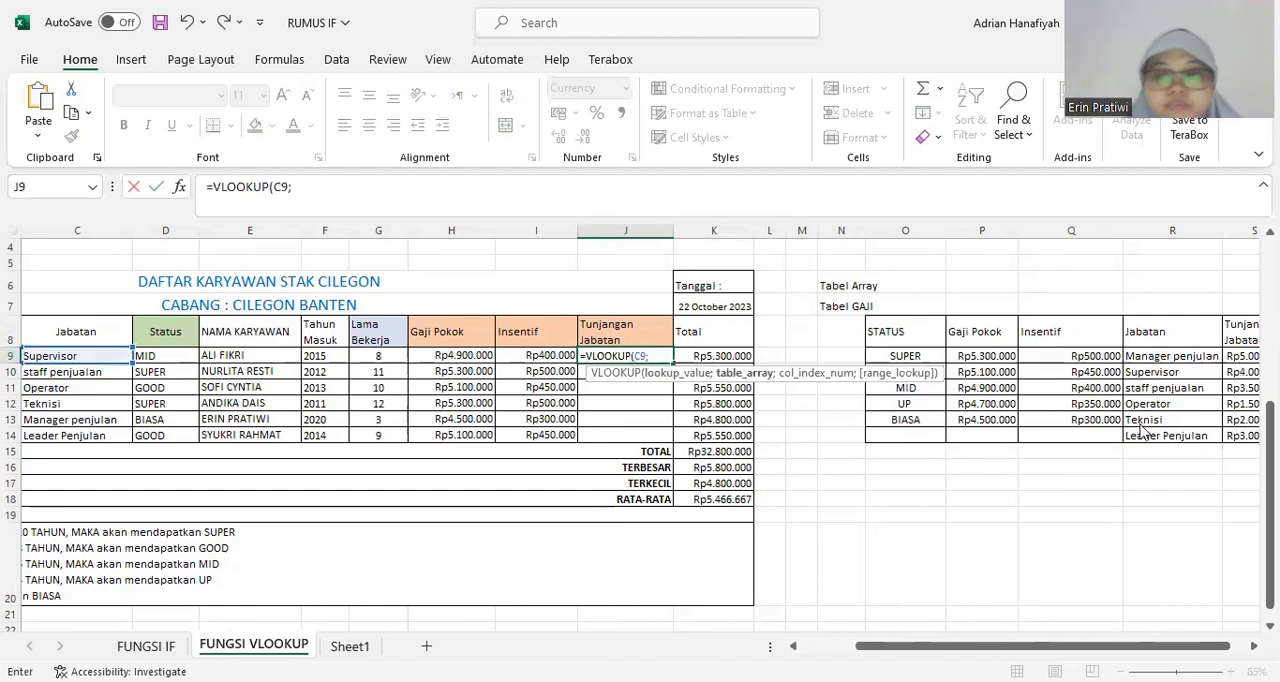
scroll(640, 430, right, 1)
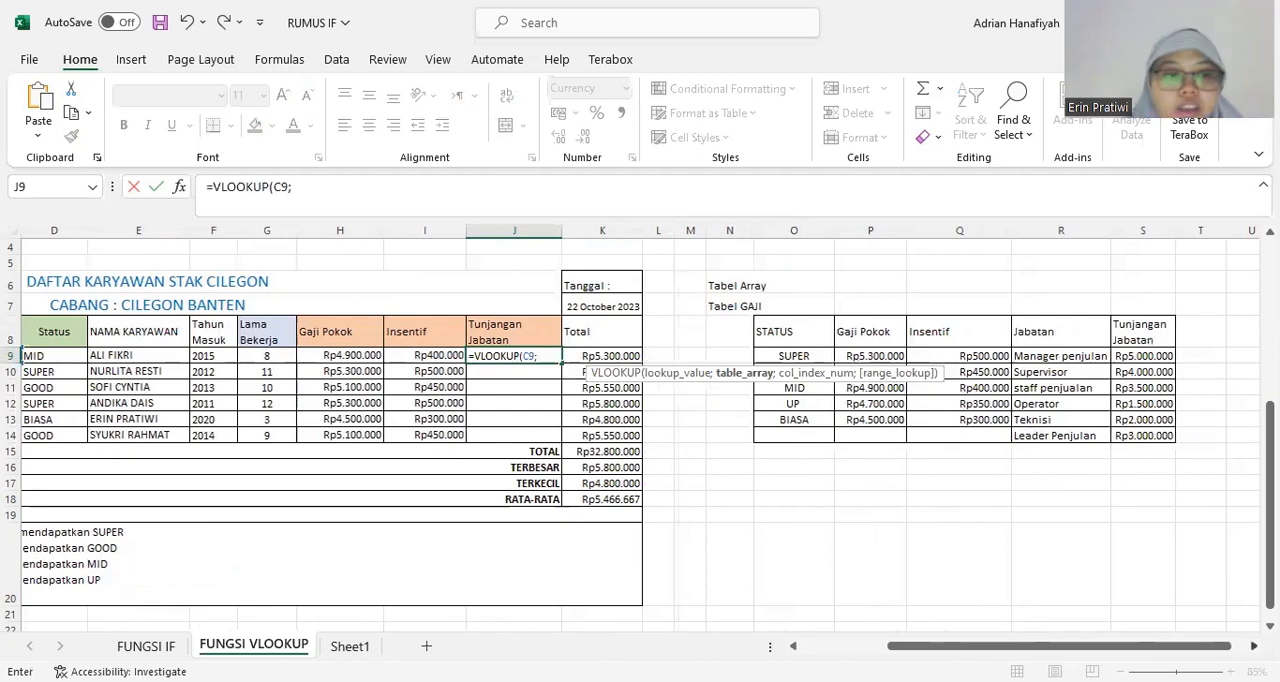
drag(1053, 229, 1140, 256)
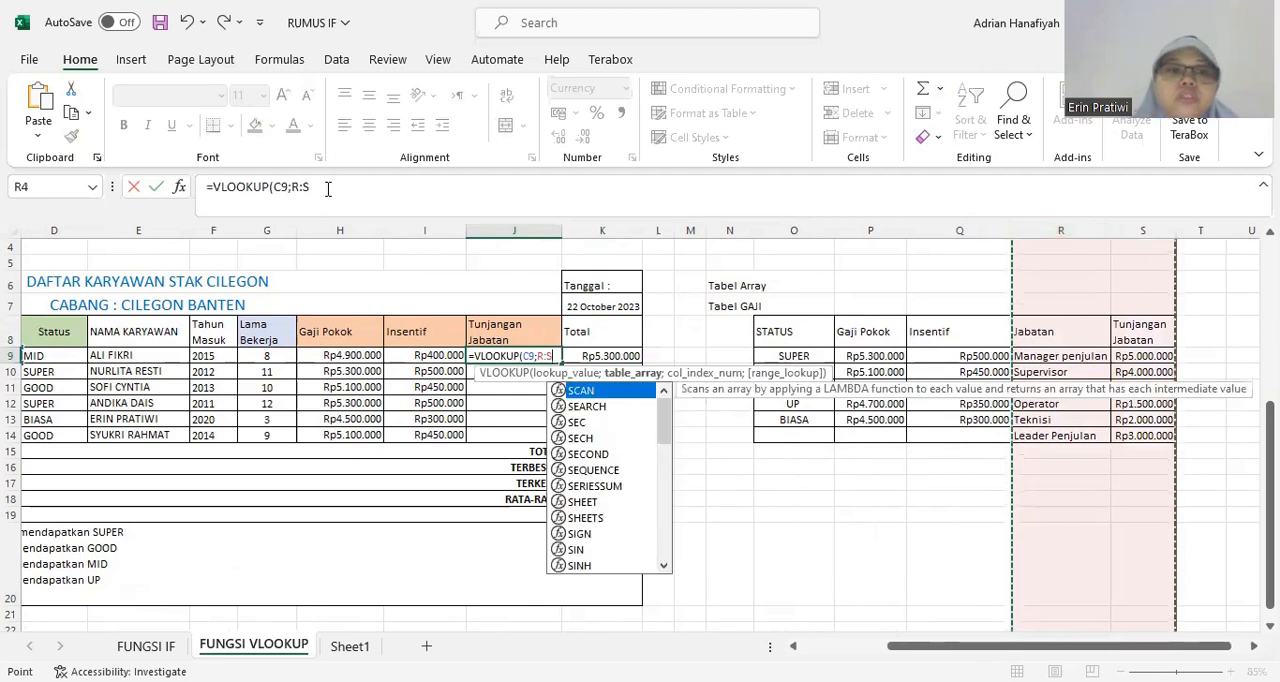
Complete the J9 formula as =VLOOKUP(C9;R:S;2;FALSE), returning the second column with an exact match.
click(327, 187)
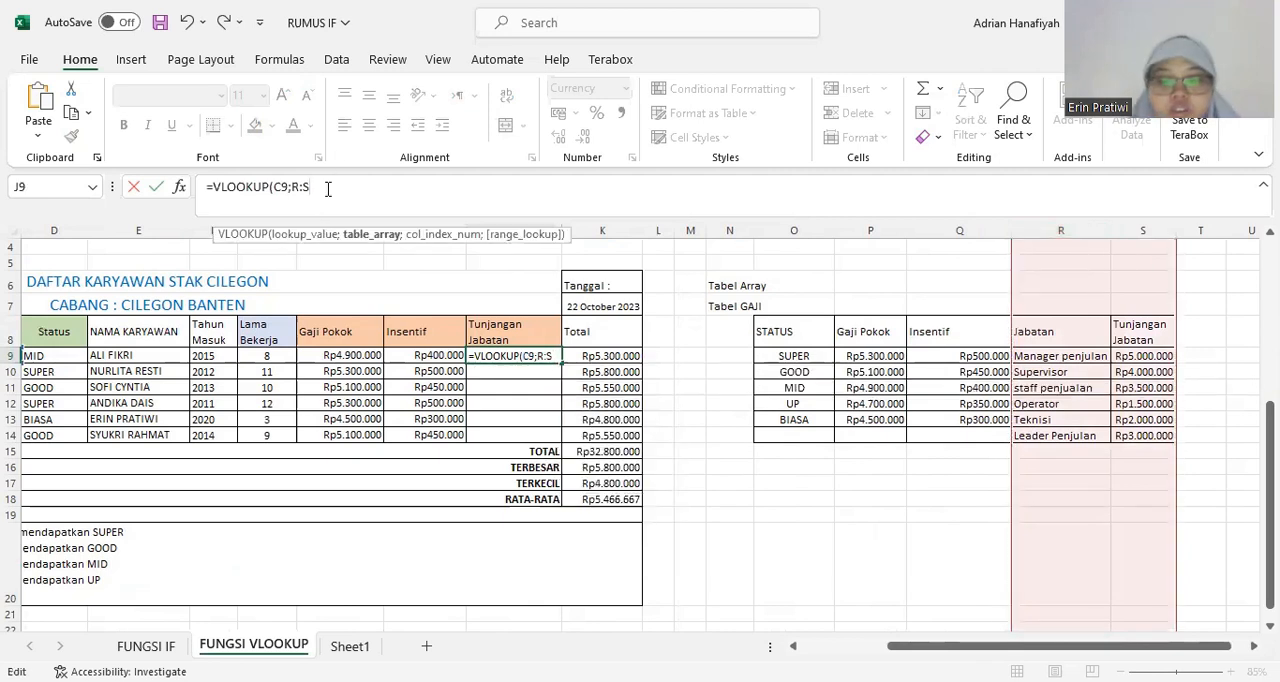
text(;)
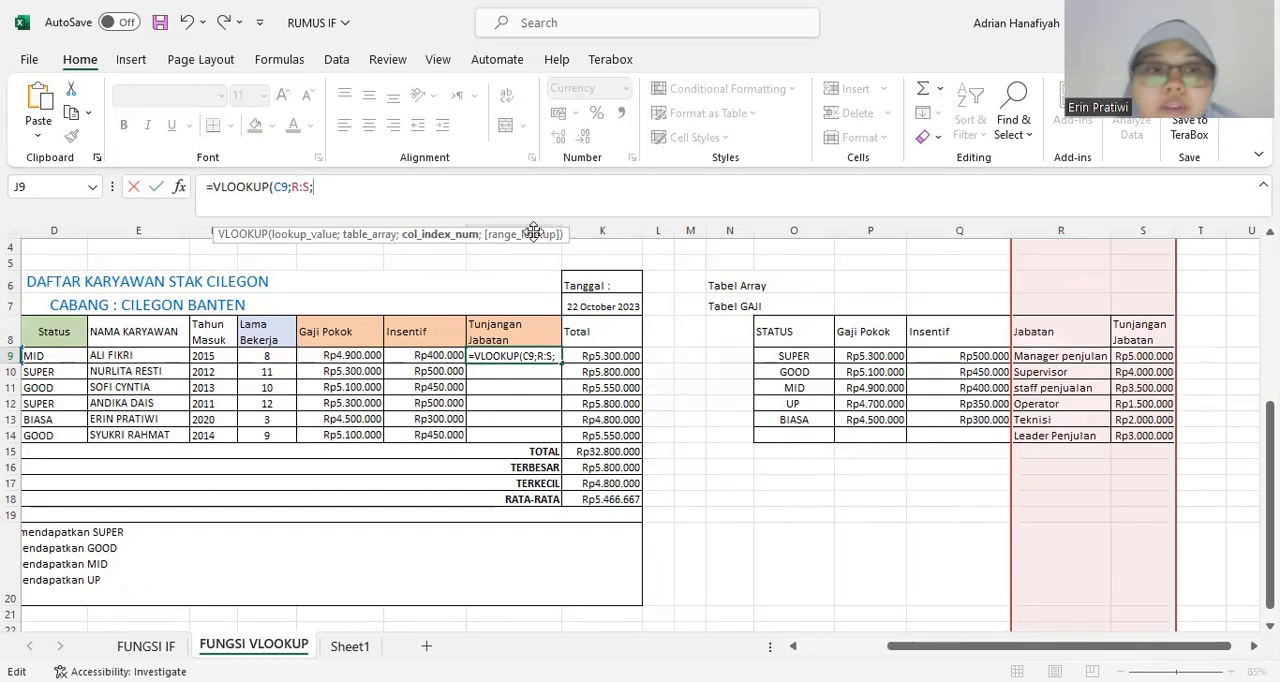
text(2)
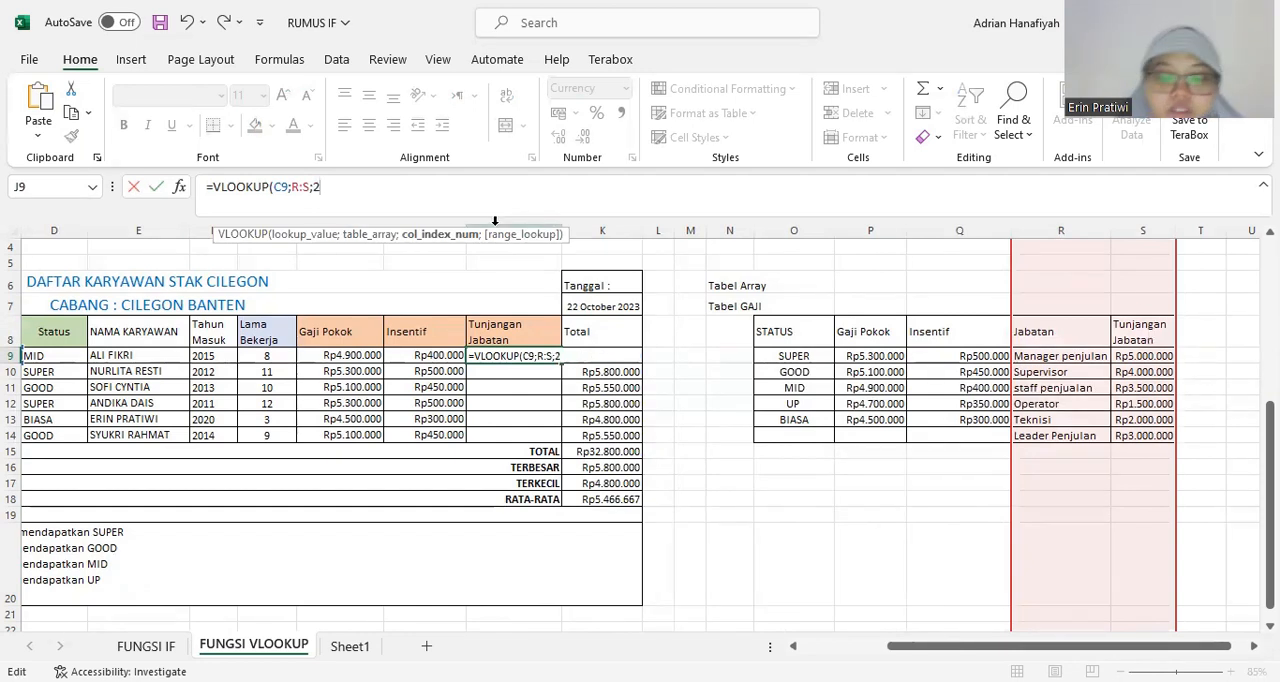
text(;)
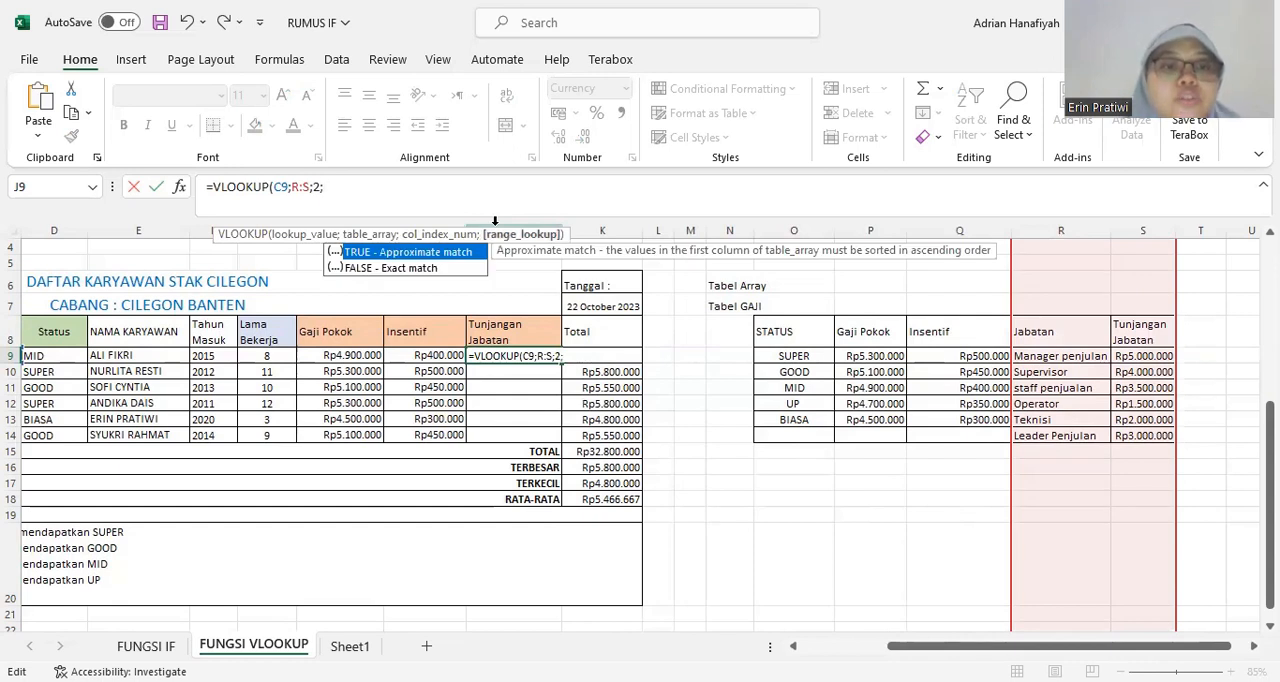
text(FALSE)
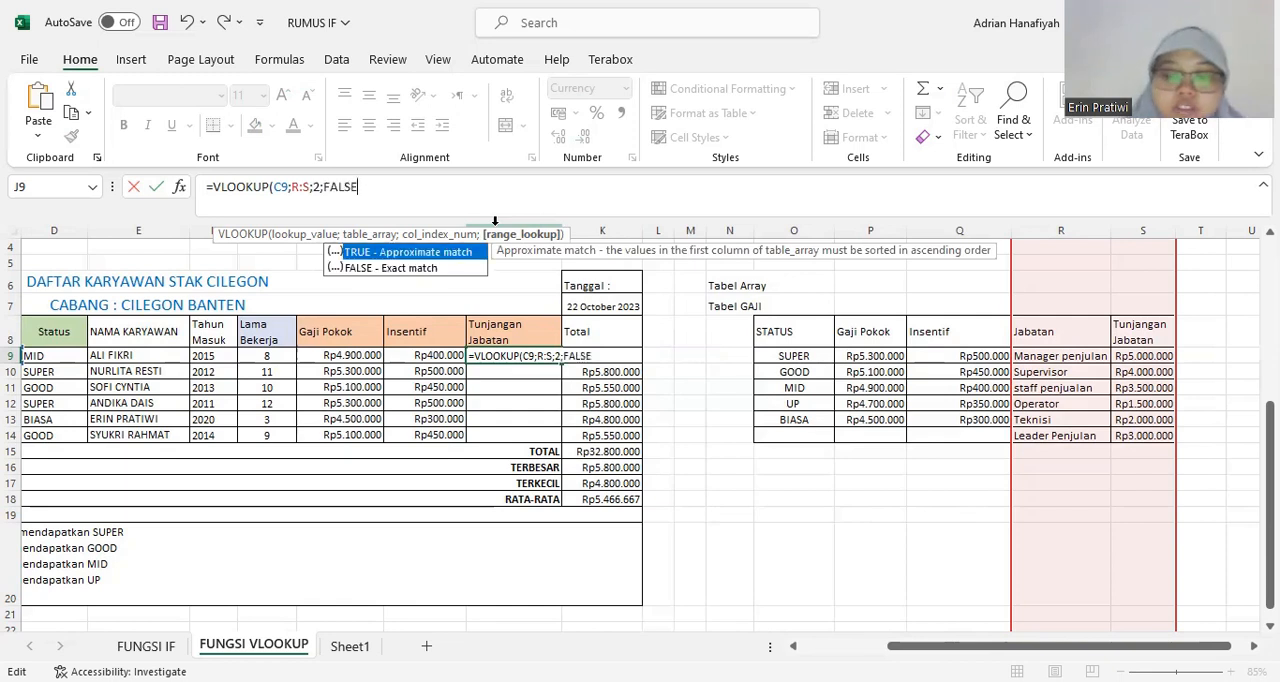
text())
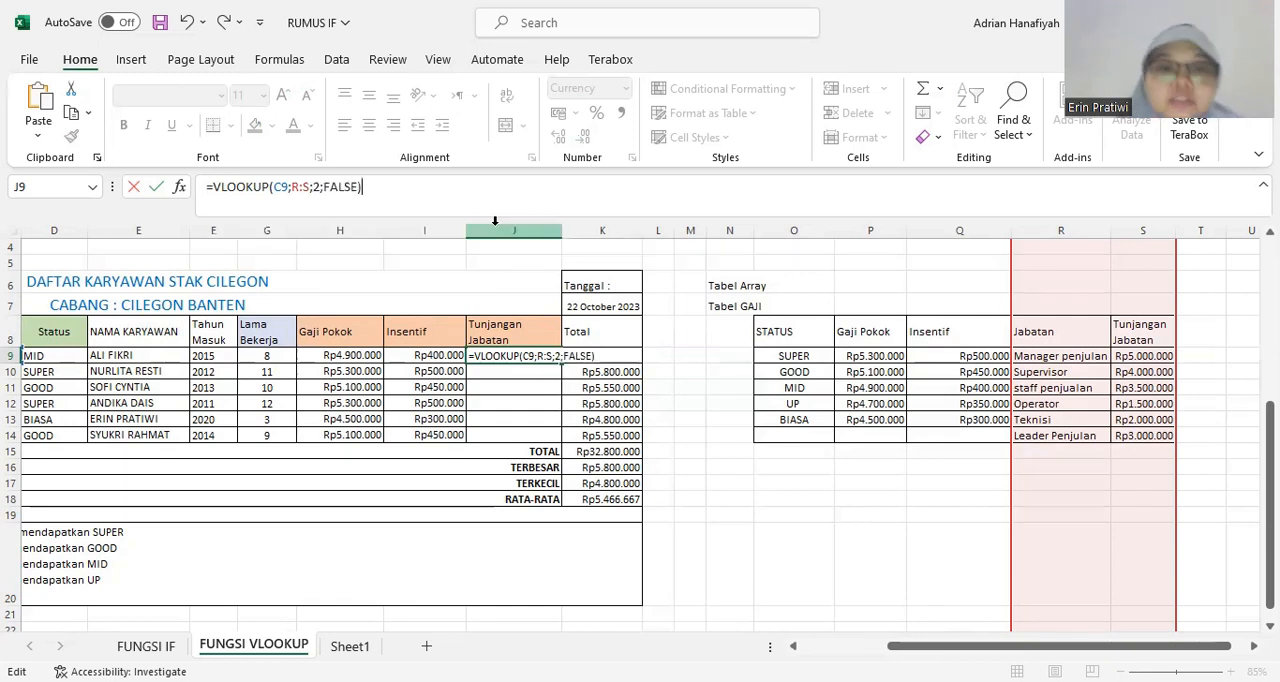
key(Return)
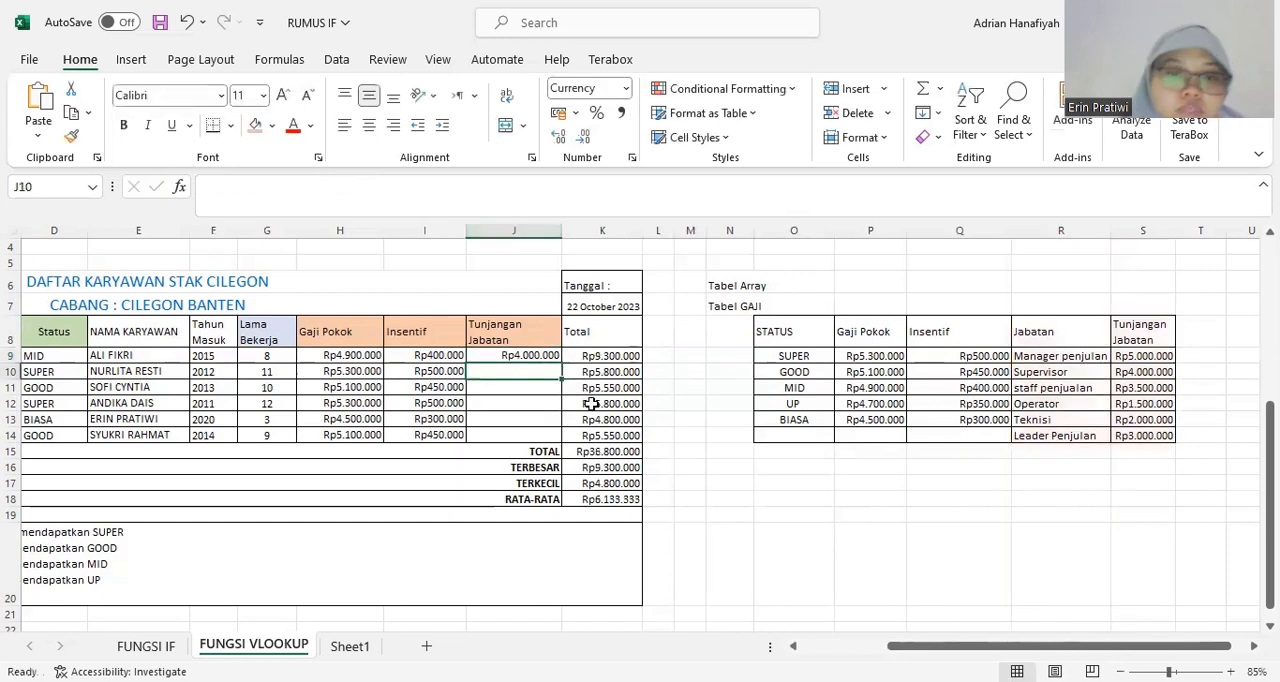
Narrow the empty columns L and M between the salary table and Tabel GAJI.
click(540, 354)
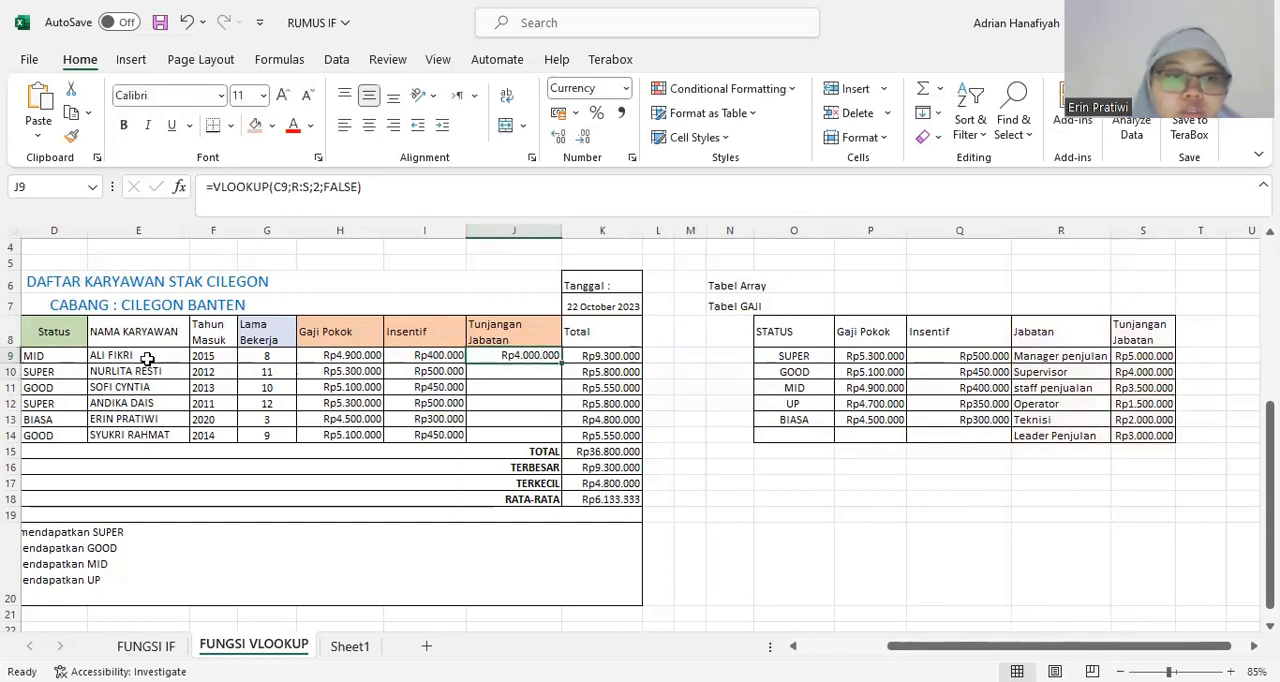
click(793, 646)
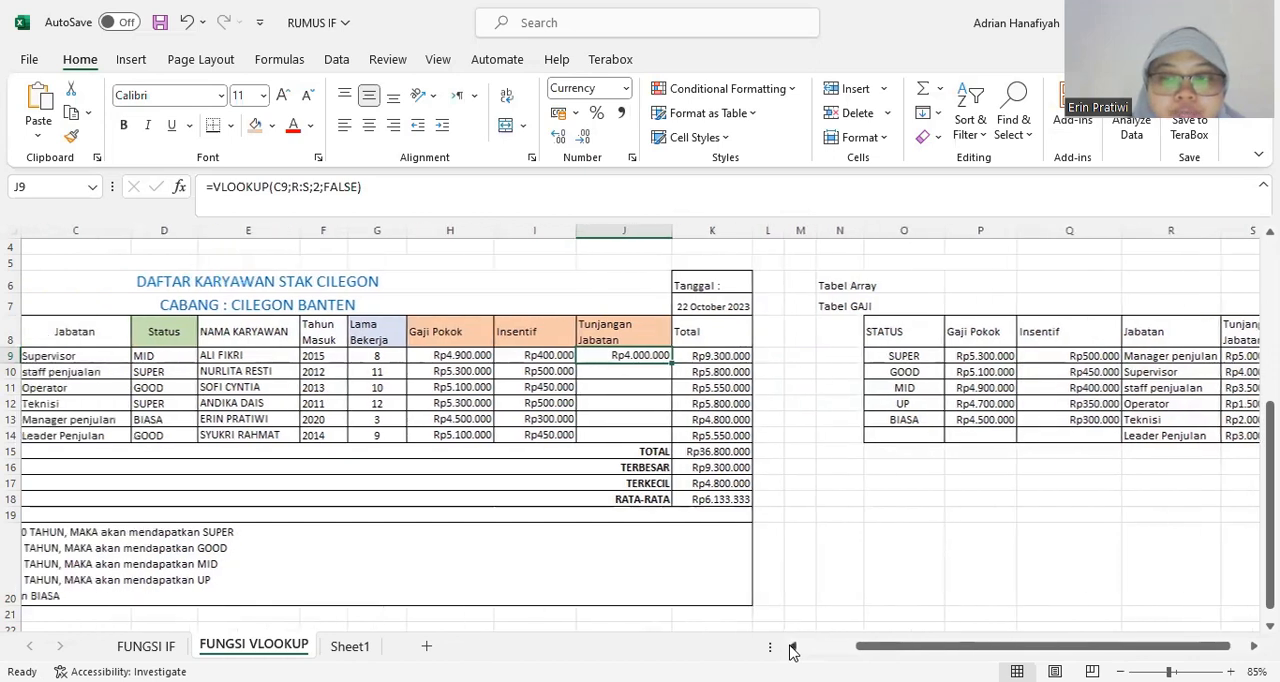
mouse_move(786, 230)
mouse_down()
mouse_move(766, 232)
mouse_move(797, 230)
mouse_up()
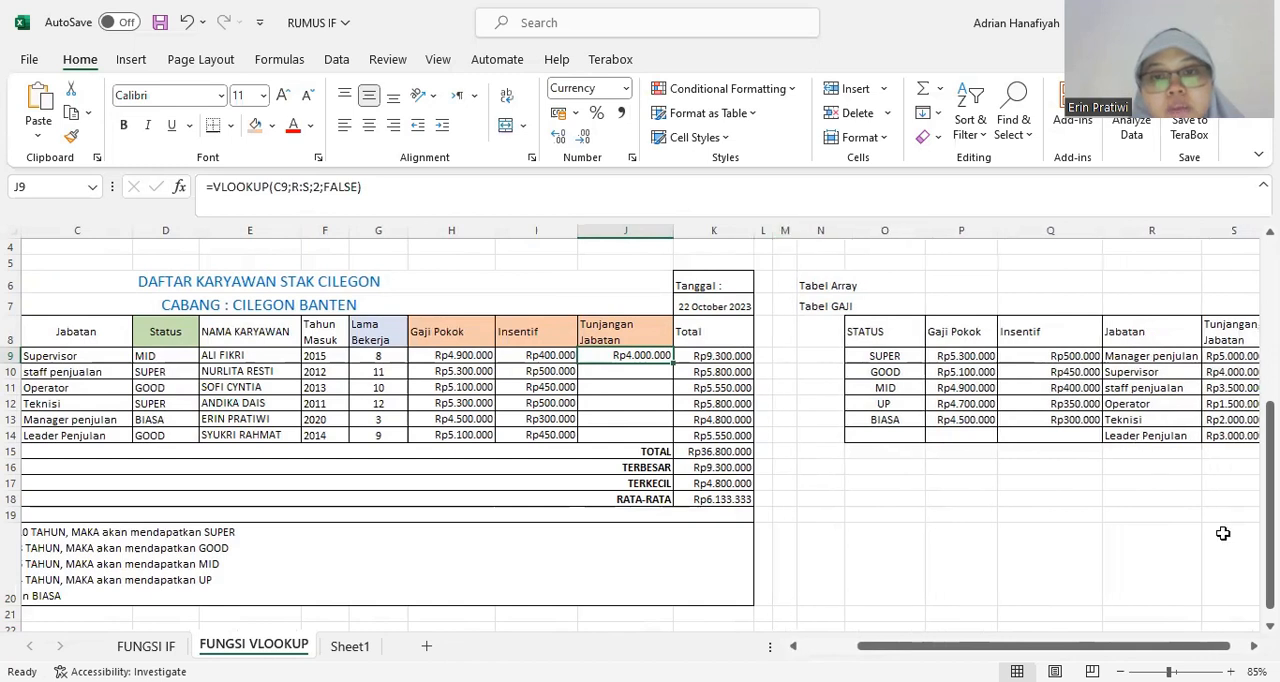
scroll(640, 420, right, 1)
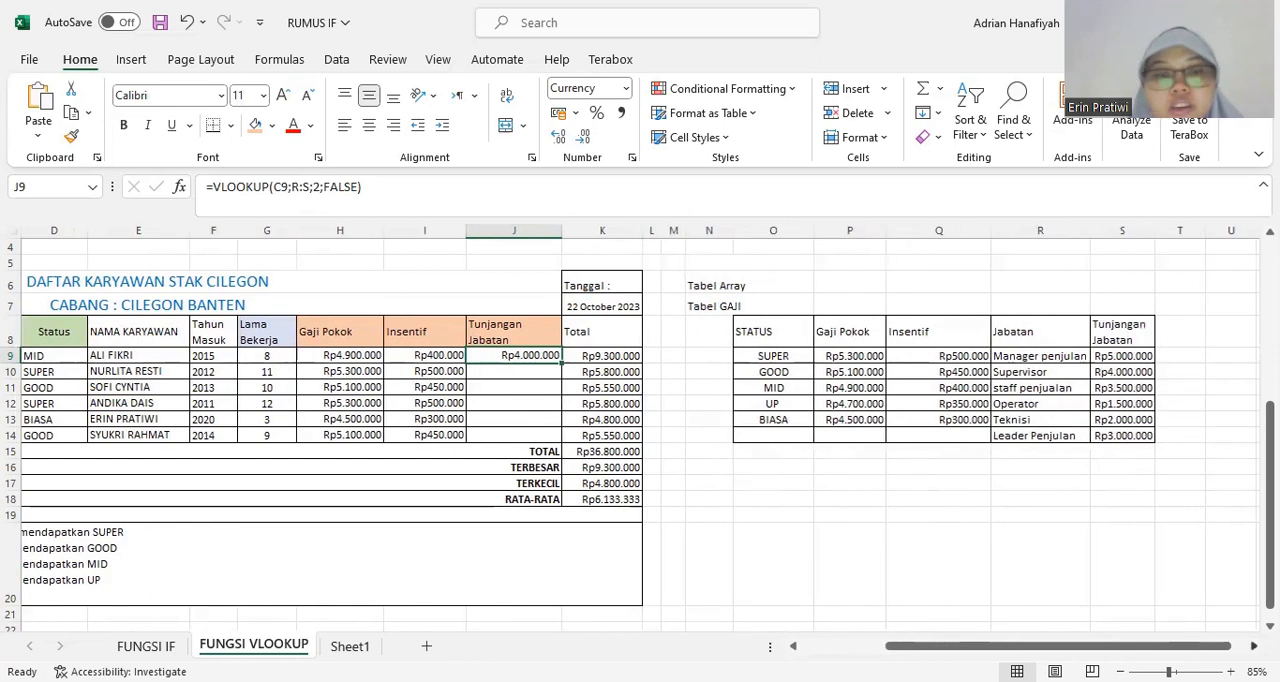
ctrl+scroll(838, 557, down, 1)
click(216, 331)
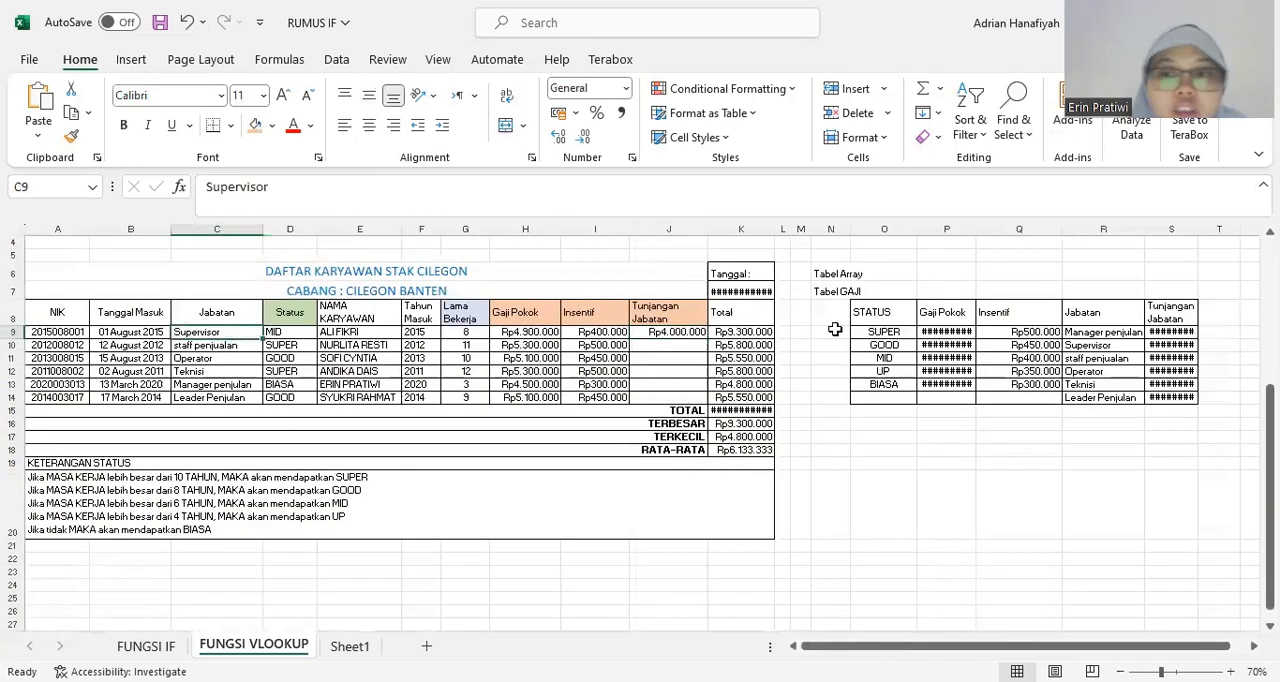
ctrl+scroll(1186, 420, up, 1)
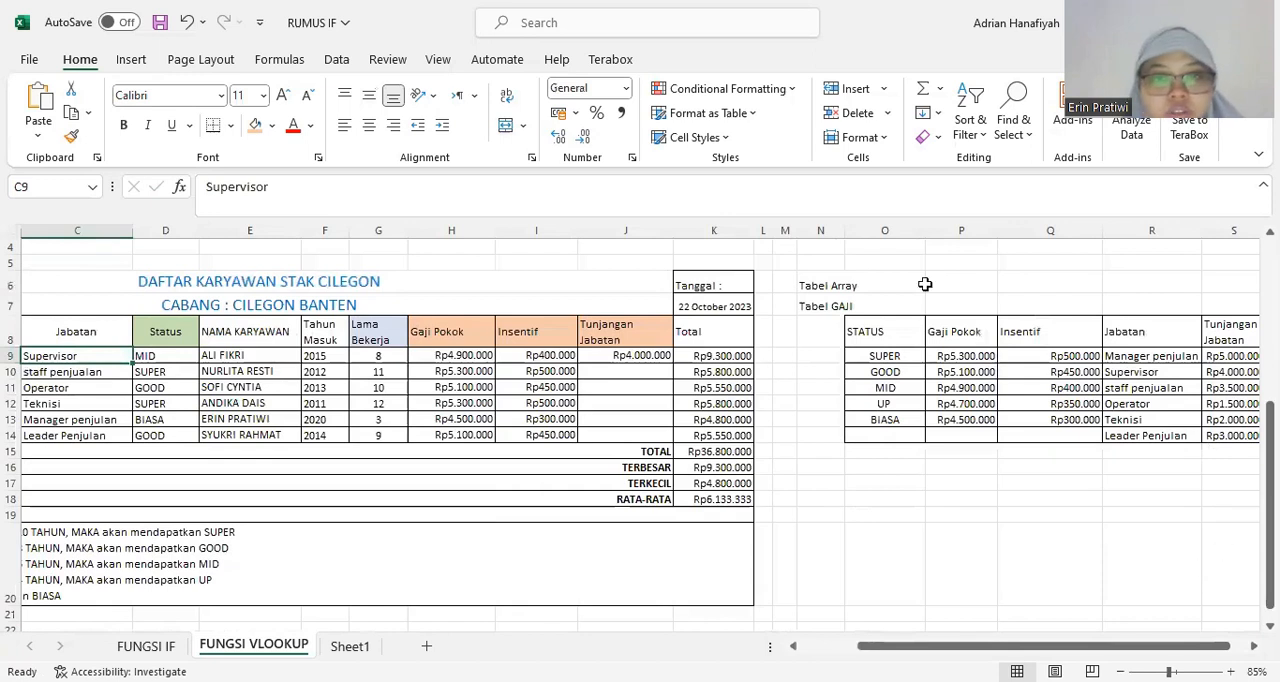
drag(784, 232, 776, 233)
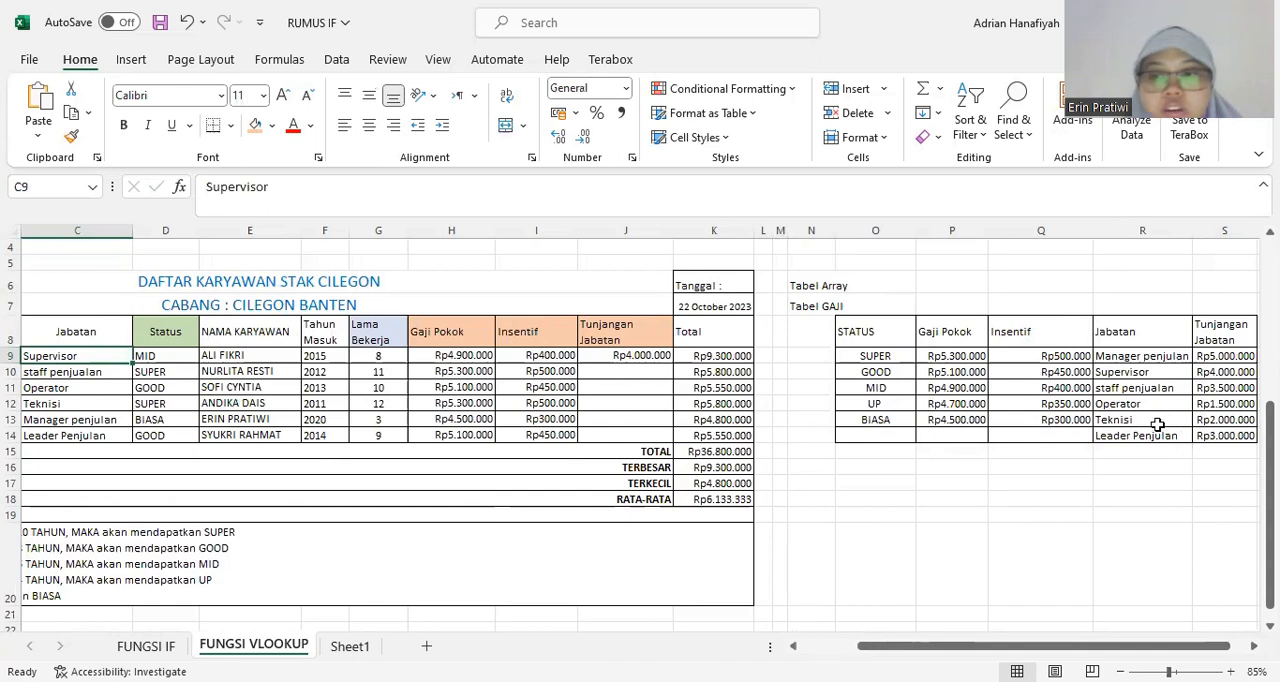
Compare J9 with the Supervisor allowance in Tabel GAJI, and fill the Tunjangan Jabatan formula down through J14.
click(1137, 372)
click(1221, 358)
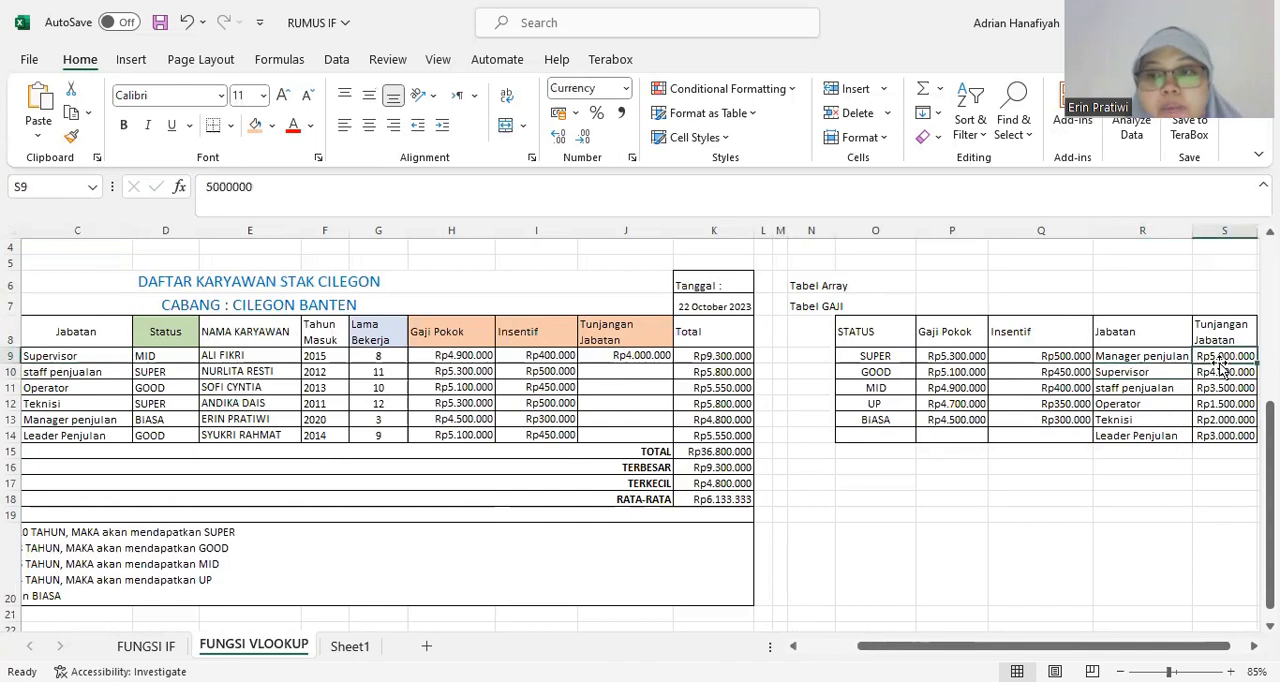
click(603, 340)
mouse_move(643, 358)
mouse_down()
mouse_move(628, 365)
mouse_move(675, 366)
mouse_move(677, 439)
mouse_up()
click(652, 358)
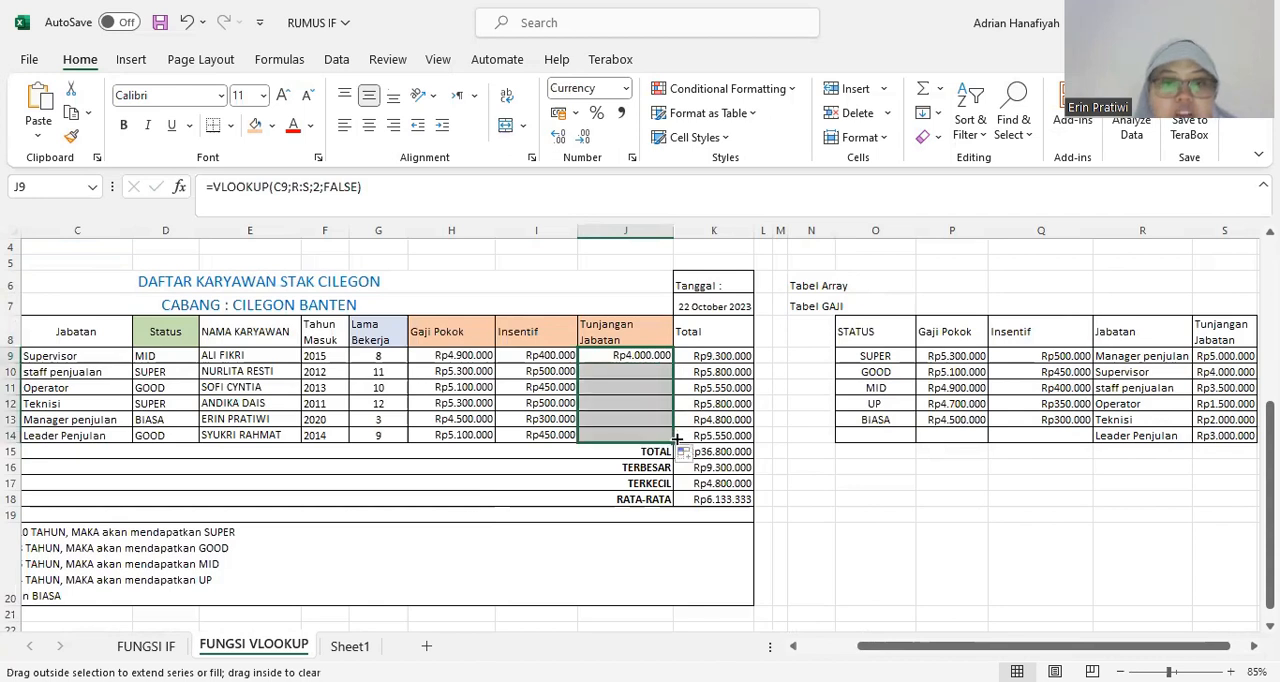
click(643, 372)
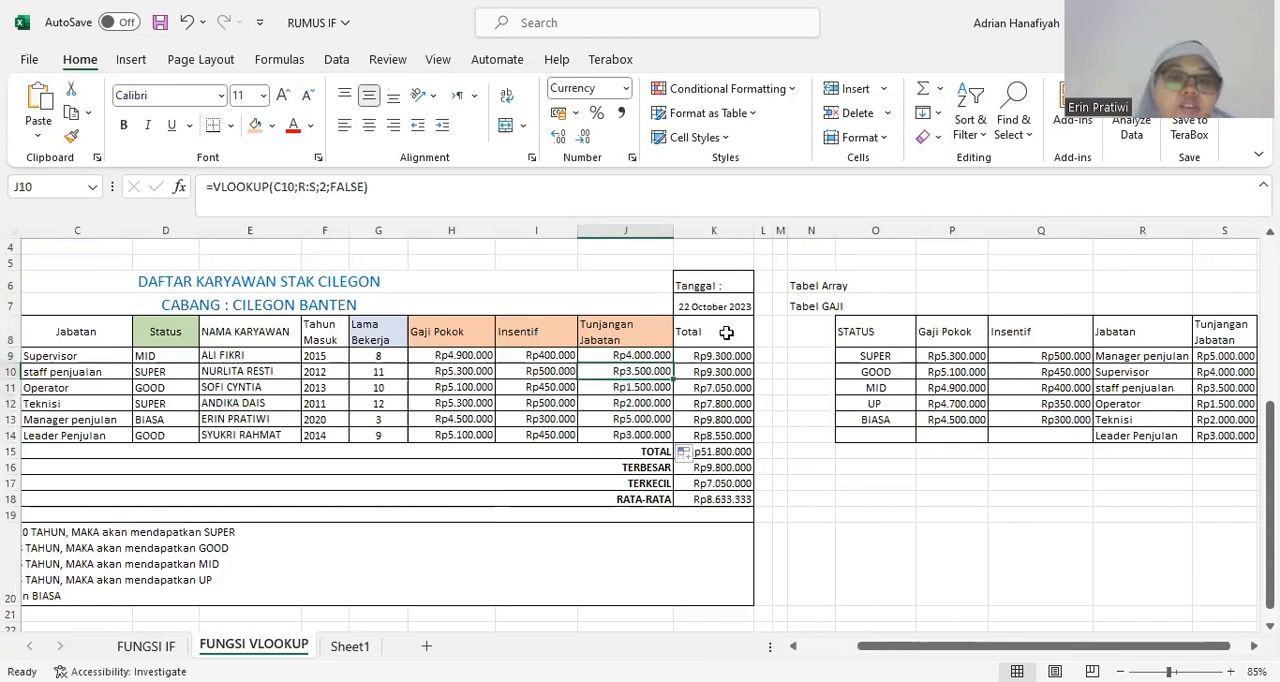
Examine the formulas in the Tahun Masuk, Lama Bekerja, Tunjangan Jabatan and Total columns of the salary table.
click(726, 333)
click(338, 368)
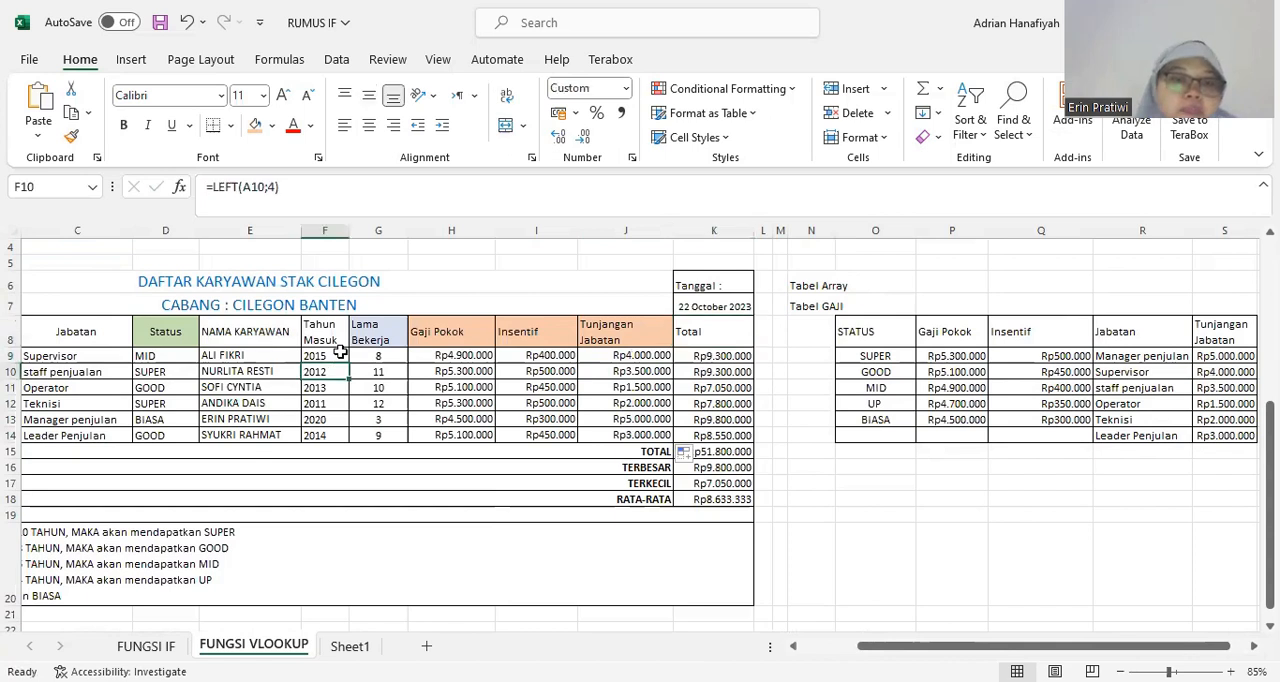
click(660, 403)
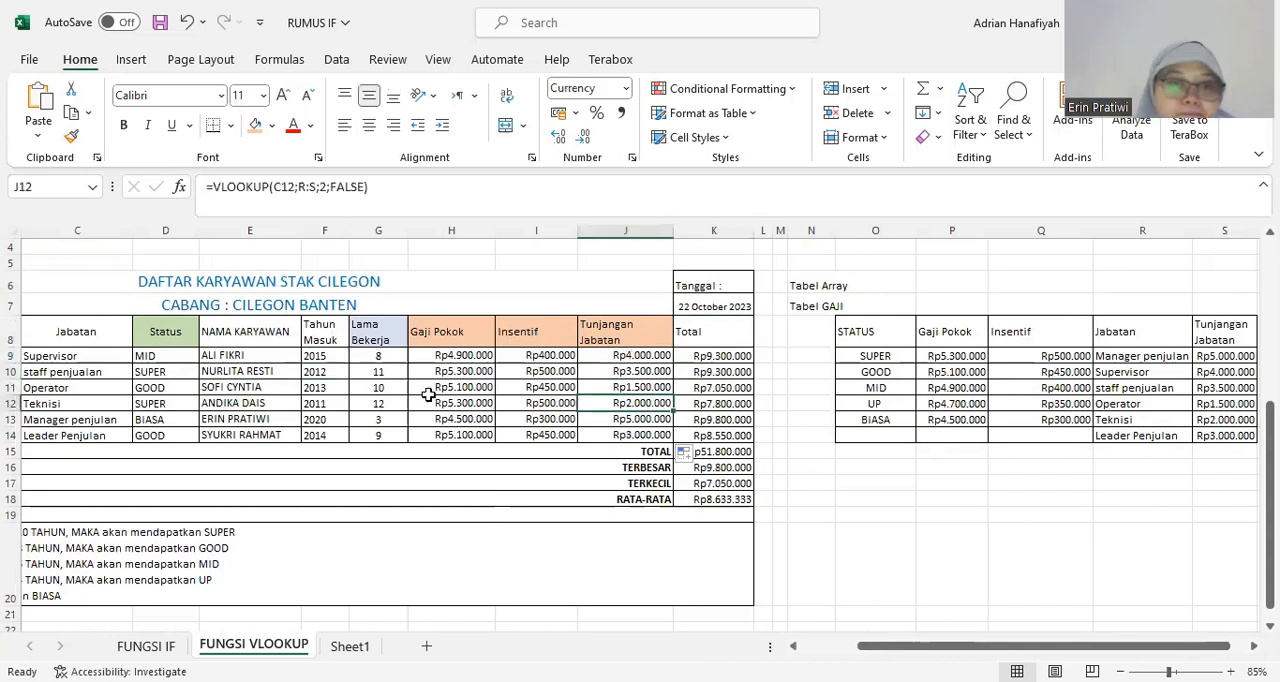
click(319, 331)
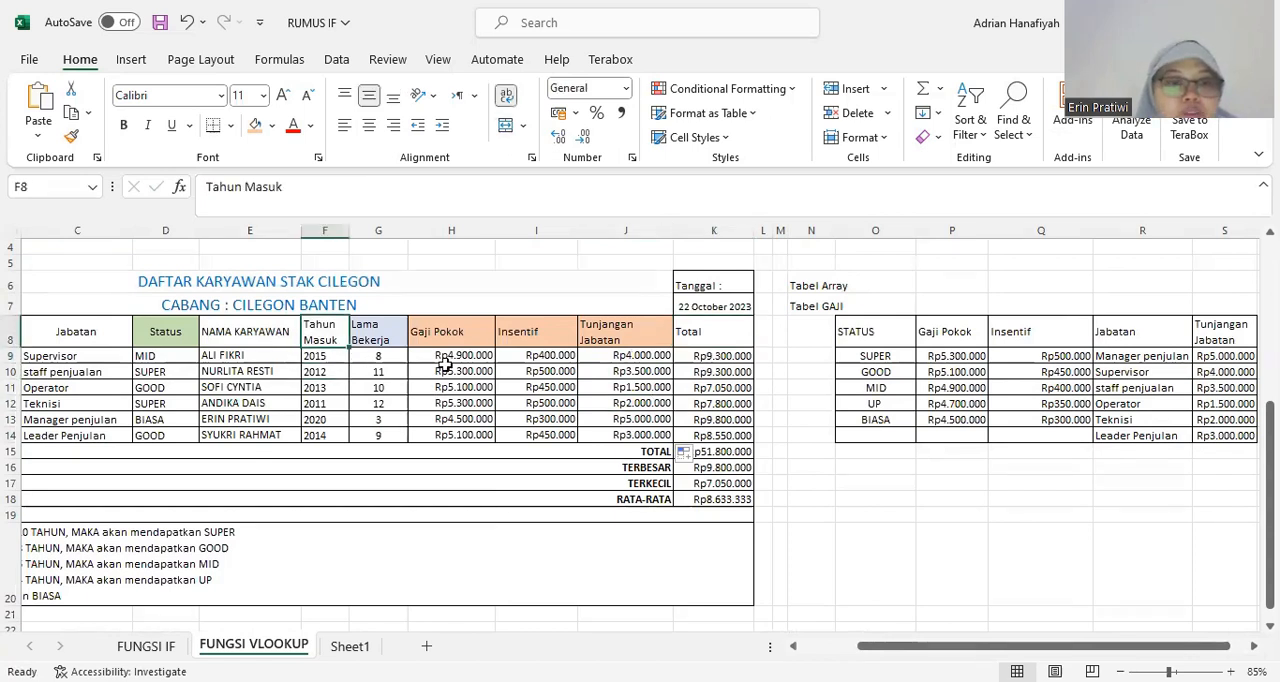
click(676, 387)
click(452, 373)
click(325, 357)
click(378, 356)
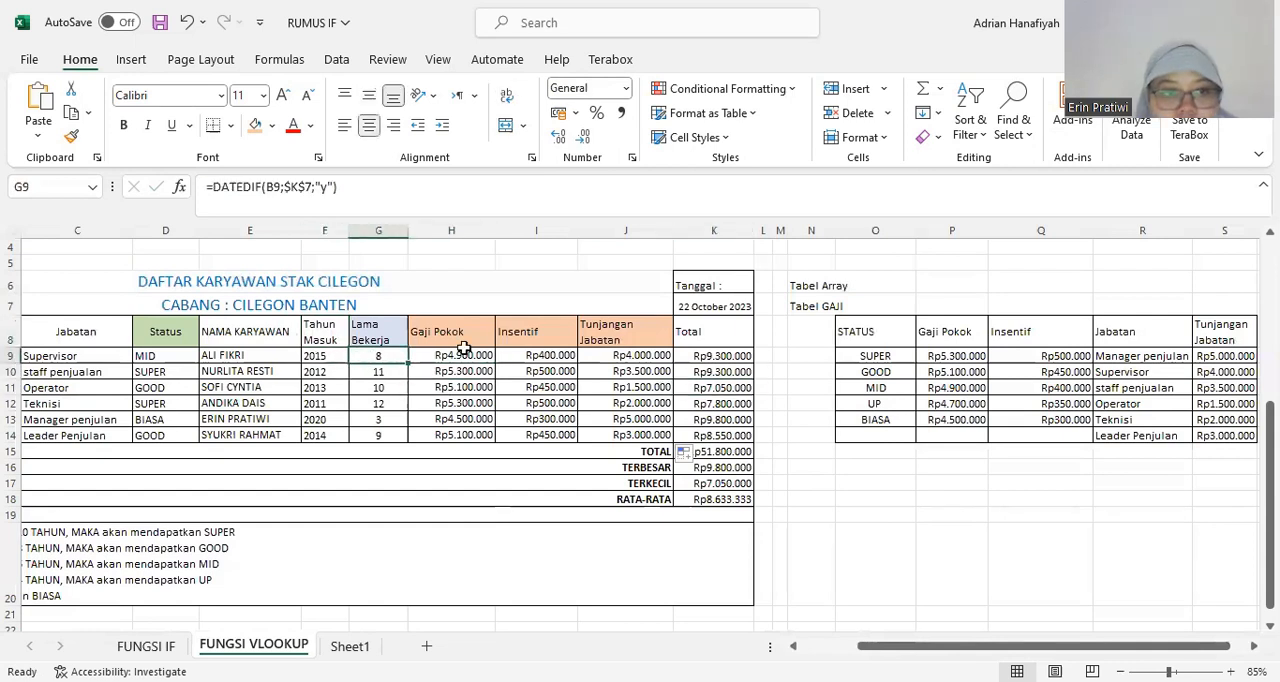
click(329, 325)
click(733, 354)
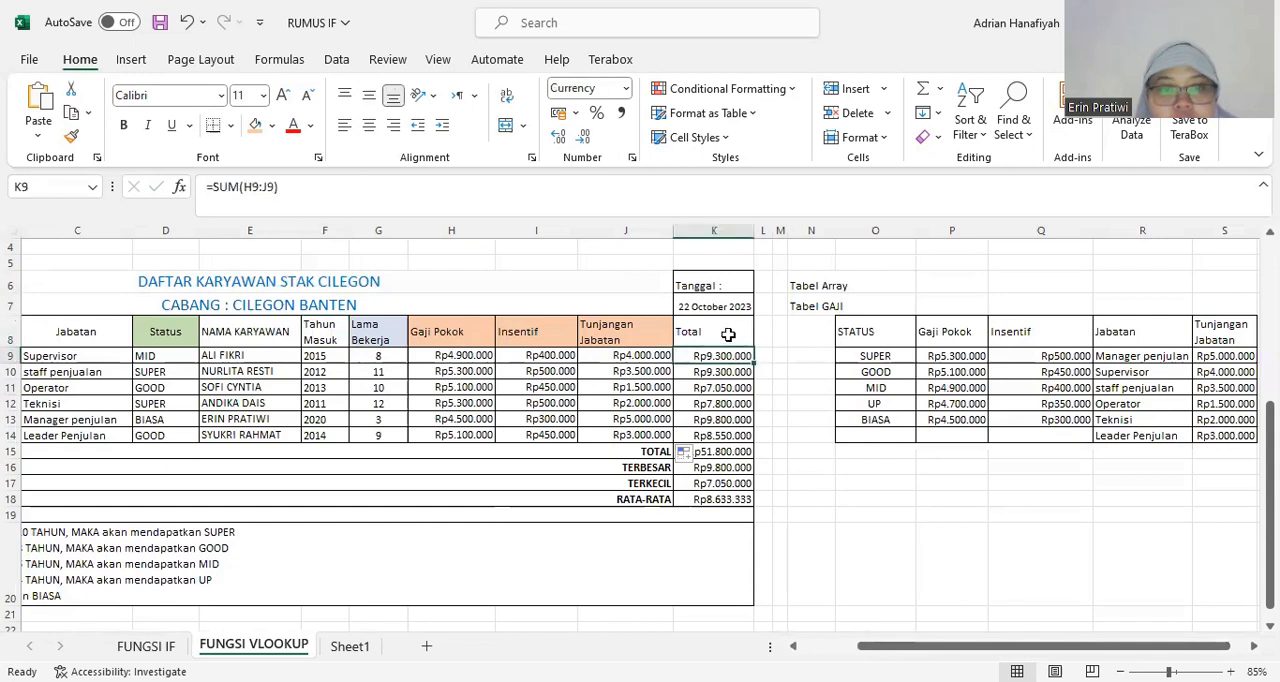
click(728, 334)
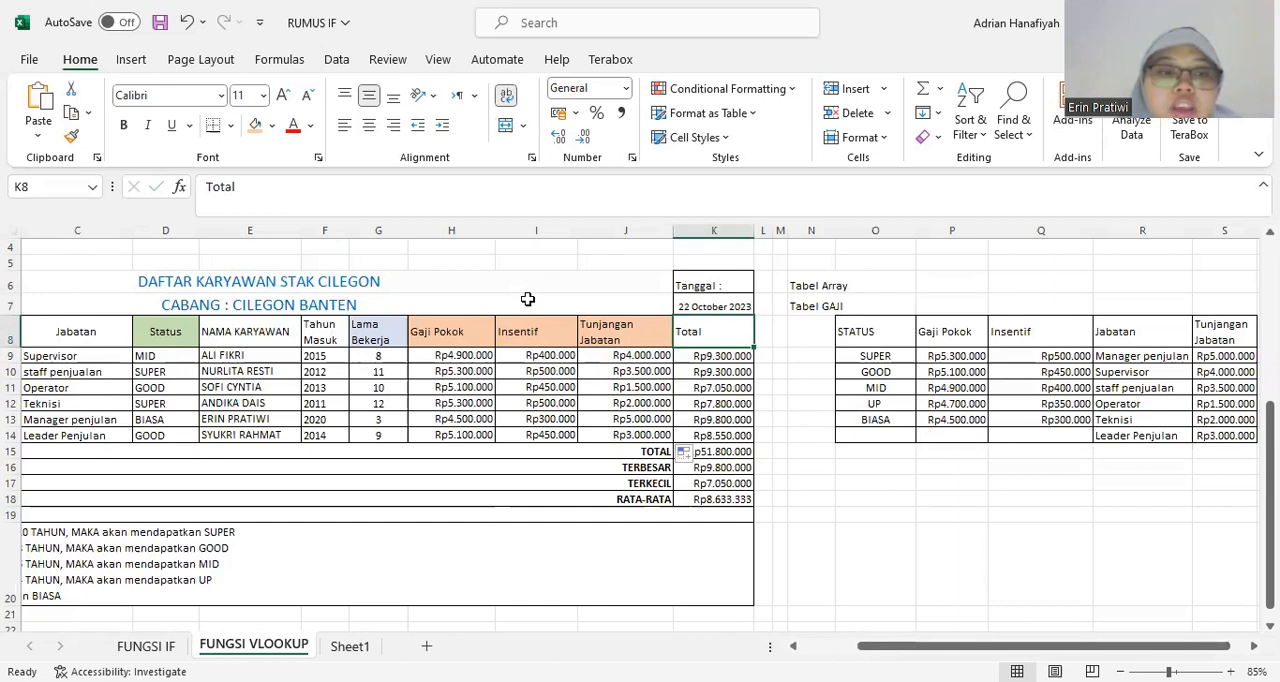
click(724, 355)
click(717, 335)
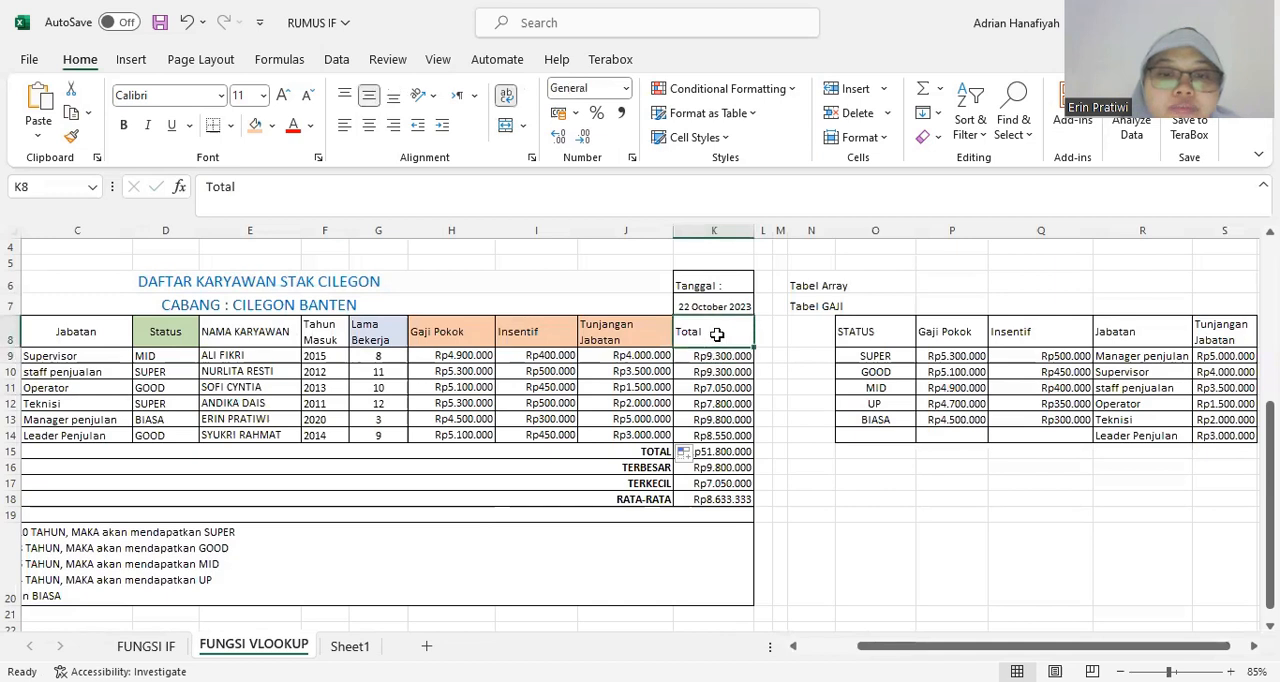
click(255, 125)
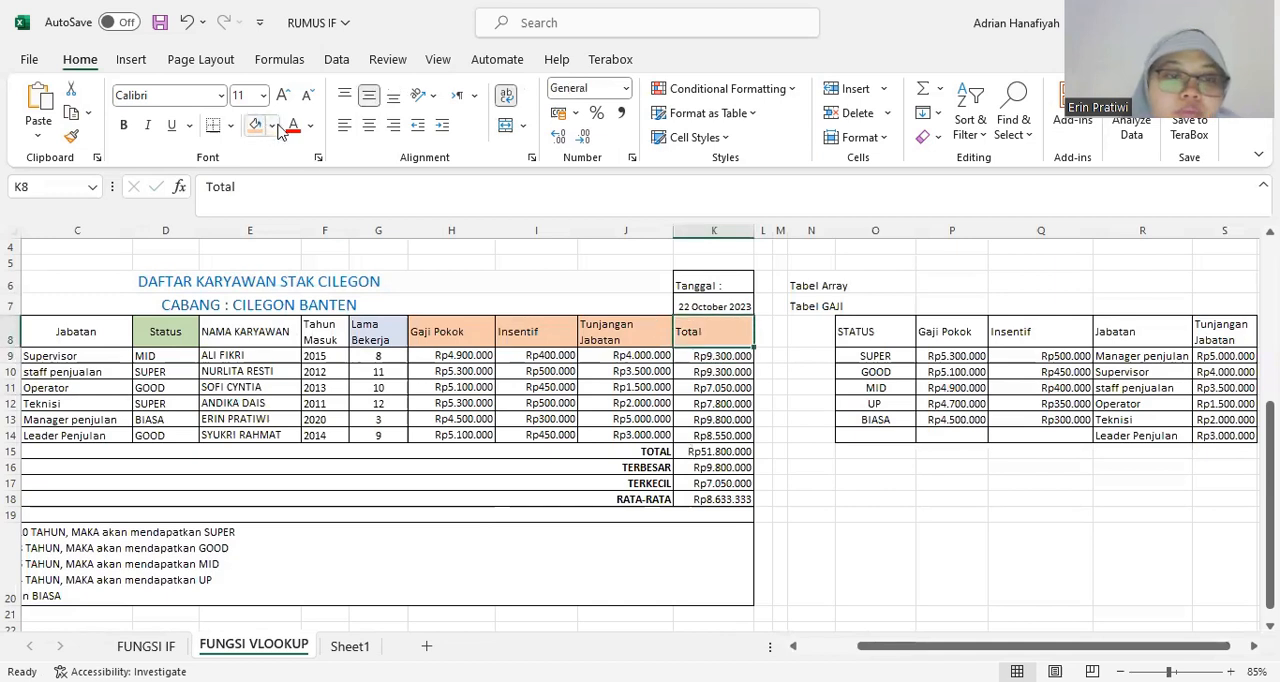
key(ctrl+z)
Fill the Total header cell K8 with the solid orange theme colour, darker than the neighbouring salary headers.
click(271, 125)
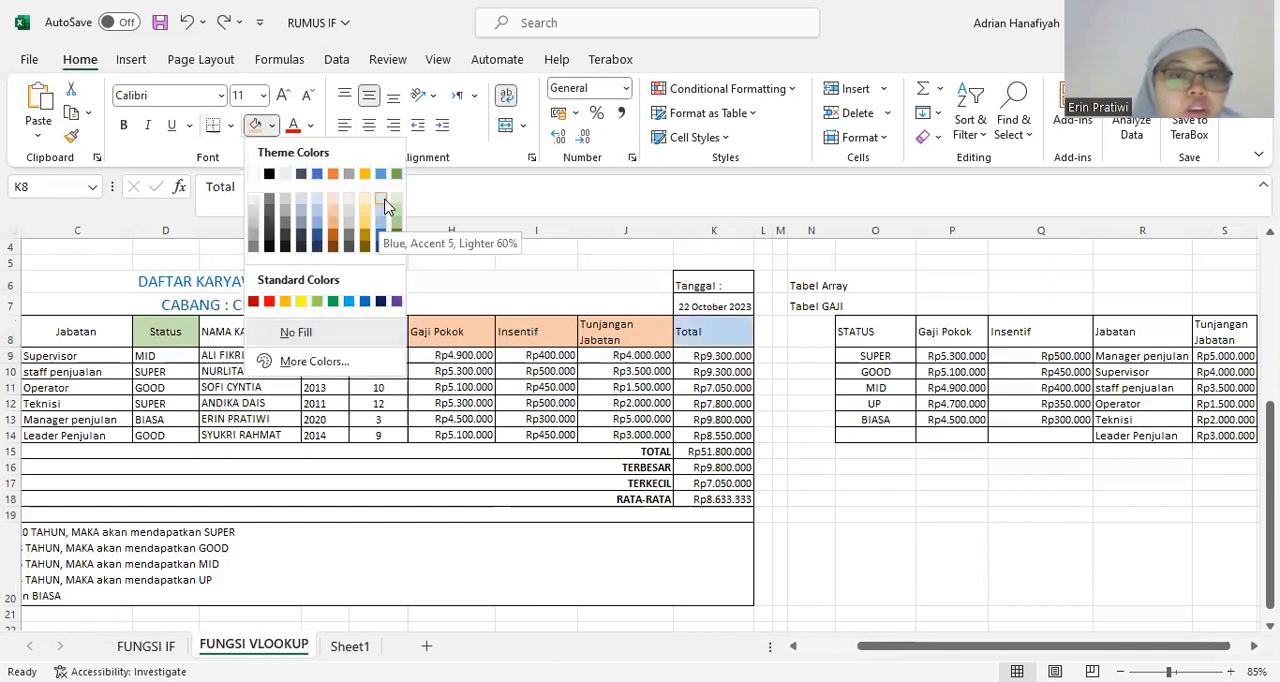
click(273, 128)
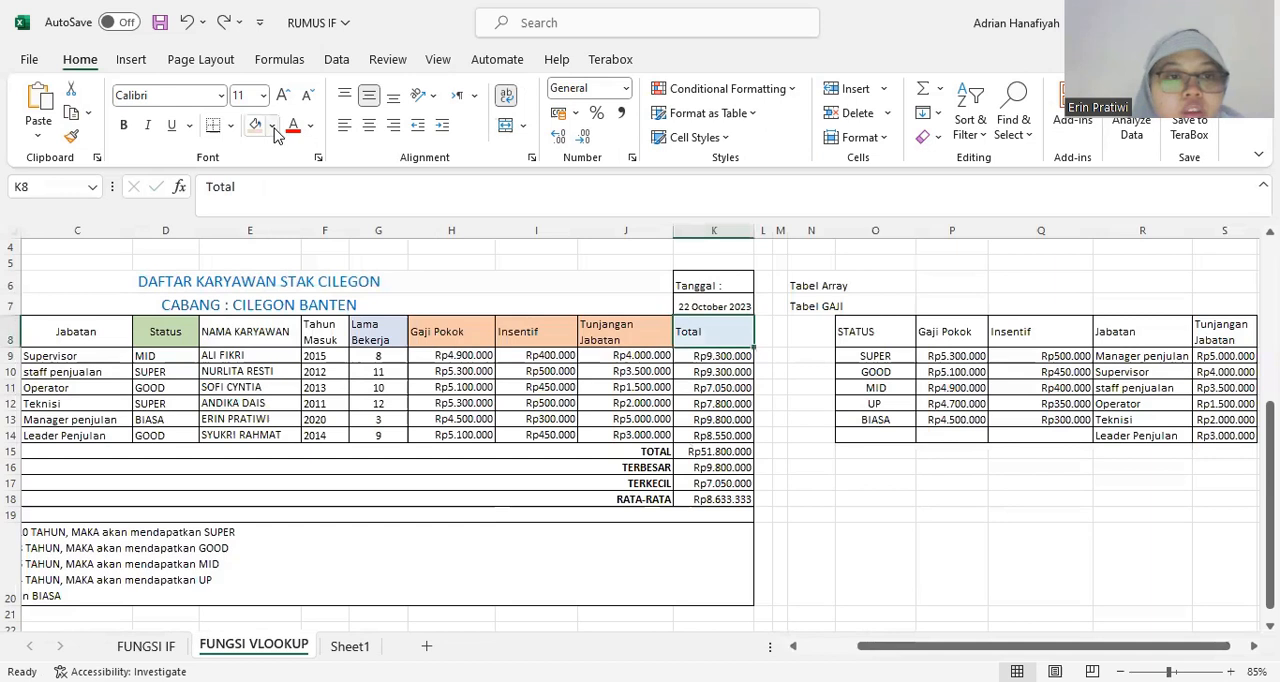
click(274, 130)
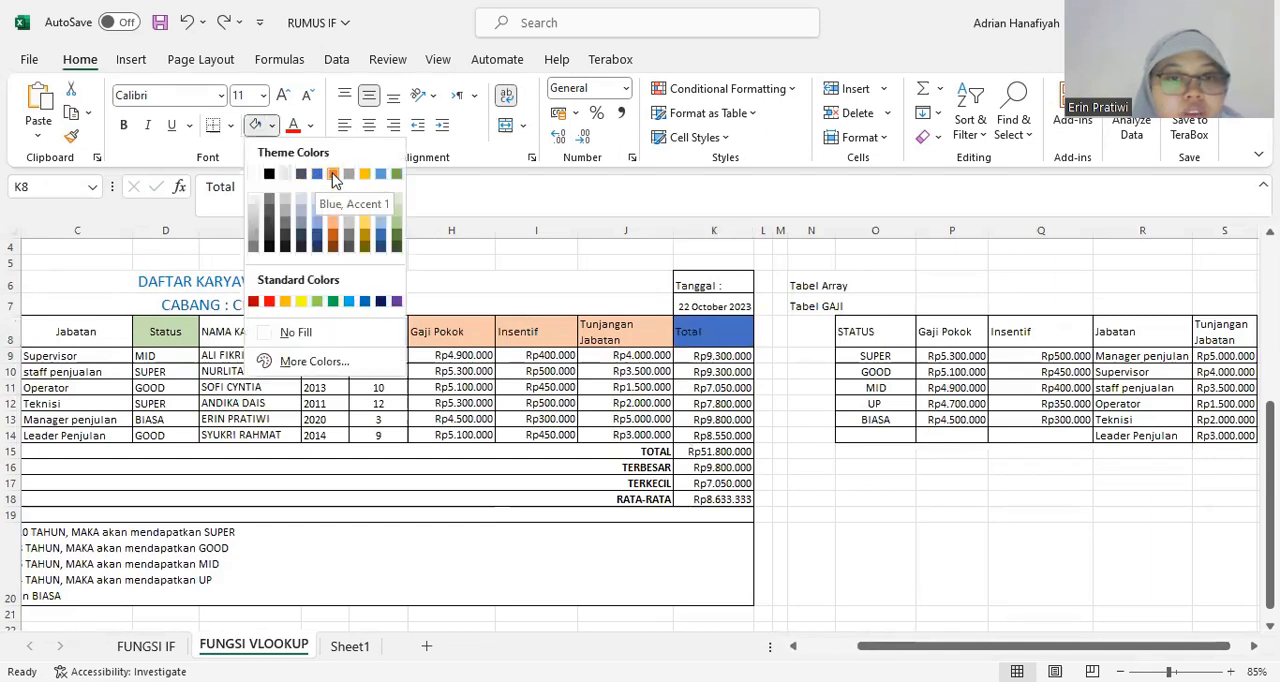
click(333, 177)
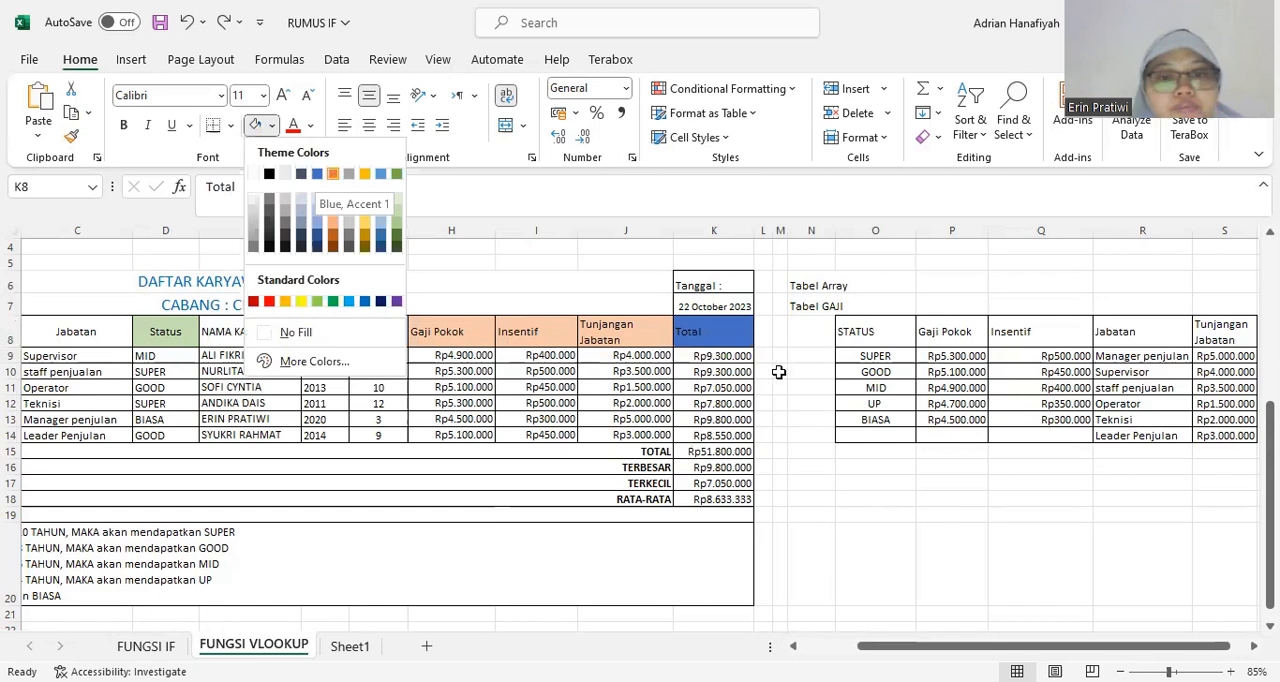
Check the =SUM(H9:J9) formula in K9 and fill it down the Total column through K14.
click(681, 356)
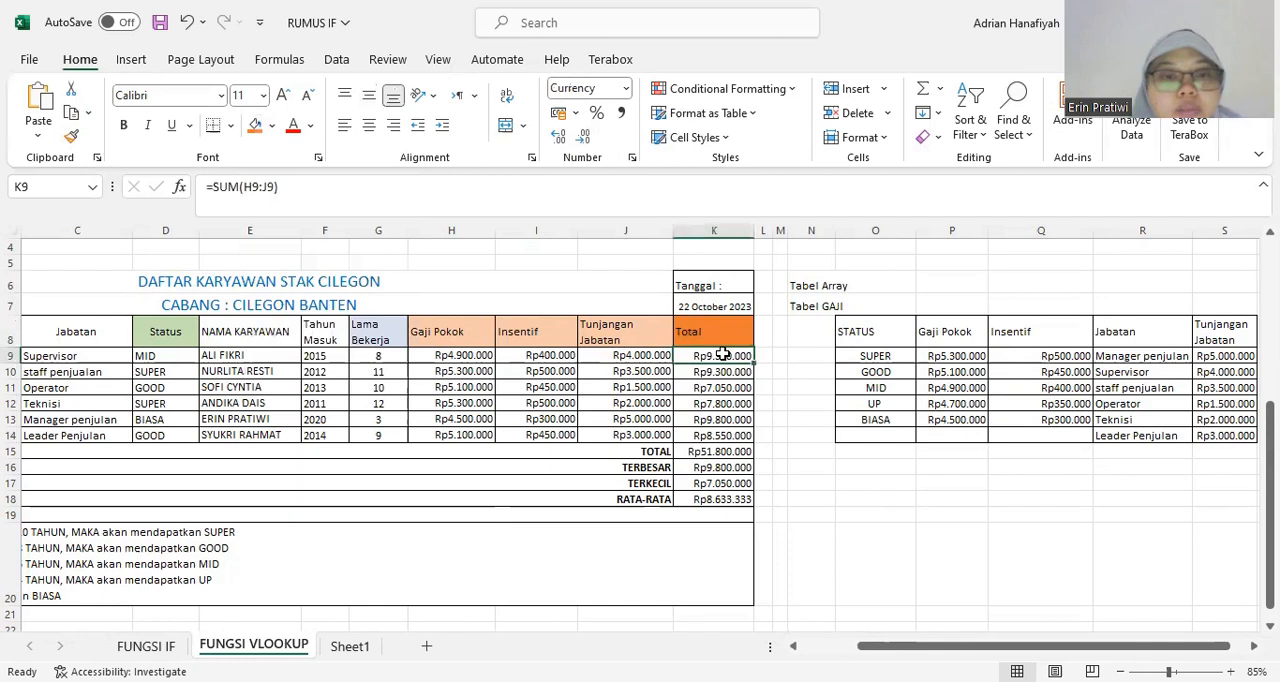
key(F2)
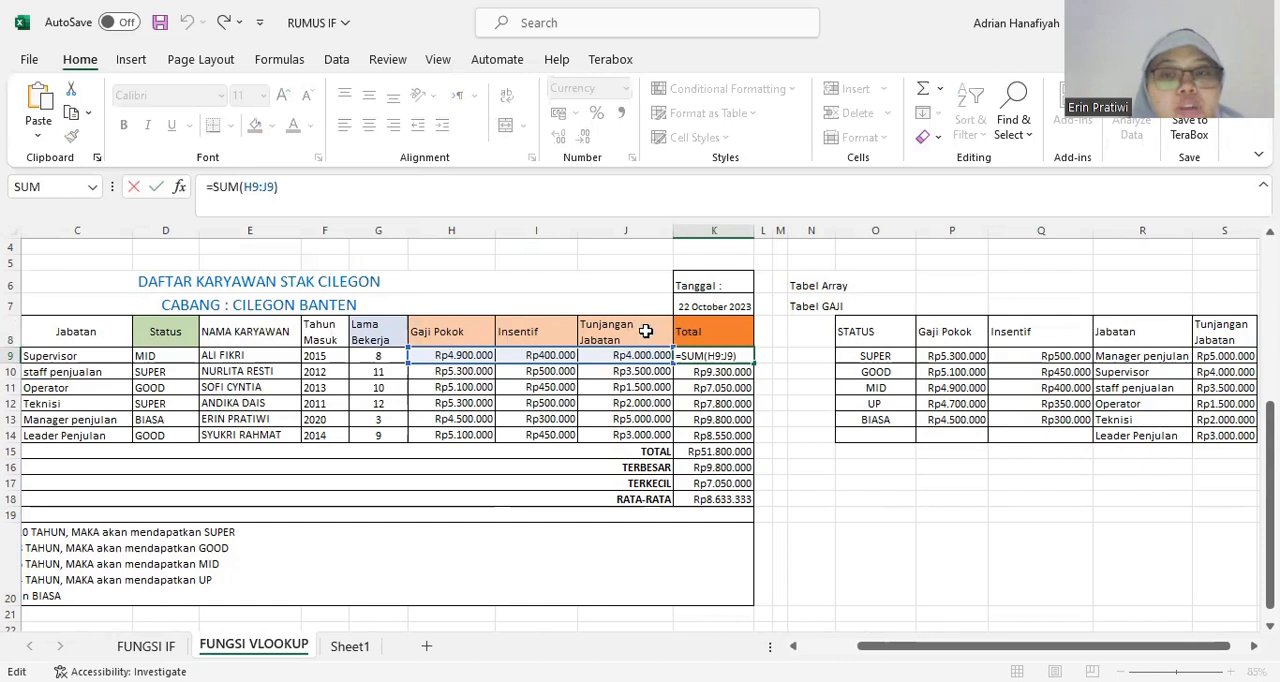
key(Return)
click(745, 359)
drag(754, 364, 755, 441)
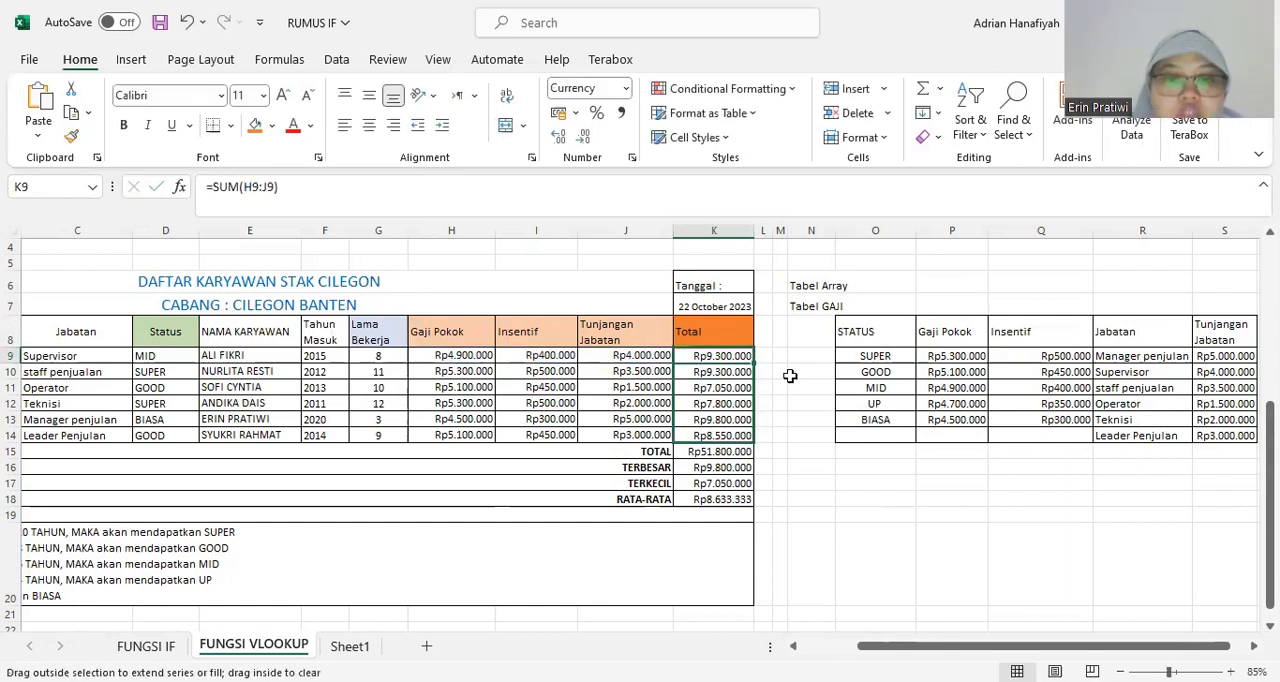
Examine the TOTAL formula in K15 and the K9:K14 range it adds up.
click(720, 451)
scroll(720, 452, down, 1)
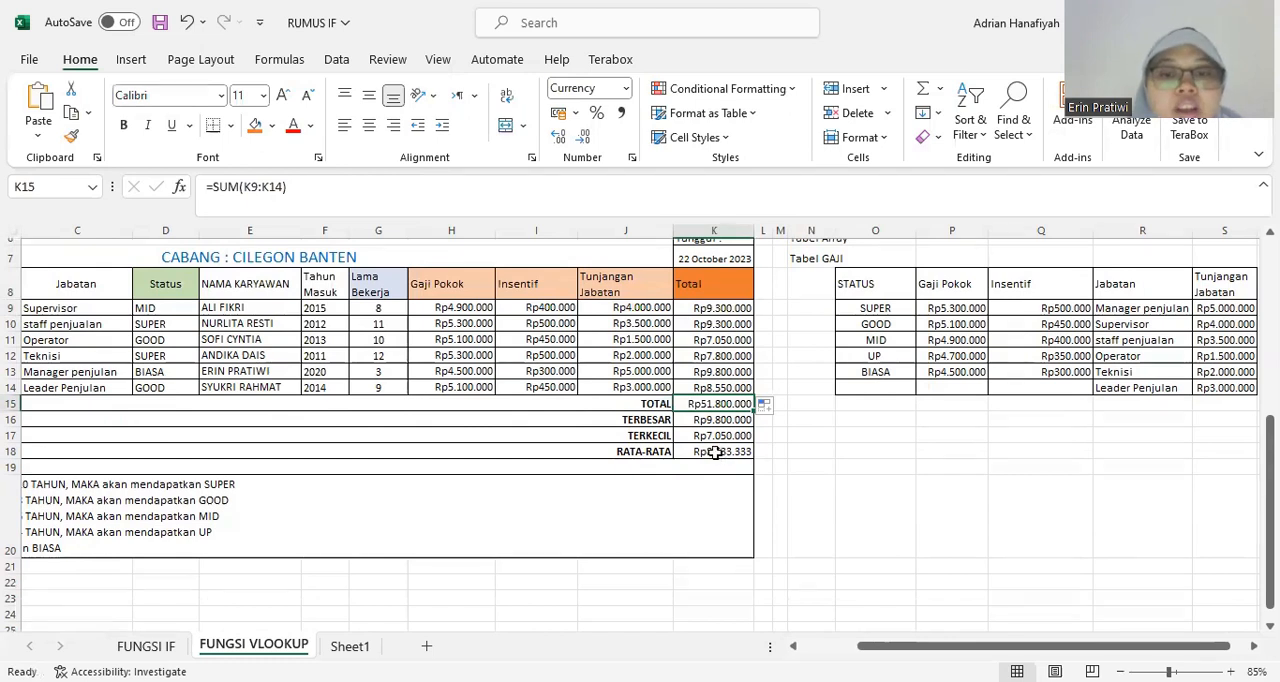
click(698, 419)
drag(712, 310, 712, 380)
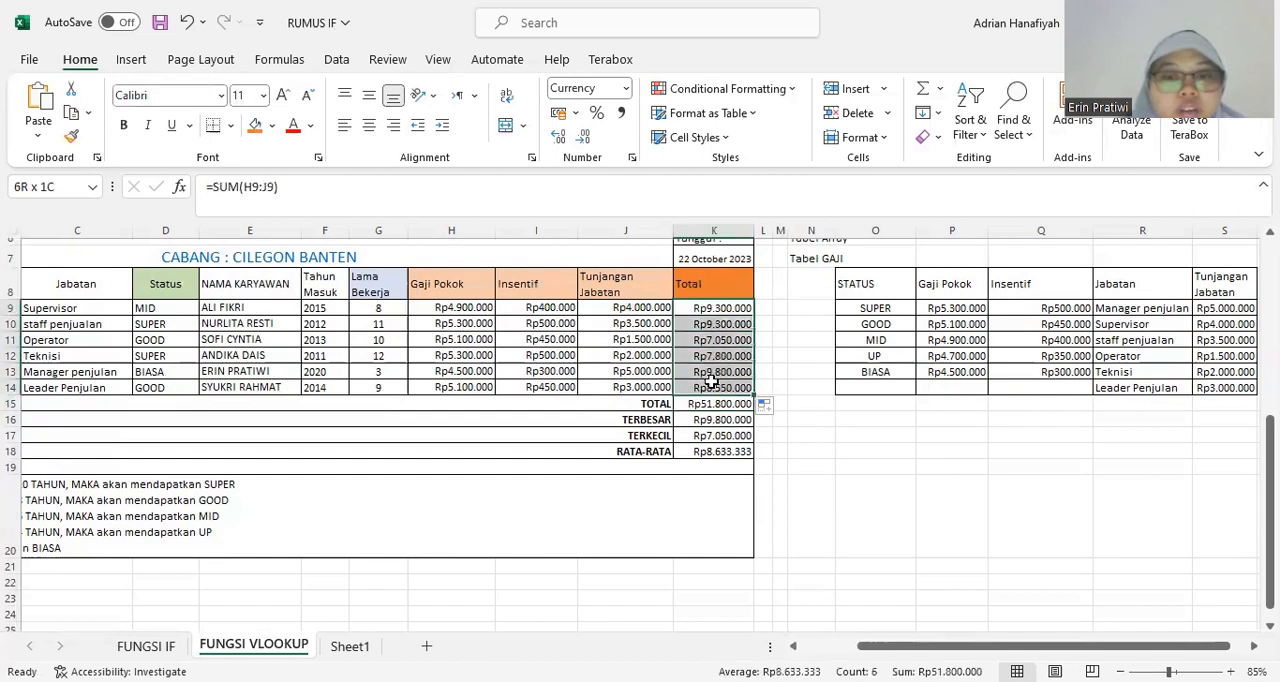
click(709, 405)
click(302, 192)
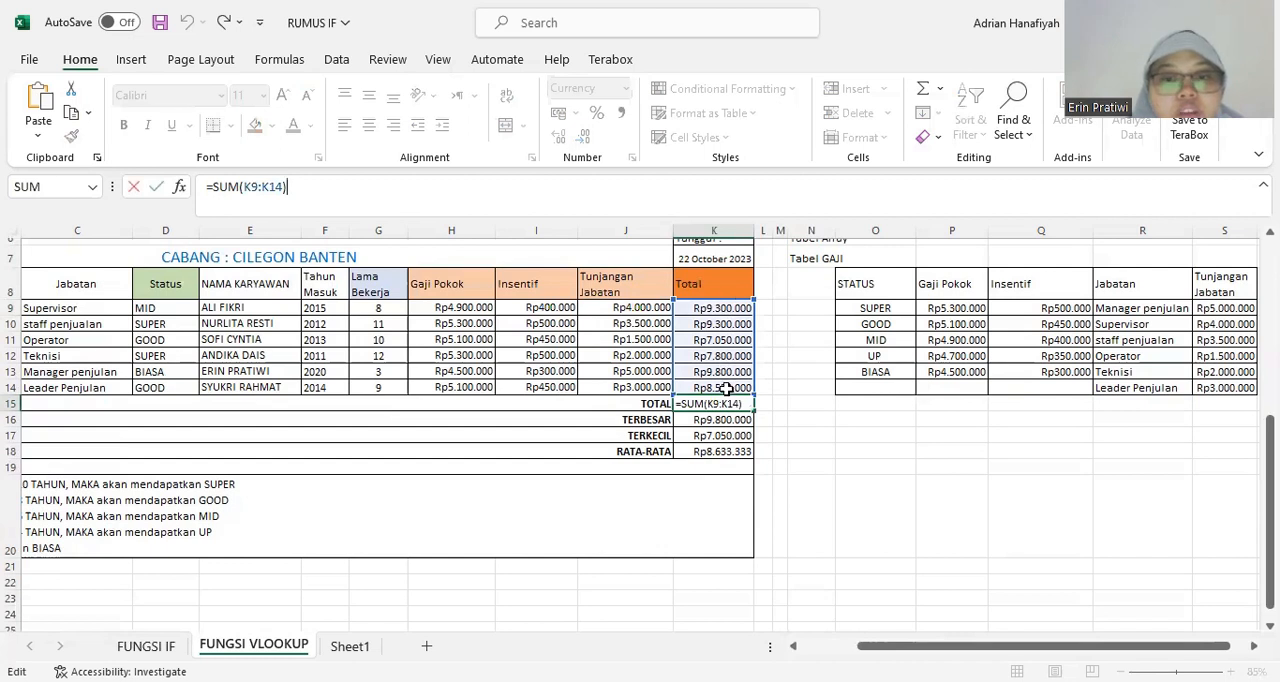
key(Return)
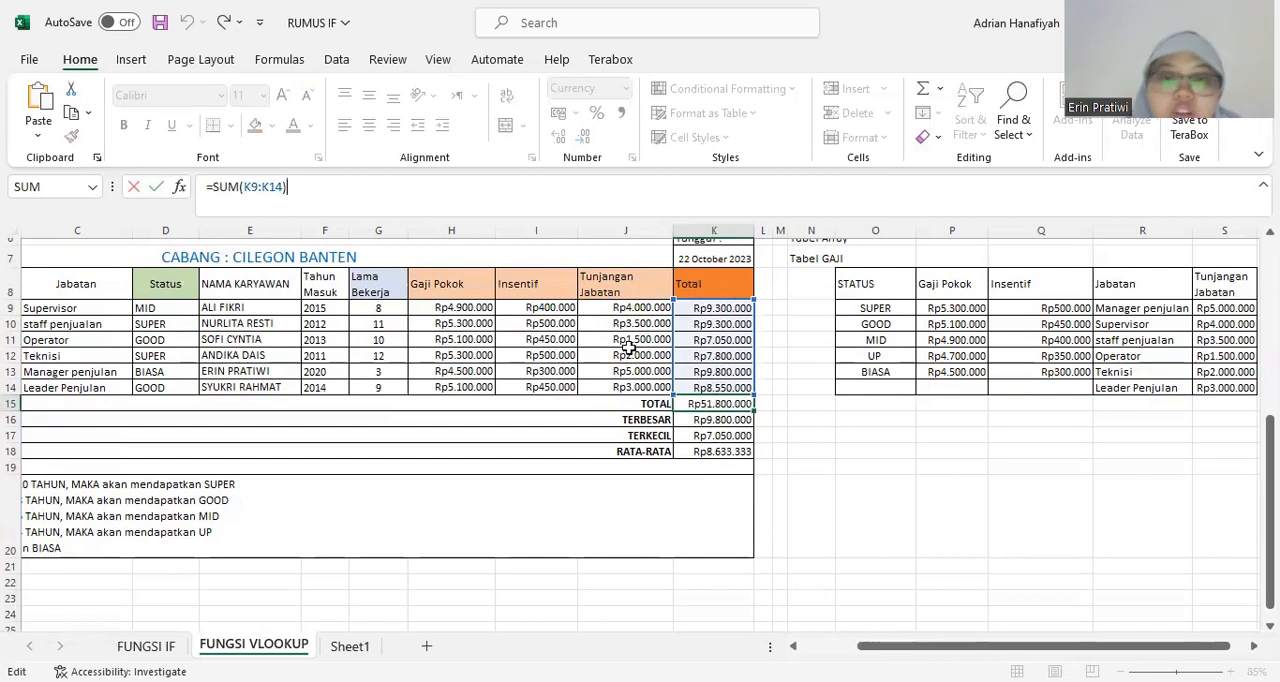
click(780, 390)
click(746, 402)
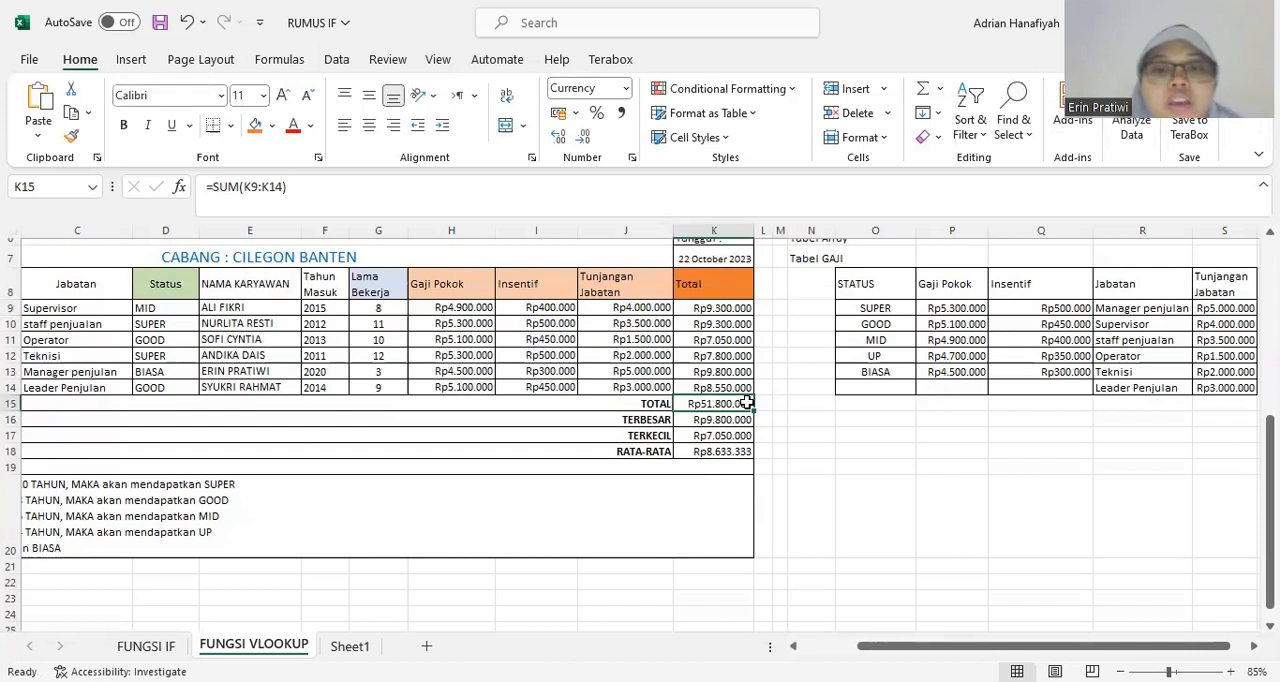
scroll(746, 402, down, 1)
scroll(746, 402, up, 1)
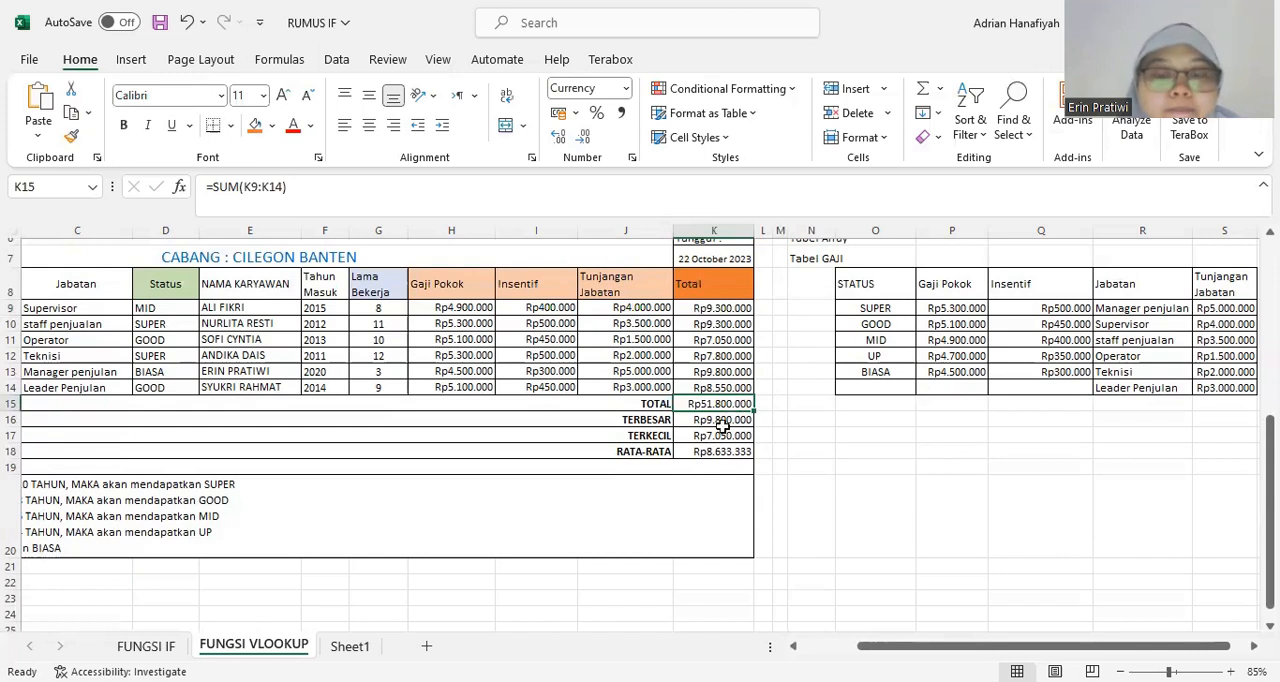
Examine the TERBESAR formula in K16 and trace its result to the matching employee row in the salary table.
click(735, 420)
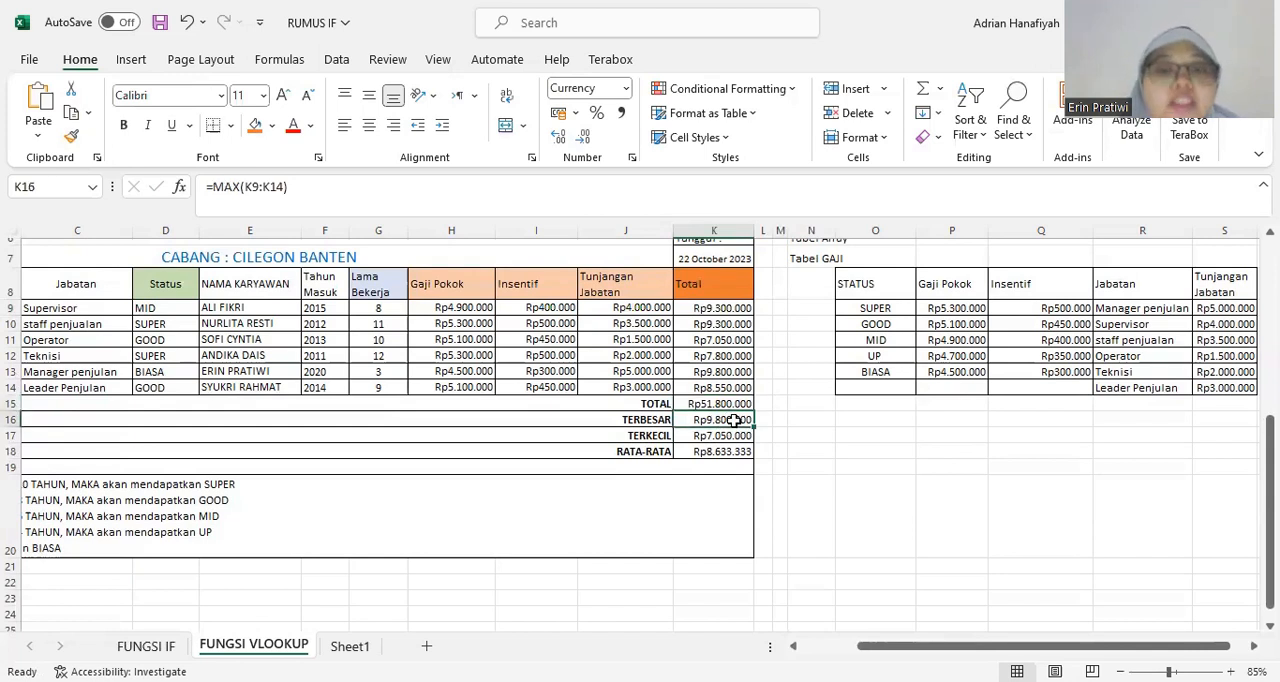
click(738, 435)
click(736, 420)
click(311, 191)
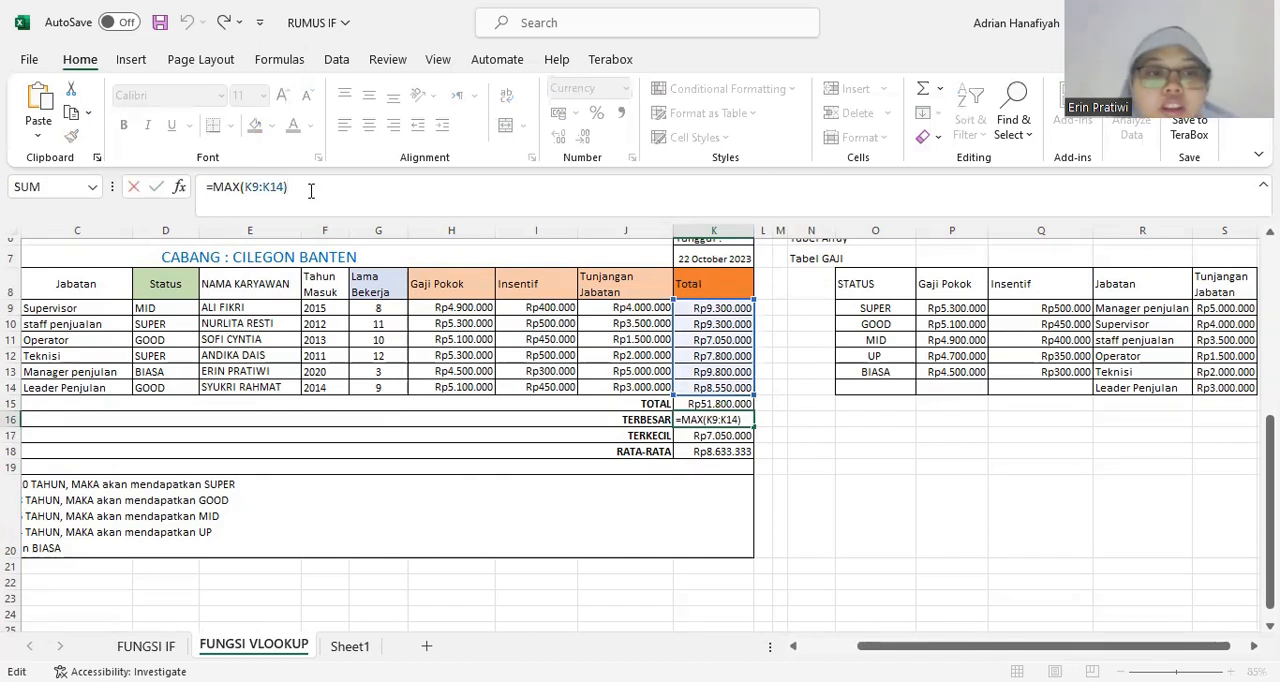
key(Return)
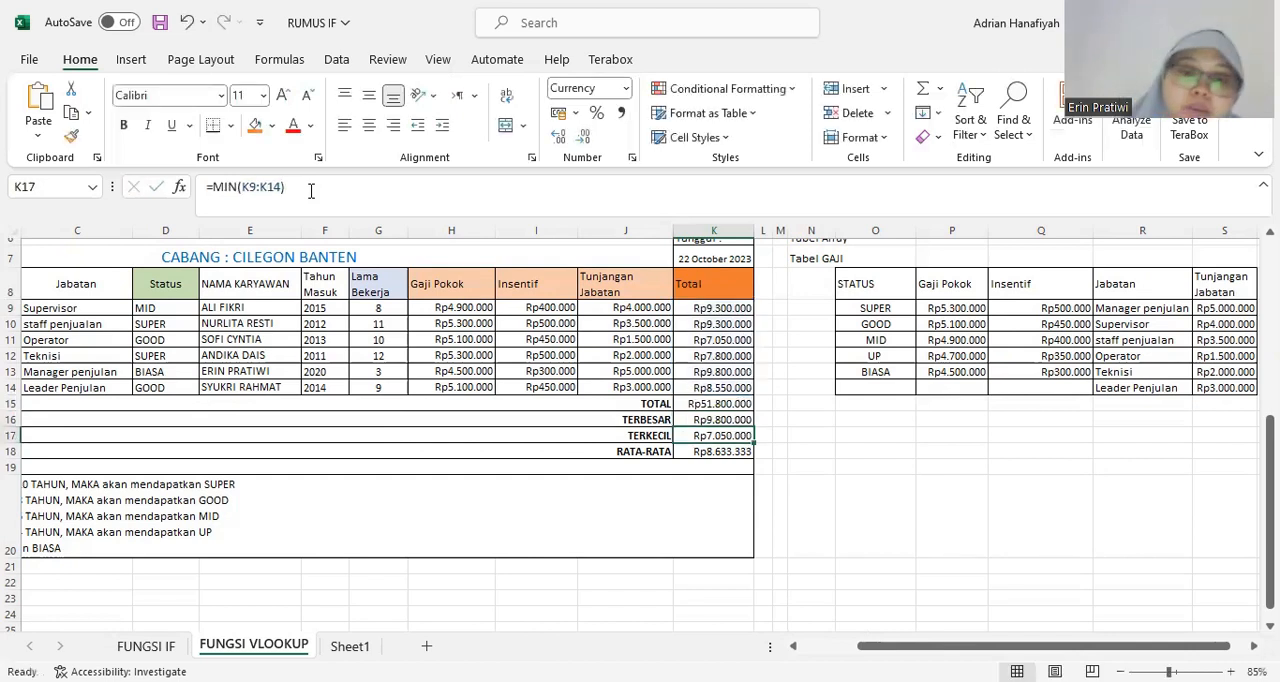
click(724, 418)
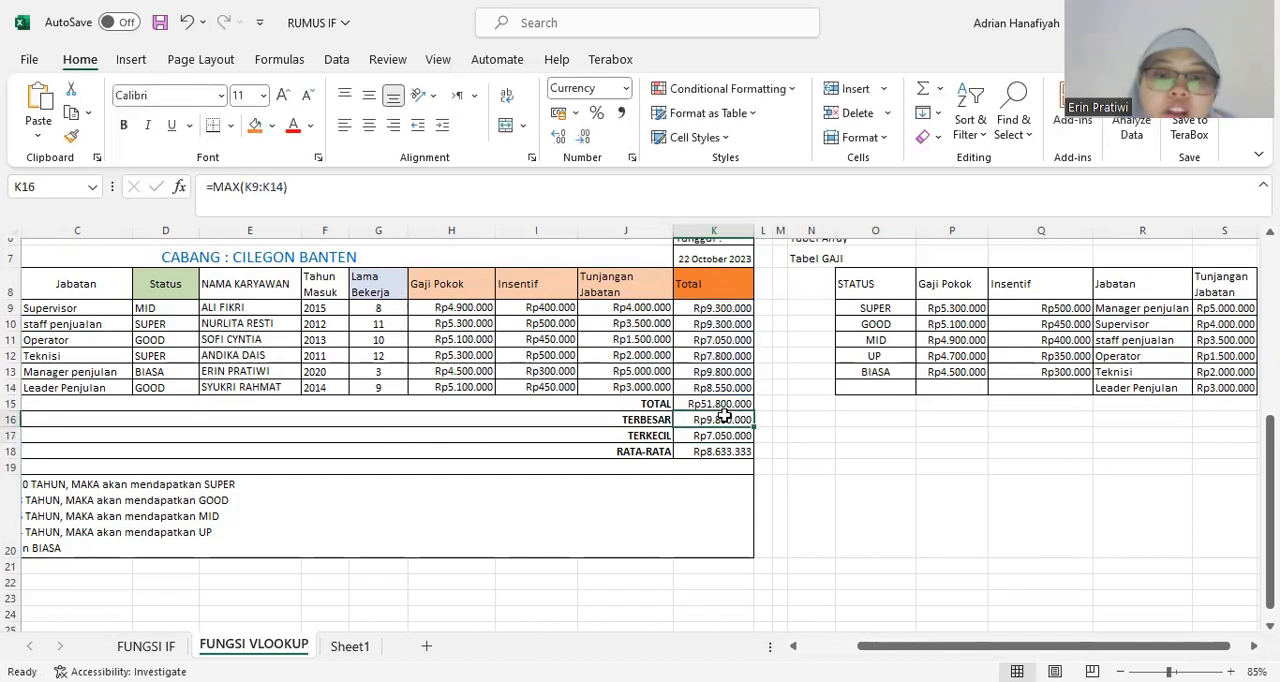
click(738, 371)
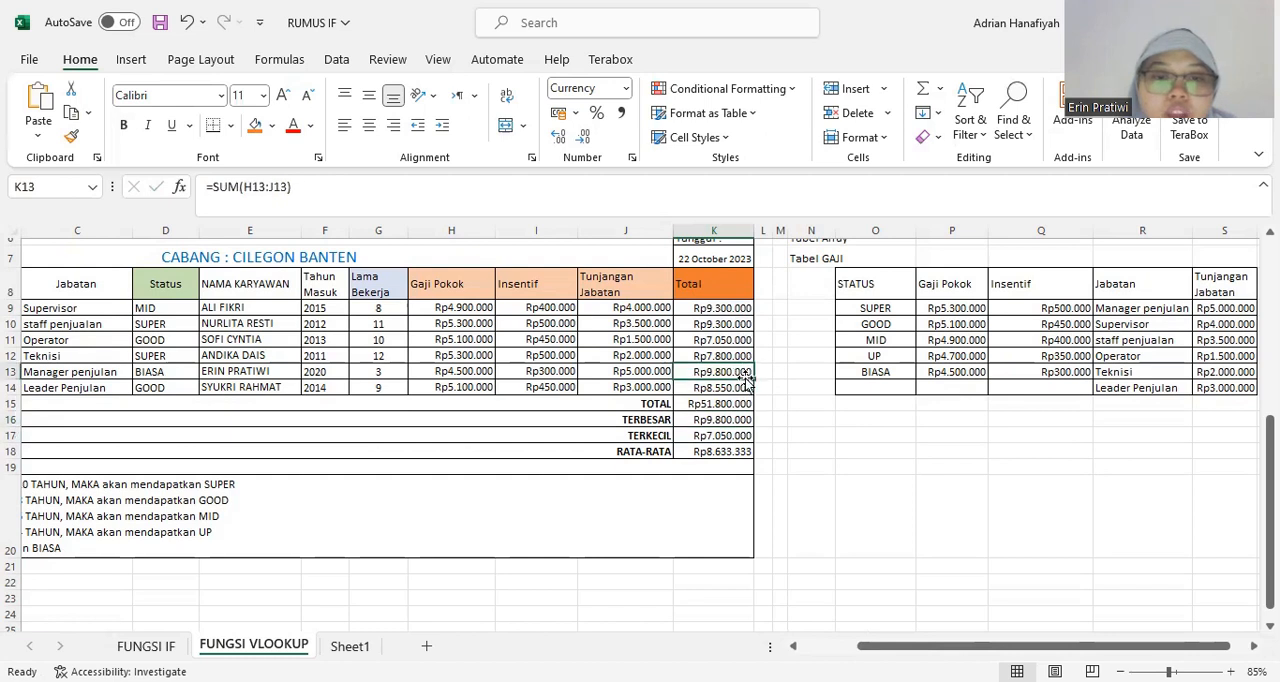
click(212, 371)
Examine the TERKECIL formula in K17 and compare its result with the Operator's total in K11.
click(712, 449)
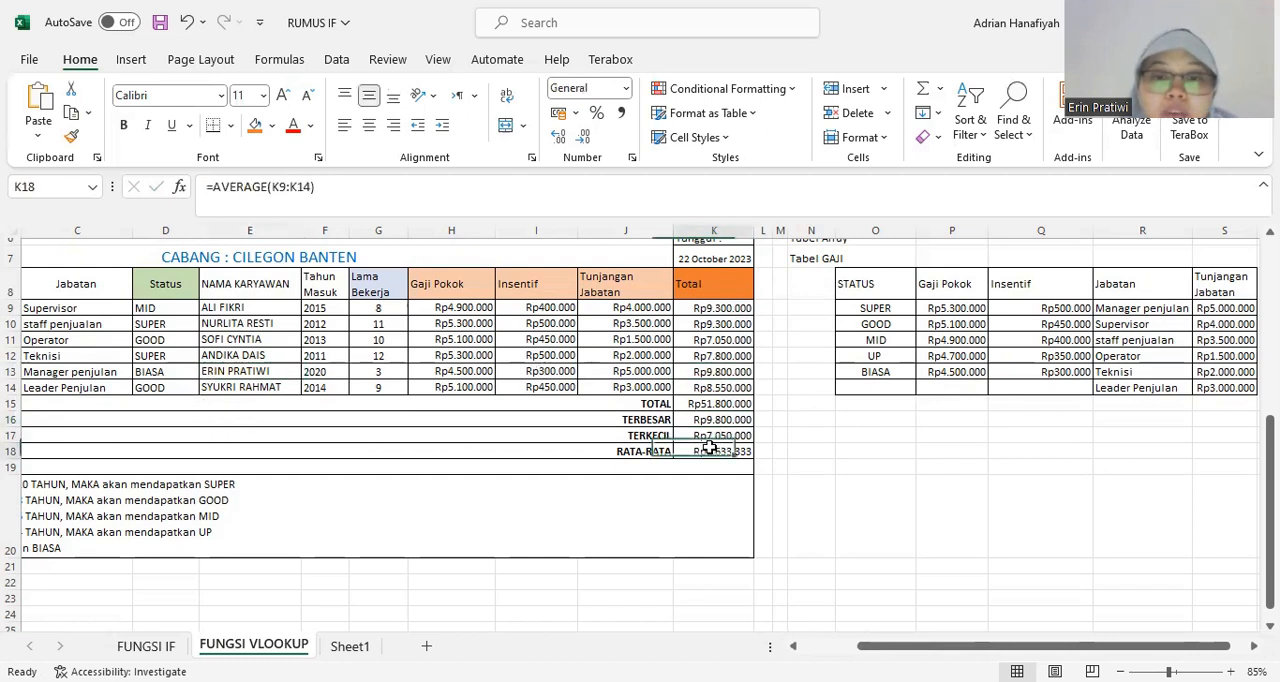
click(710, 436)
click(293, 199)
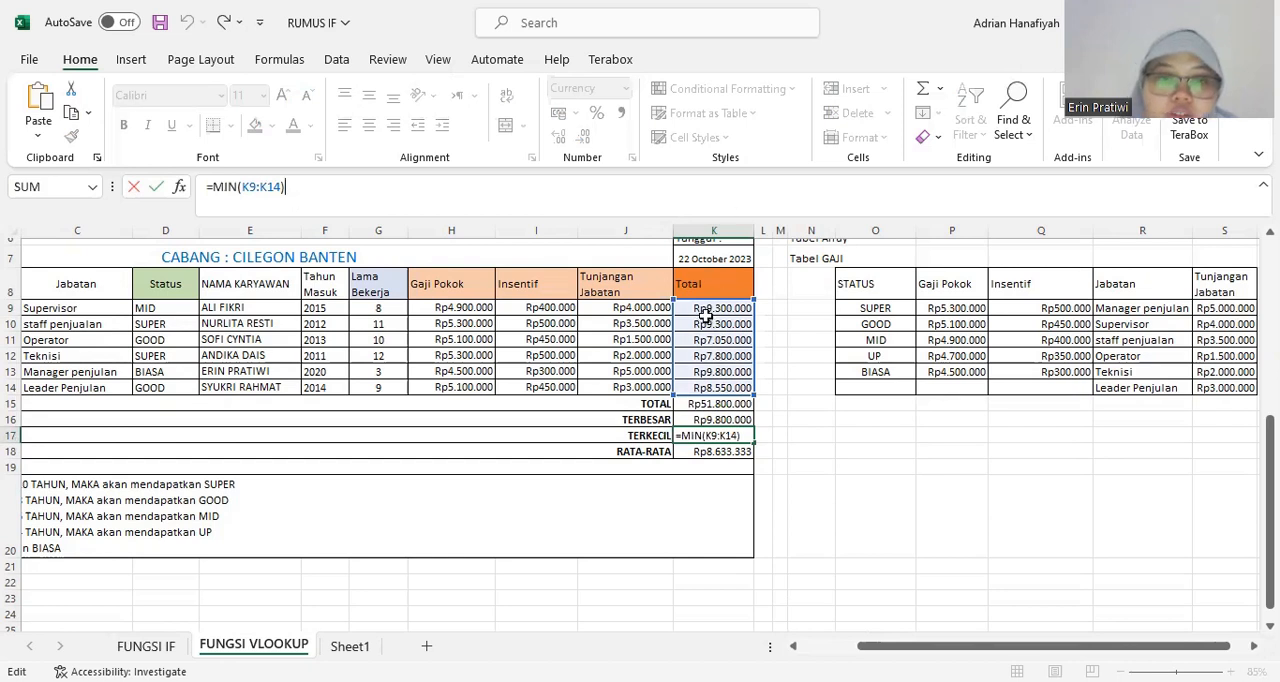
key(Return)
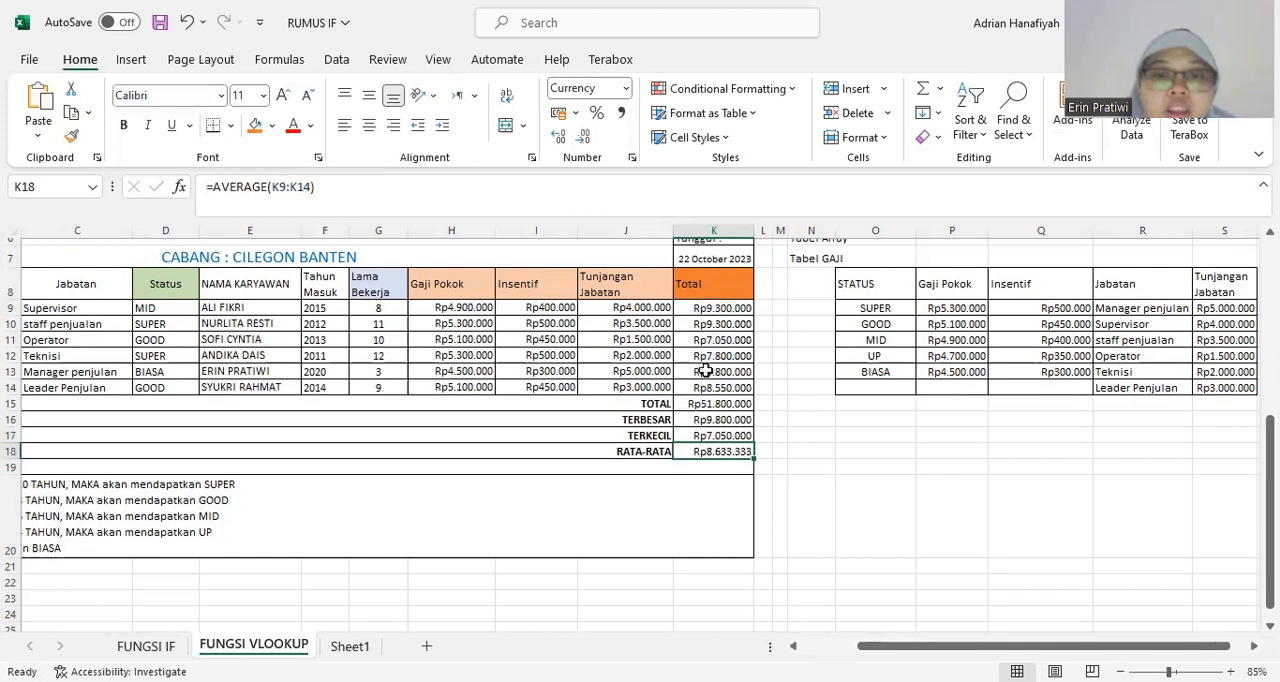
click(712, 340)
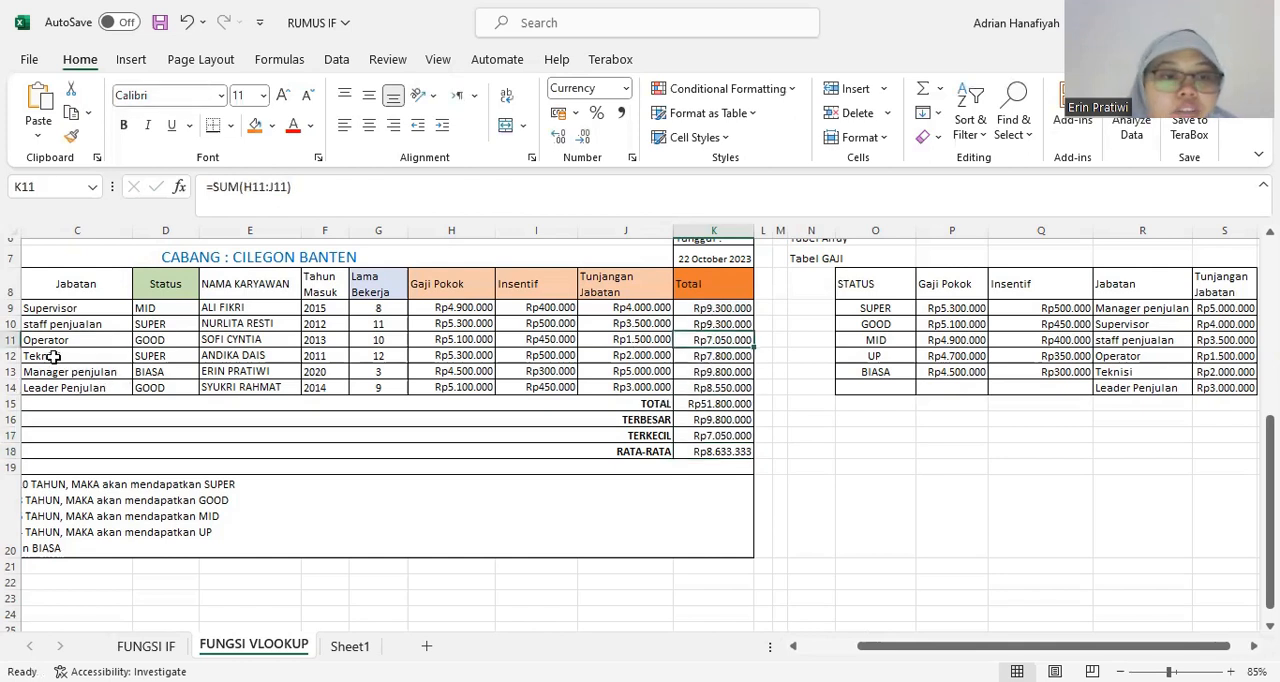
scroll(703, 512, down, 1)
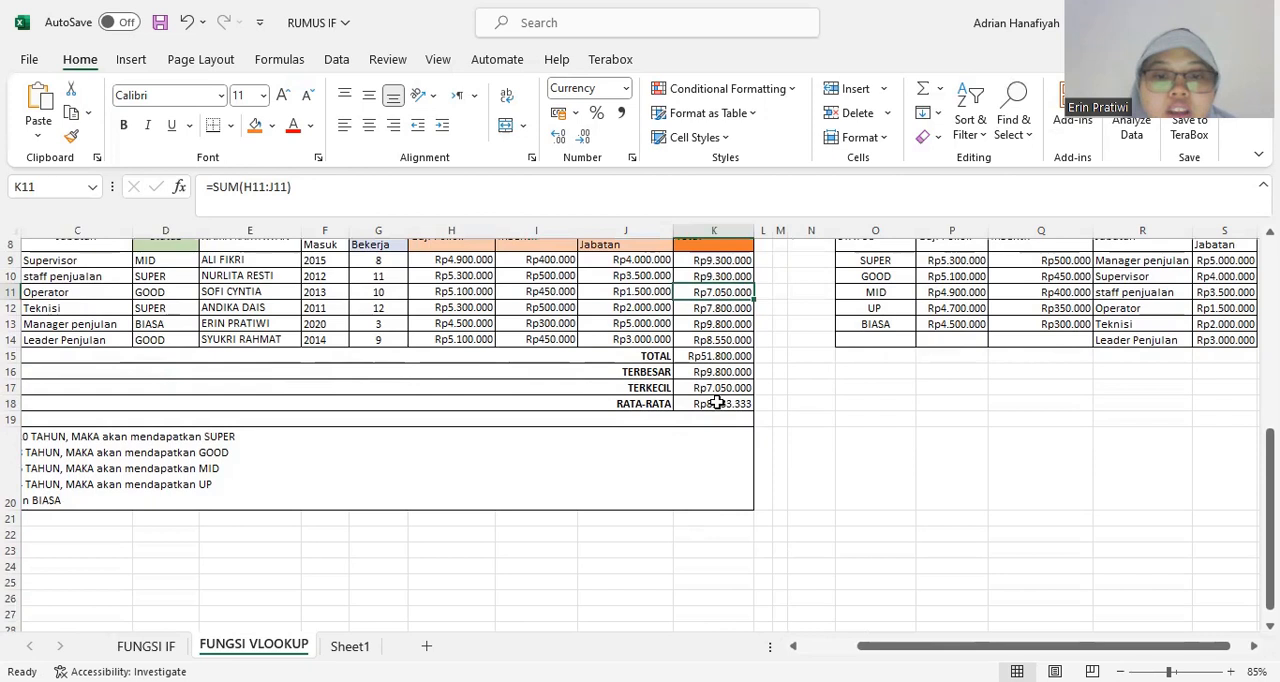
scroll(717, 403, up, 1)
Examine the RATA-RATA formula in K18 and the range of totals it averages.
click(706, 451)
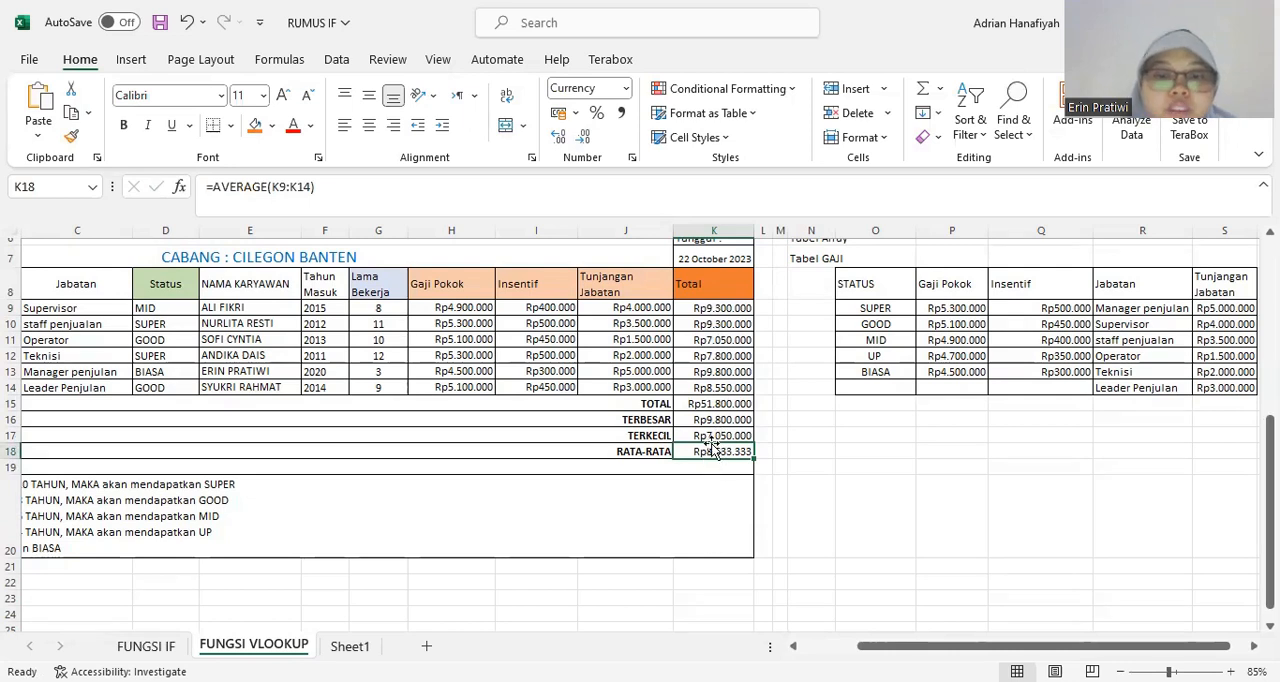
click(414, 198)
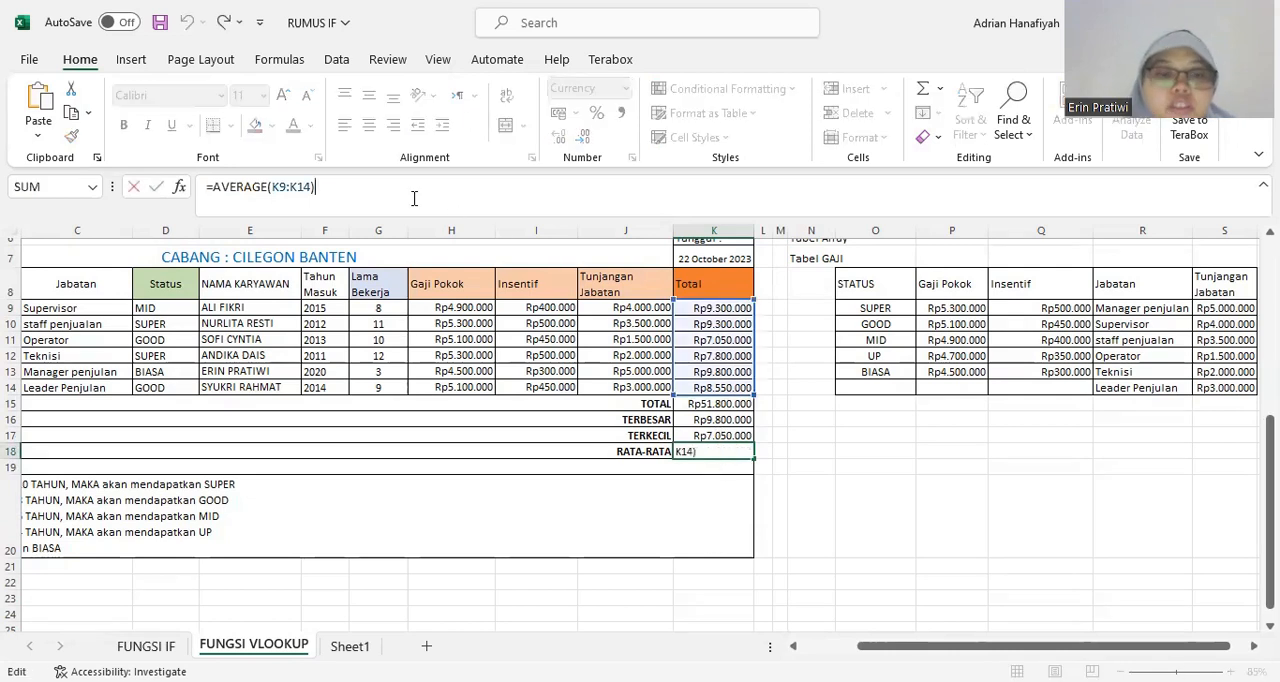
key(Return)
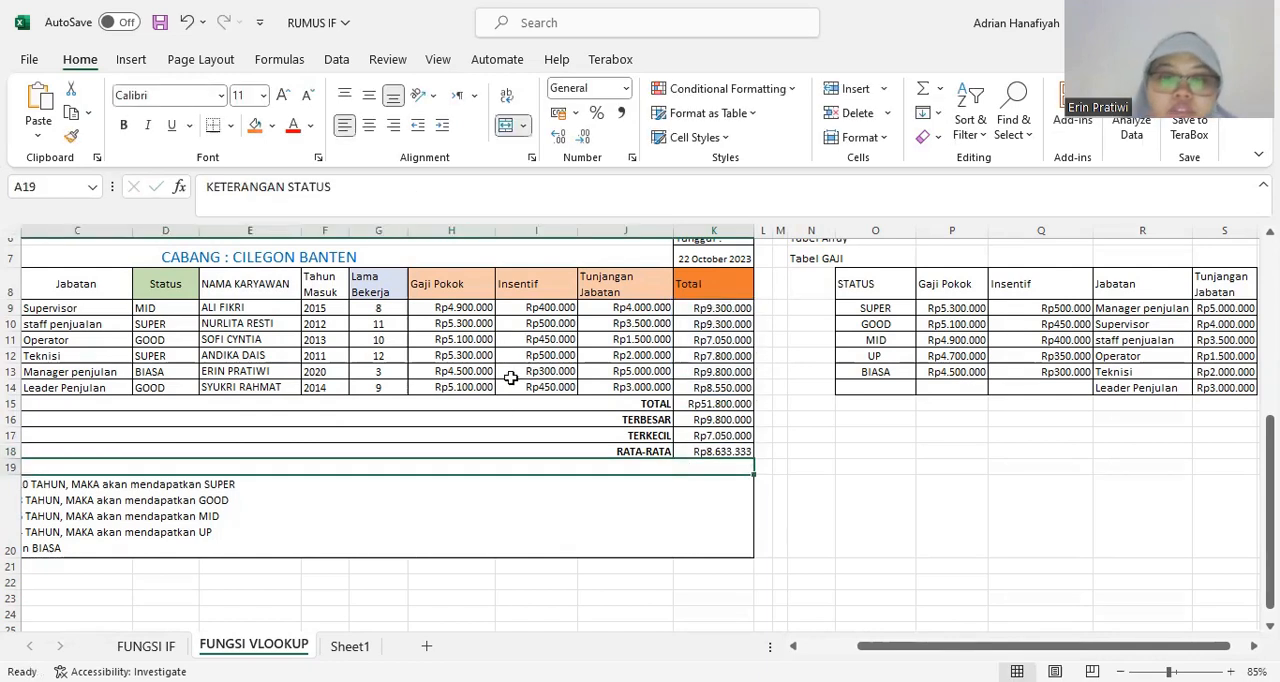
Review the finished employee salary table from the NIK column onward, along with the VLOOKUP explanation above it.
click(502, 407)
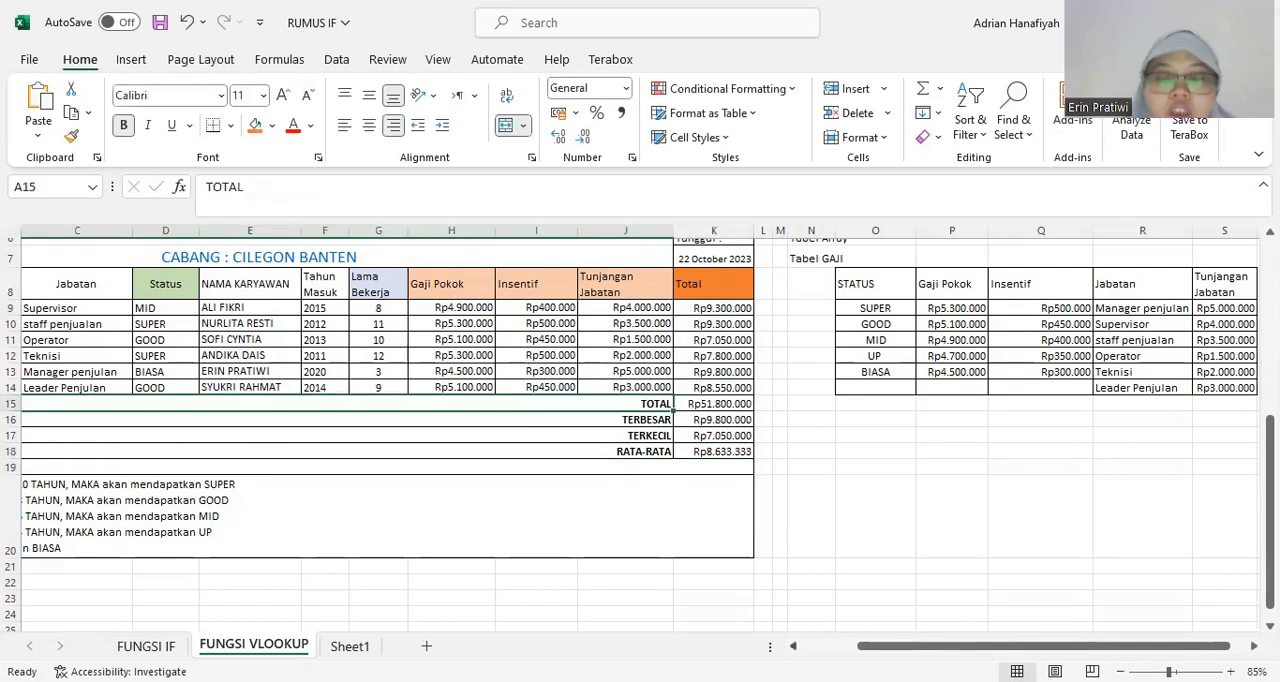
scroll(828, 640, left, 2)
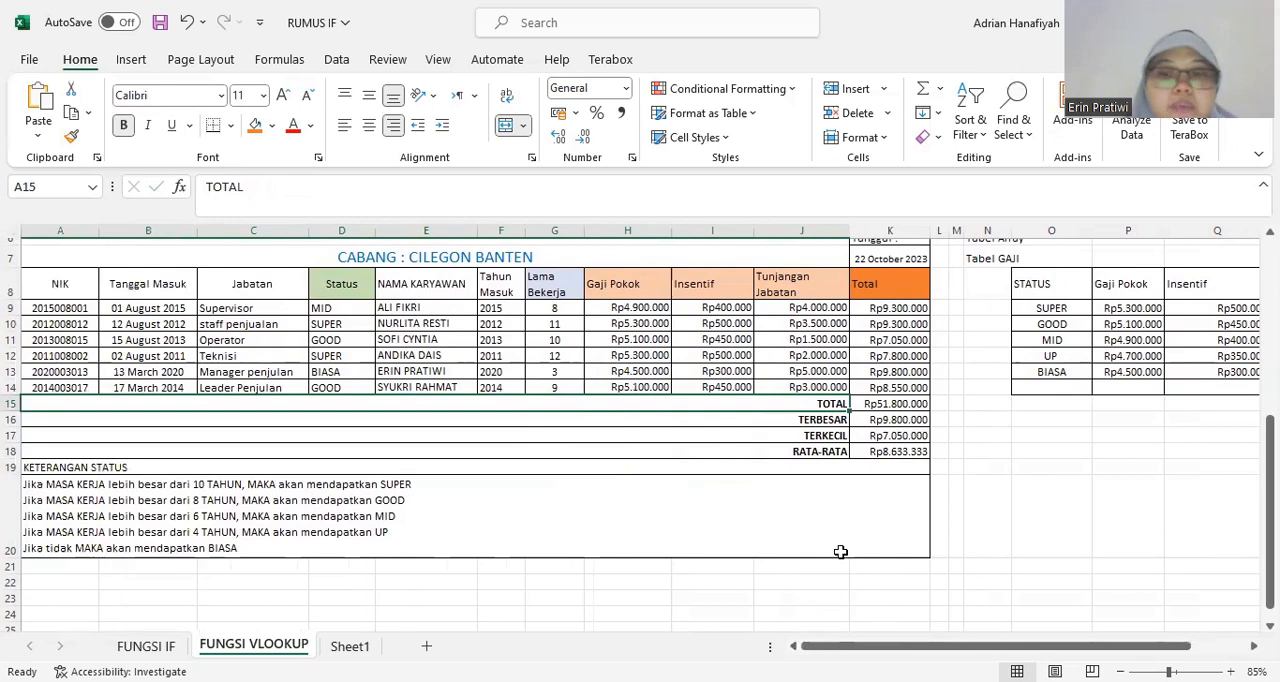
scroll(840, 551, up, 3)
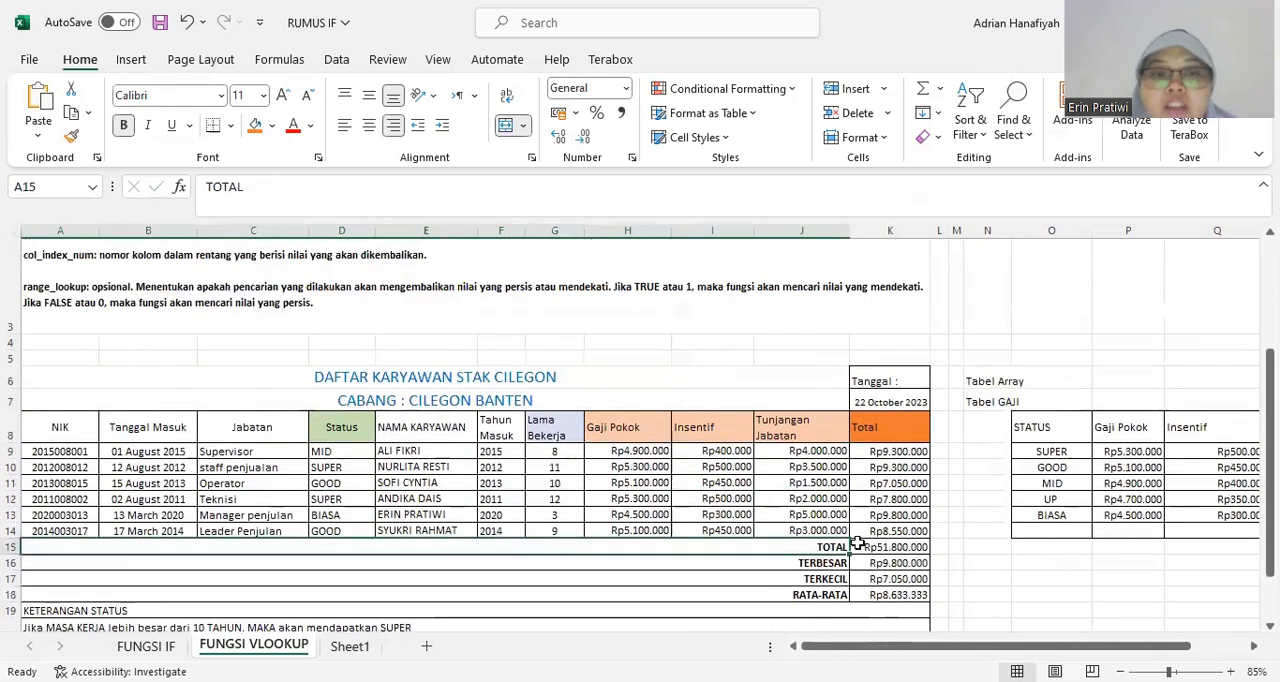
scroll(858, 543, up, 3)
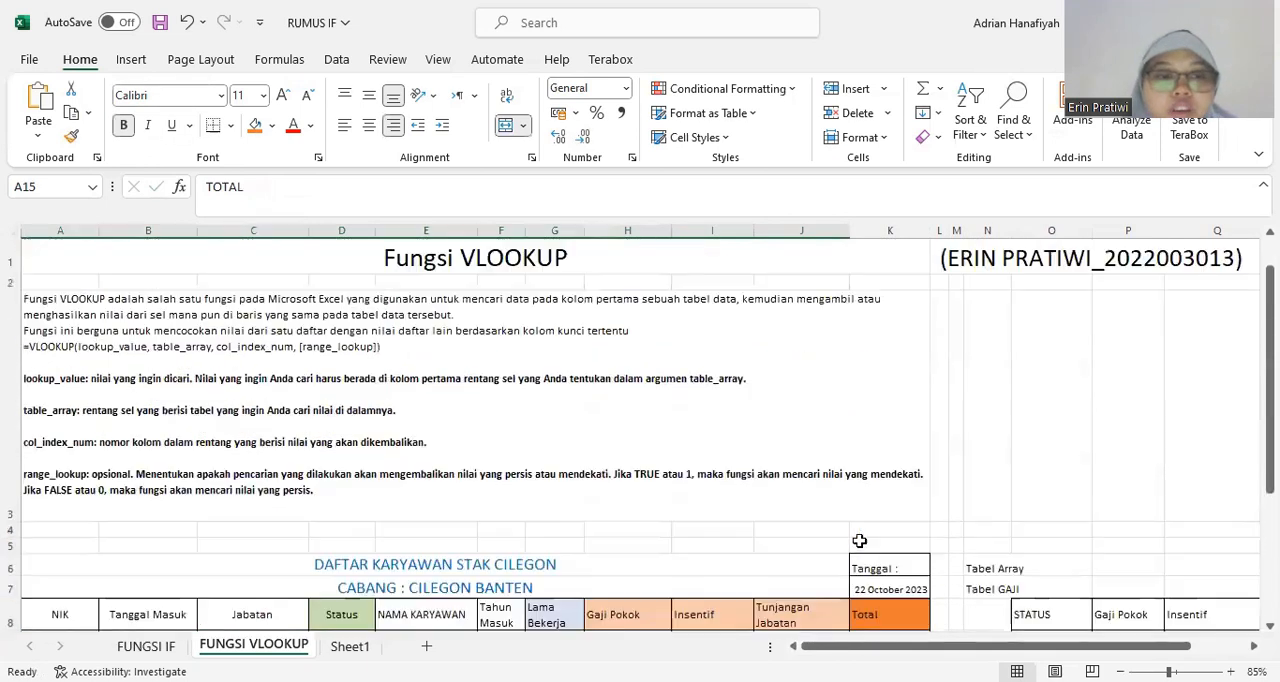
scroll(859, 540, down, 3)
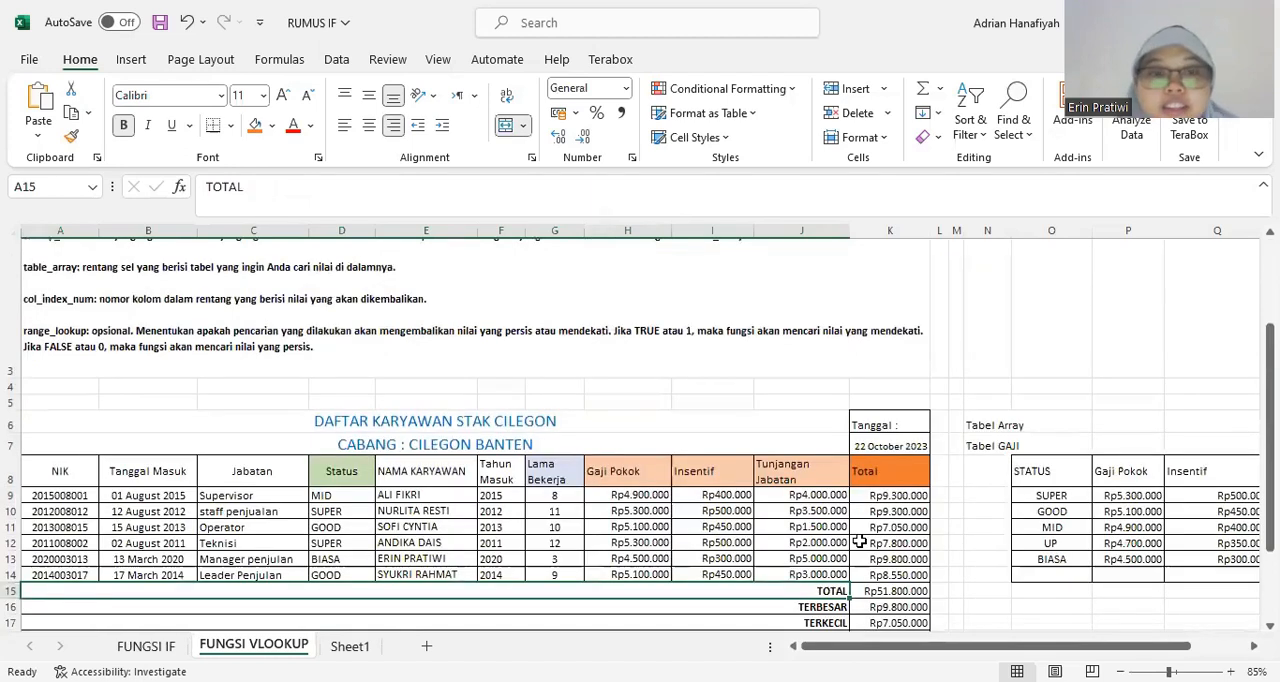
scroll(858, 540, down, 2)
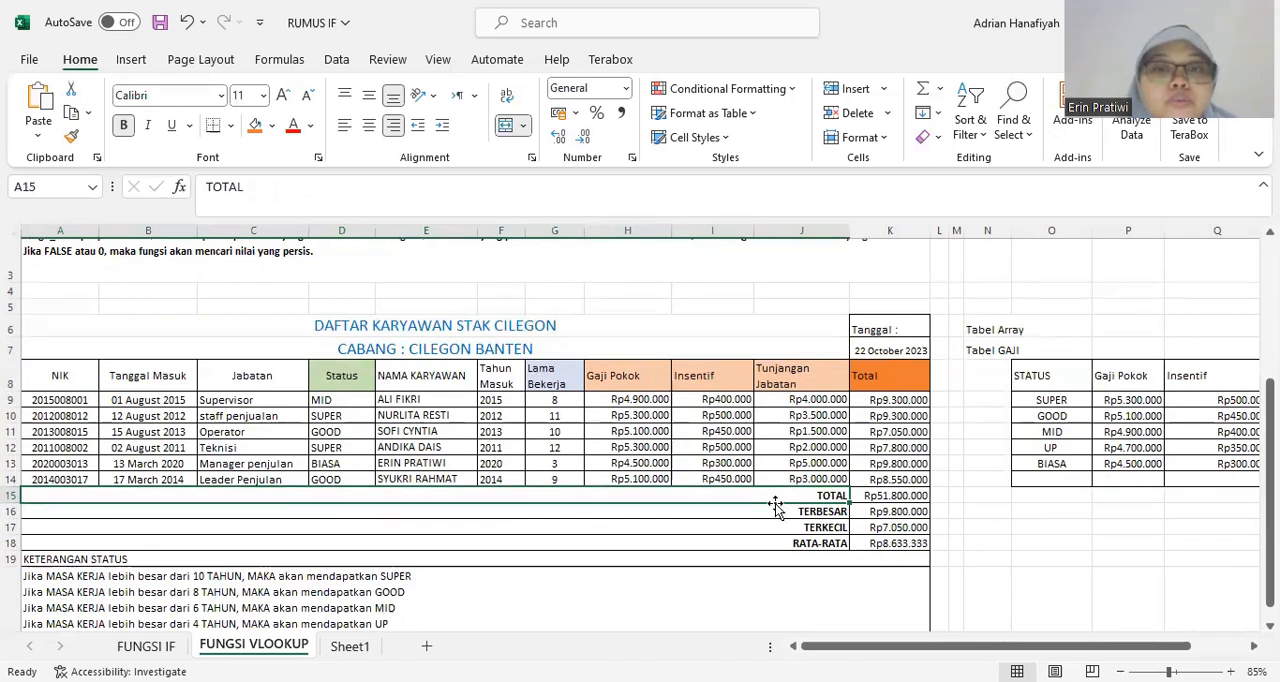
scroll(775, 505, up, 2)
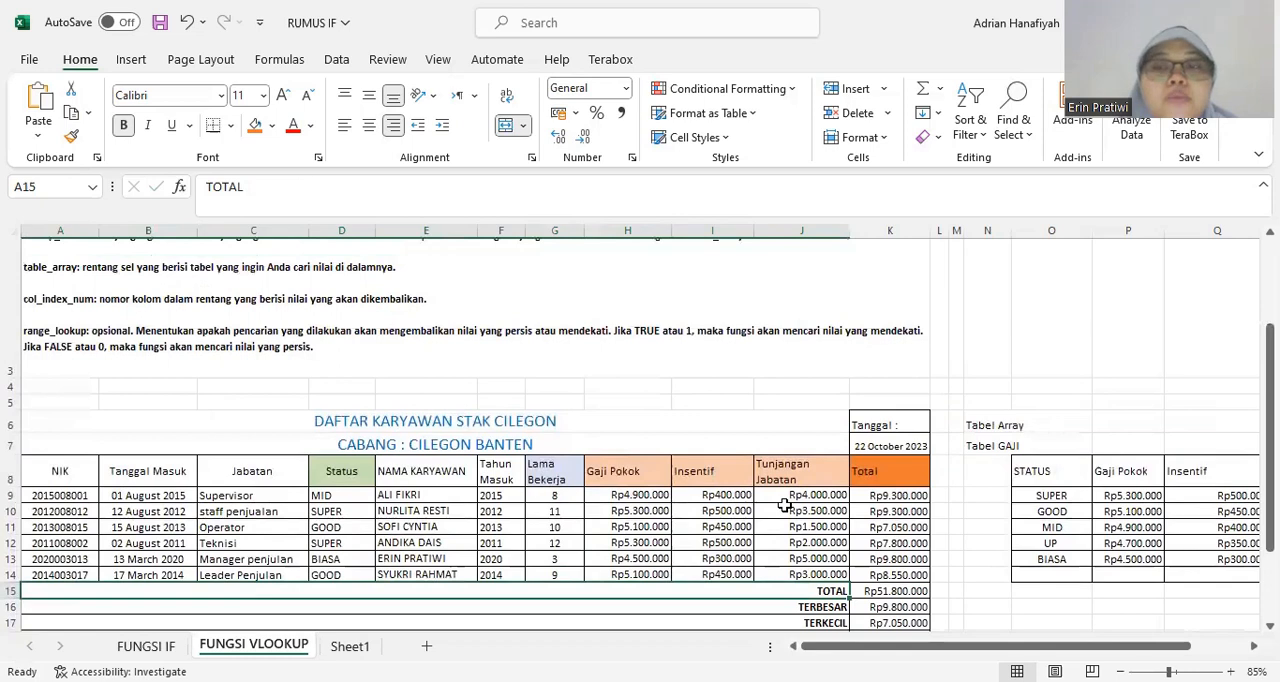